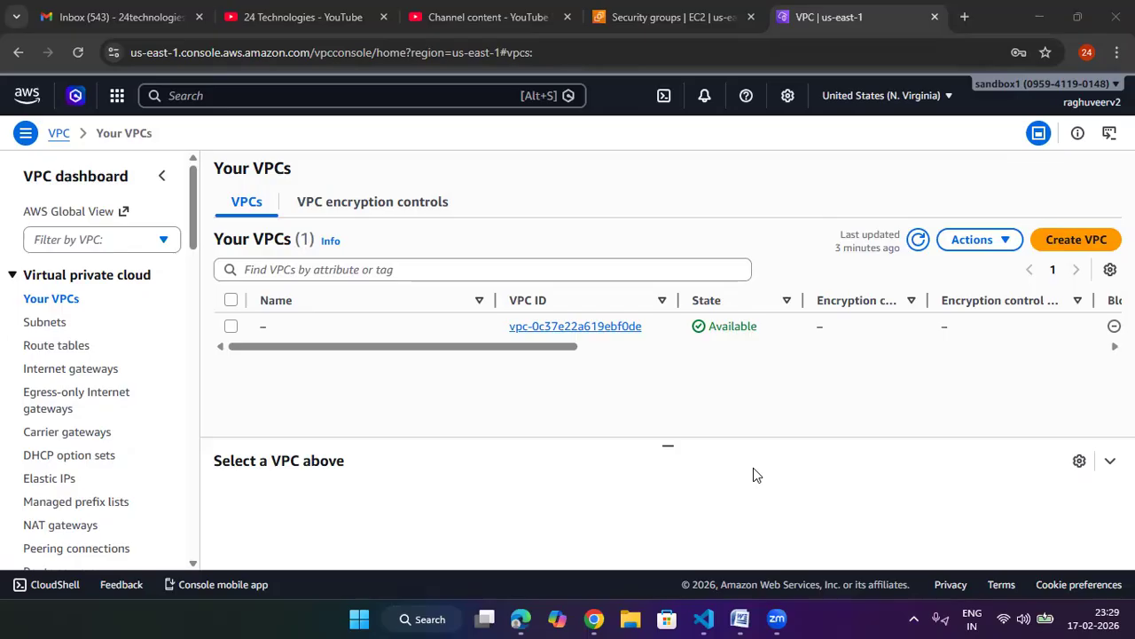
# Step: Start creating a VPC-only resource and set its name tag to the user's name followed by -24tech-vpc
pyautogui.click(59, 301)
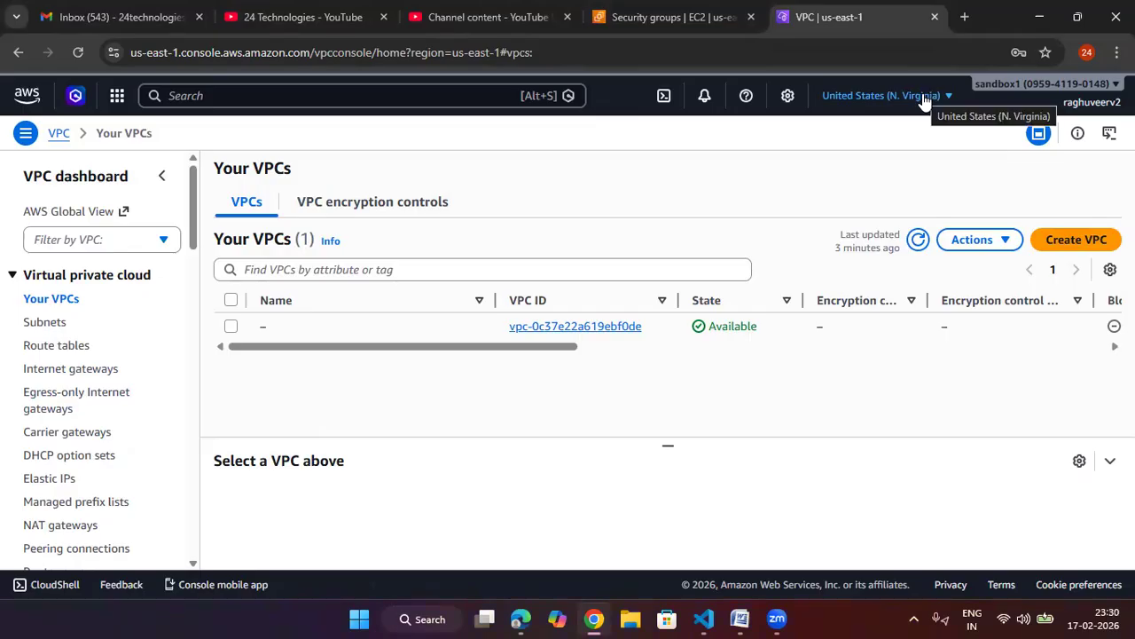
pyautogui.click(1065, 248)
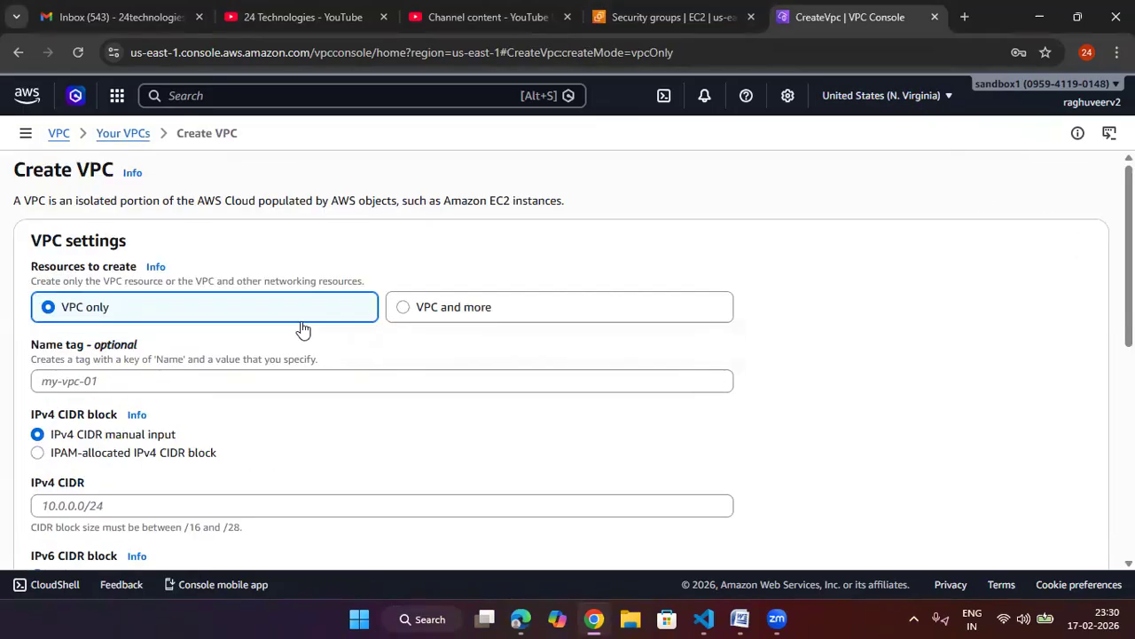
pyautogui.scroll(-1, 1022, 328)
pyautogui.click(580, 297)
pyautogui.write('raghuveer-24tech-vp')
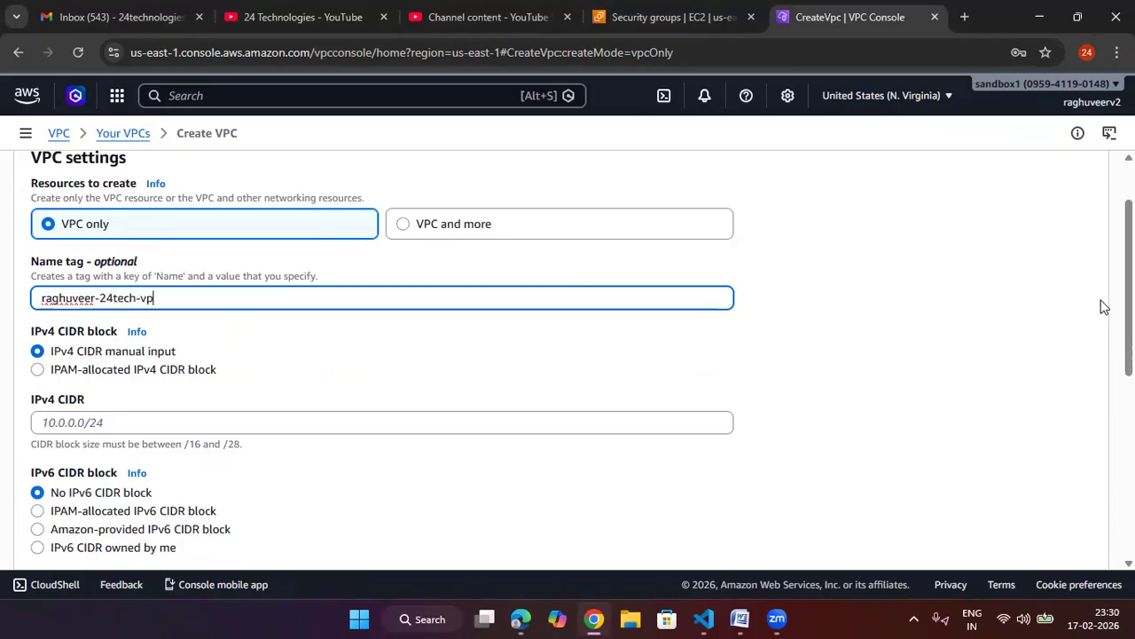
pyautogui.click(926, 346)
pyautogui.scroll(-1, 918, 346)
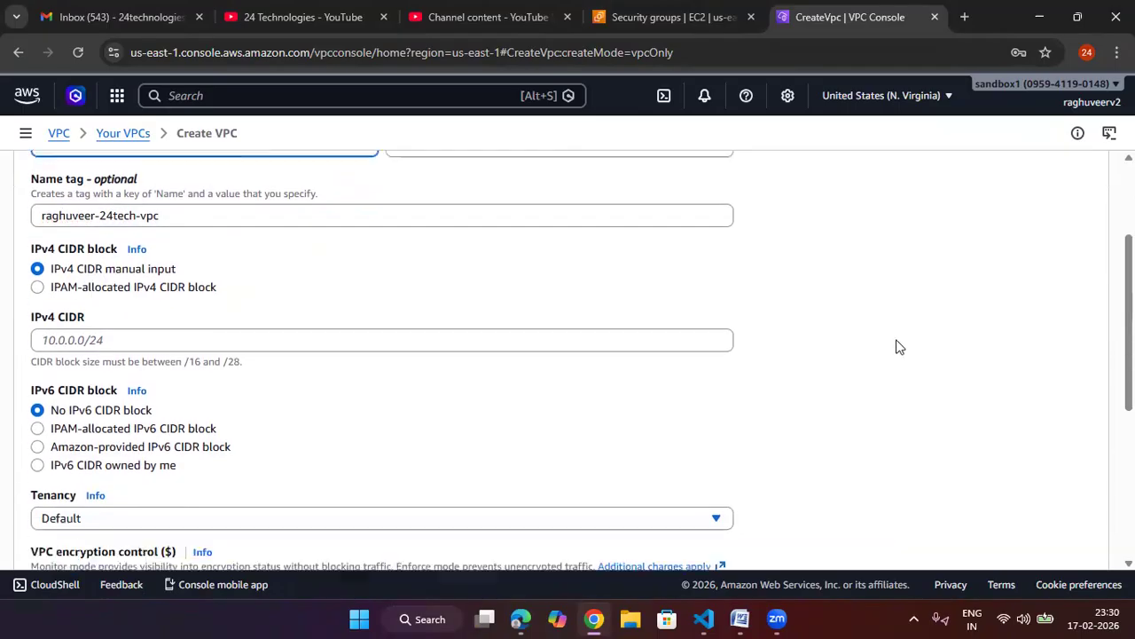
# Step: Set the VPC's IPv4 CIDR to 192.168.1.0/24 and create the VPC
pyautogui.click(96, 338)
pyautogui.write('192.168.1.0/24')
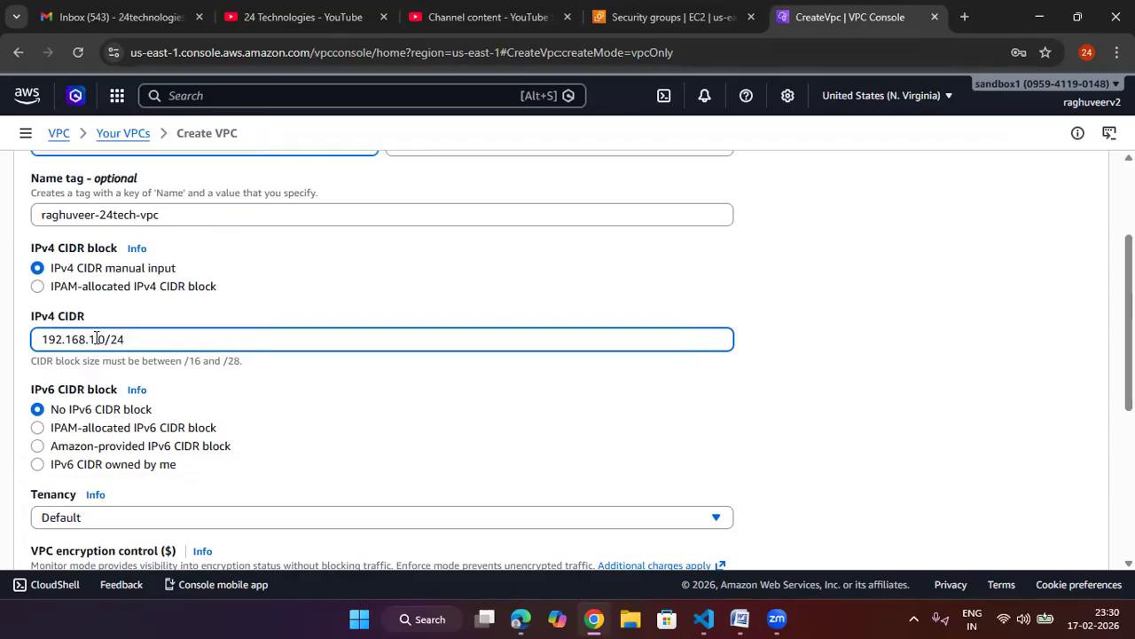
pyautogui.moveTo(128, 343); pyautogui.dragTo(41, 349)
pyautogui.click(901, 379)
pyautogui.scroll(-4, 900, 377)
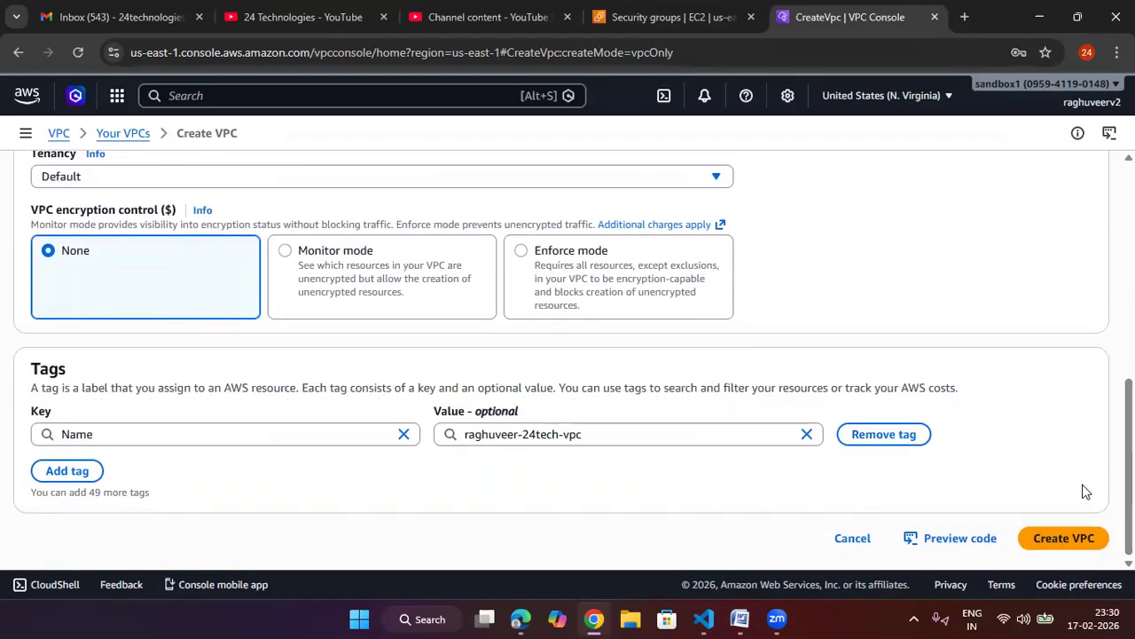
pyautogui.click(1075, 537)
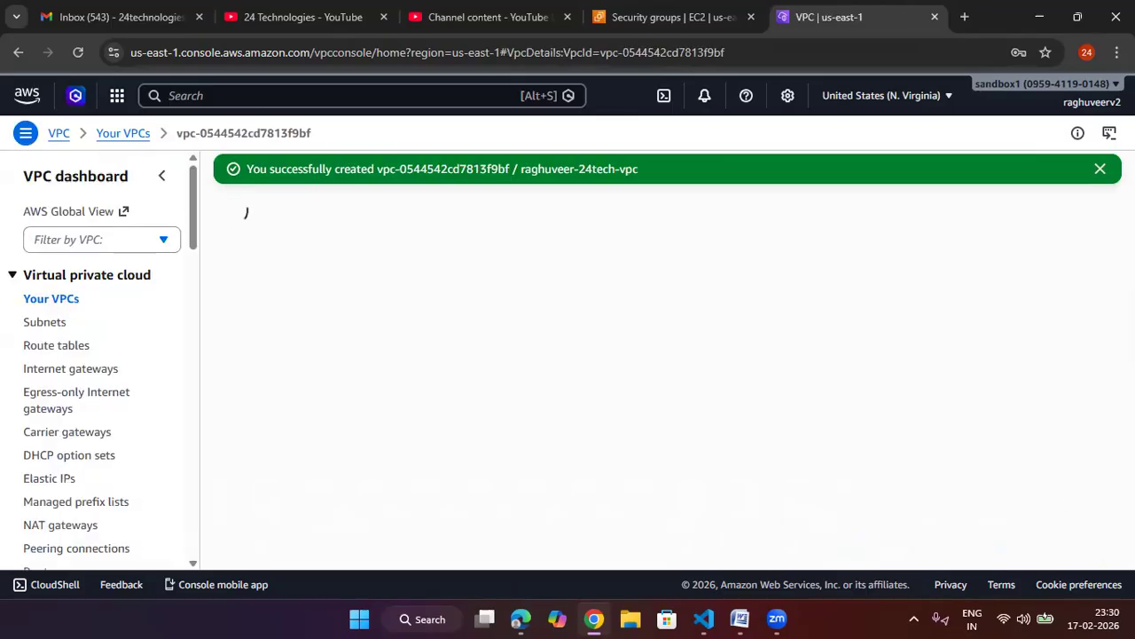
# Step: Start creating subnets and choose the new 24tech VPC as their VPC
pyautogui.click(1100, 169)
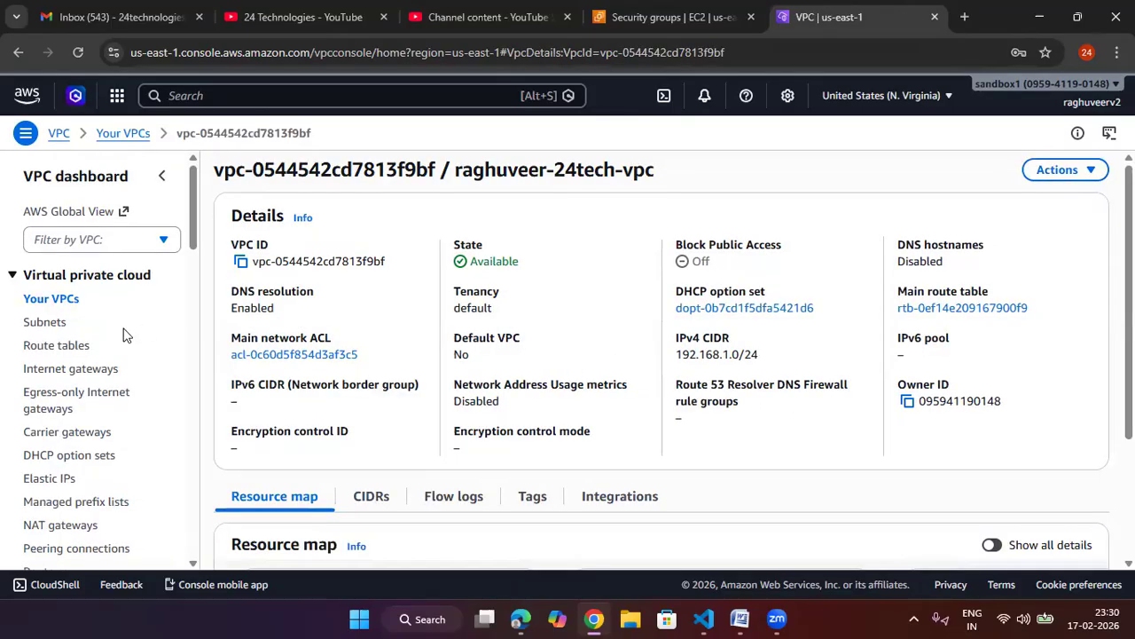
pyautogui.click(51, 323)
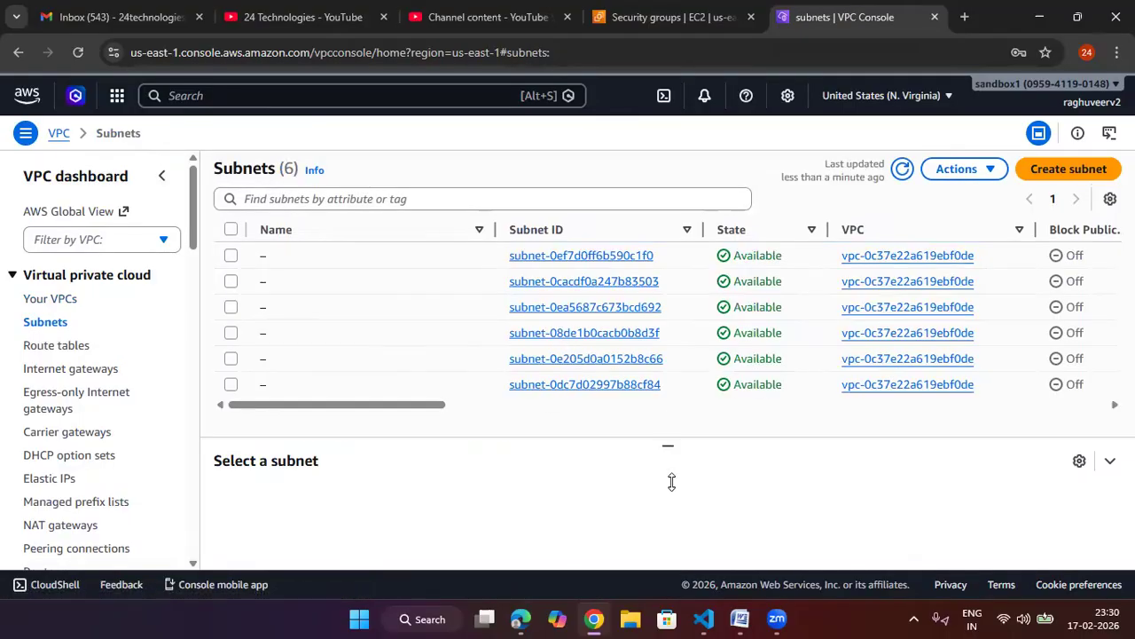
pyautogui.click(1022, 172)
pyautogui.click(239, 276)
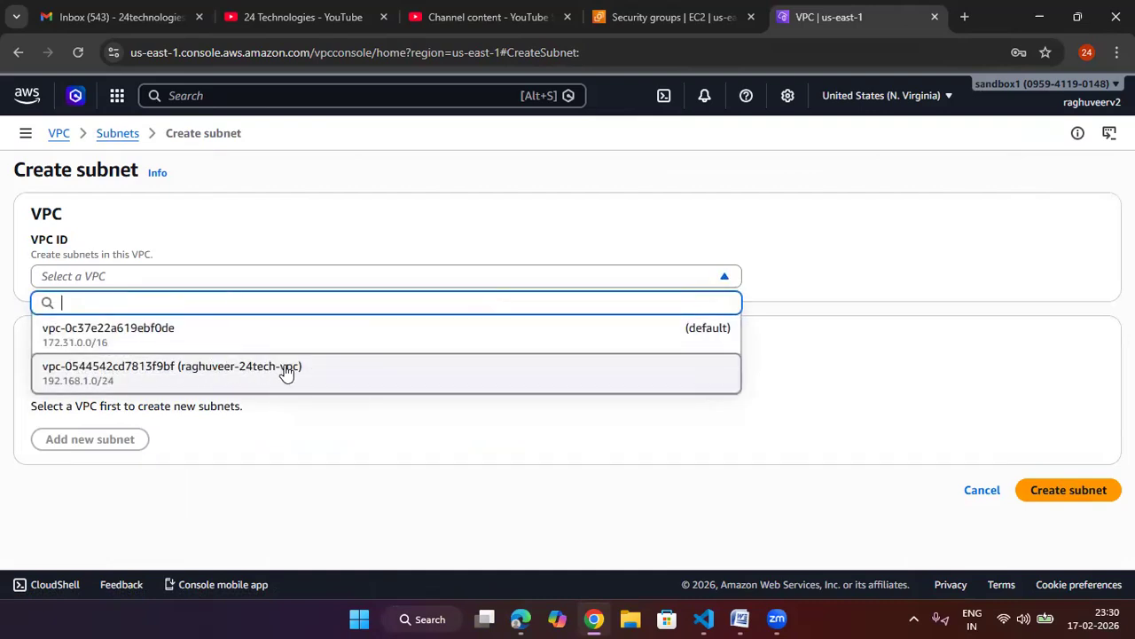
pyautogui.click(278, 370)
# Step: Name the first subnet pubsub and place it in availability zone us-east-1a
pyautogui.scroll(-2, 273, 377)
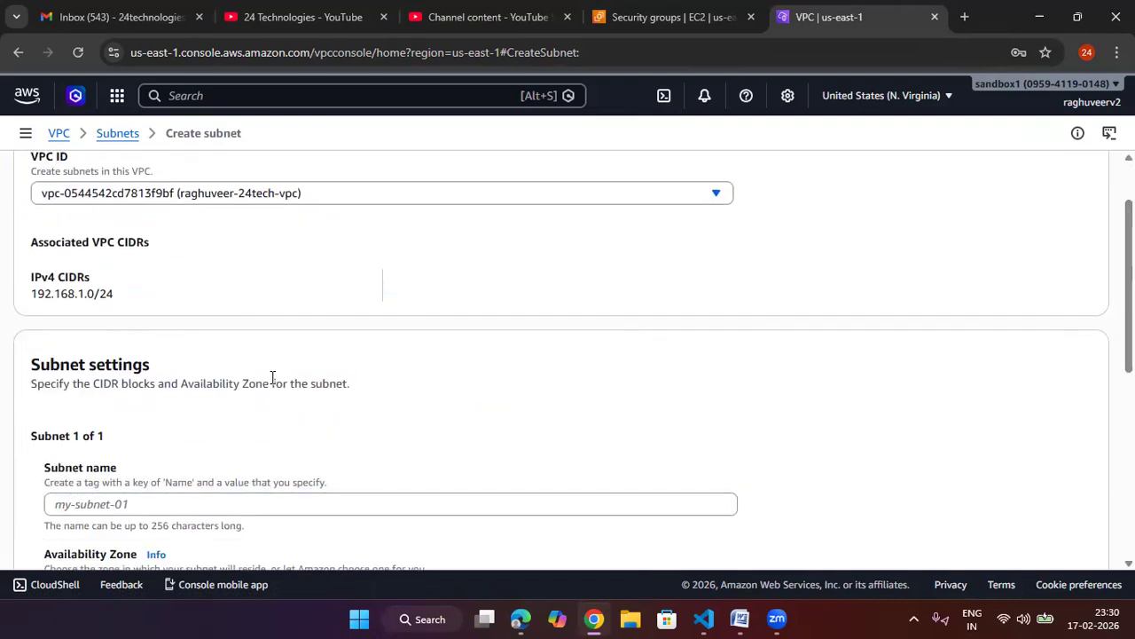
pyautogui.scroll(-2, 150, 407)
pyautogui.click(154, 422)
pyautogui.write('pub')
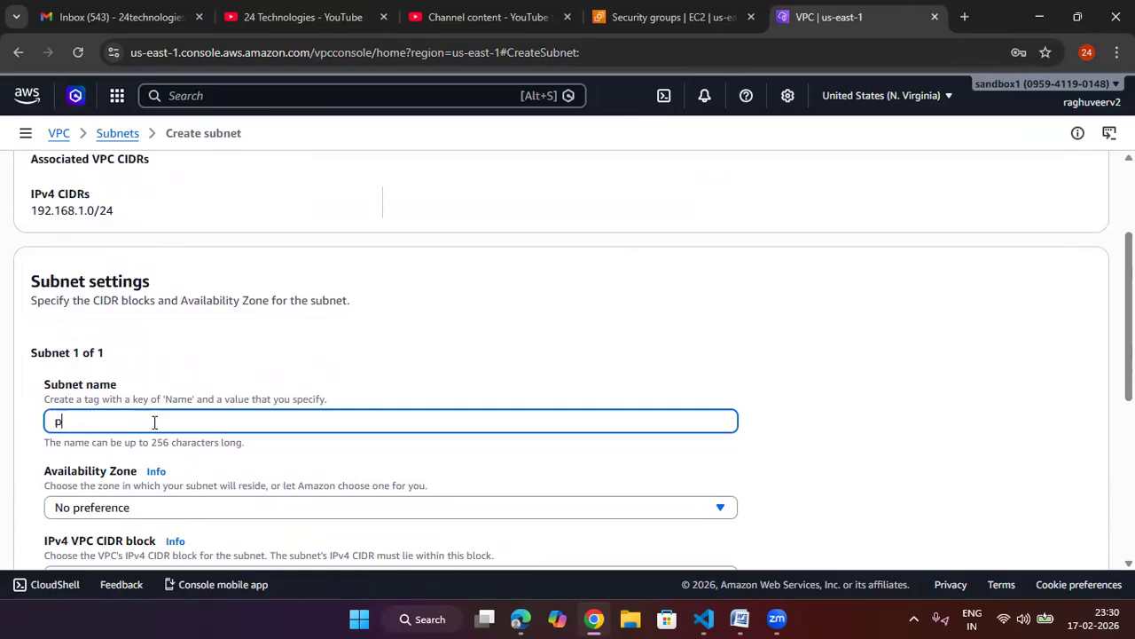
pyautogui.click(373, 373)
pyautogui.scroll(-2, 355, 377)
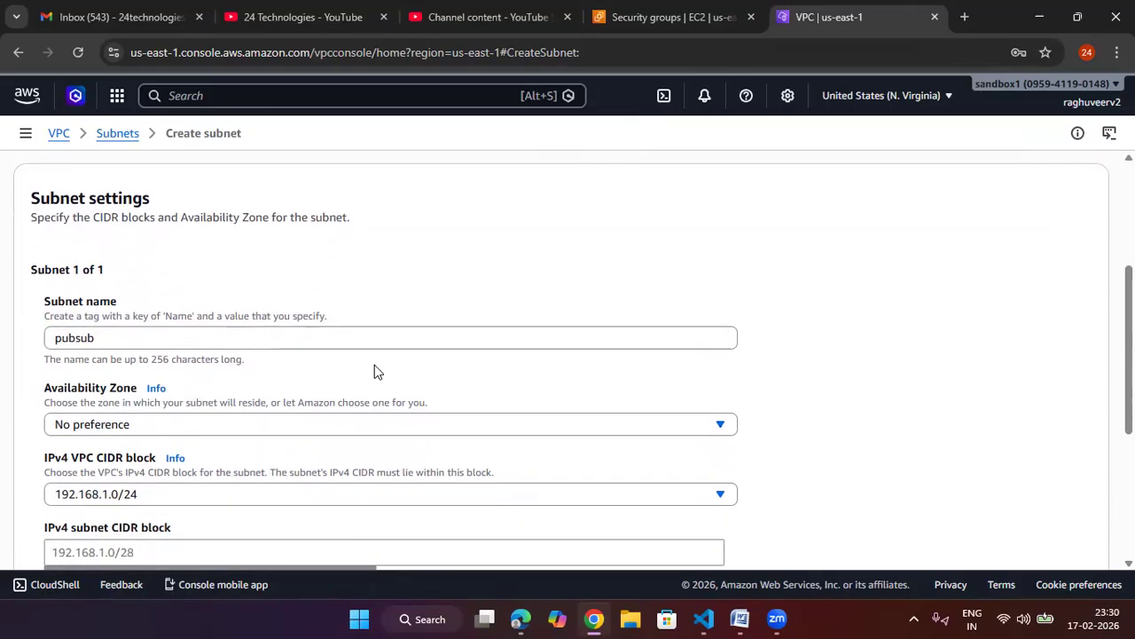
pyautogui.scroll(-2, 355, 365)
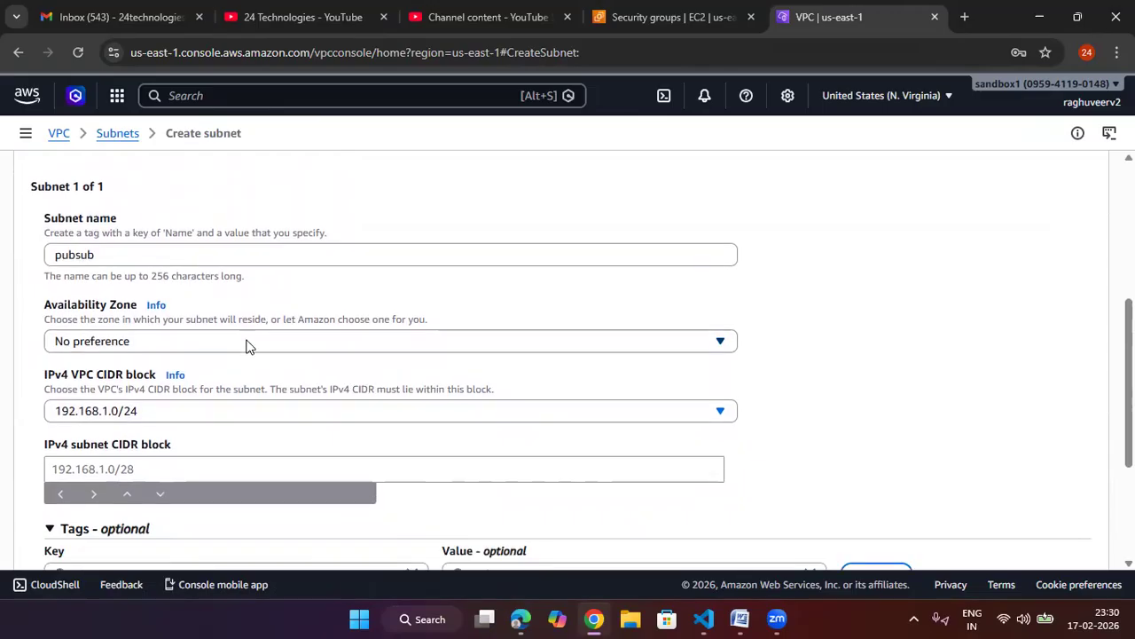
pyautogui.click(247, 346)
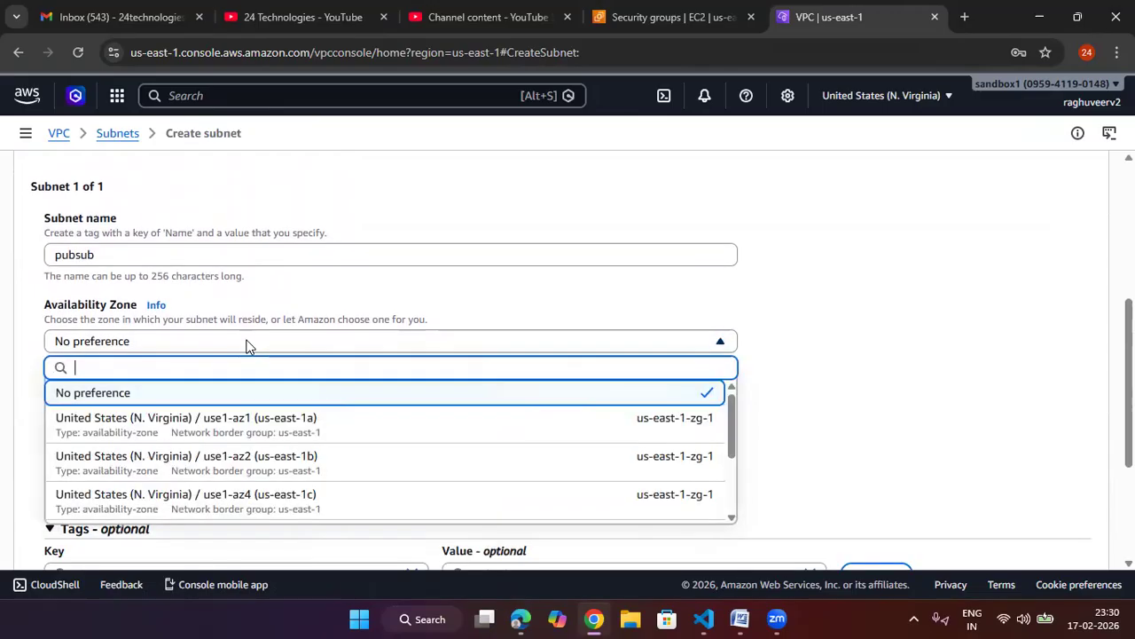
pyautogui.click(306, 432)
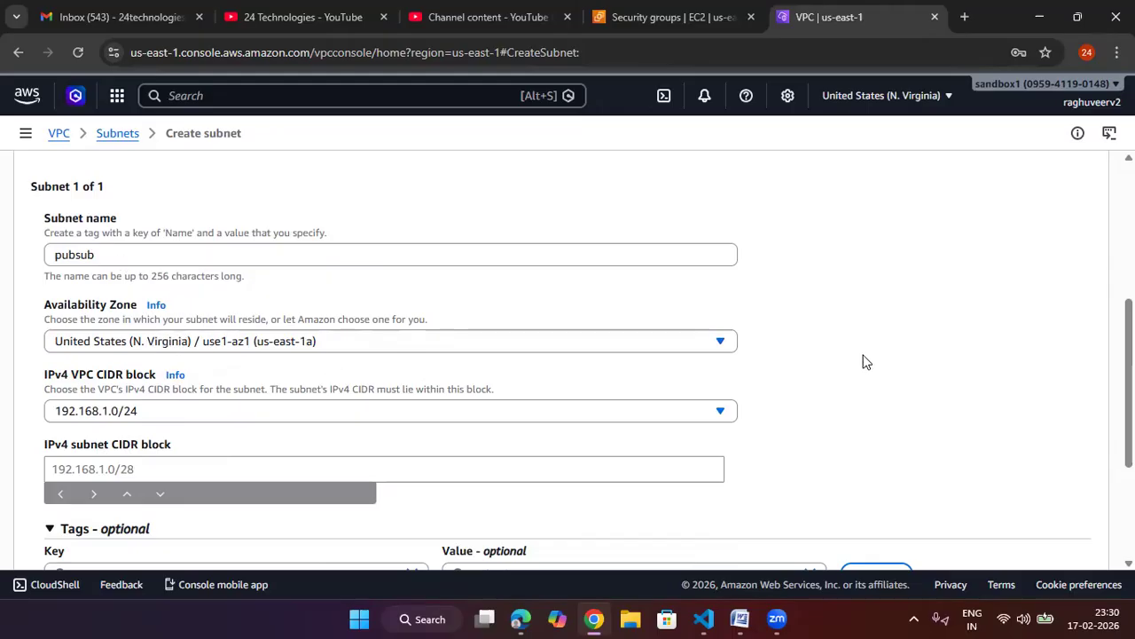
# Step: Set the first subnet's IPv4 CIDR block to 192.168.1.0/26
pyautogui.scroll(-1, 866, 362)
pyautogui.click(140, 384)
pyautogui.click(162, 333)
pyautogui.click(139, 364)
pyautogui.click(141, 383)
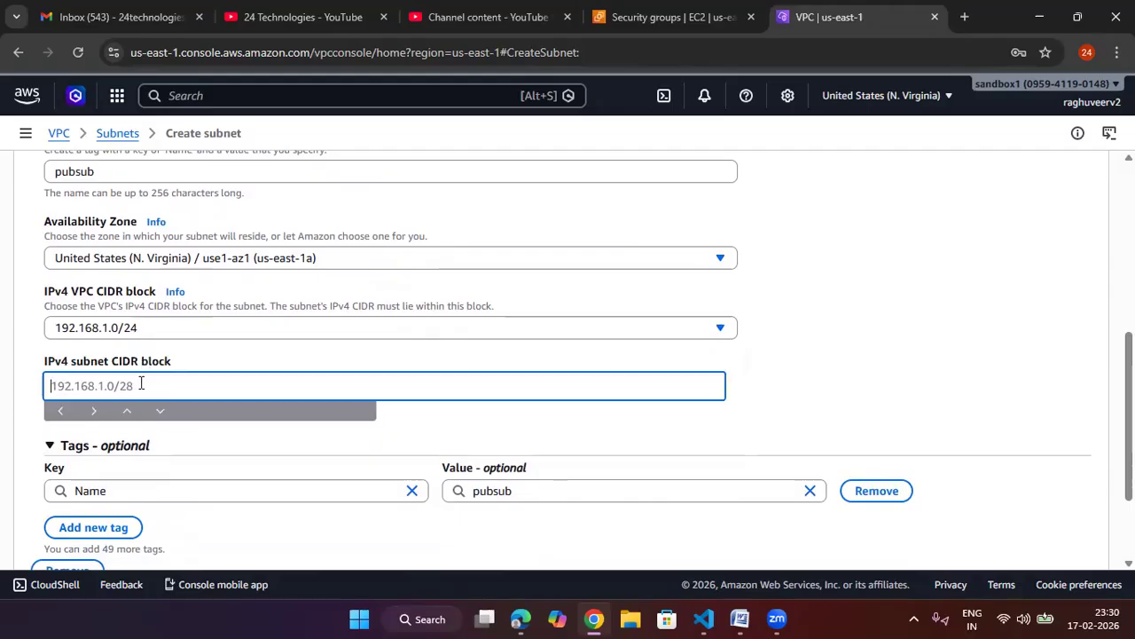
pyautogui.write('192.168')
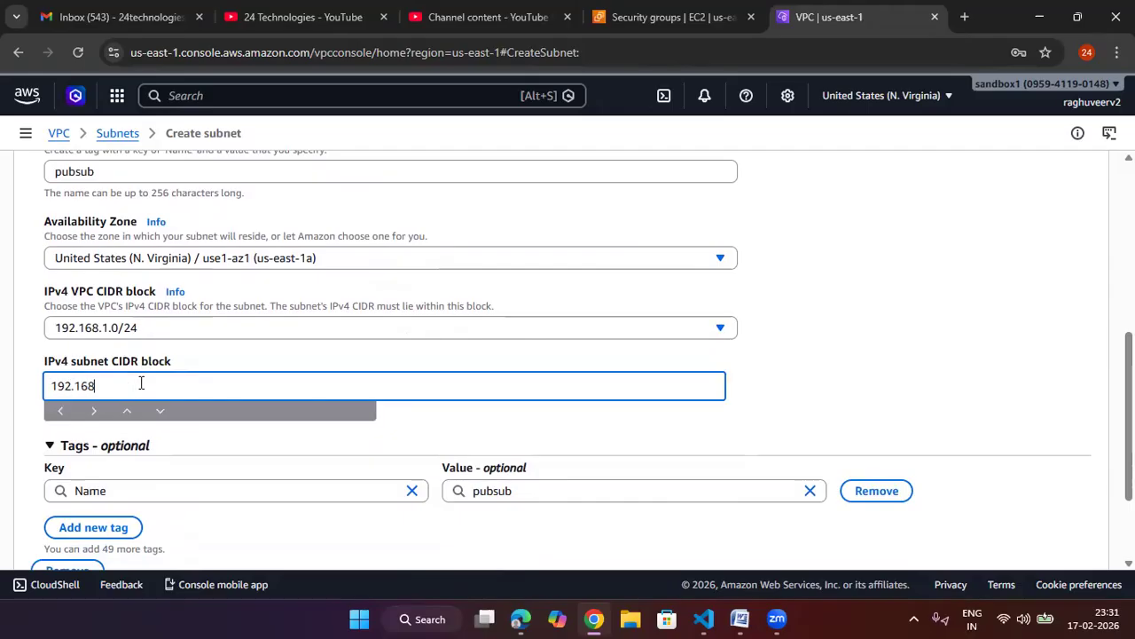
pyautogui.write('.1.0/25')
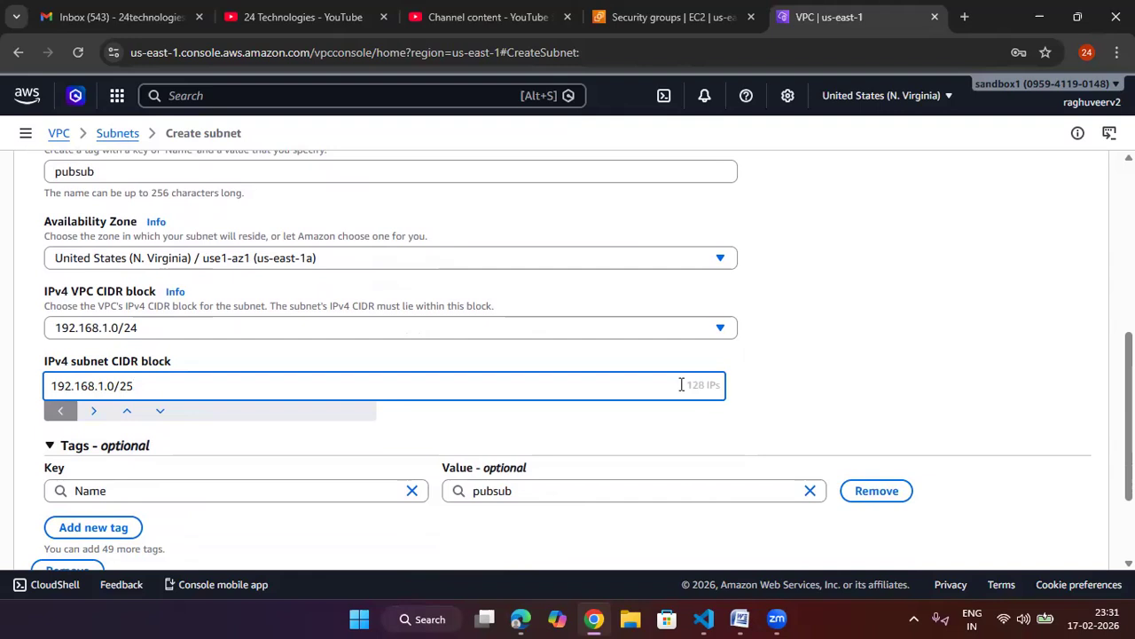
pyautogui.moveTo(685, 384); pyautogui.dragTo(721, 385)
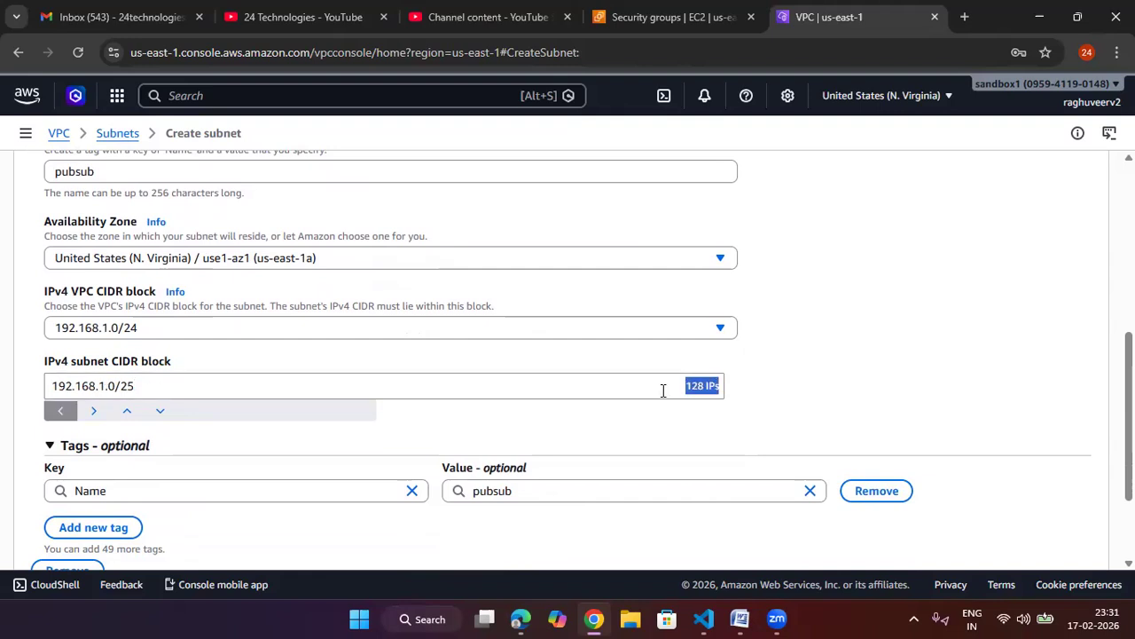
pyautogui.click(159, 411)
pyautogui.click(652, 386)
pyautogui.moveTo(689, 384); pyautogui.dragTo(722, 380)
pyautogui.click(788, 379)
pyautogui.scroll(-3, 789, 377)
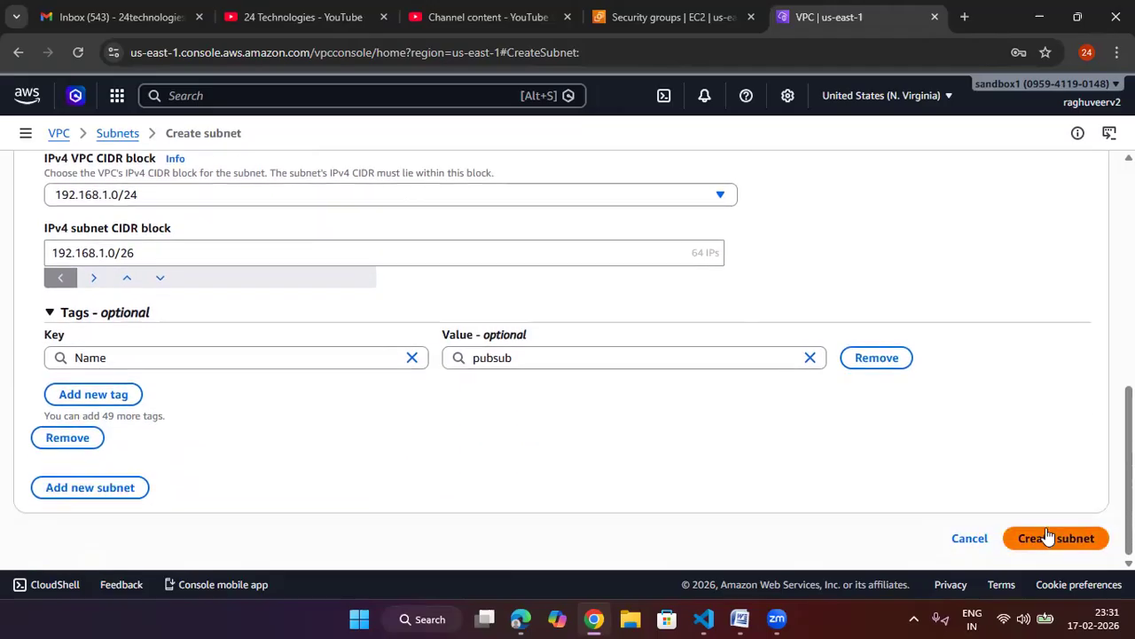
# Step: Add a second subnet named privsub in availability zone us-east-1b
pyautogui.click(140, 493)
pyautogui.scroll(-2, 189, 484)
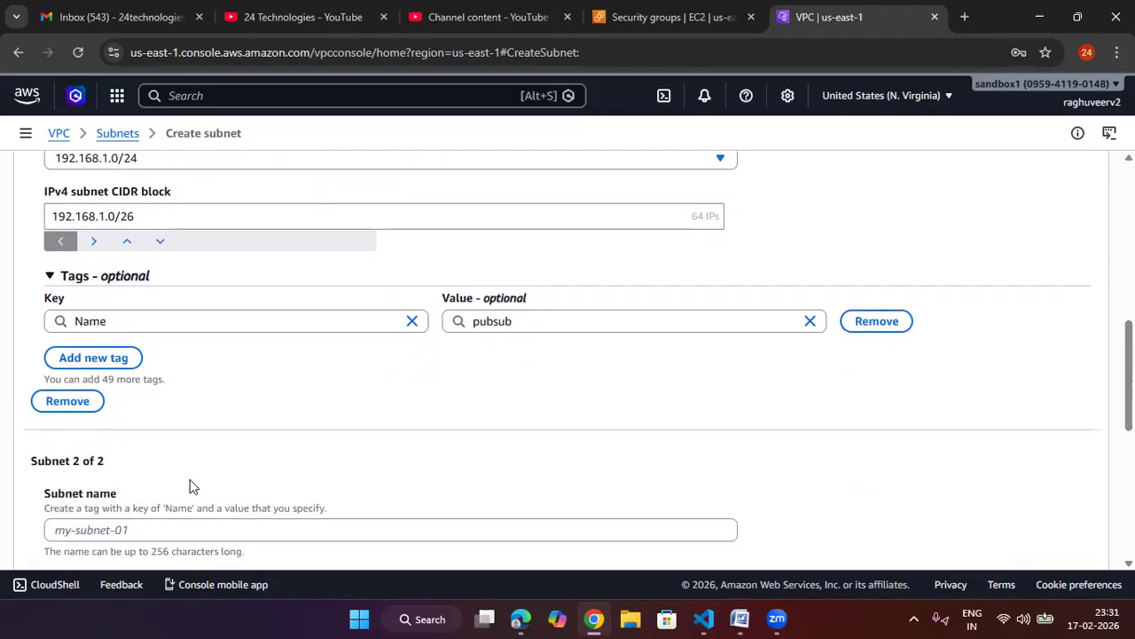
pyautogui.click(214, 408)
pyautogui.write('priv')
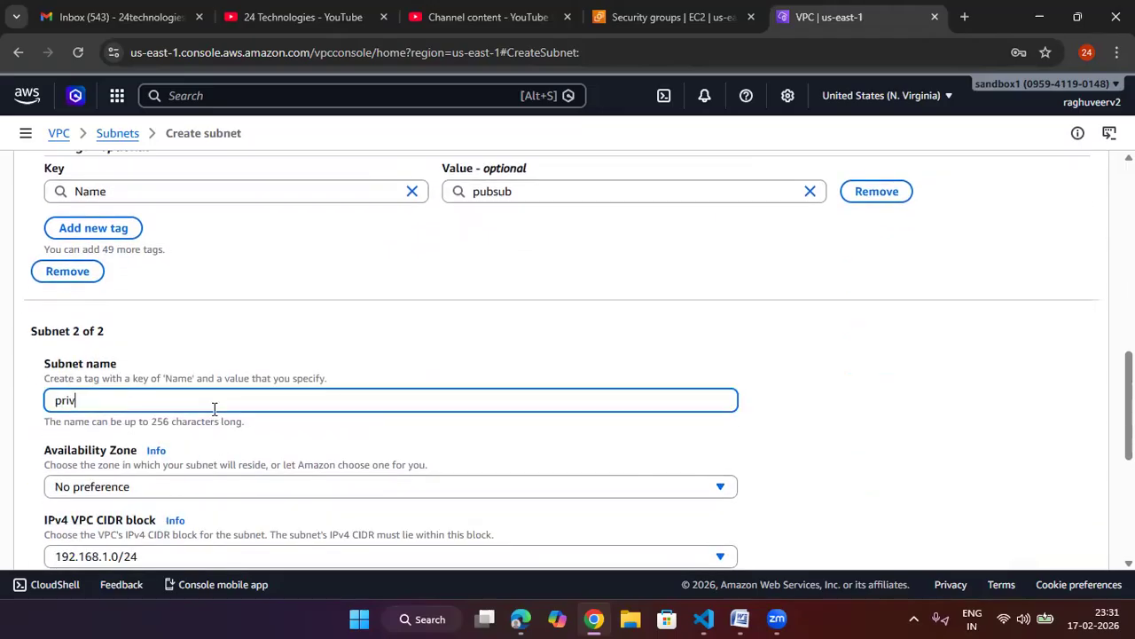
pyautogui.write('sub')
pyautogui.click(846, 358)
pyautogui.scroll(-2, 187, 337)
pyautogui.click(186, 325)
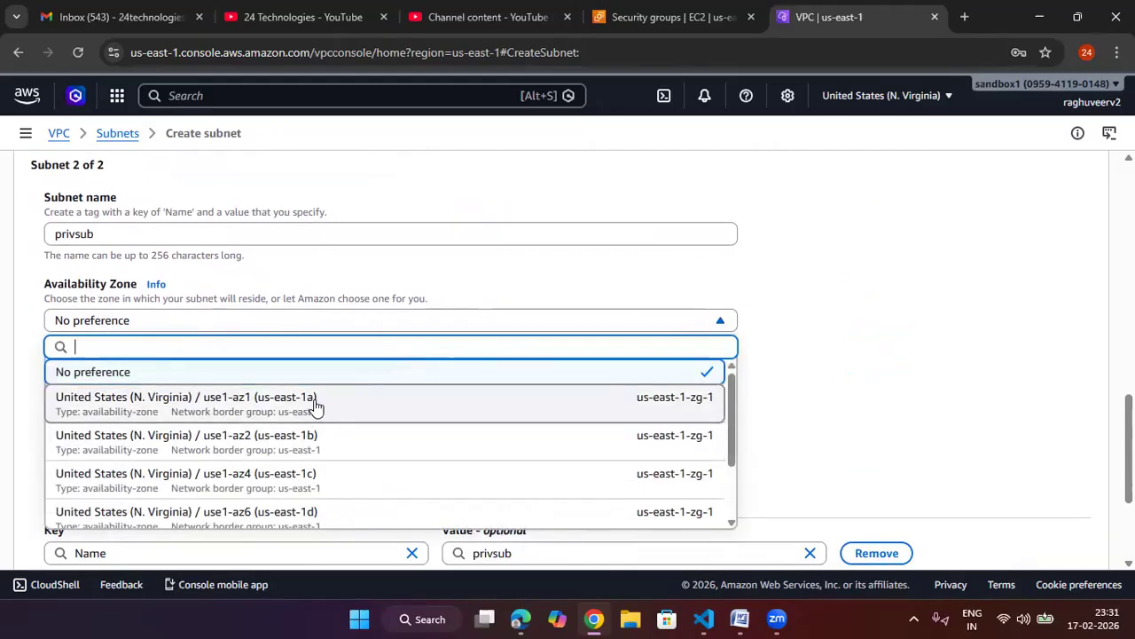
pyautogui.click(312, 436)
# Step: Set the second subnet's IPv4 CIDR block to 192.168.1.64/26 and create both subnets
pyautogui.scroll(-1, 907, 410)
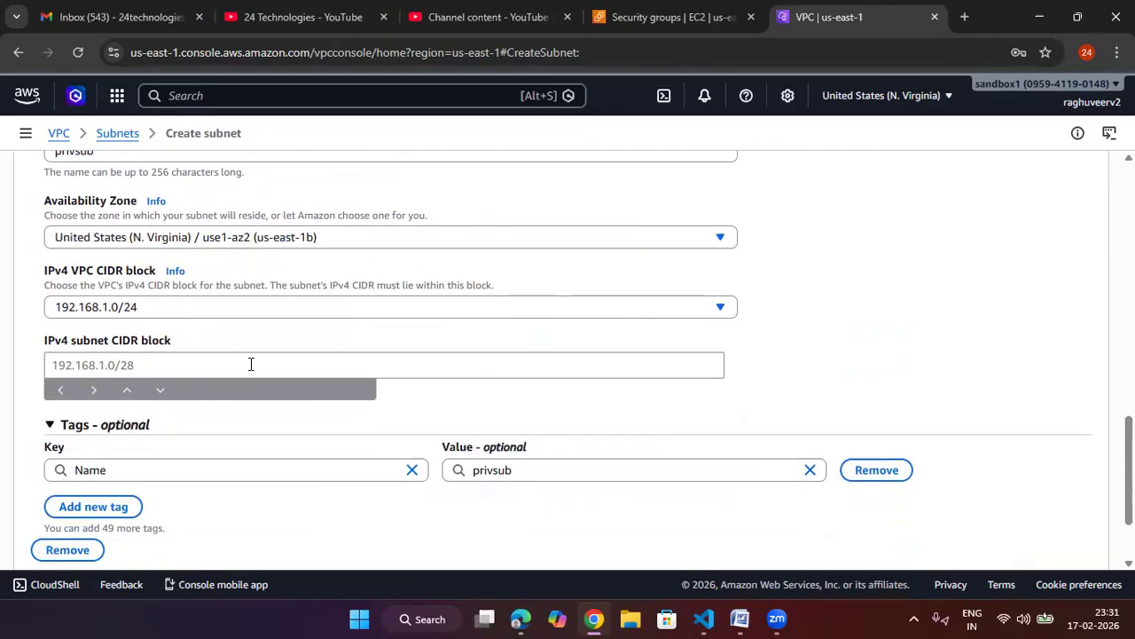
pyautogui.click(229, 366)
pyautogui.write('192.168.1.6')
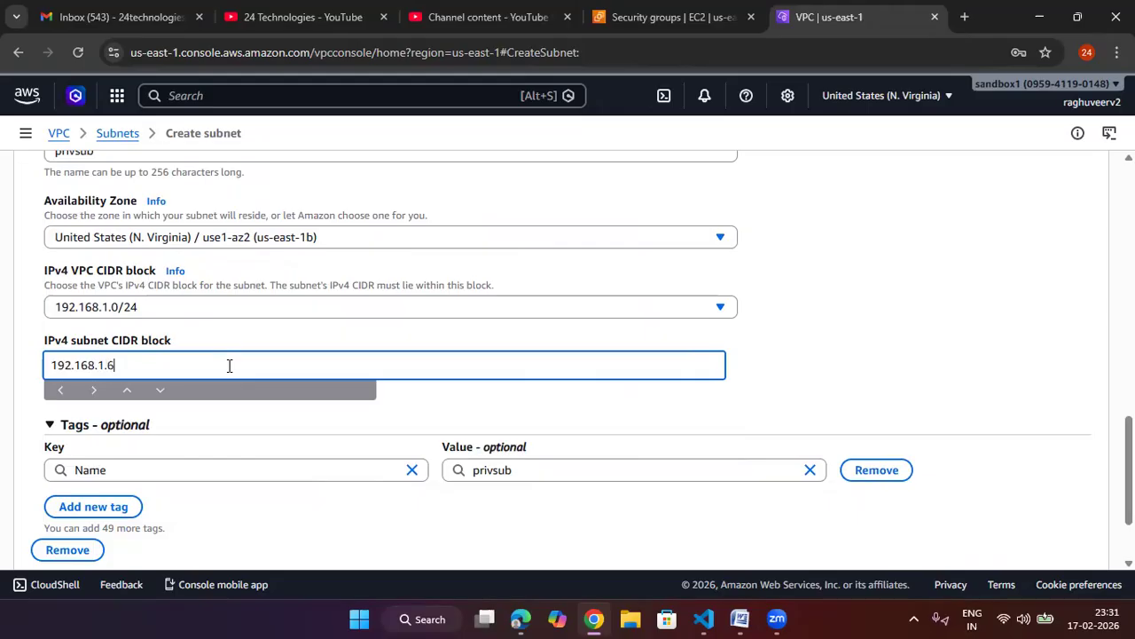
pyautogui.write('4/25')
pyautogui.click(827, 406)
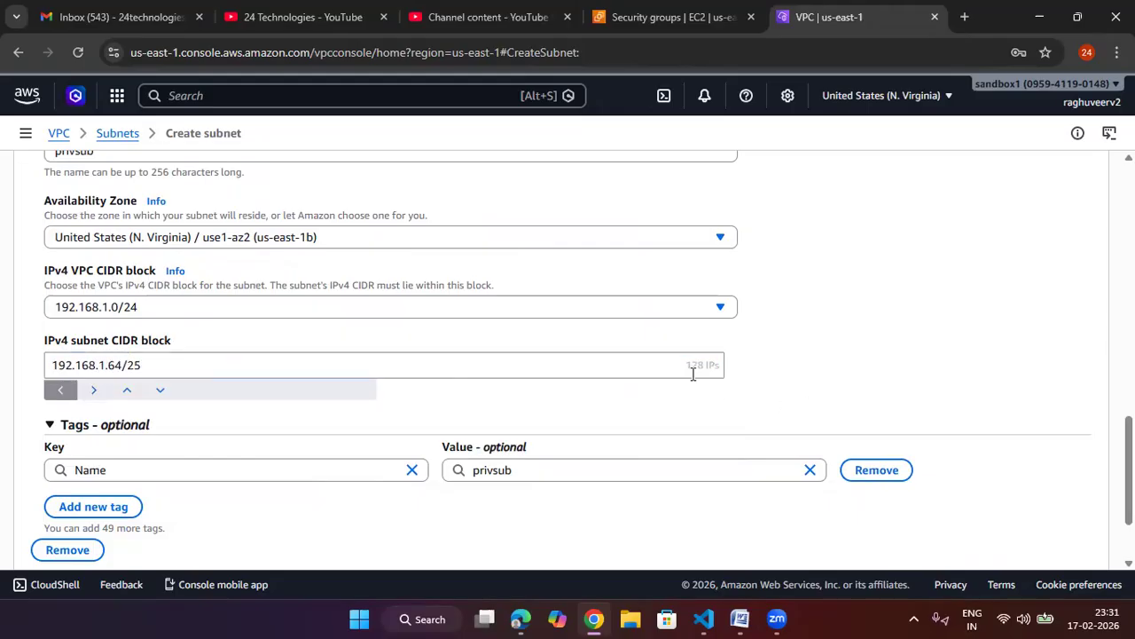
pyautogui.click(267, 365)
pyautogui.press('BackSpace')
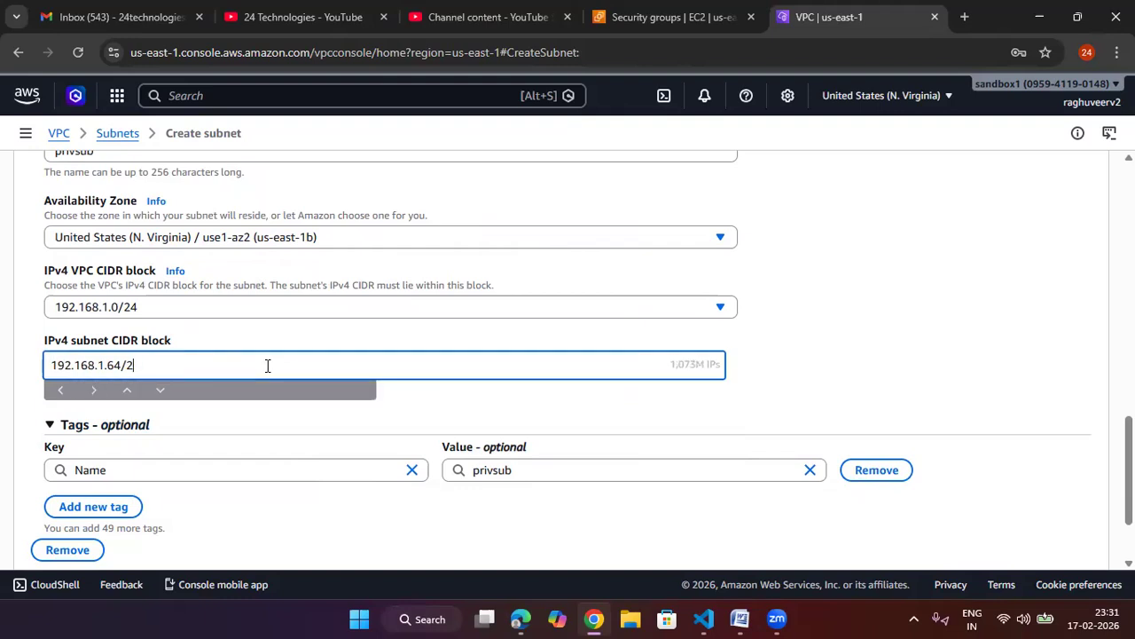
pyautogui.write('6')
pyautogui.click(852, 361)
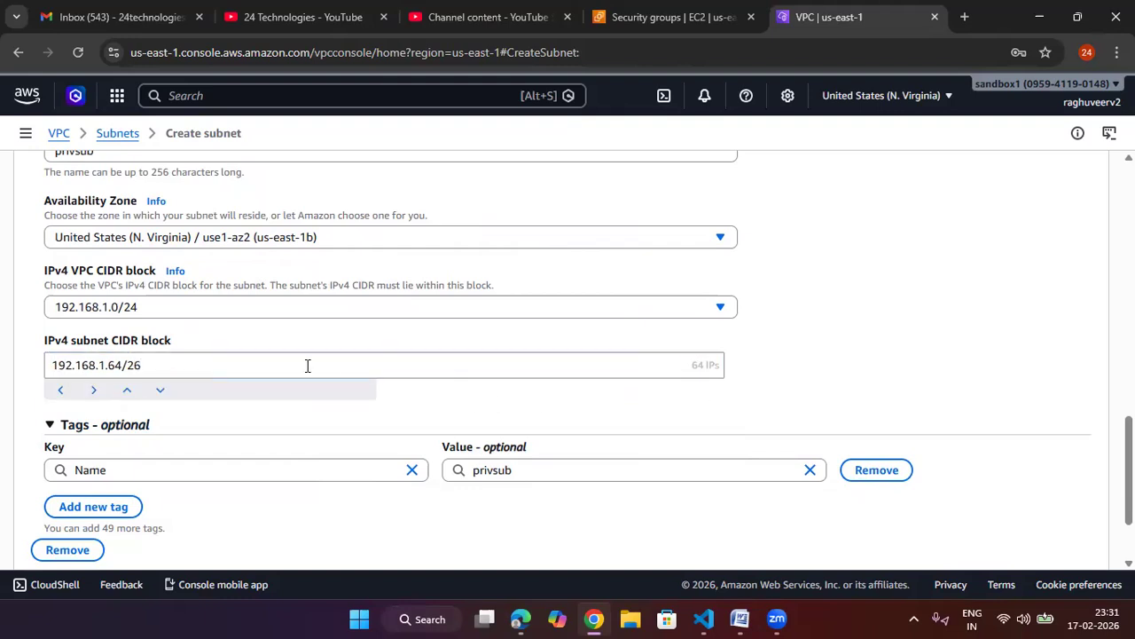
pyautogui.moveTo(688, 365); pyautogui.dragTo(755, 369)
pyautogui.click(815, 357)
pyautogui.scroll(-2, 816, 356)
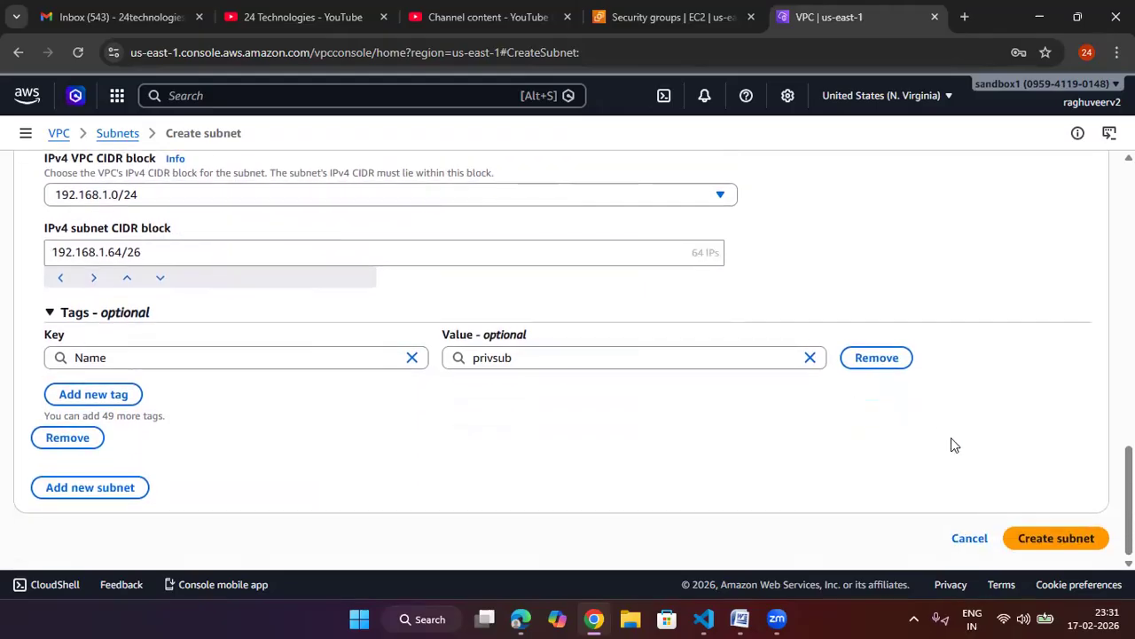
pyautogui.click(1059, 539)
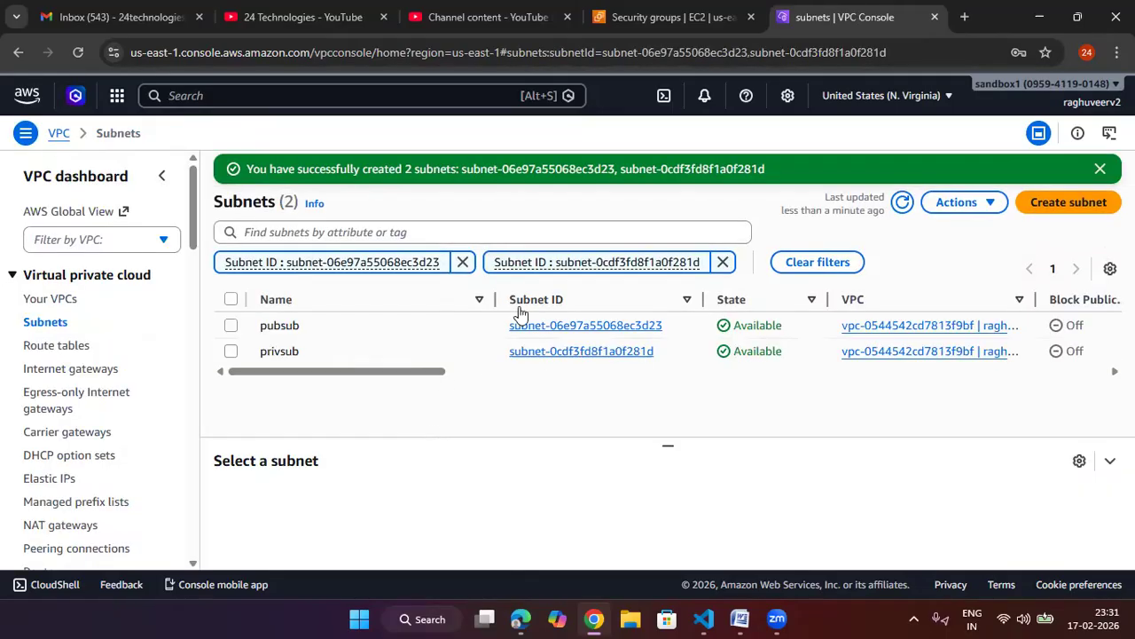
# Step: Clear the subnet ID filters and review the full list of subnets
pyautogui.click(463, 262)
pyautogui.click(458, 263)
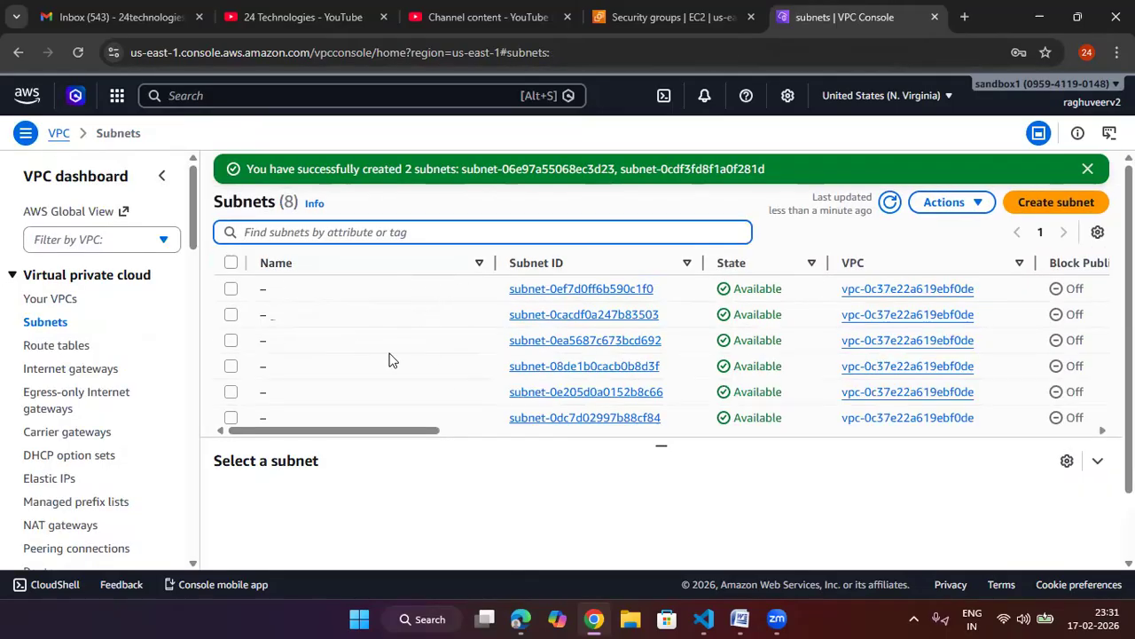
pyautogui.click(661, 488)
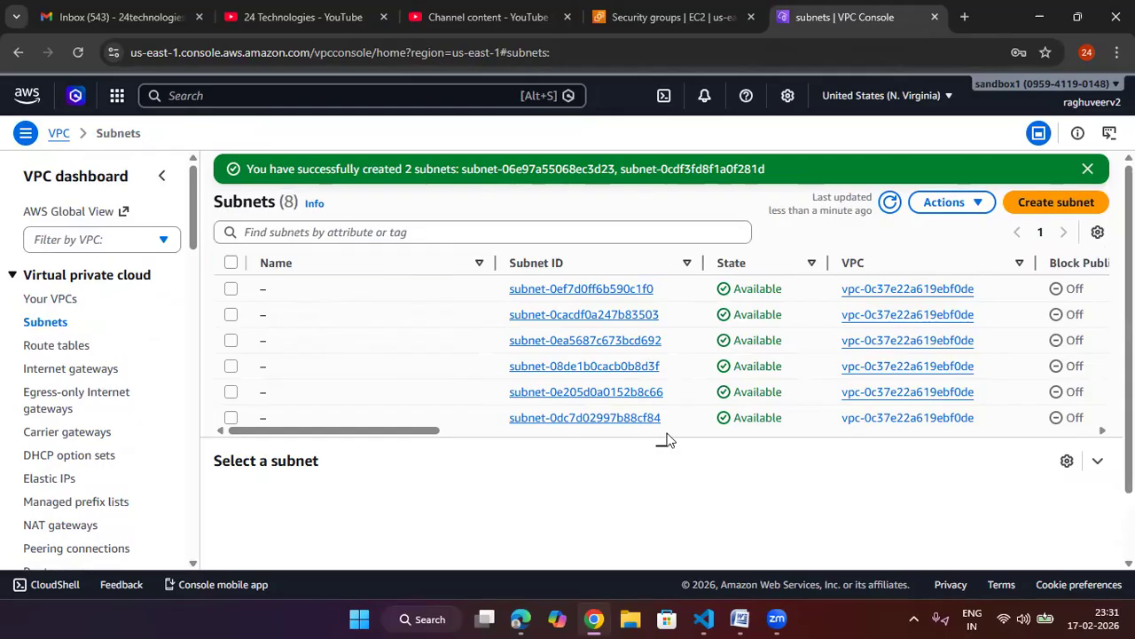
pyautogui.scroll(-2, 651, 396)
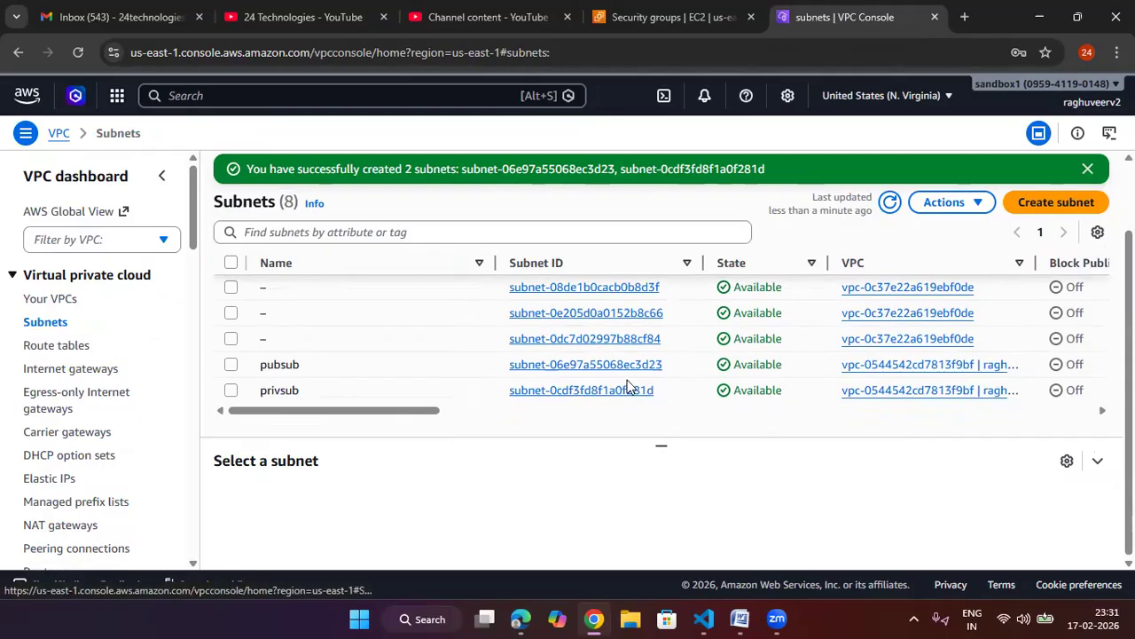
# Step: Create a route table named with the user's name plus -route, assigned to the custom 24tech VPC
pyautogui.click(64, 349)
pyautogui.click(1016, 173)
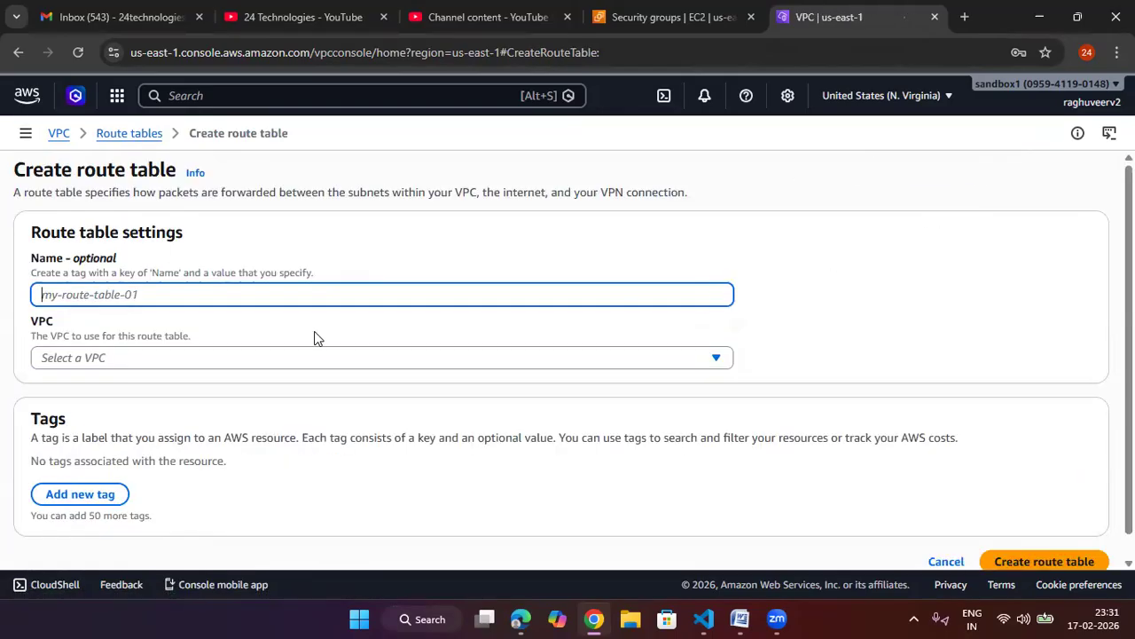
pyautogui.click(307, 293)
pyautogui.write('raghuveer-')
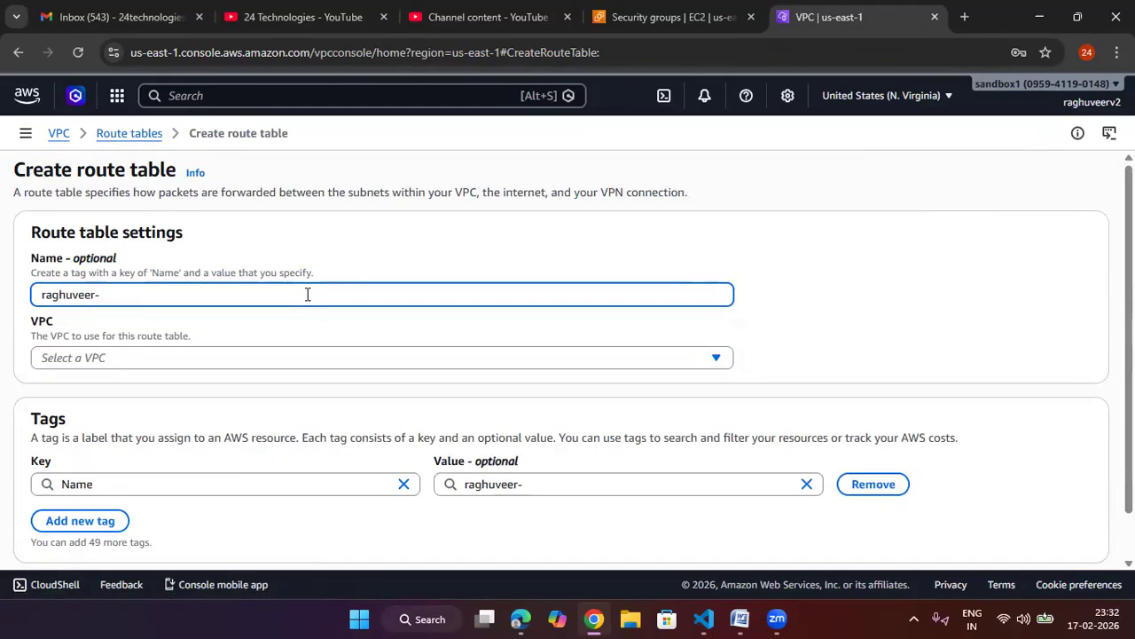
pyautogui.write('route')
pyautogui.click(498, 355)
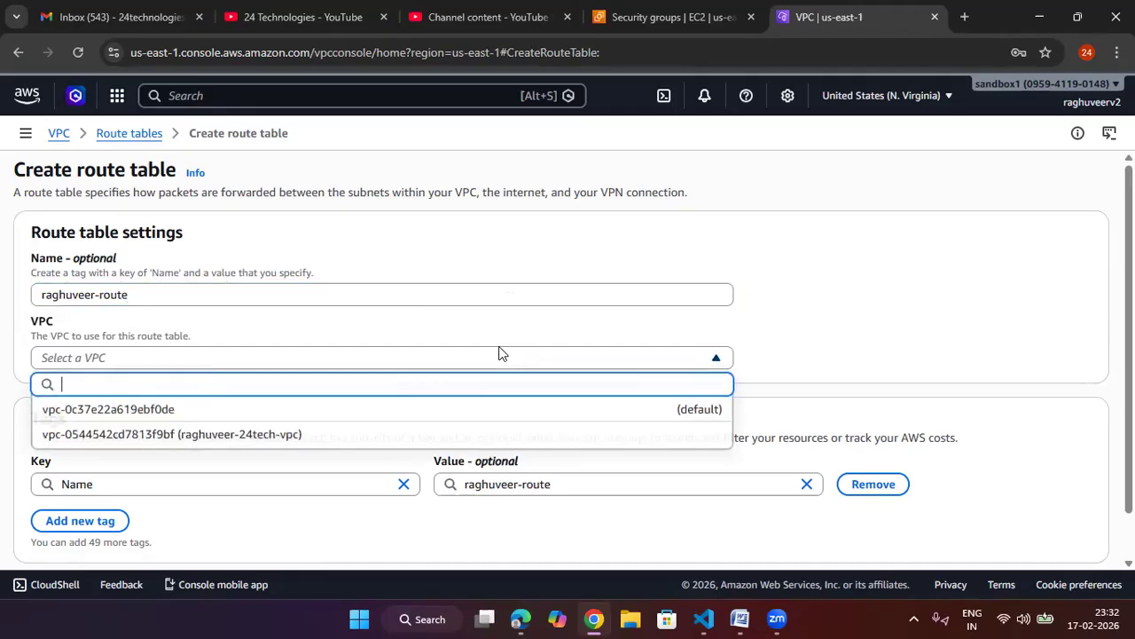
pyautogui.click(299, 434)
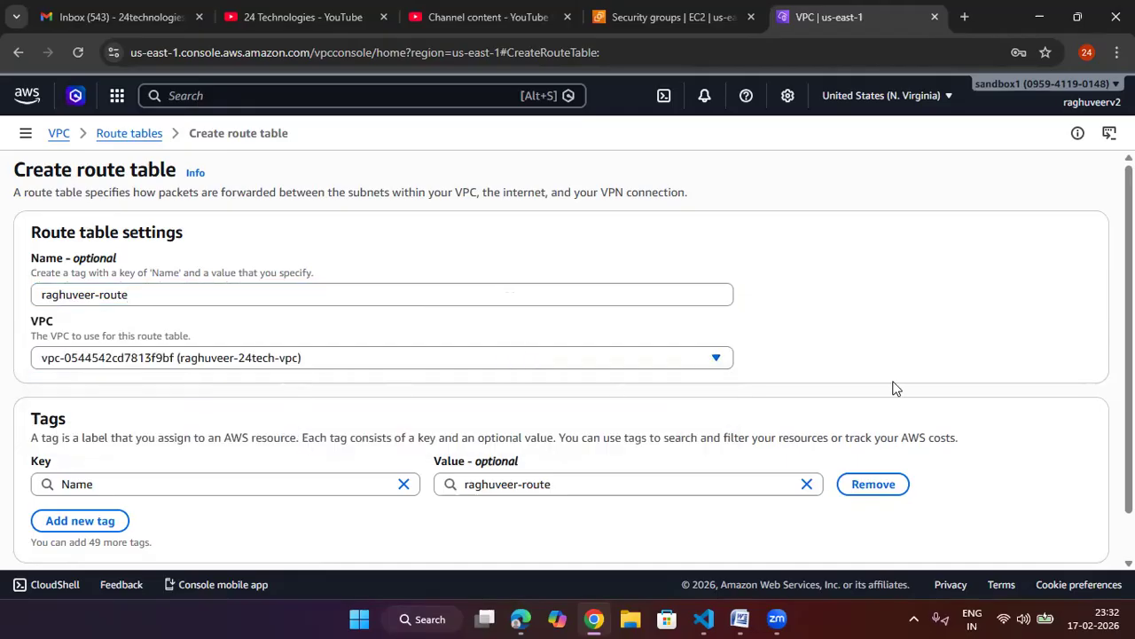
pyautogui.scroll(-2, 892, 385)
pyautogui.click(1032, 538)
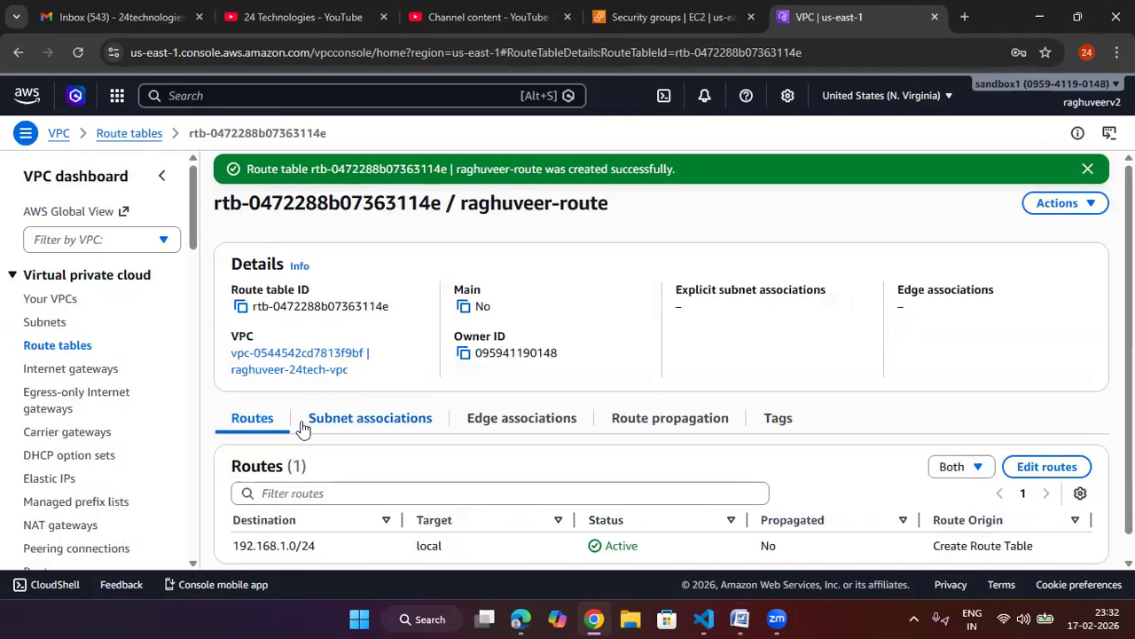
# Step: Associate both the pubsub and privsub subnets with the new route table explicitly
pyautogui.click(348, 421)
pyautogui.scroll(-2, 567, 373)
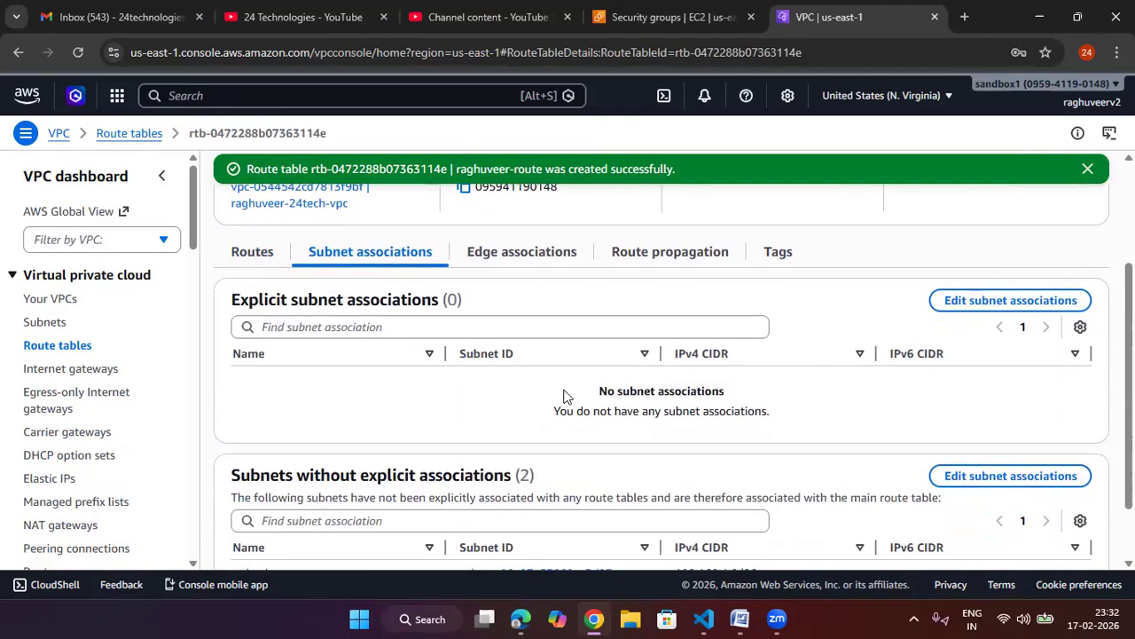
pyautogui.scroll(1, 383, 321)
pyautogui.click(253, 337)
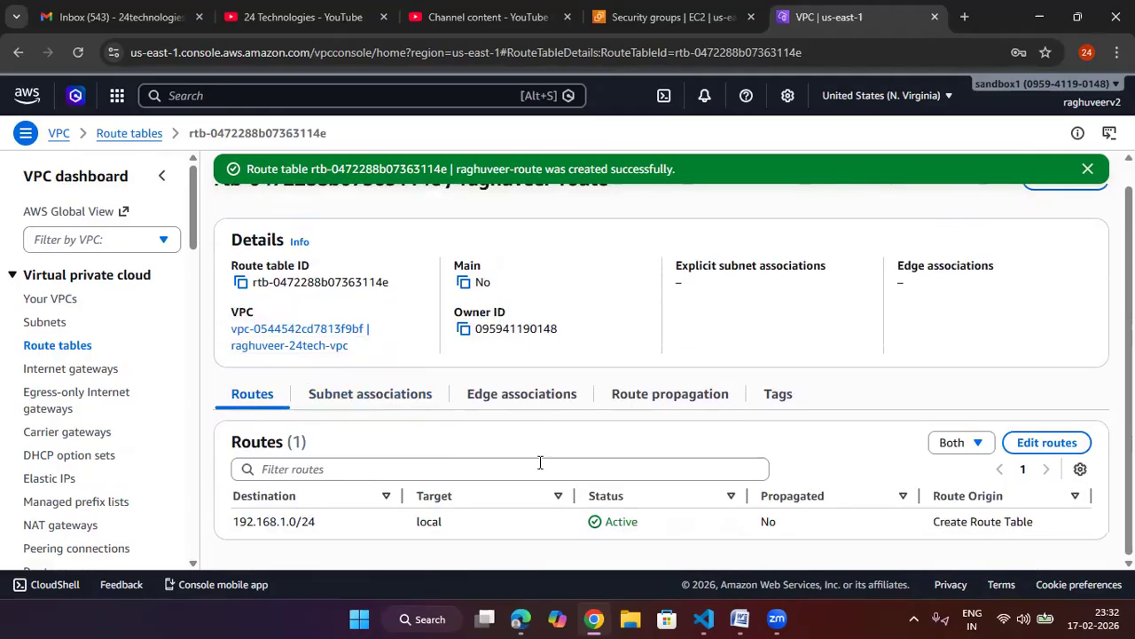
pyautogui.click(383, 398)
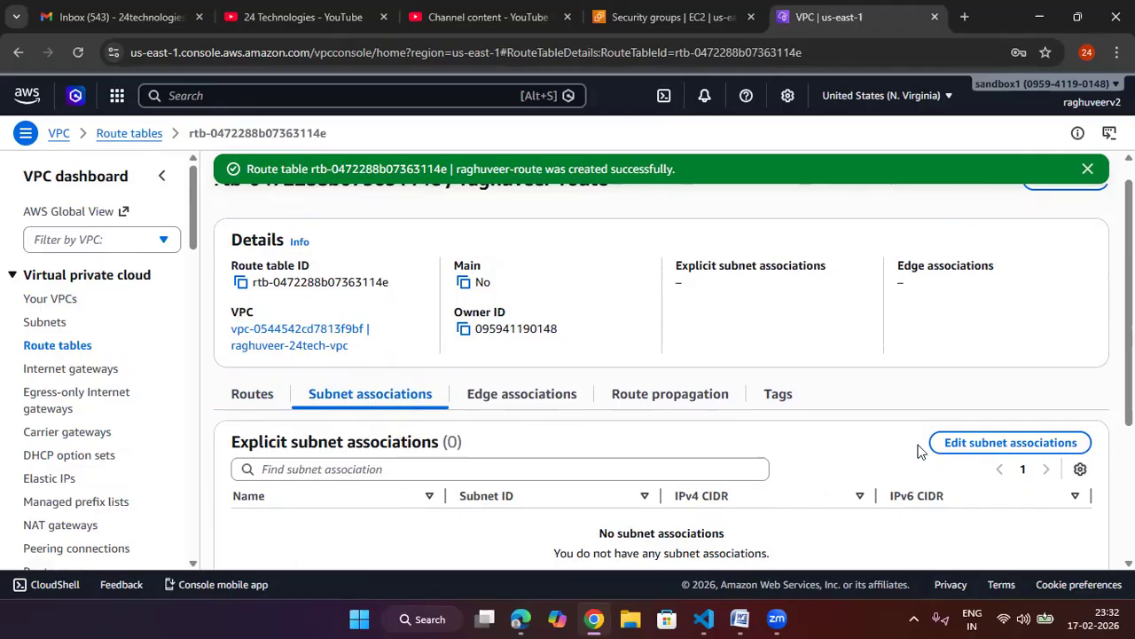
pyautogui.click(949, 446)
pyautogui.click(48, 284)
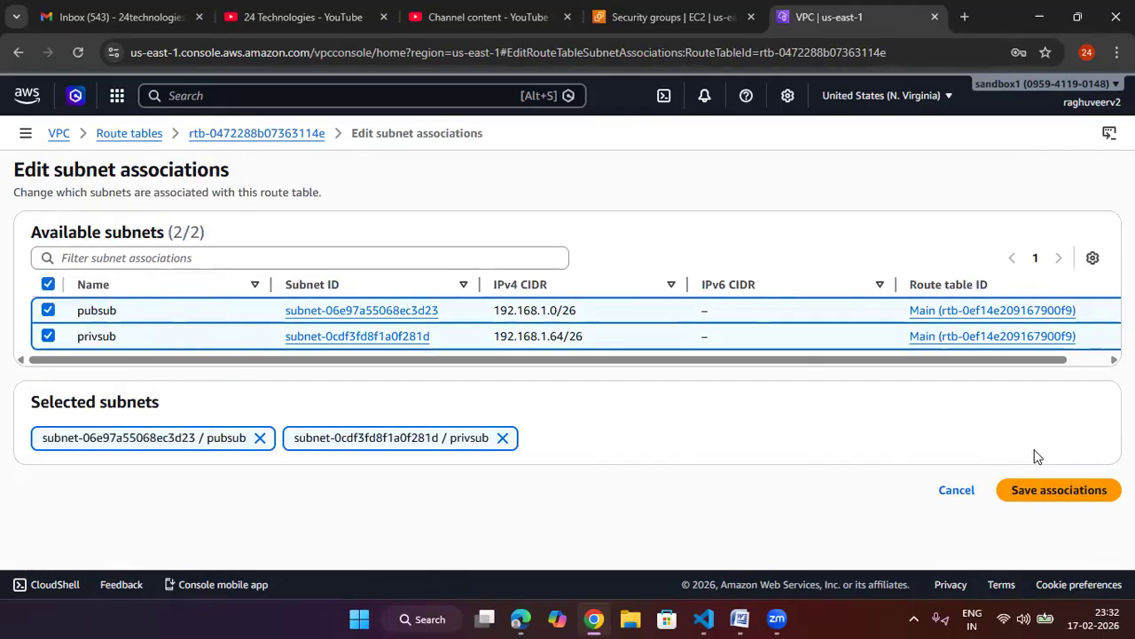
pyautogui.click(1042, 492)
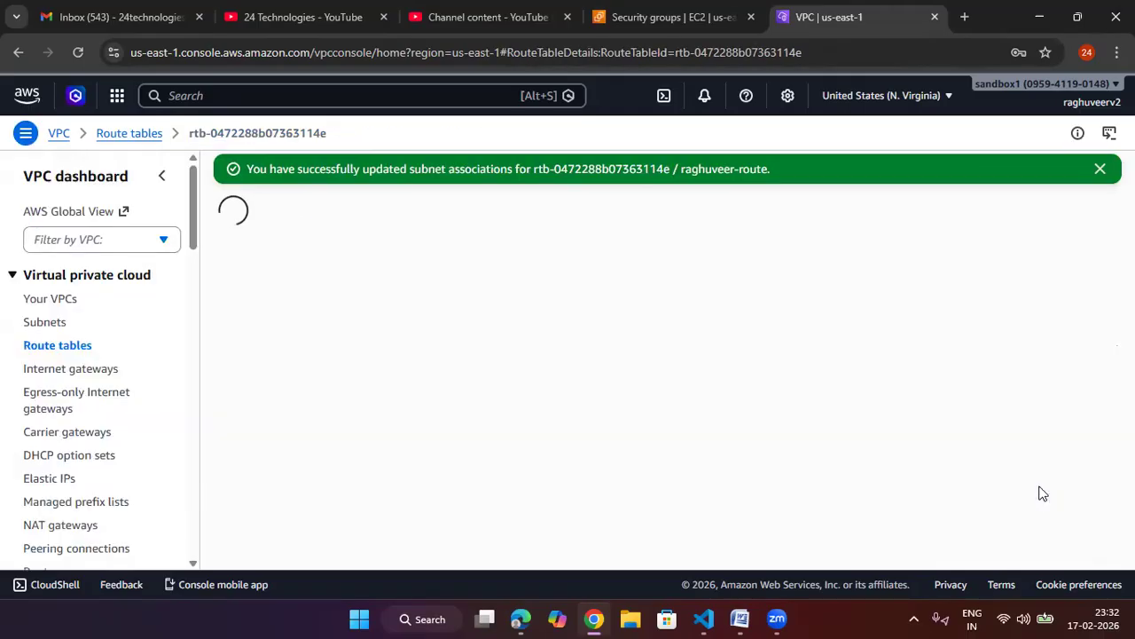
pyautogui.click(1087, 169)
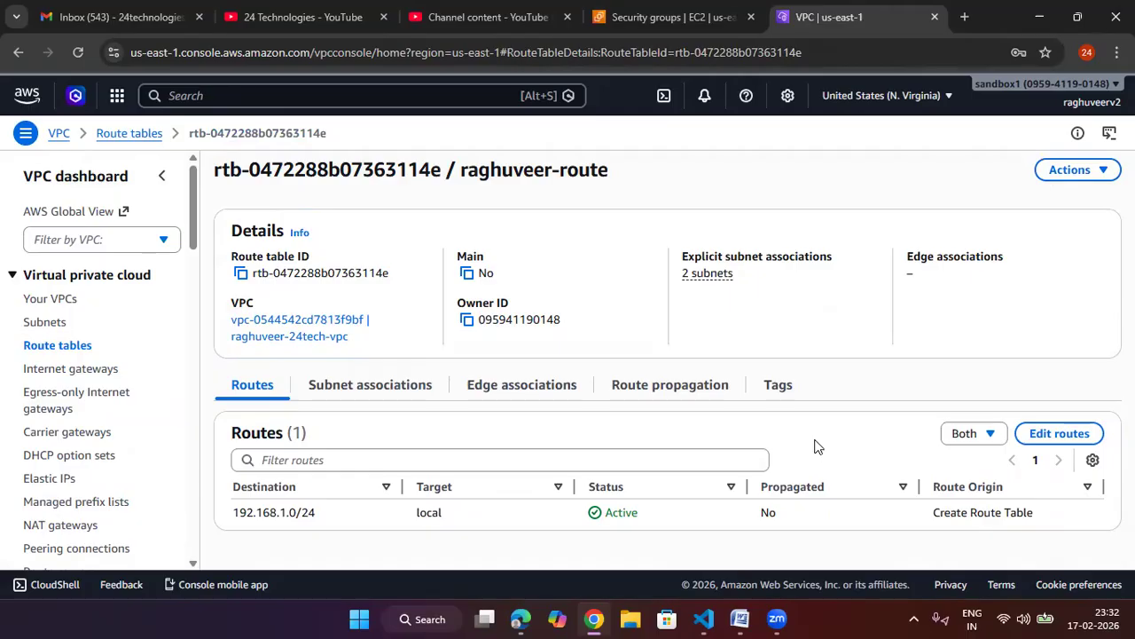
pyautogui.click(400, 387)
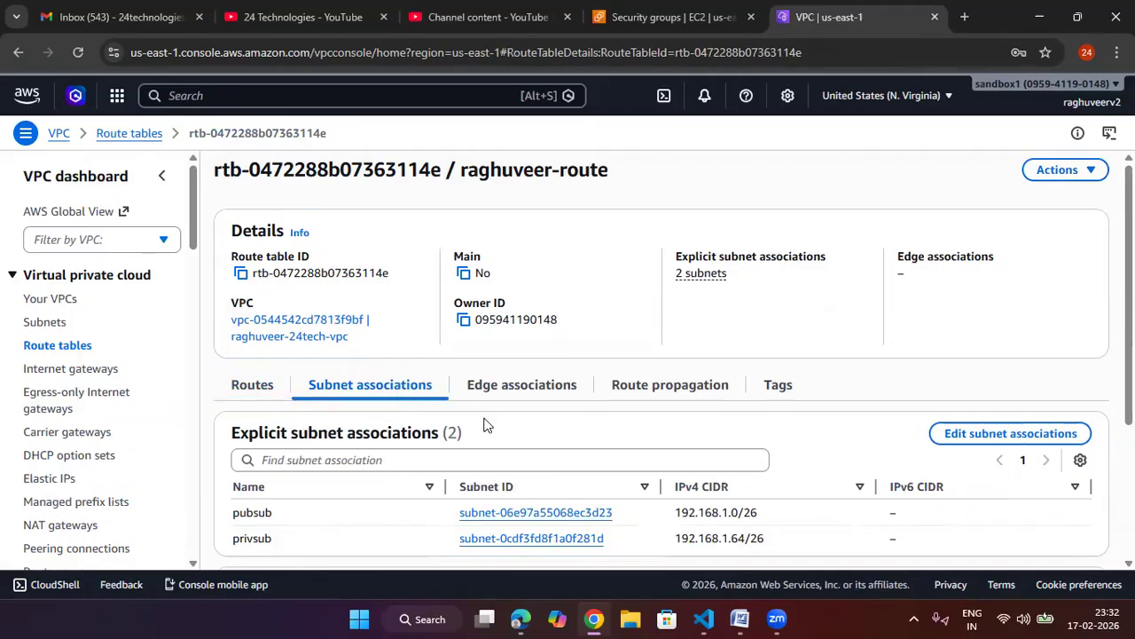
pyautogui.scroll(-1, 443, 417)
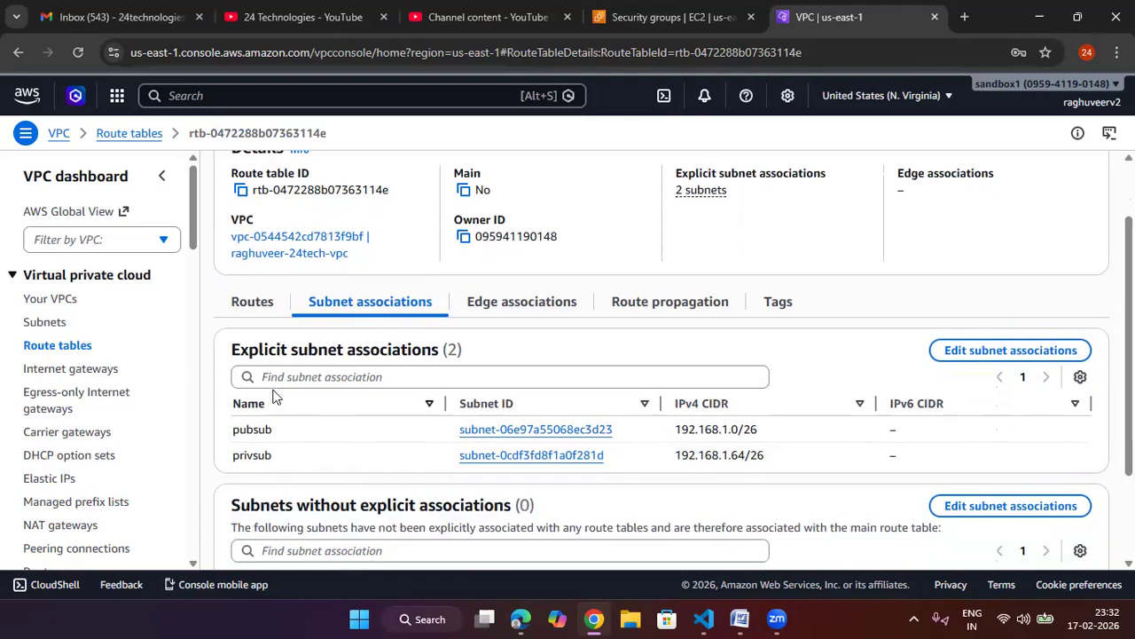
# Step: Create an internet gateway named with the user's name plus -igw
pyautogui.click(100, 372)
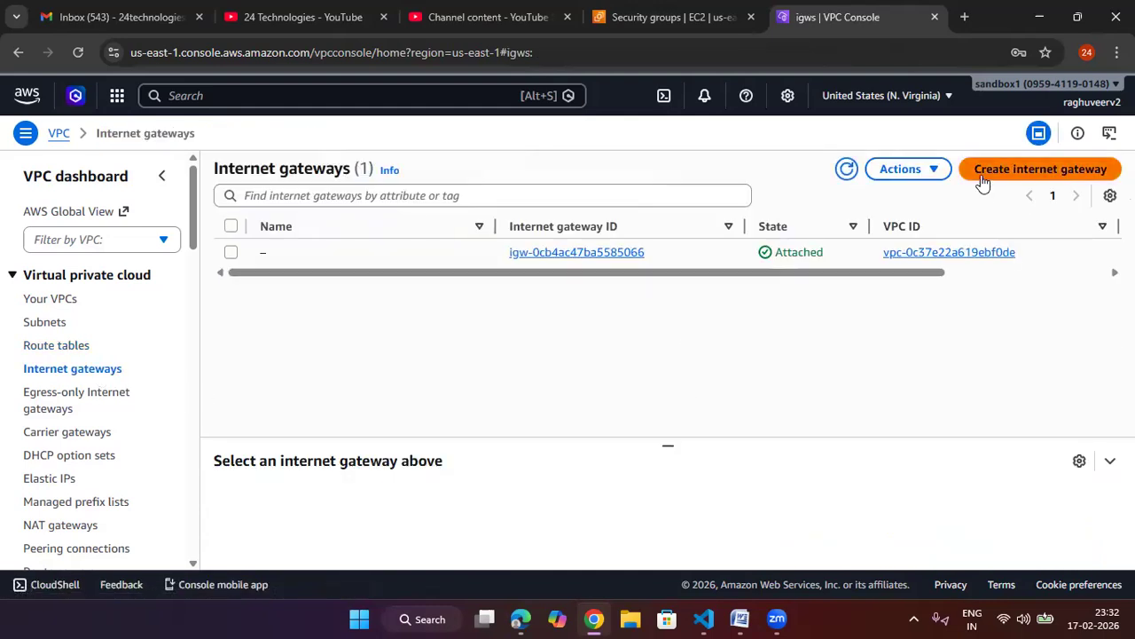
pyautogui.click(982, 176)
pyautogui.click(381, 296)
pyautogui.write('raghuveer-igw')
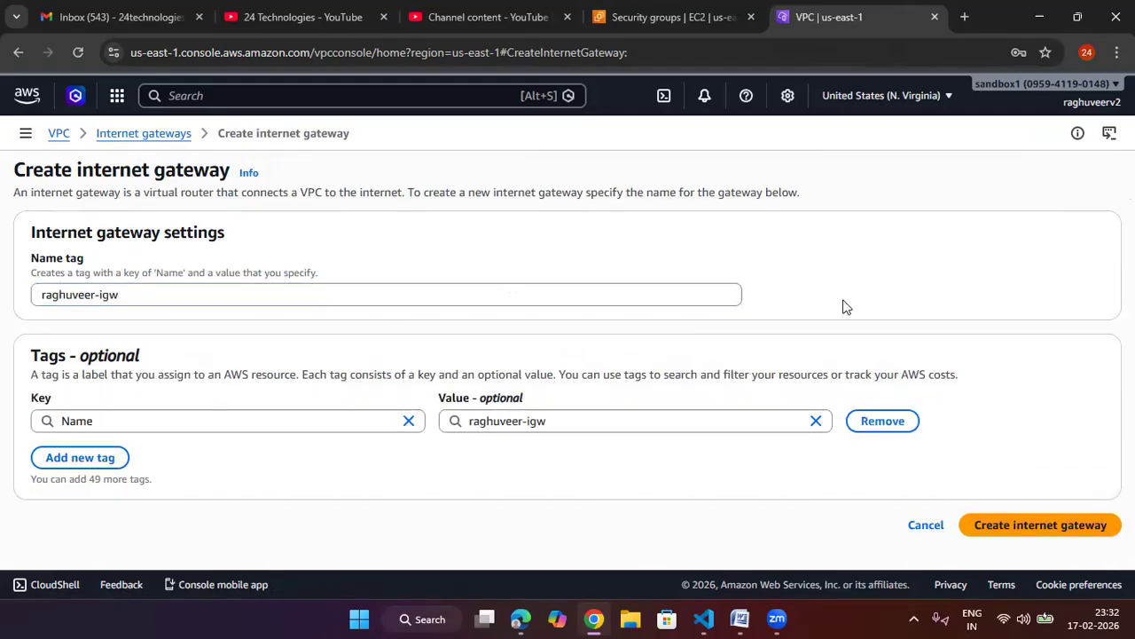
pyautogui.click(1024, 525)
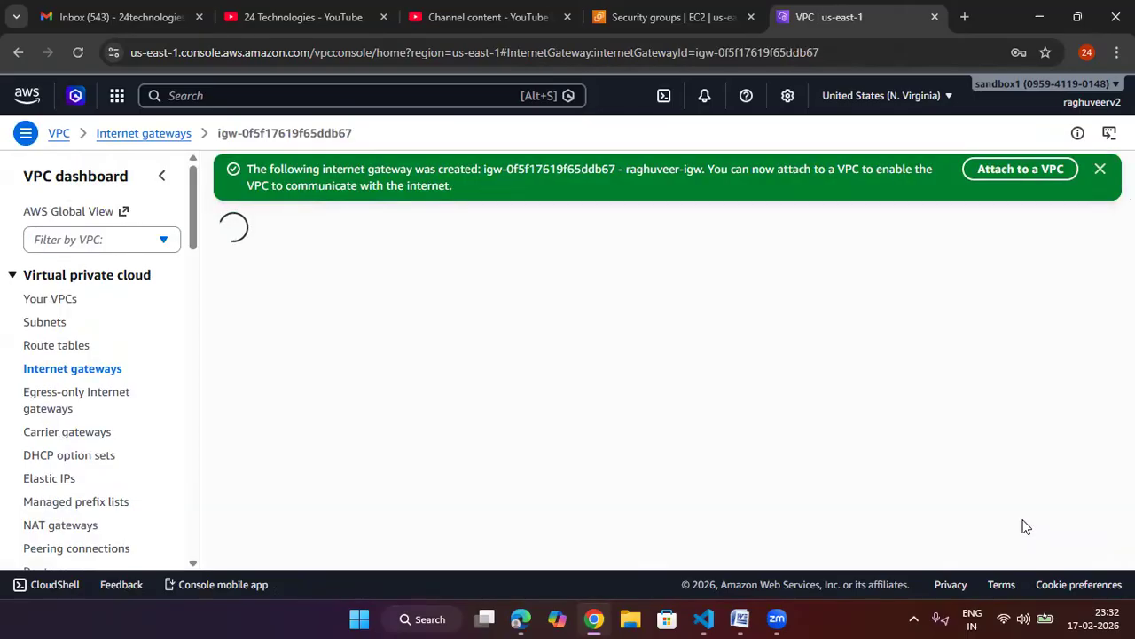
pyautogui.click(1098, 172)
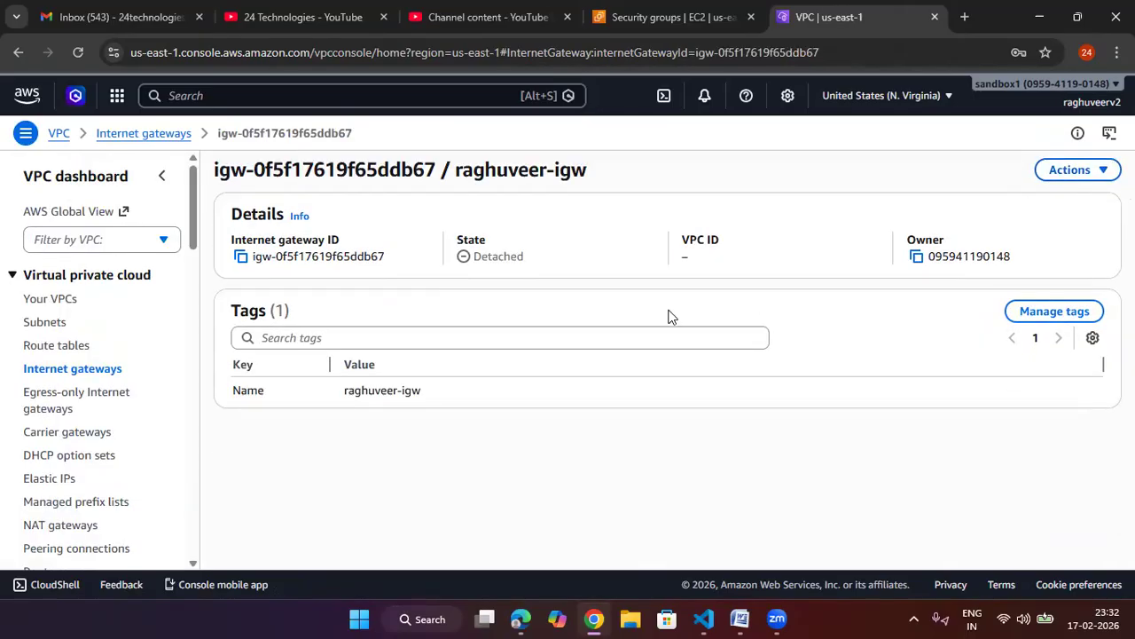
# Step: Attach the new internet gateway to the custom 24tech VPC and check the VPC's resource map
pyautogui.moveTo(529, 275); pyautogui.dragTo(451, 256)
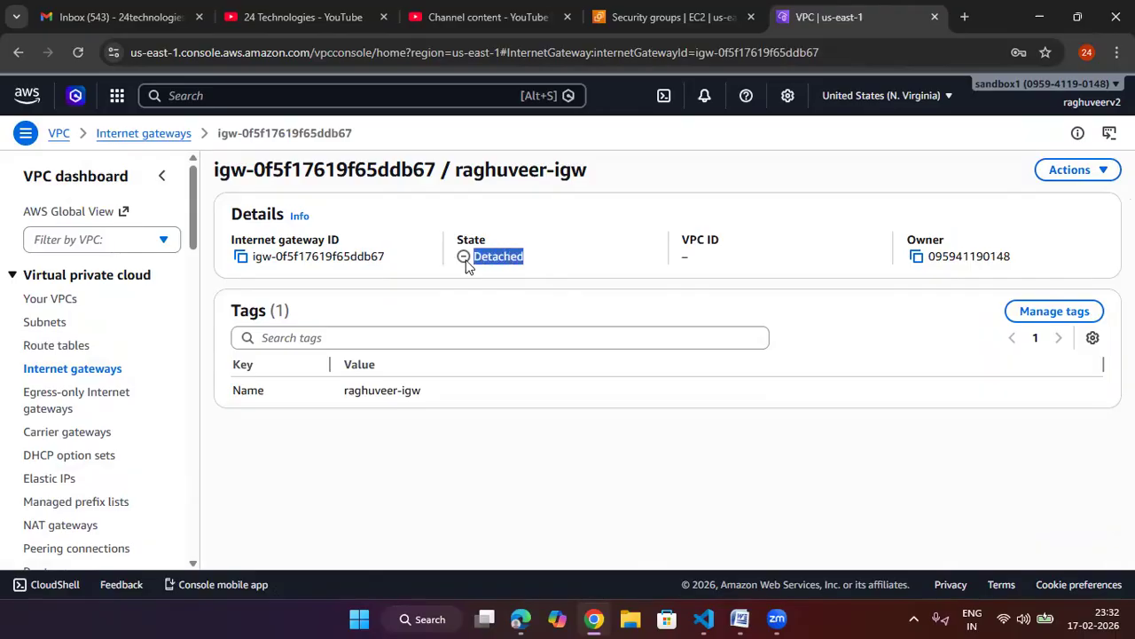
pyautogui.click(1100, 170)
pyautogui.click(1035, 211)
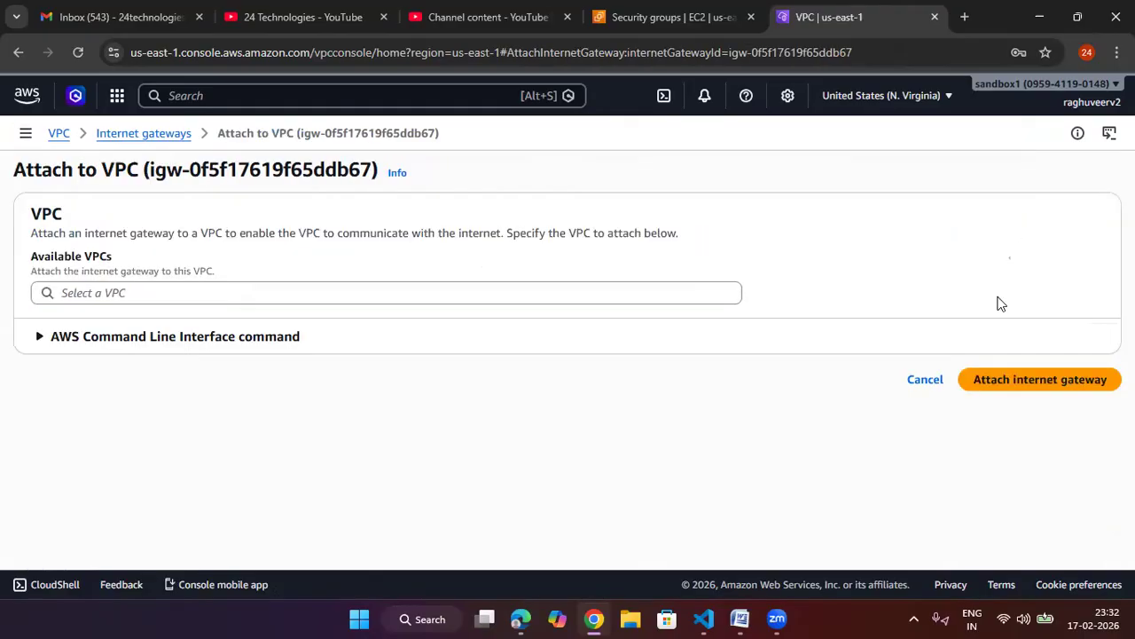
pyautogui.click(367, 294)
pyautogui.click(326, 322)
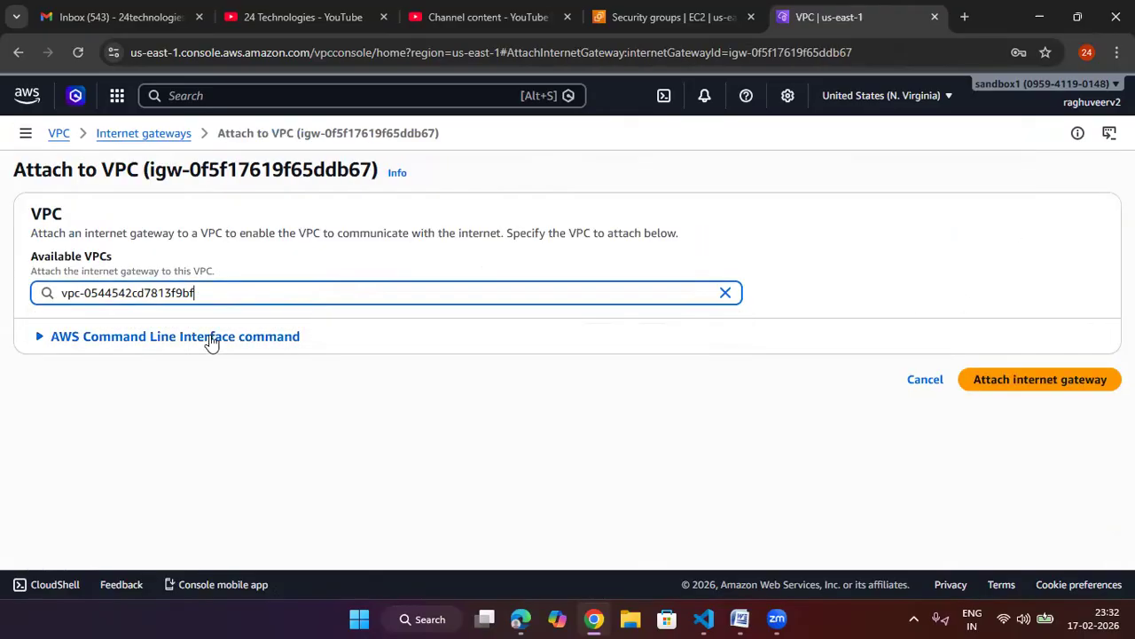
pyautogui.click(1022, 382)
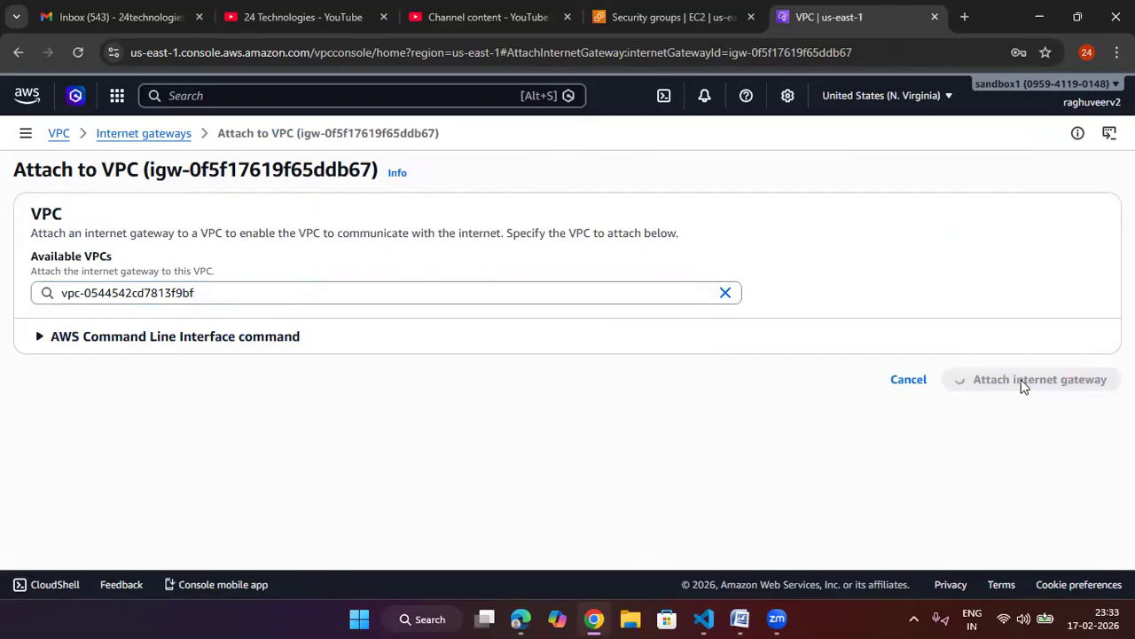
pyautogui.click(1104, 171)
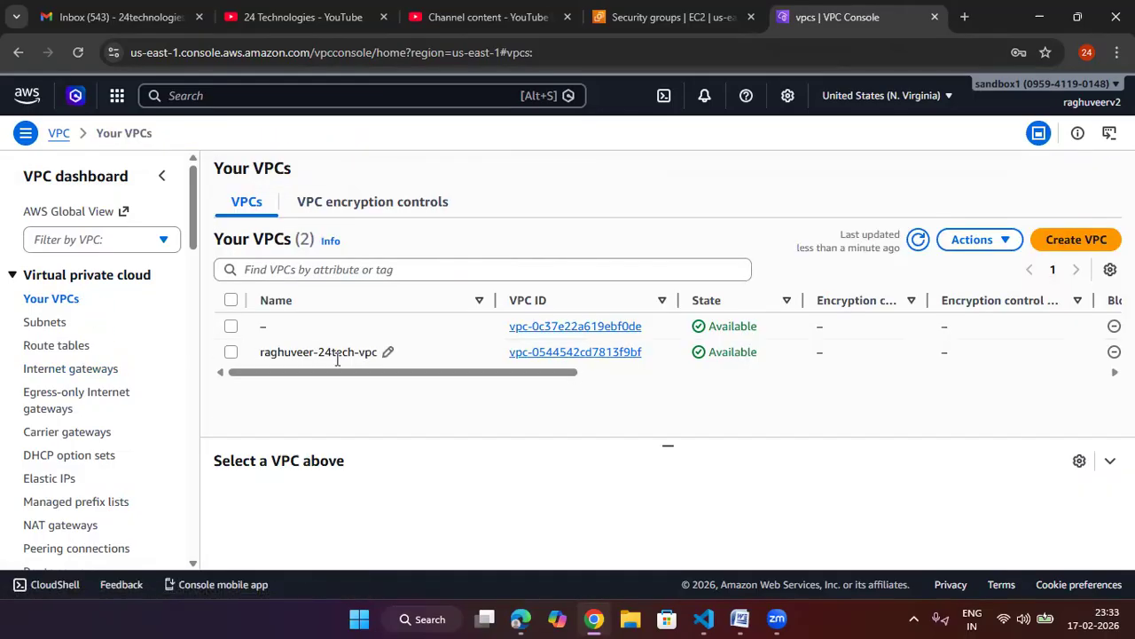
pyautogui.click(575, 352)
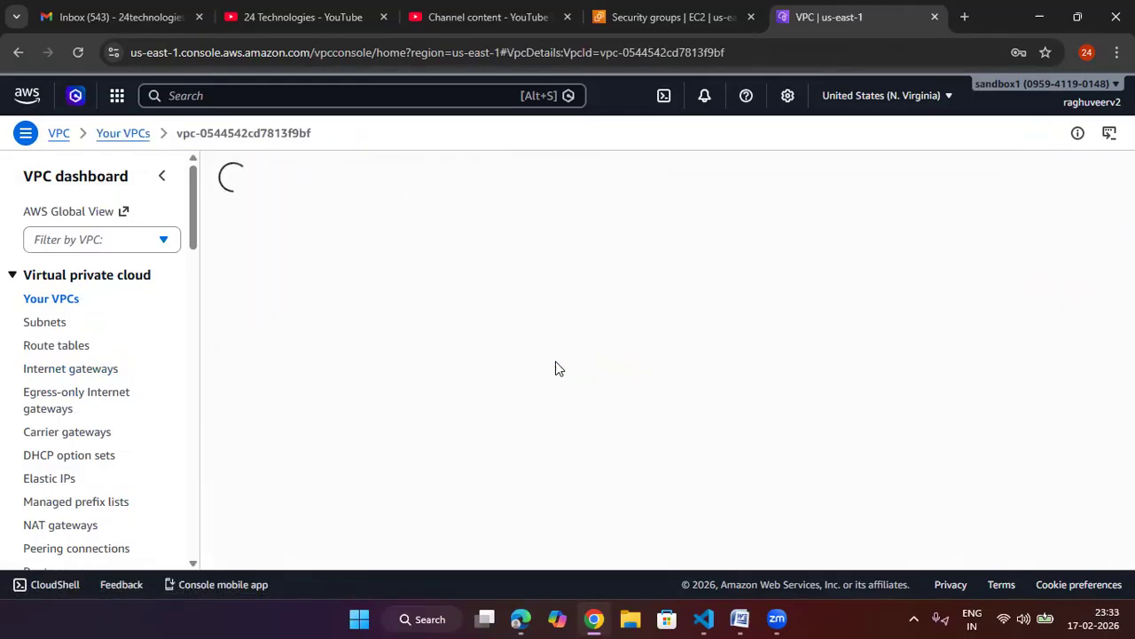
pyautogui.scroll(-3, 399, 445)
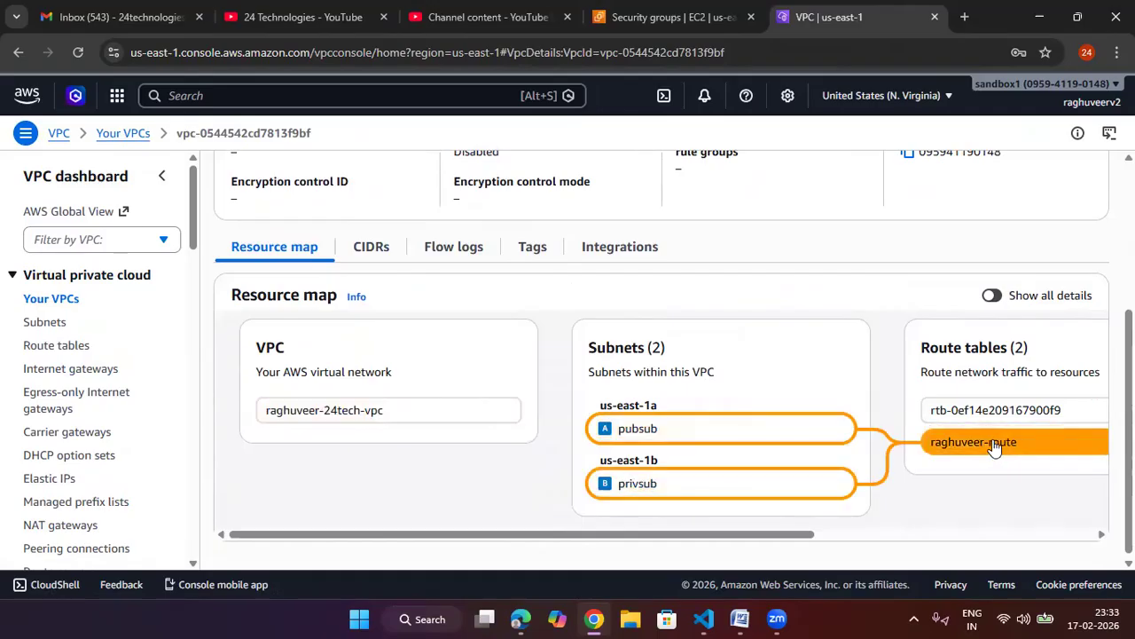
pyautogui.moveTo(778, 541); pyautogui.dragTo(958, 539)
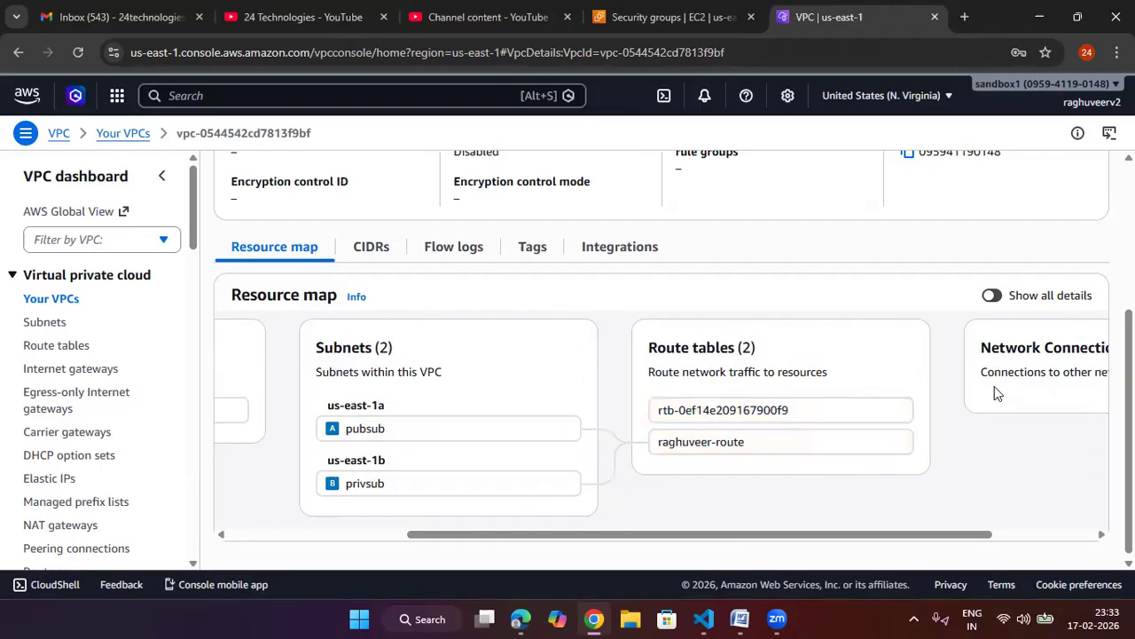
# Step: Add a route for 0.0.0.0/0 targeting the new internet gateway in the custom route table
pyautogui.click(75, 348)
pyautogui.click(594, 310)
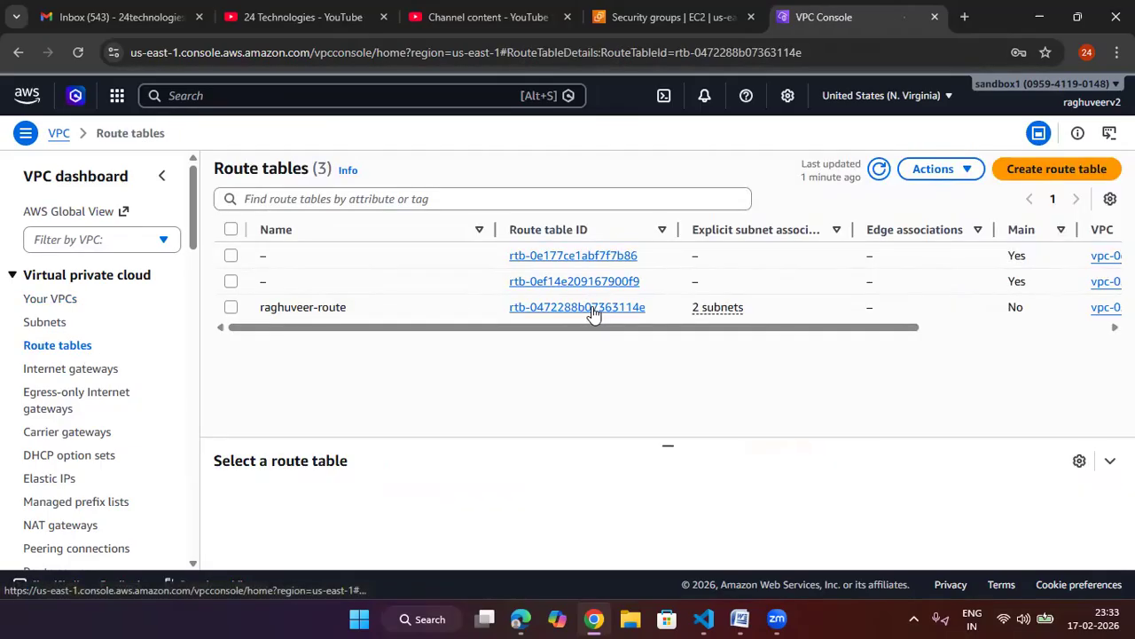
pyautogui.click(1060, 434)
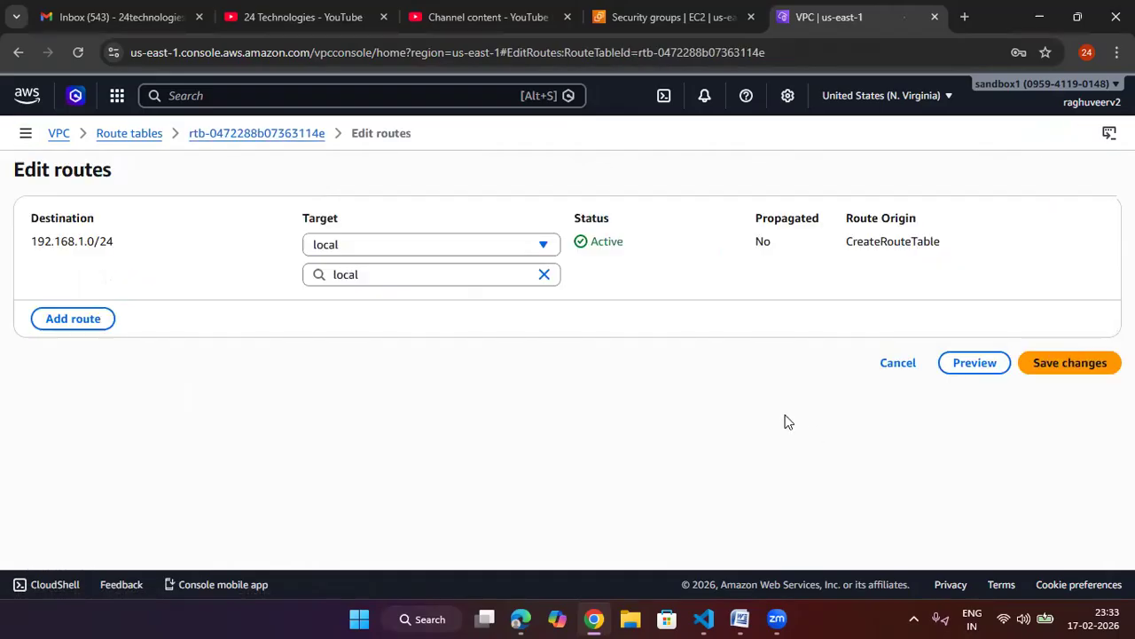
pyautogui.click(78, 319)
pyautogui.click(132, 304)
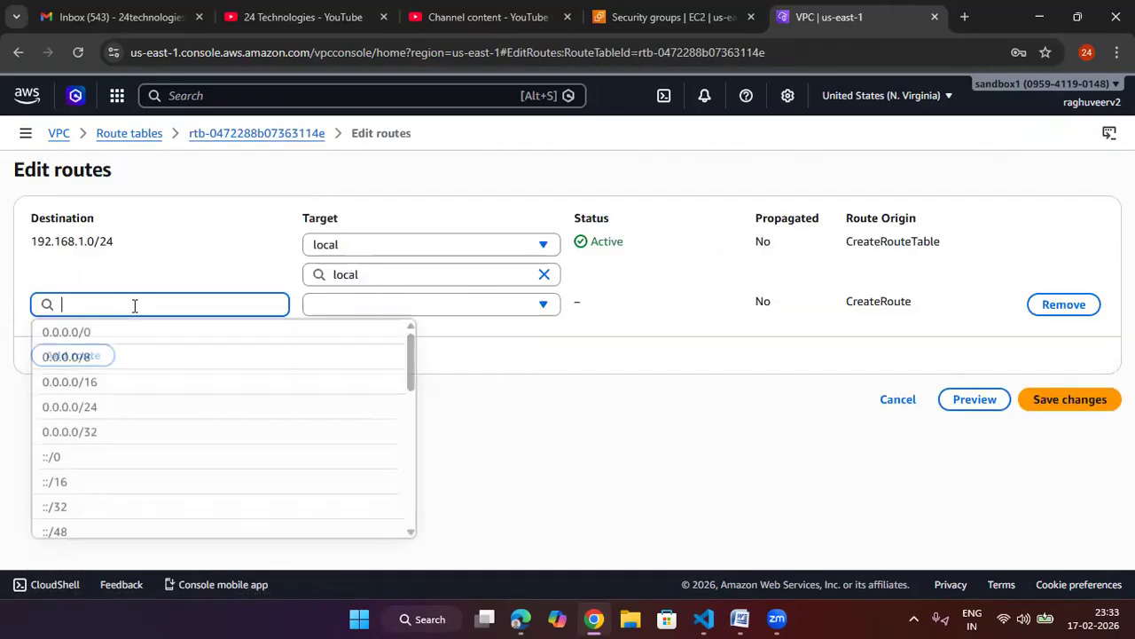
pyautogui.click(130, 338)
pyautogui.click(388, 304)
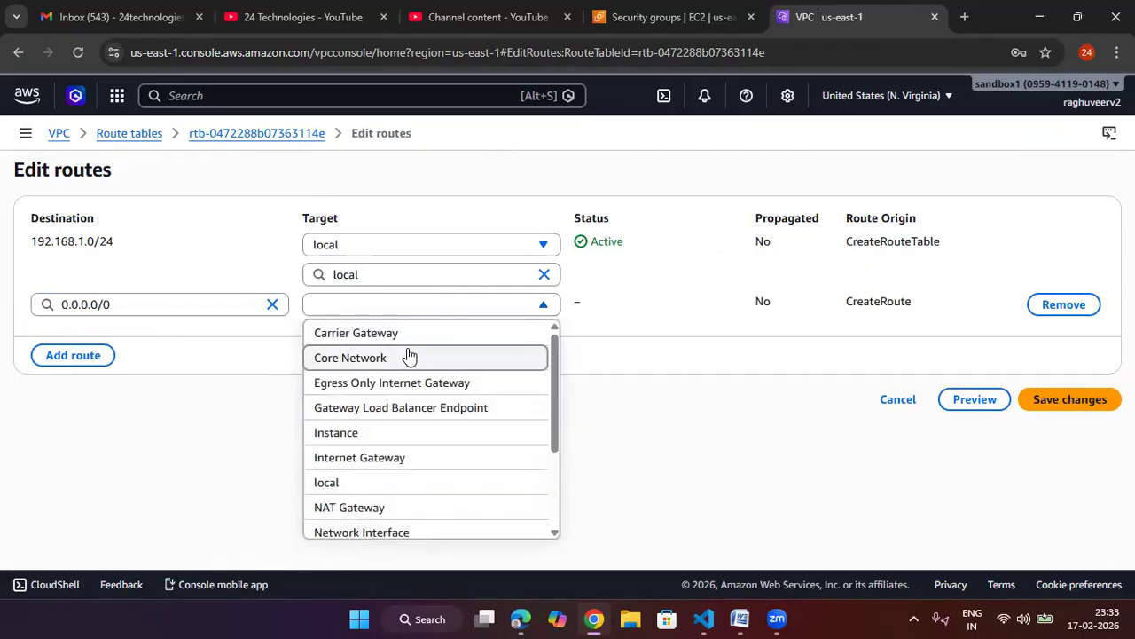
pyautogui.press('i')
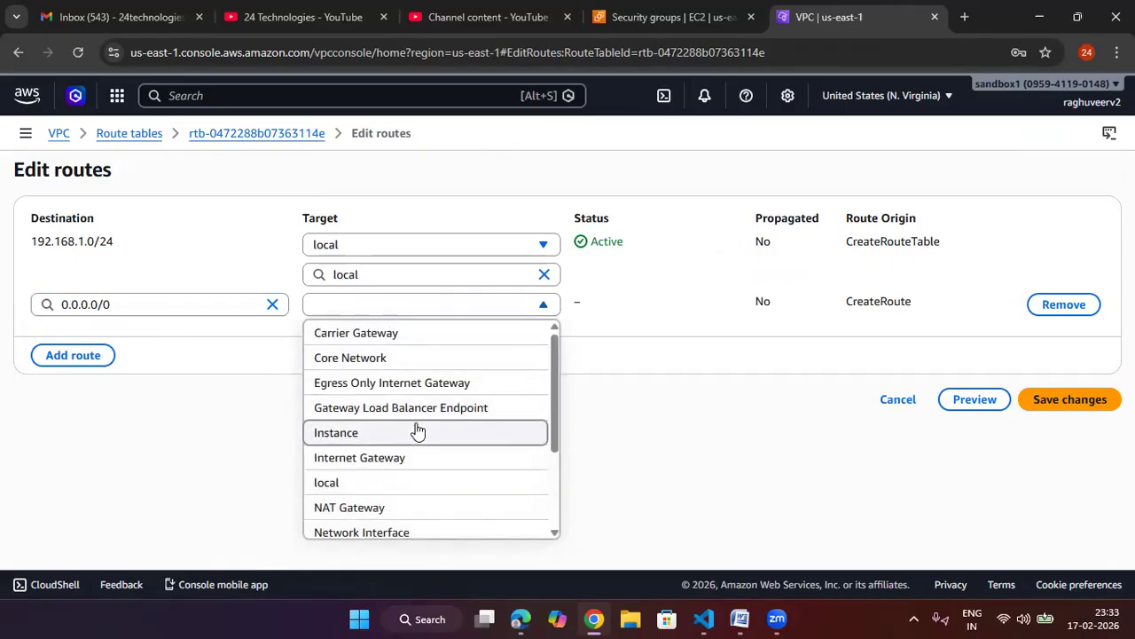
pyautogui.click(418, 456)
pyautogui.click(403, 335)
pyautogui.click(400, 391)
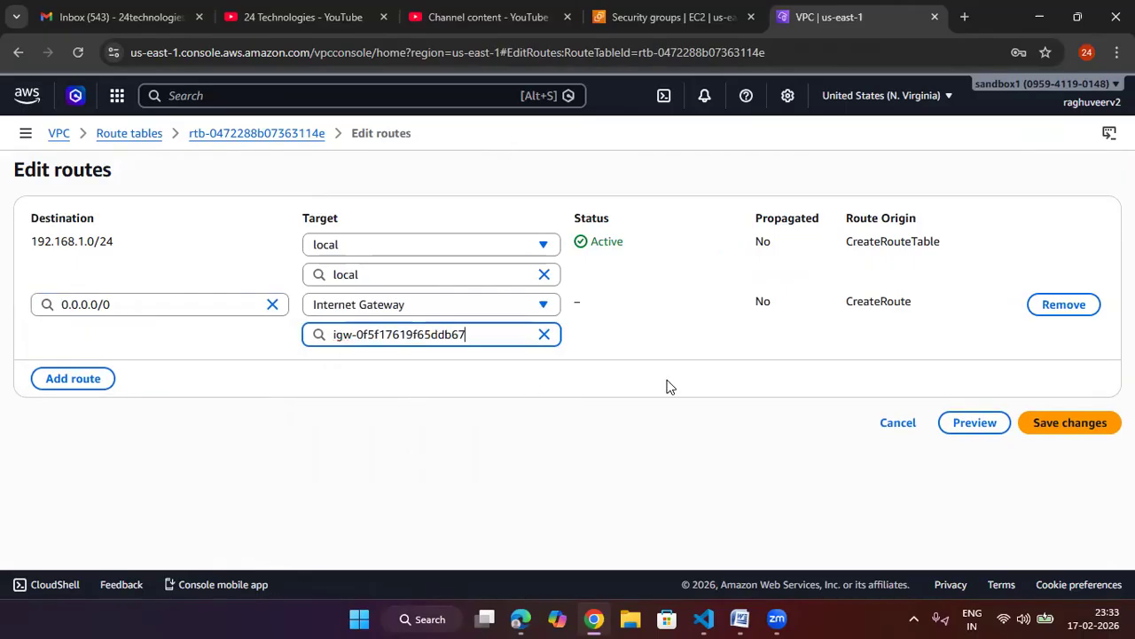
pyautogui.click(1034, 422)
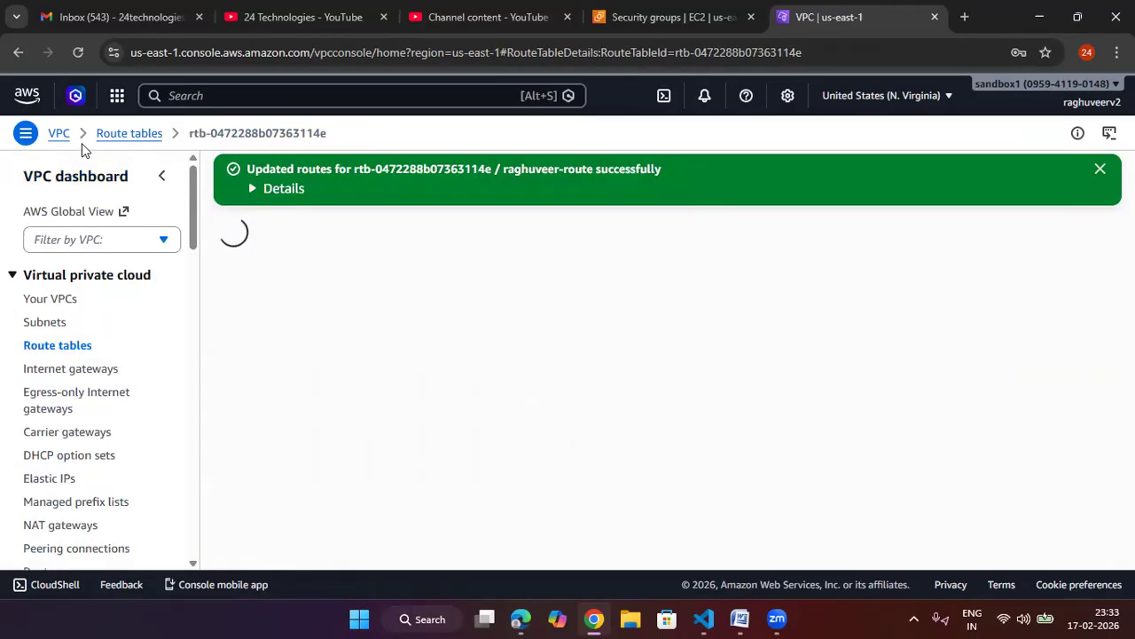
# Step: Open the custom VPC's details and review its resource map of subnets and route tables
pyautogui.click(55, 135)
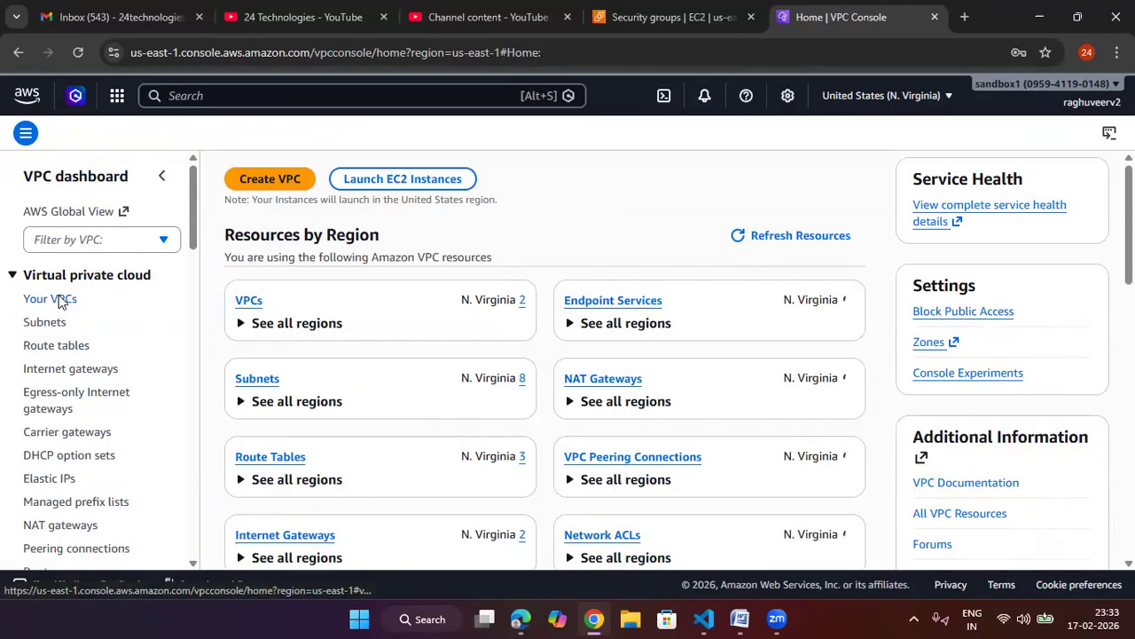
pyautogui.click(52, 298)
pyautogui.click(540, 354)
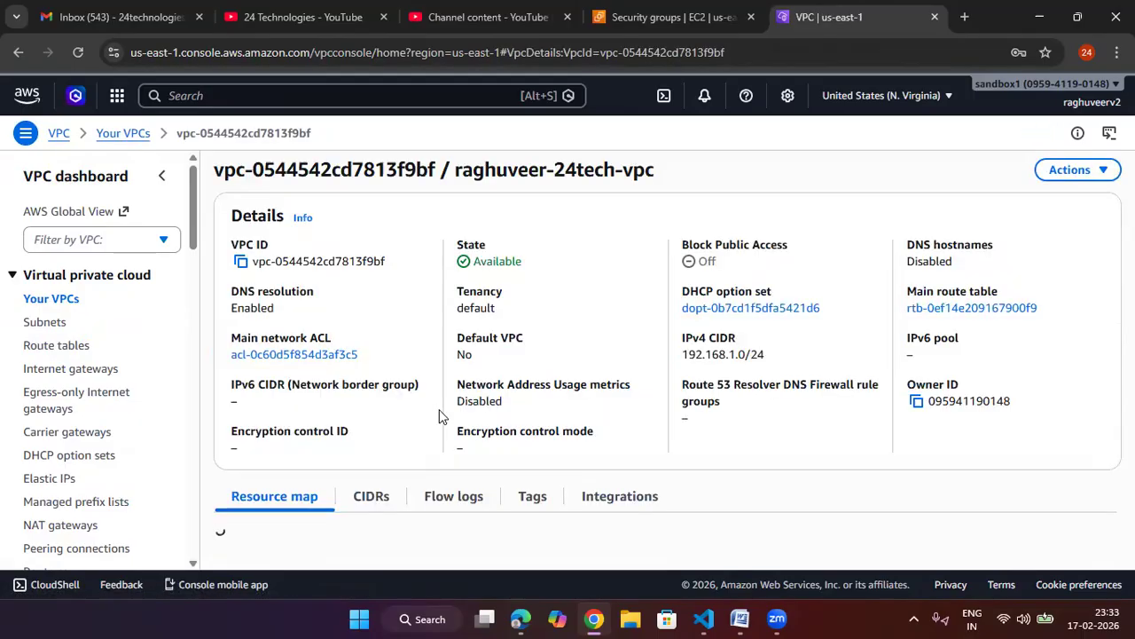
pyautogui.scroll(-3, 399, 451)
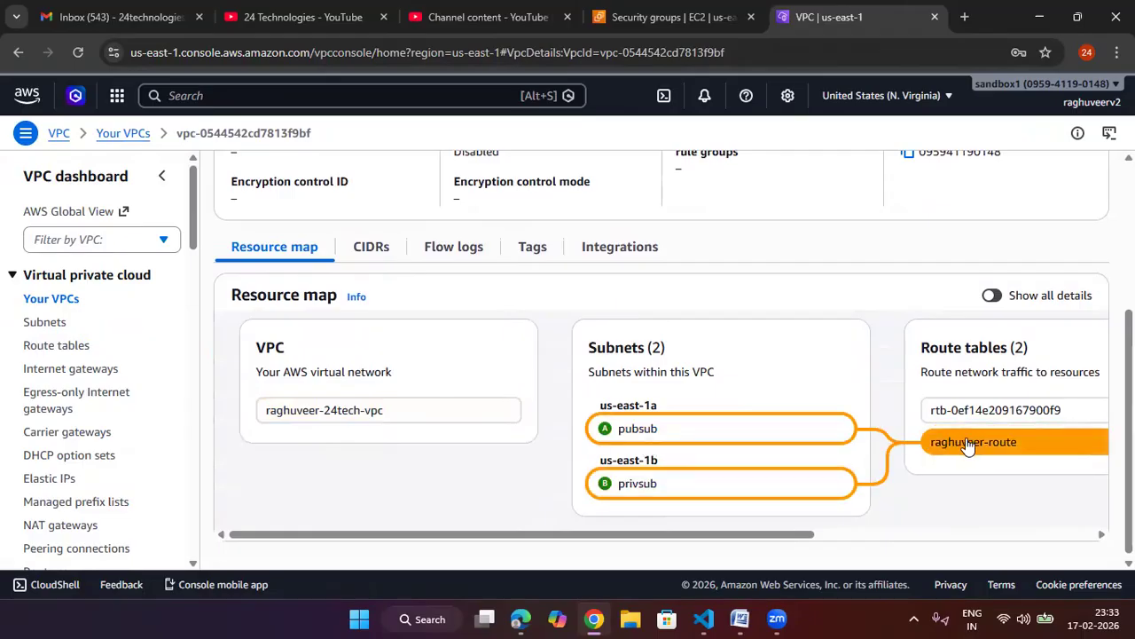
# Step: Scroll across the custom VPC's resource map to examine its route table and network connections
pyautogui.moveTo(802, 536); pyautogui.dragTo(928, 550)
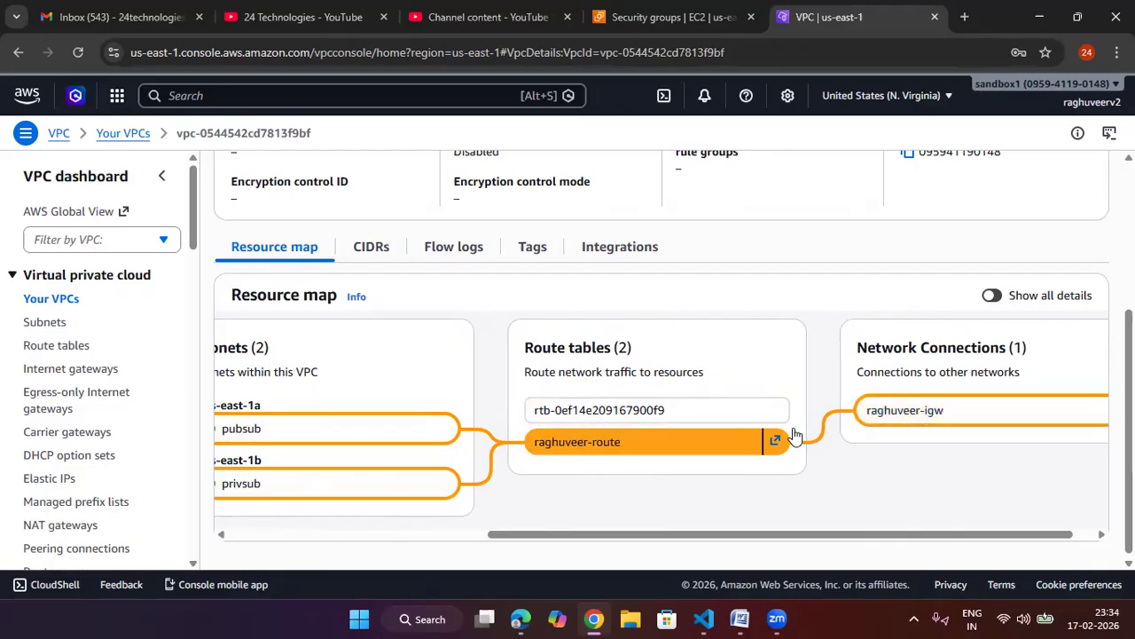
pyautogui.moveTo(769, 535); pyautogui.dragTo(436, 534)
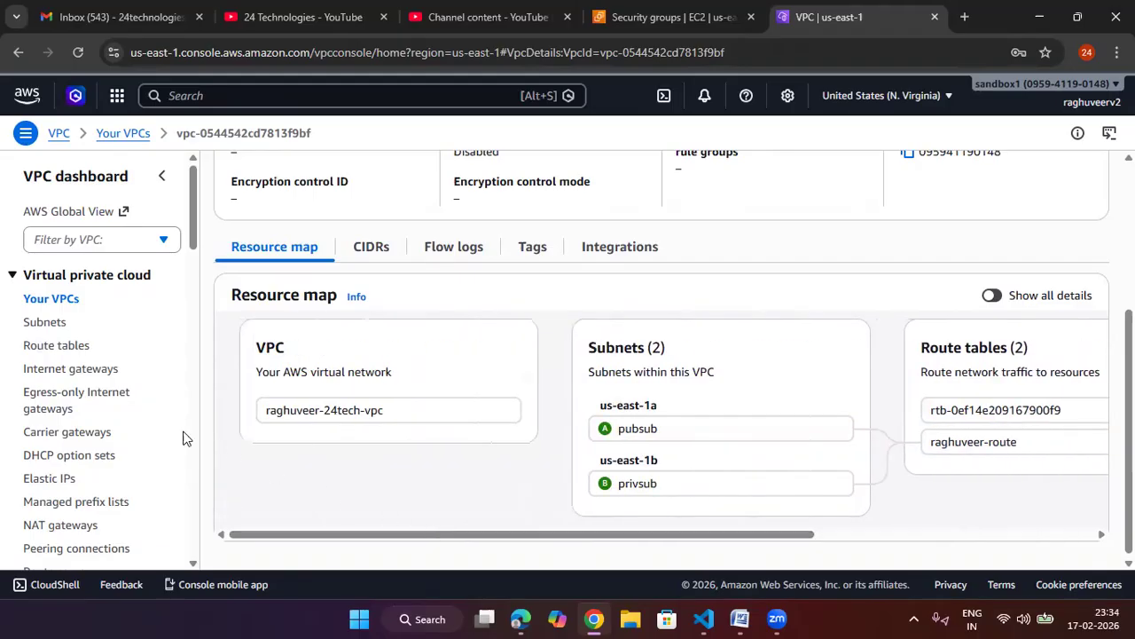
pyautogui.click(55, 133)
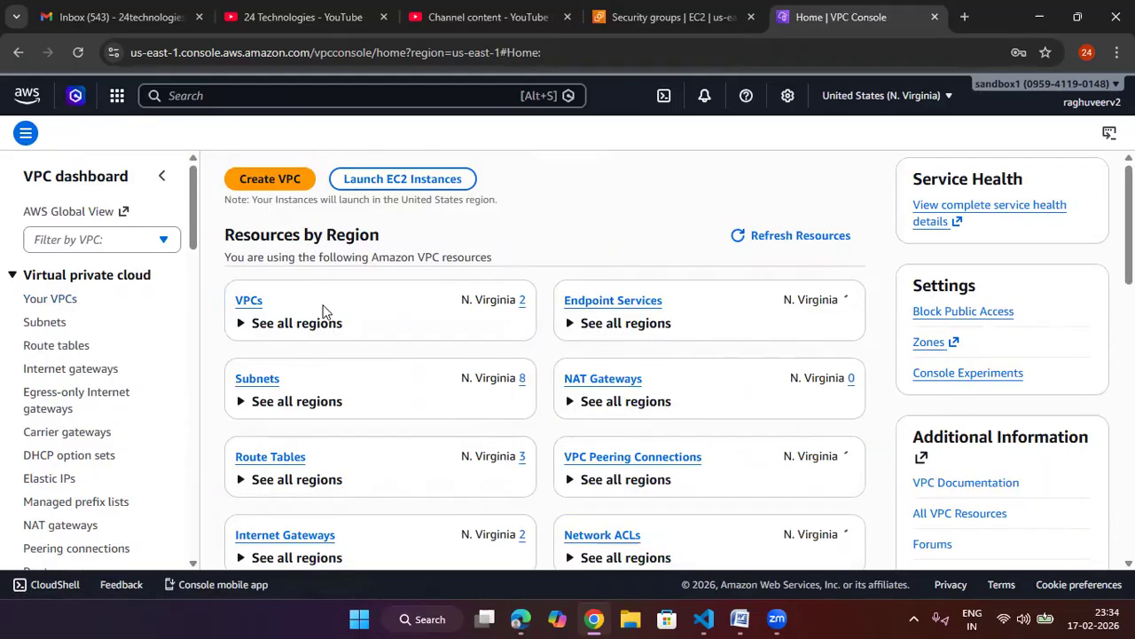
# Step: Enable auto-assign public IPv4 address in the pubsub subnet's settings and save
pyautogui.click(53, 324)
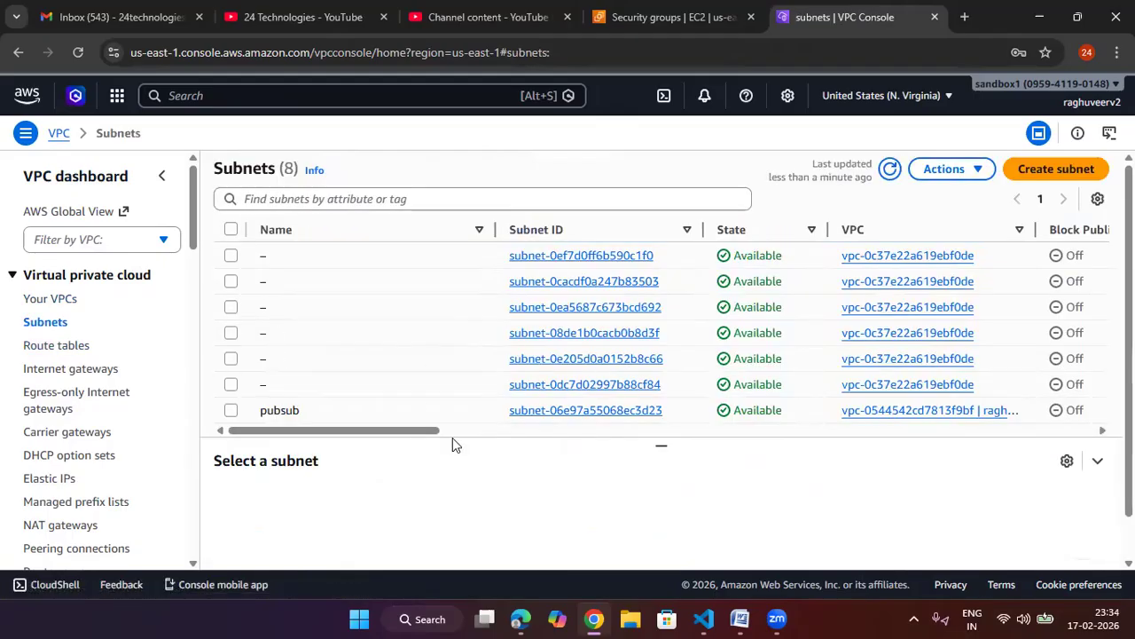
pyautogui.scroll(-2, 547, 411)
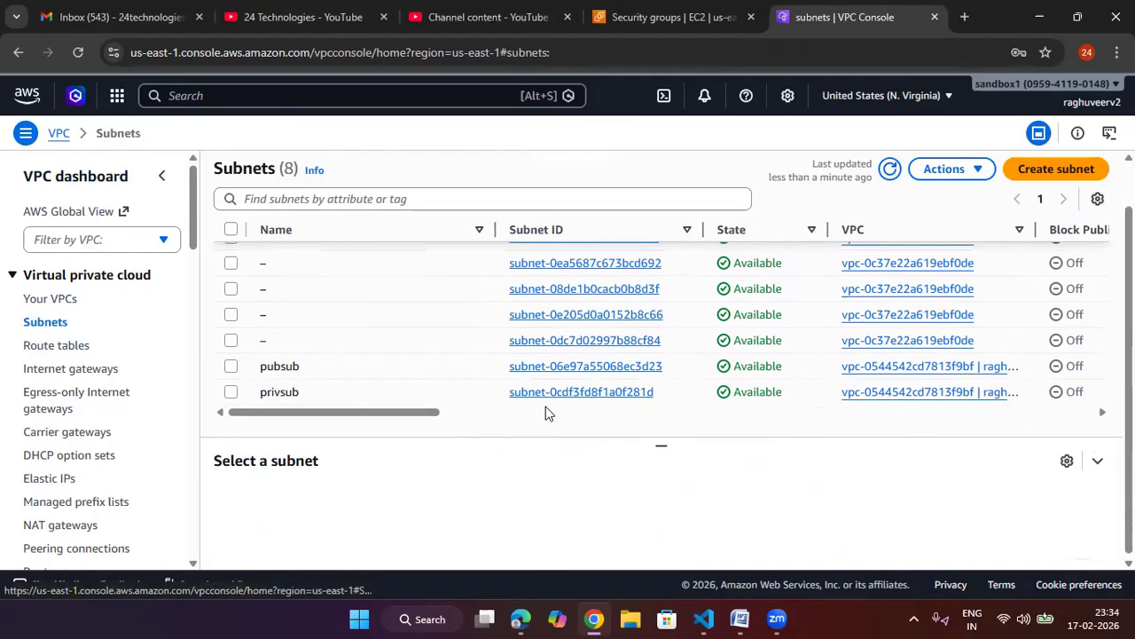
pyautogui.click(562, 365)
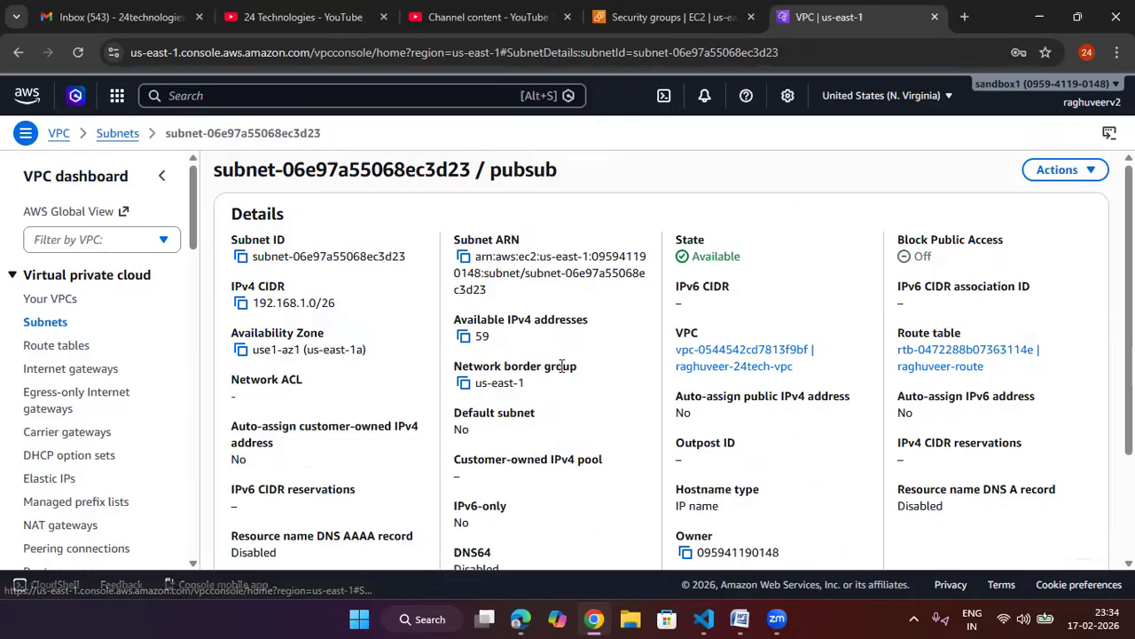
pyautogui.click(1084, 169)
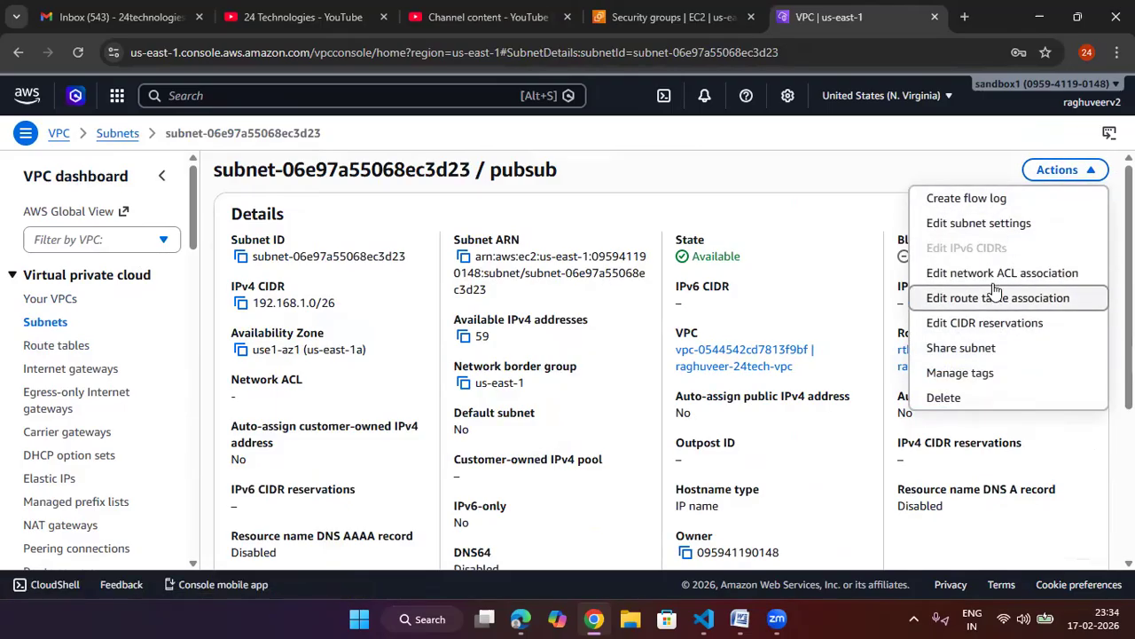
pyautogui.click(998, 223)
pyautogui.click(64, 375)
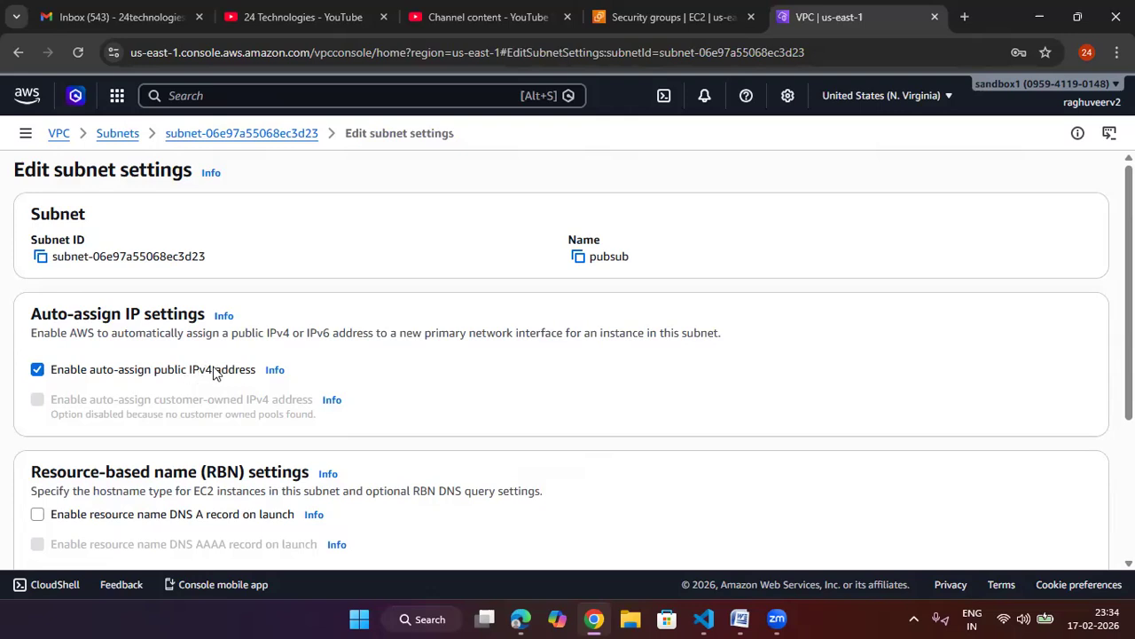
pyautogui.scroll(-3, 595, 373)
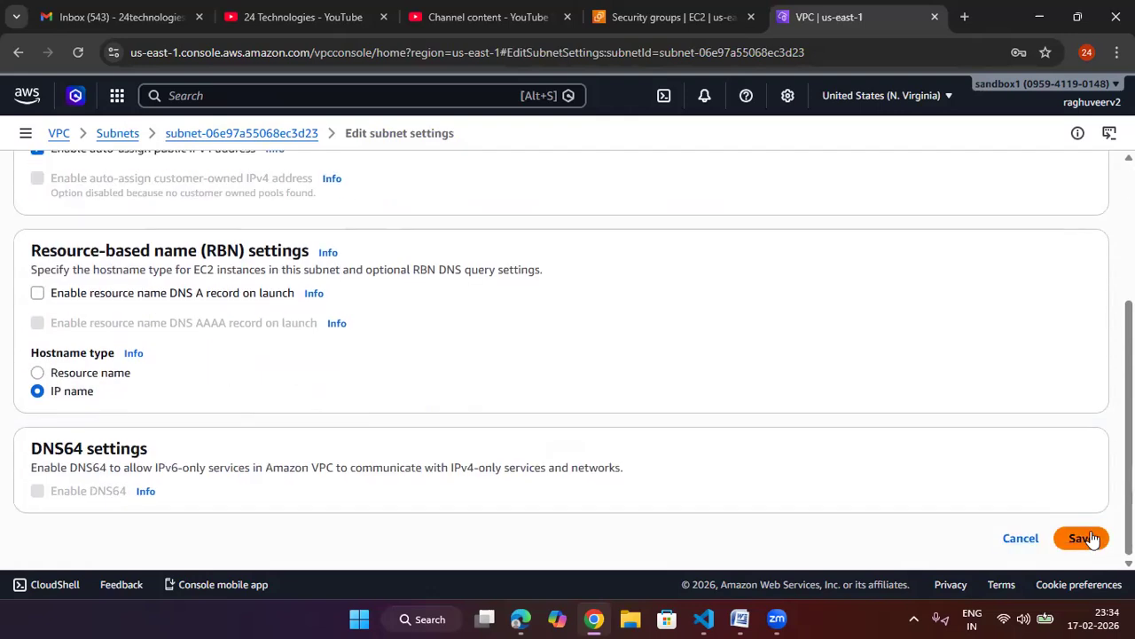
pyautogui.click(1080, 539)
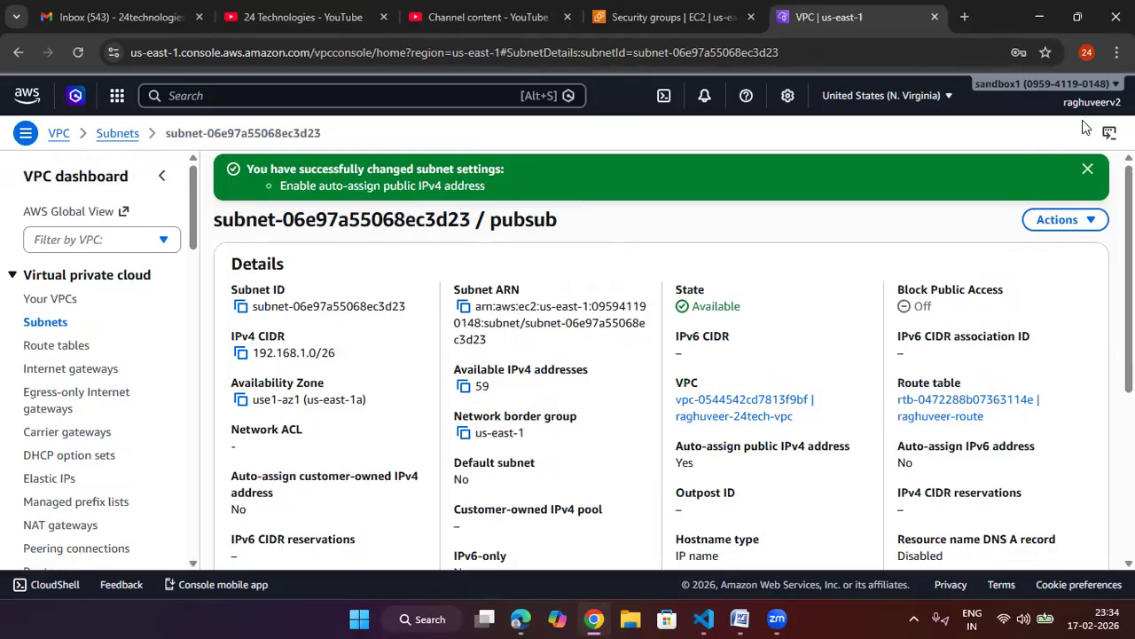
pyautogui.click(1092, 170)
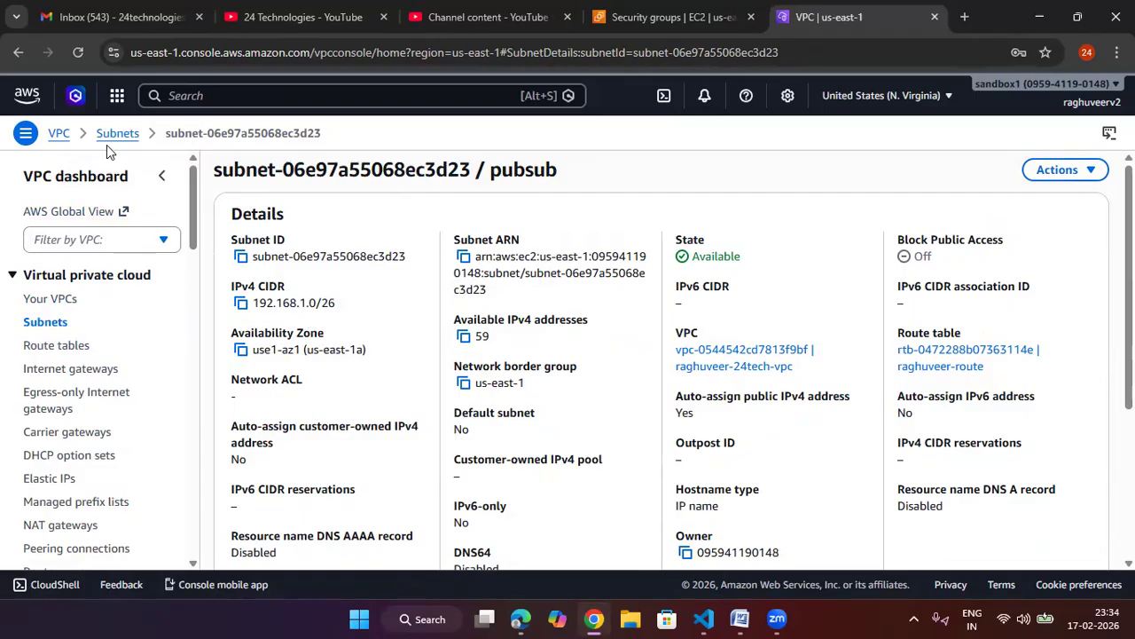
# Step: Open the EC2 console and start launching an instance named BH-vm
pyautogui.click(116, 95)
pyautogui.click(290, 242)
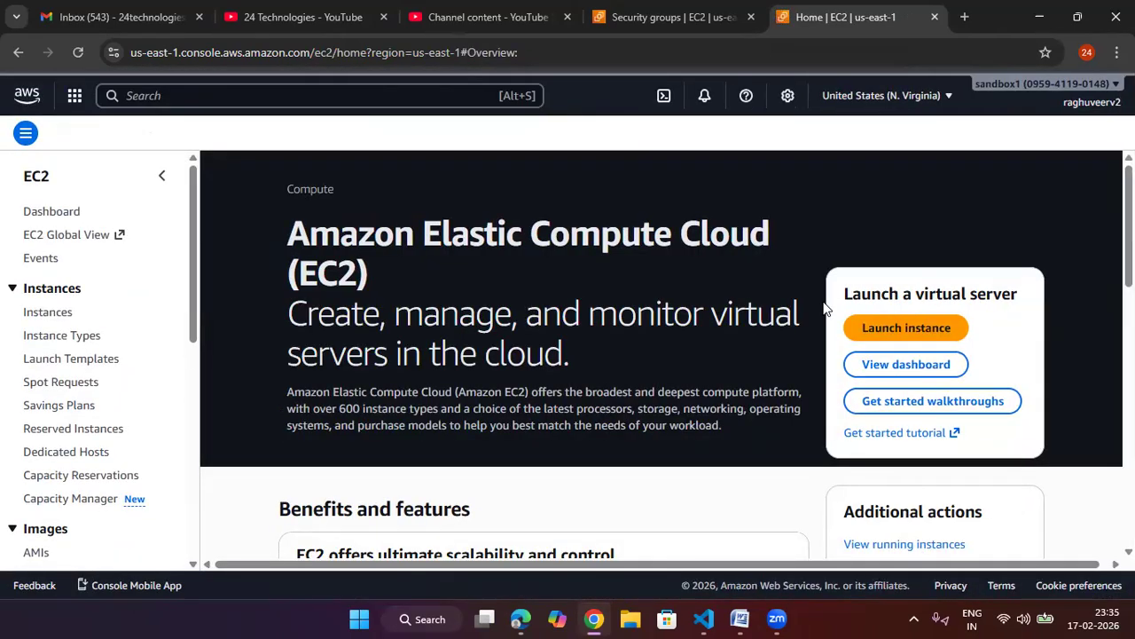
pyautogui.click(875, 327)
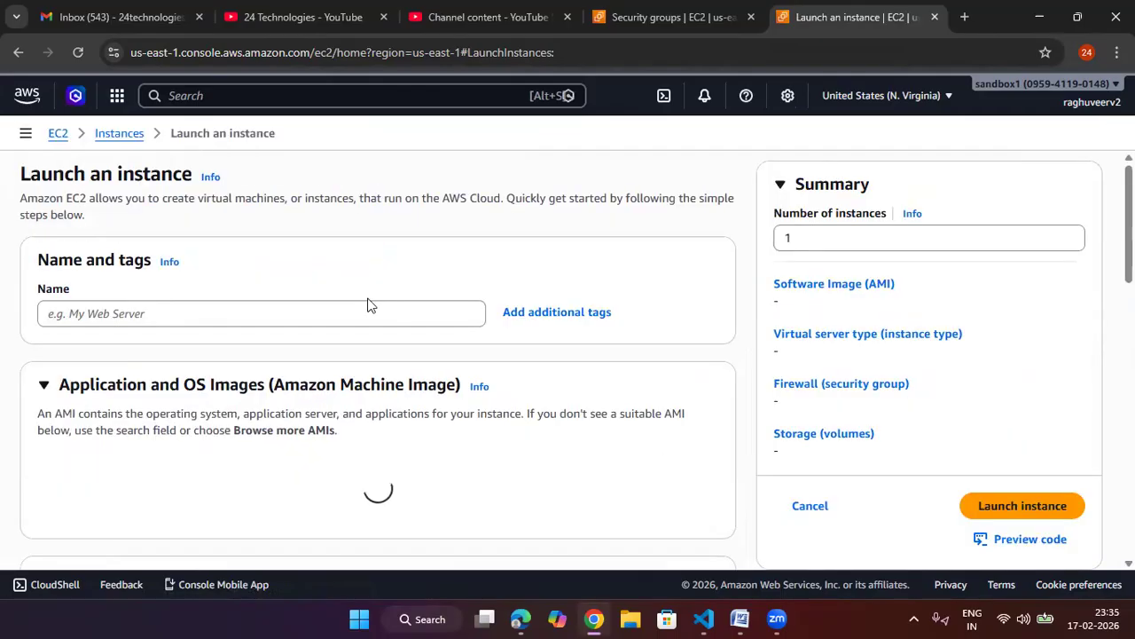
pyautogui.click(317, 388)
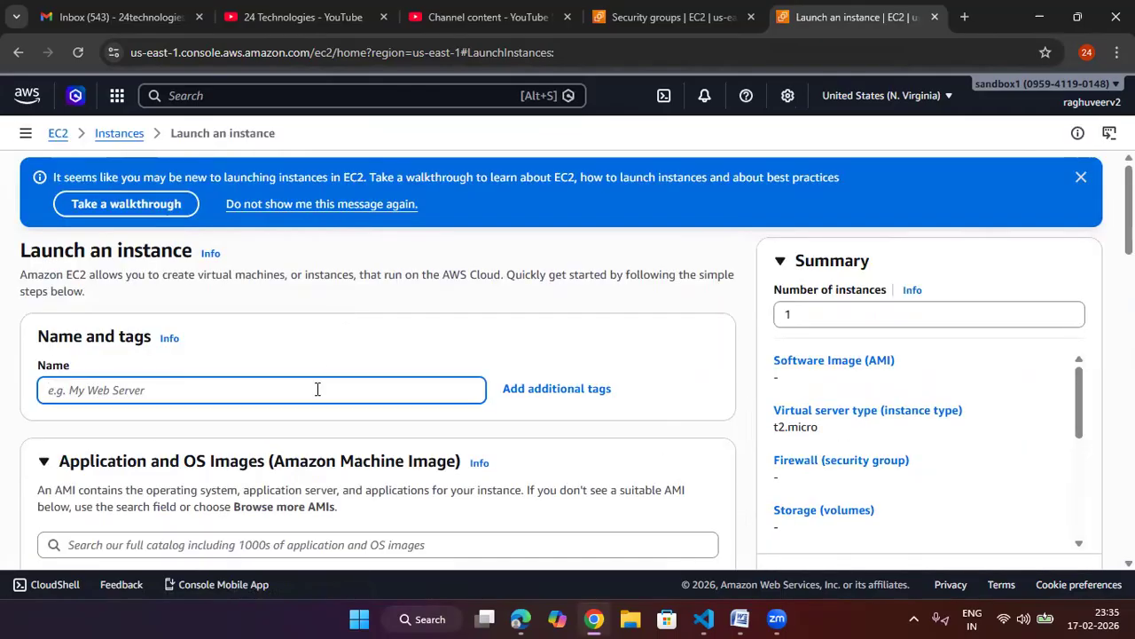
pyautogui.write('BH-vm')
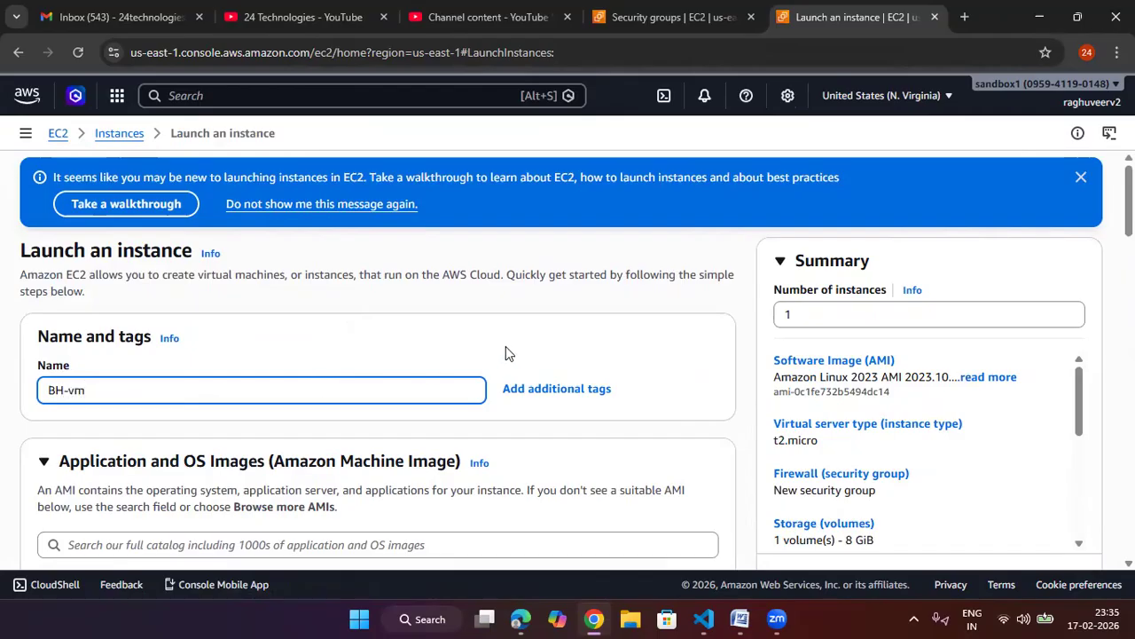
# Step: Review the launch form's key pair and network settings, then leave it for the EC2 dashboard
pyautogui.scroll(-4, 513, 335)
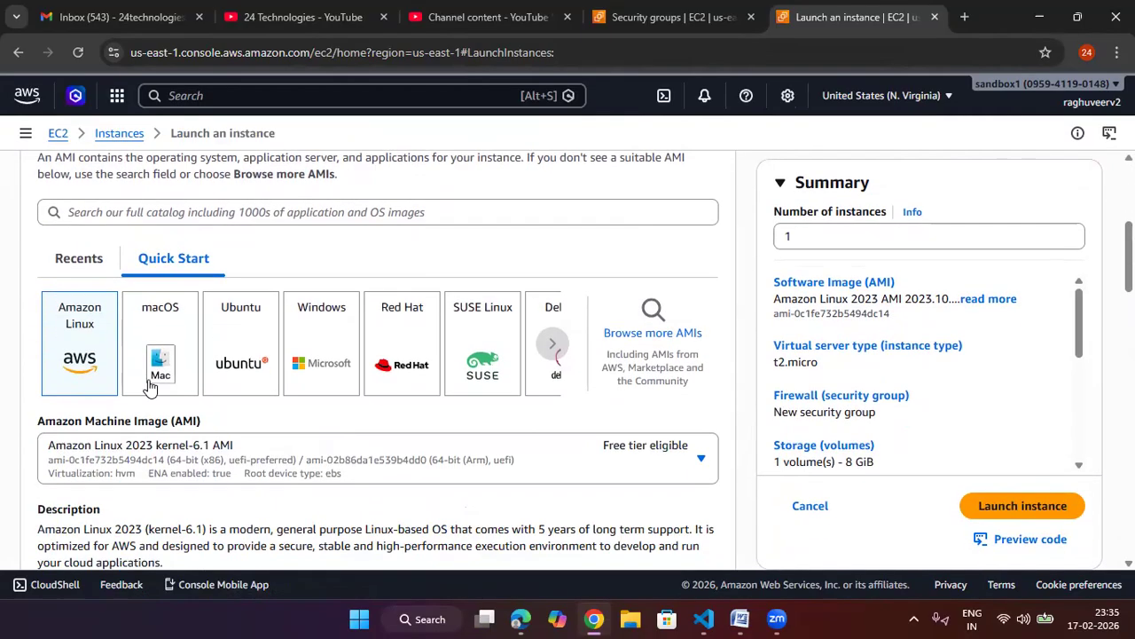
pyautogui.scroll(-3, 382, 353)
pyautogui.scroll(-4, 320, 346)
pyautogui.scroll(-3, 235, 351)
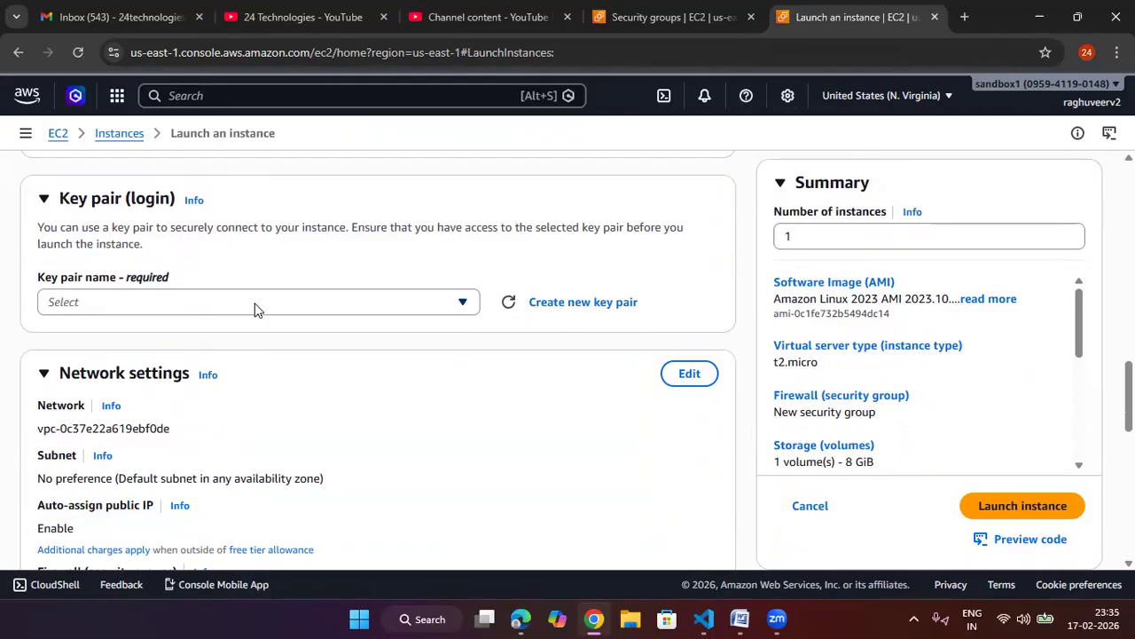
pyautogui.scroll(12, 255, 309)
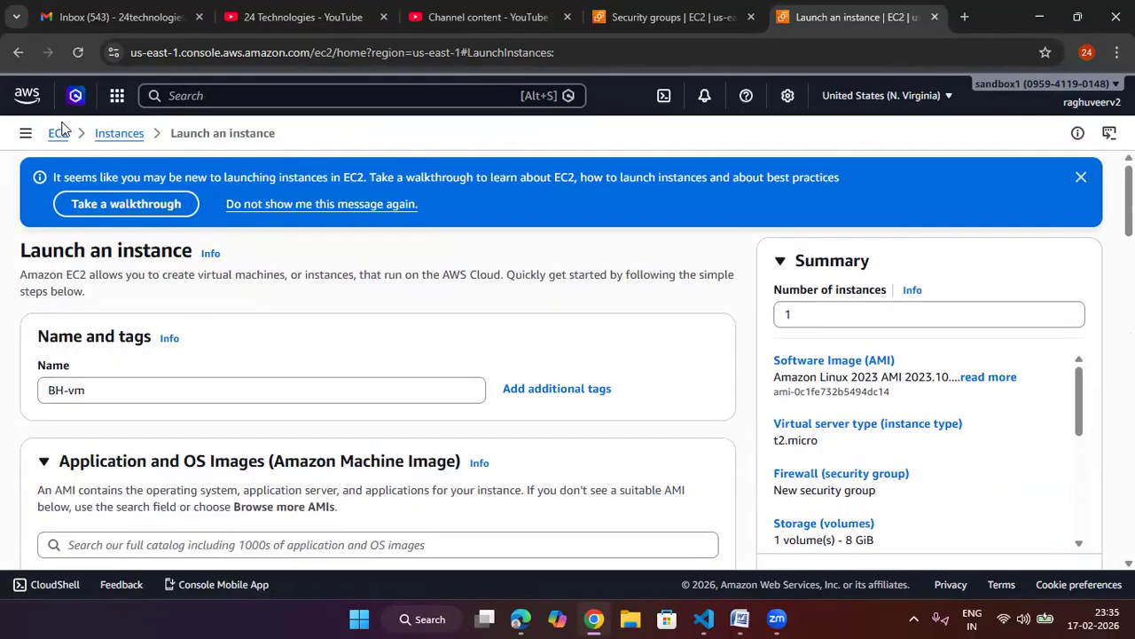
pyautogui.click(57, 135)
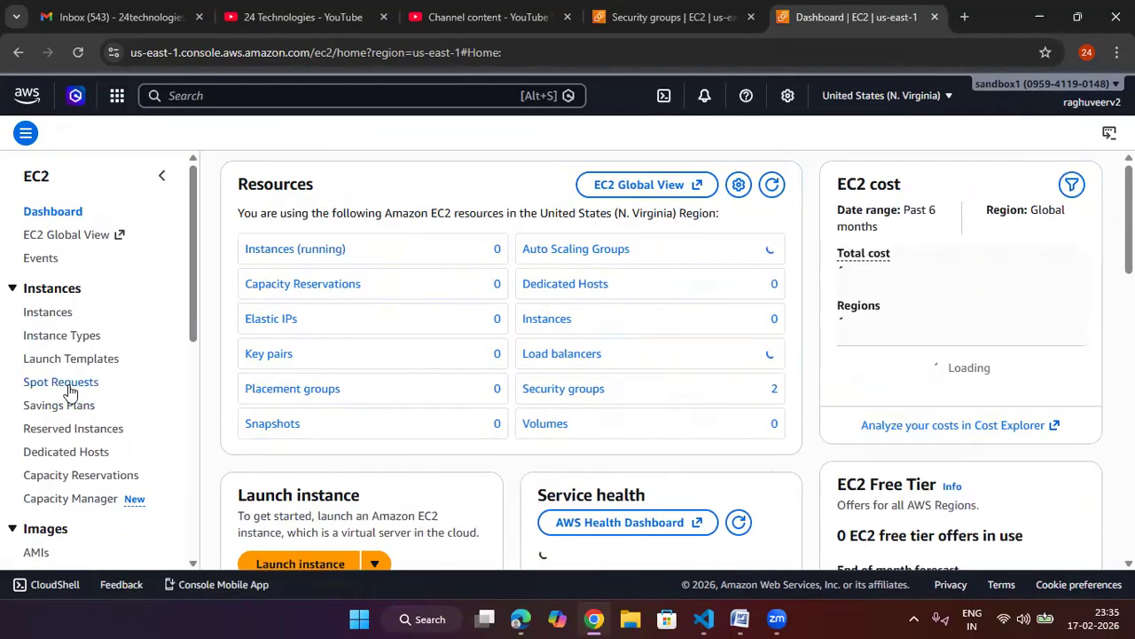
# Step: Start creating a security group named raghuveer-sg with description allow-ssh
pyautogui.scroll(-5, 69, 390)
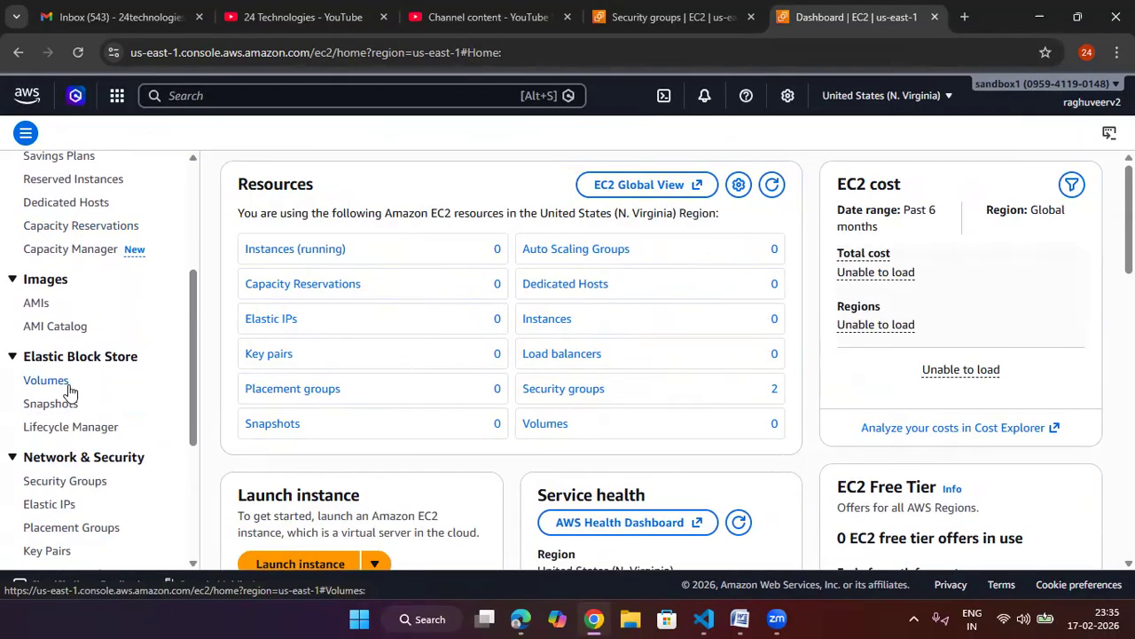
pyautogui.click(70, 395)
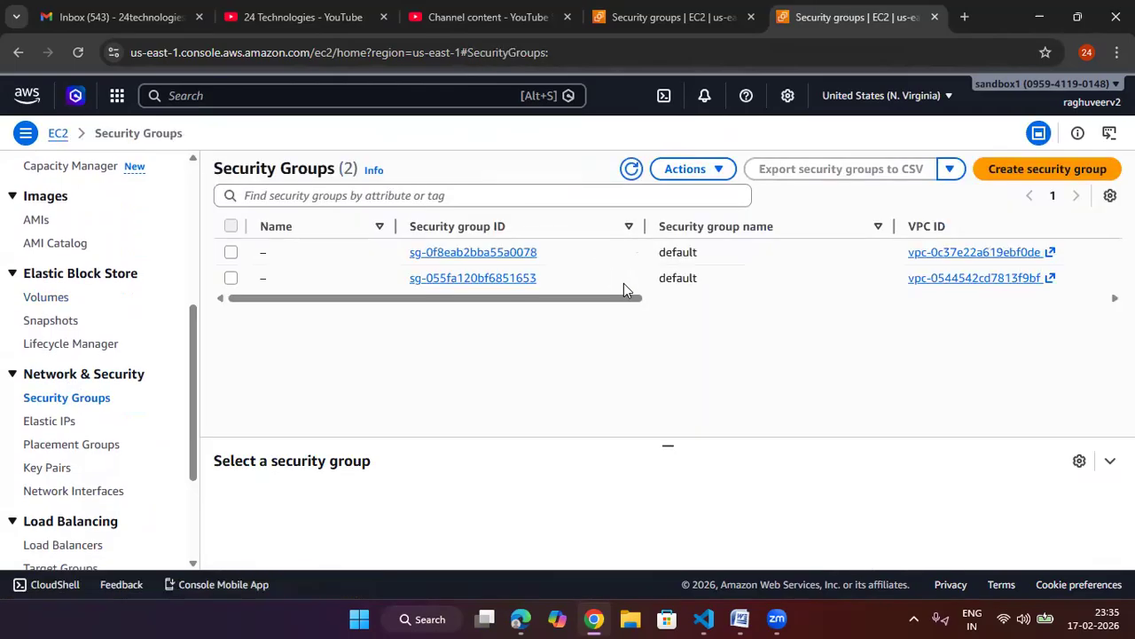
pyautogui.click(986, 171)
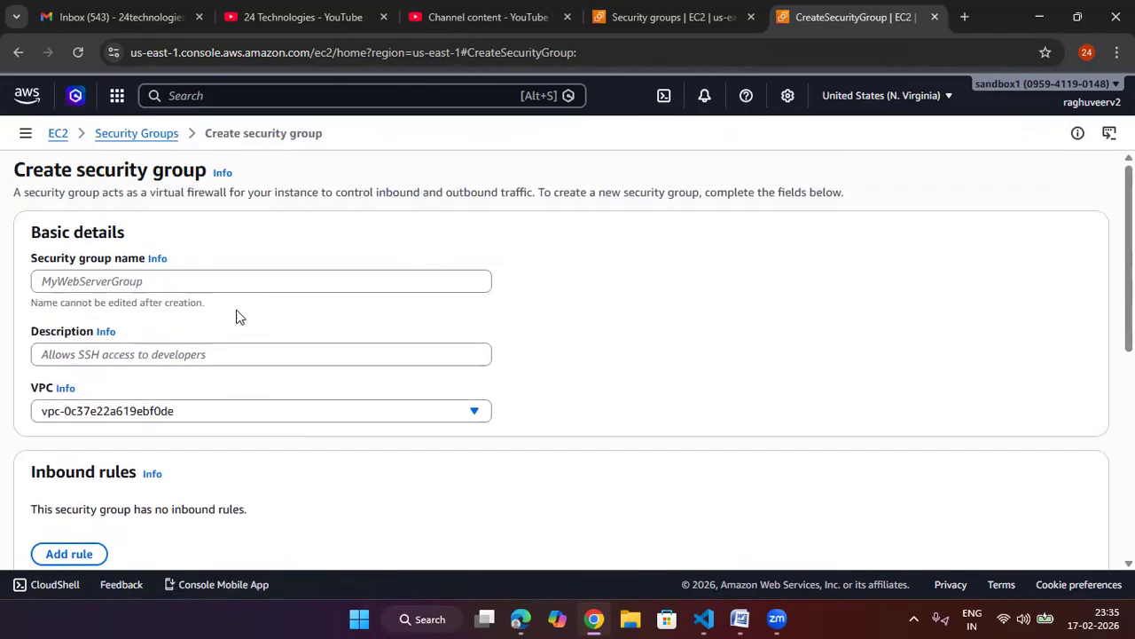
pyautogui.click(211, 282)
pyautogui.write('raghuveer-sg')
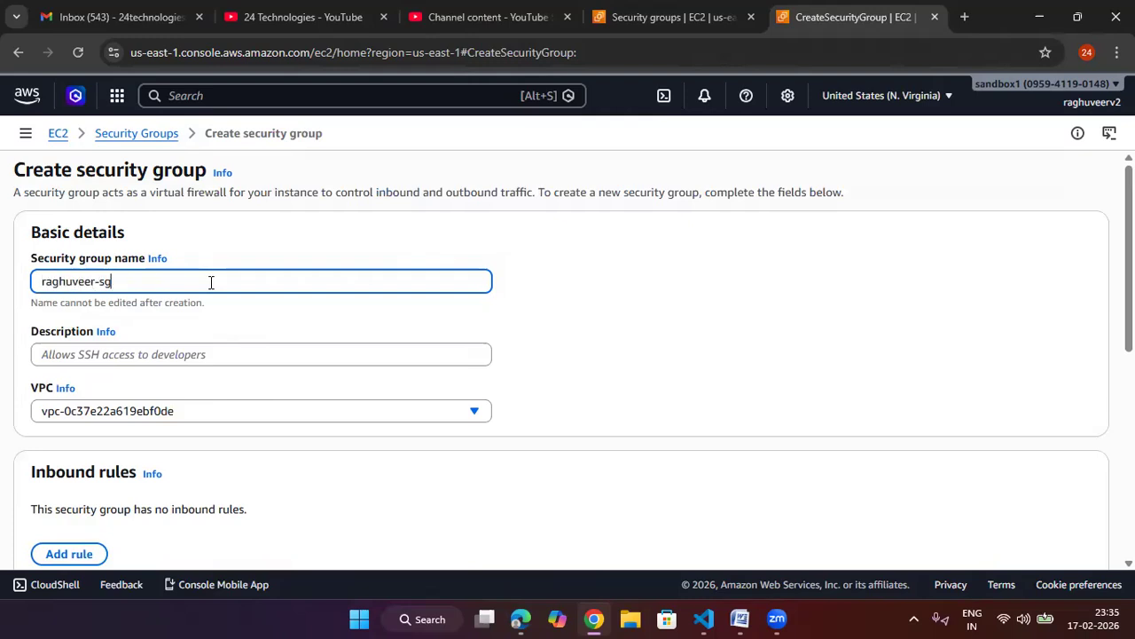
pyautogui.click(801, 332)
pyautogui.click(445, 362)
pyautogui.write('allow-ssh')
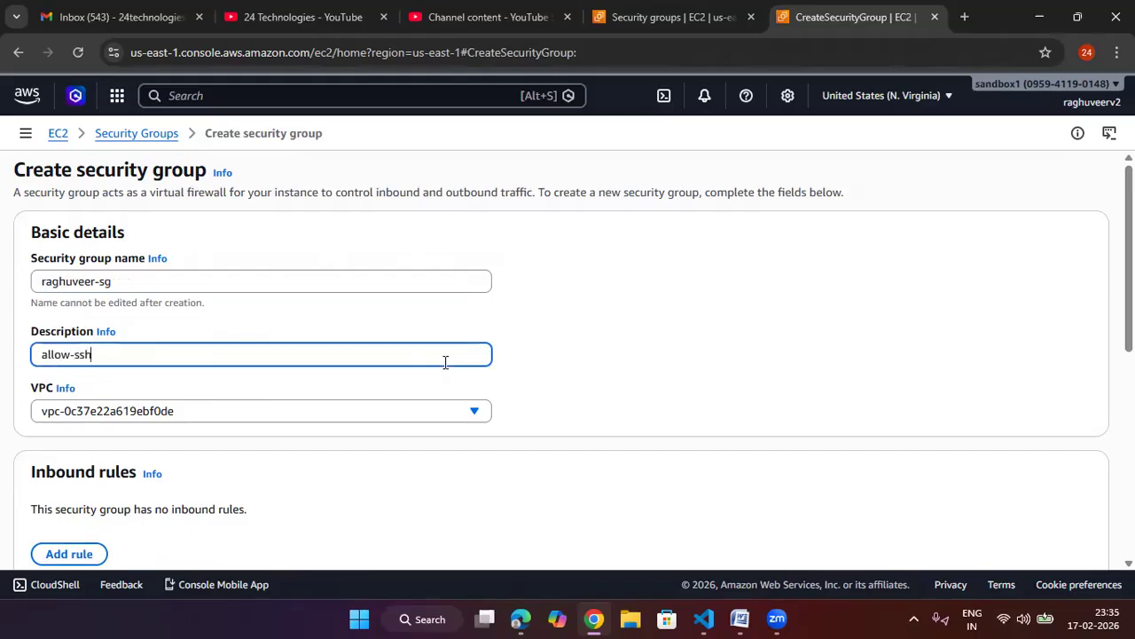
# Step: Set the security group's VPC to raghuveer-24tech-vpc
pyautogui.click(698, 347)
pyautogui.scroll(-1, 647, 350)
pyautogui.click(324, 333)
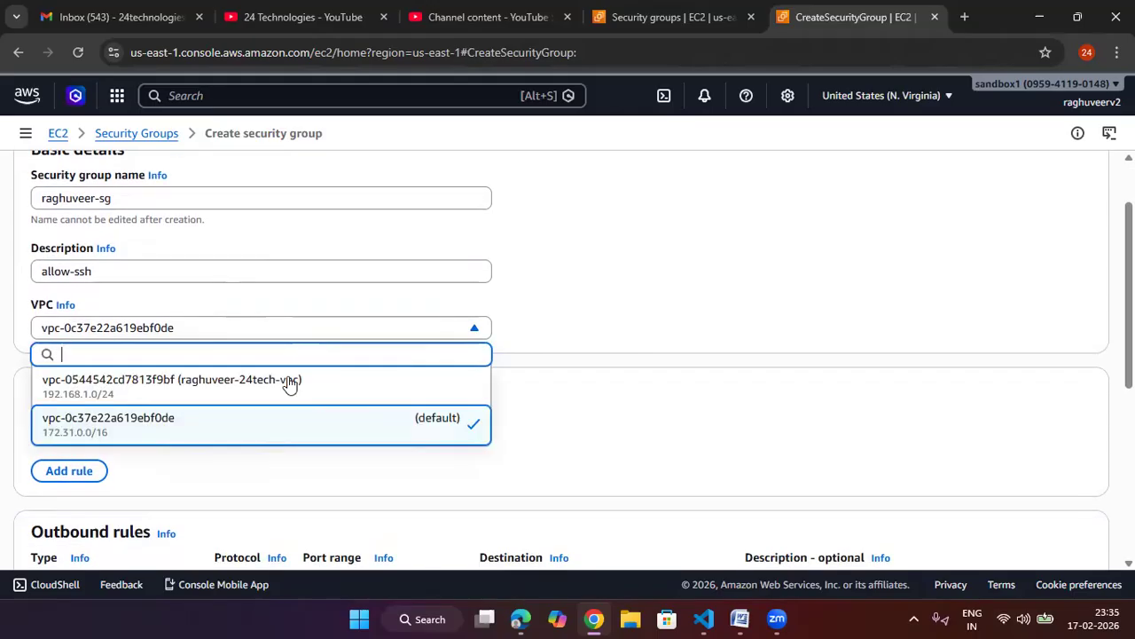
pyautogui.click(294, 385)
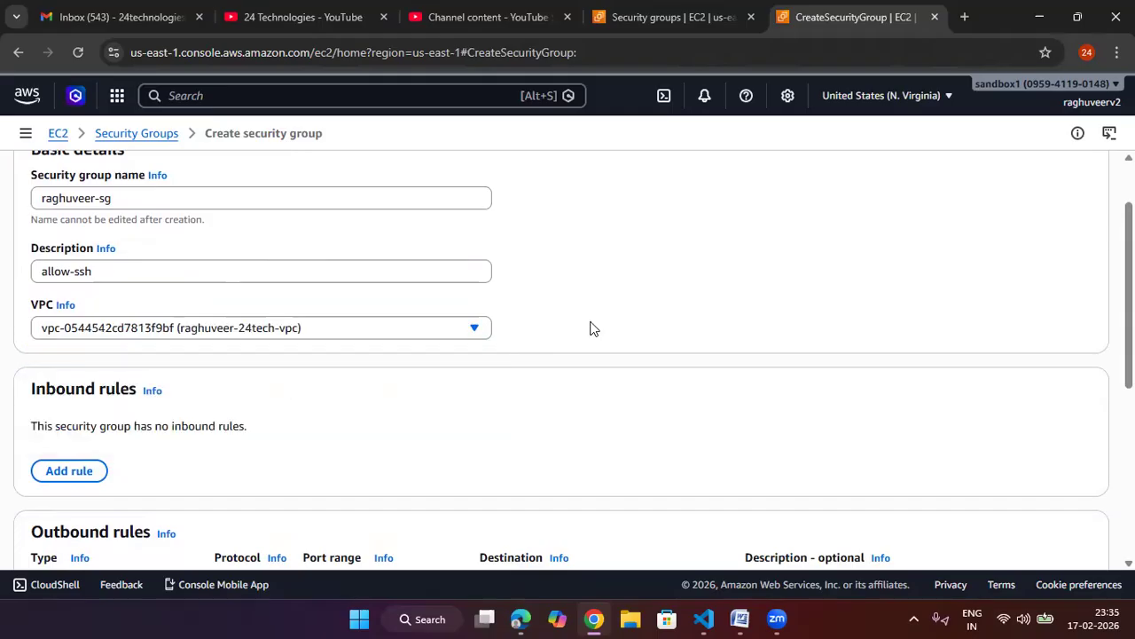
# Step: Add an inbound SSH rule with its source set to My IP
pyautogui.scroll(-1, 182, 297)
pyautogui.click(91, 391)
pyautogui.click(183, 358)
pyautogui.write('s')
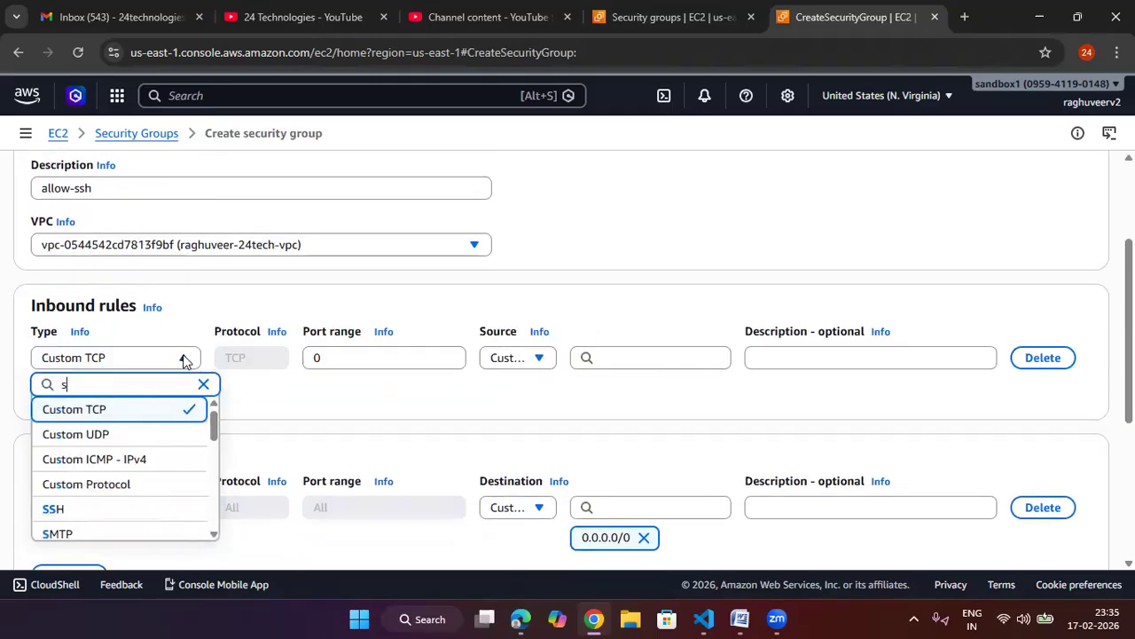
pyautogui.click(142, 514)
pyautogui.click(523, 363)
pyautogui.click(649, 330)
pyautogui.click(527, 362)
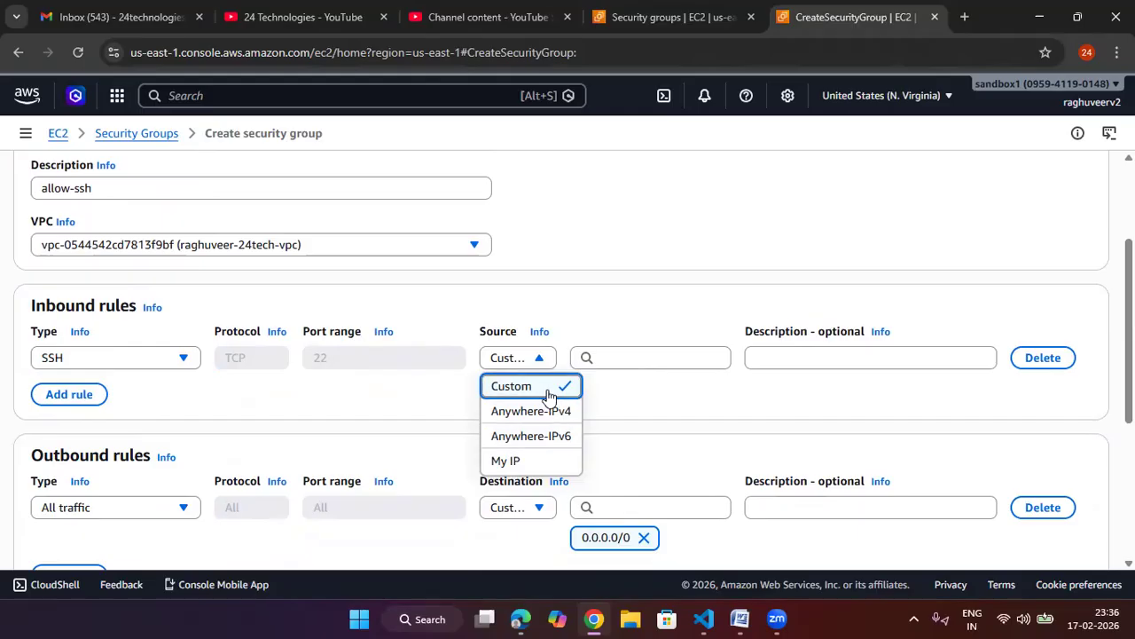
pyautogui.click(560, 461)
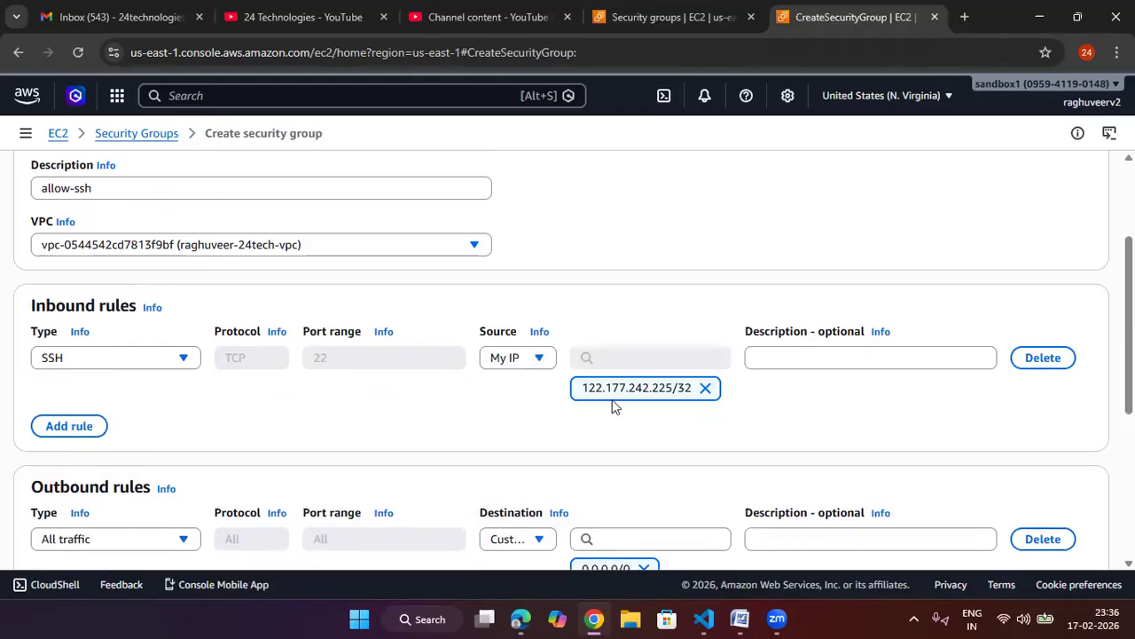
# Step: In a new browser tab, search Google for 'what is my ip address' and open whatismyipaddress.com
pyautogui.click(964, 17)
pyautogui.write('g')
pyautogui.press('Return')
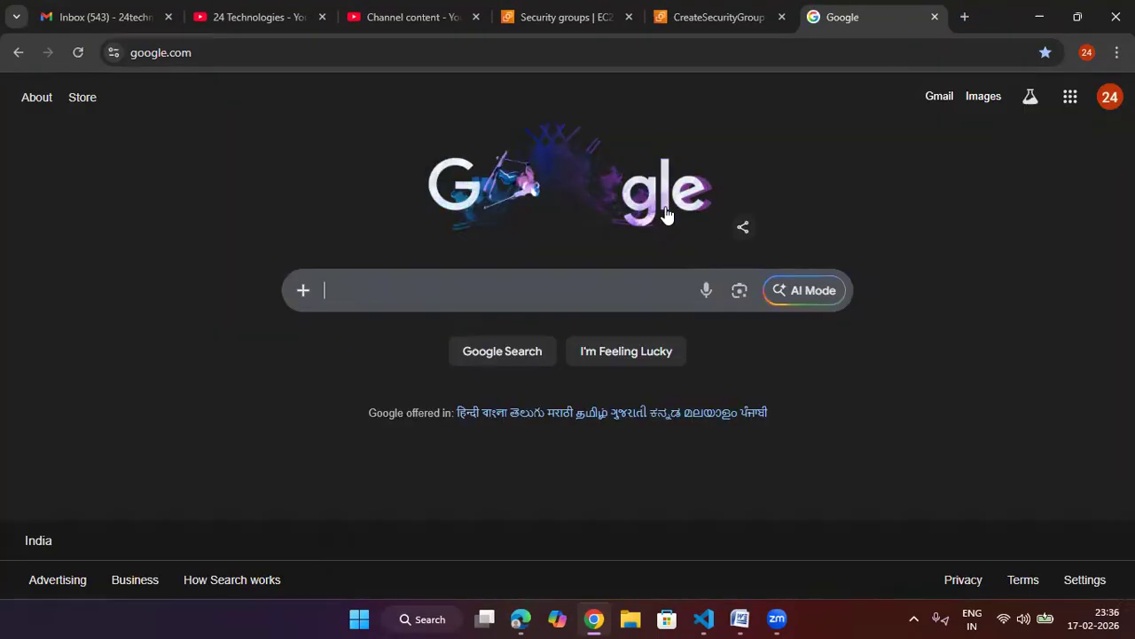
pyautogui.click(620, 286)
pyautogui.write('what')
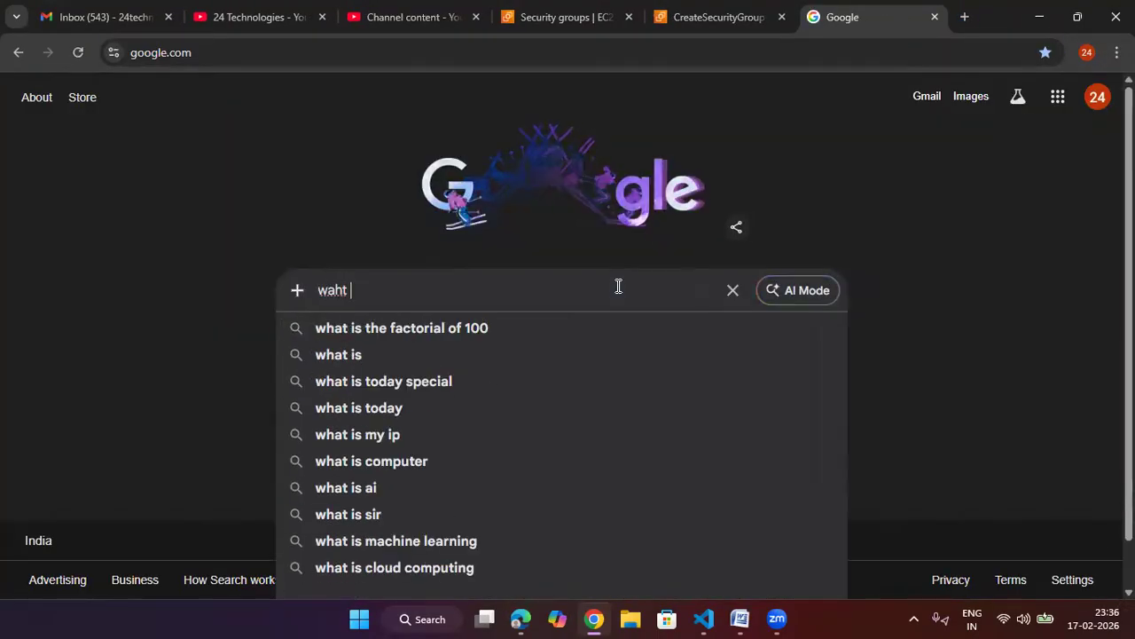
pyautogui.press('BackSpace')
pyautogui.press('BackSpace')
pyautogui.press('BackSpace')
pyautogui.write('hat')
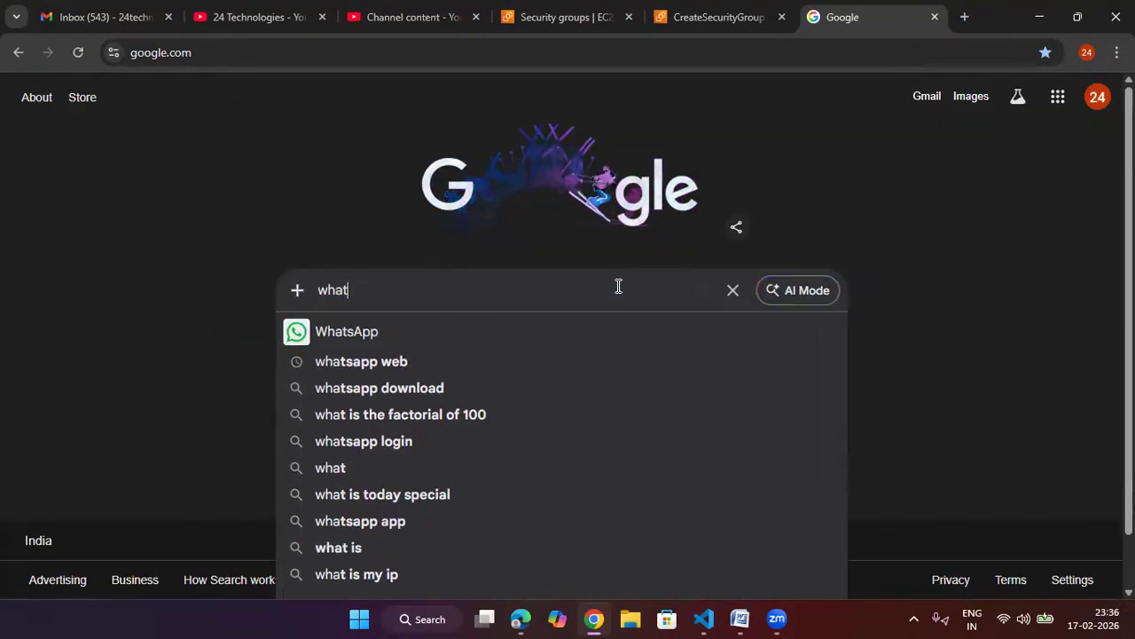
pyautogui.write(' is my ip')
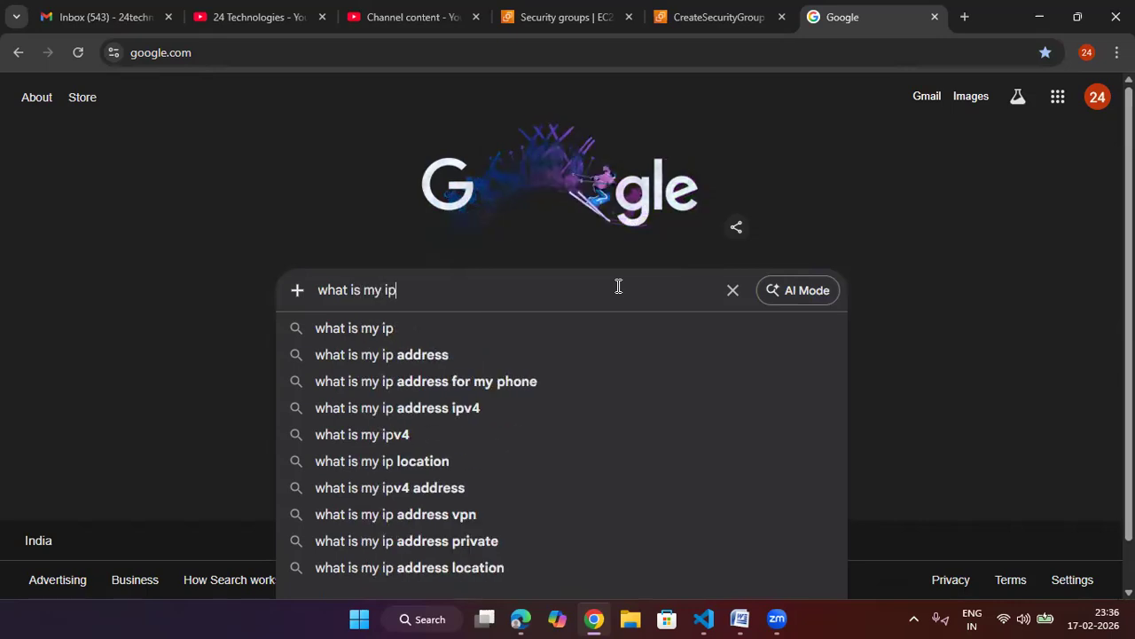
pyautogui.press('Down')
pyautogui.press('Down')
pyautogui.press('Return')
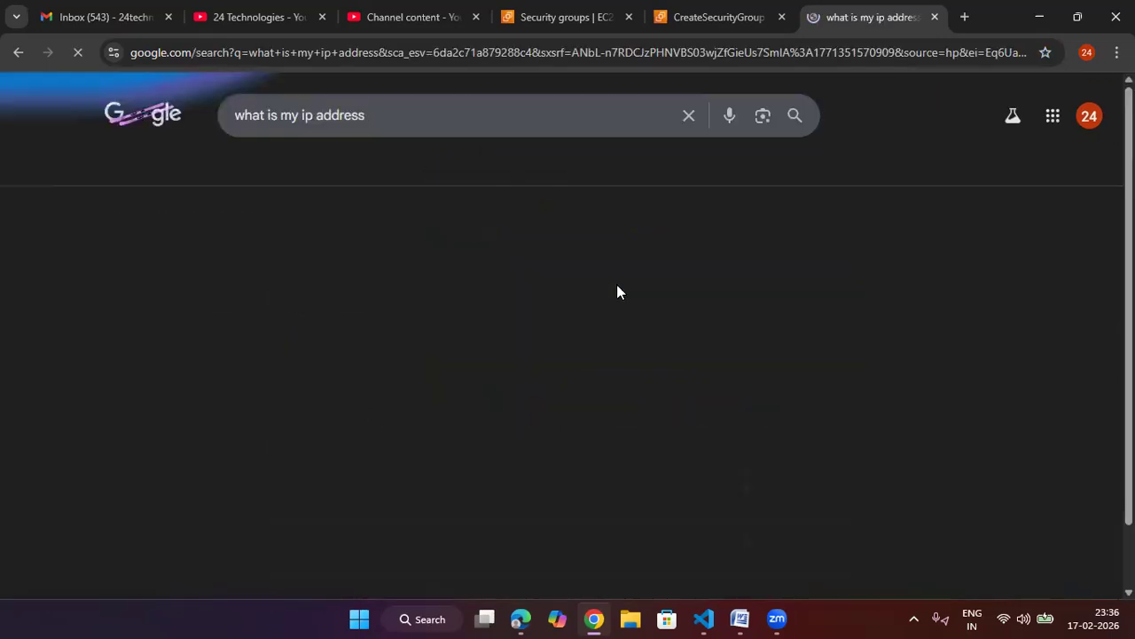
pyautogui.click(337, 260)
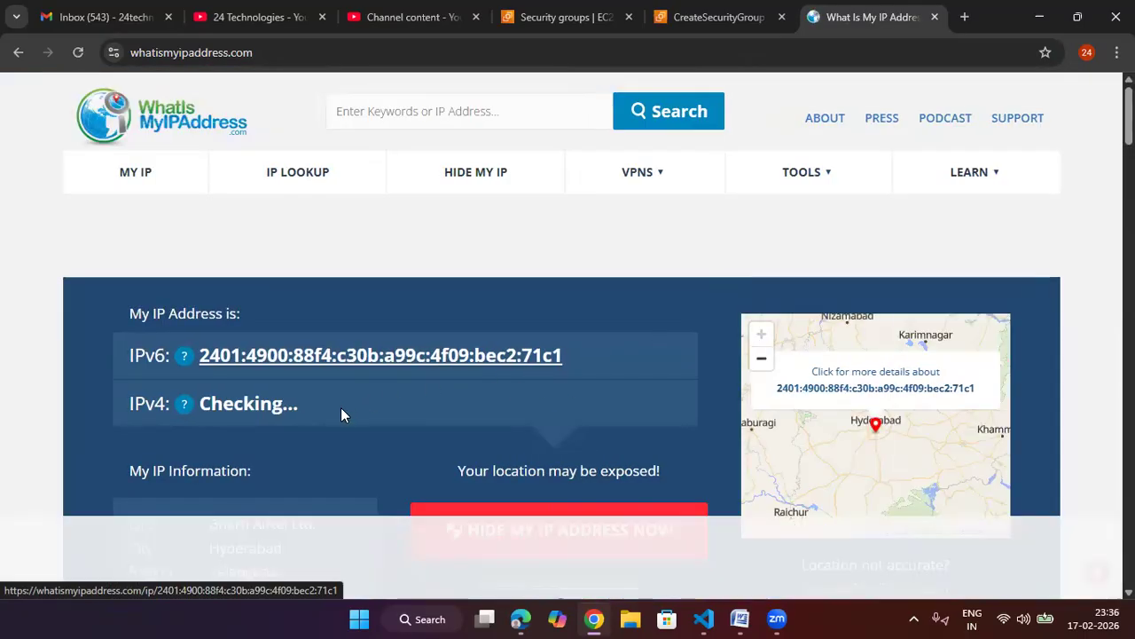
# Step: Check the public IPv4 address shown on the IP lookup page
pyautogui.moveTo(354, 411); pyautogui.dragTo(191, 406)
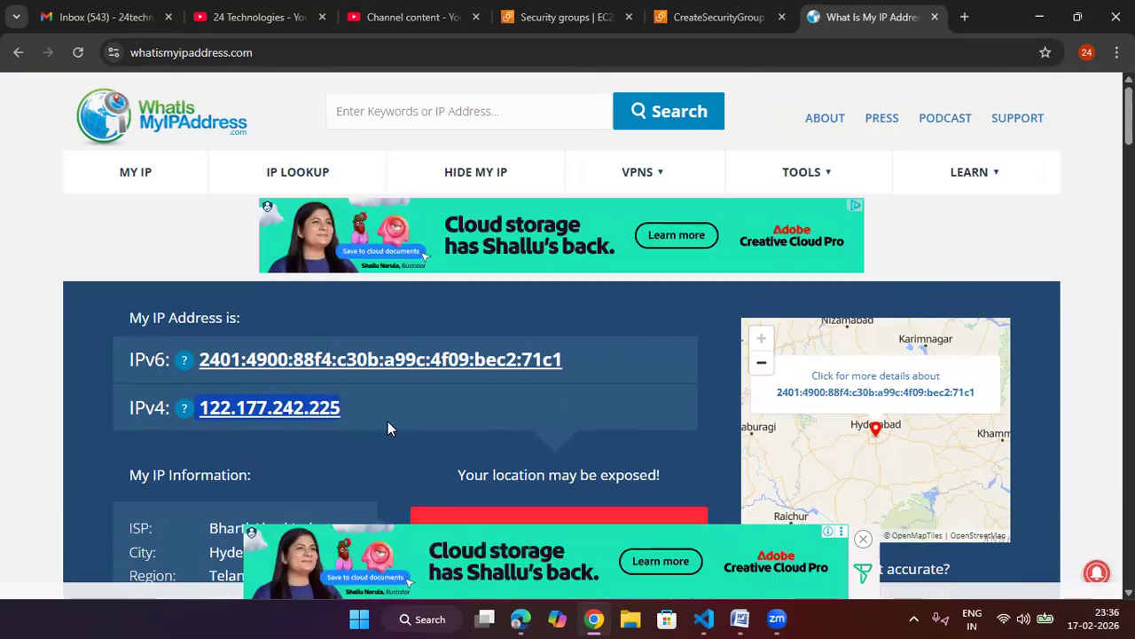
pyautogui.scroll(-2, 388, 421)
pyautogui.scroll(1, 298, 367)
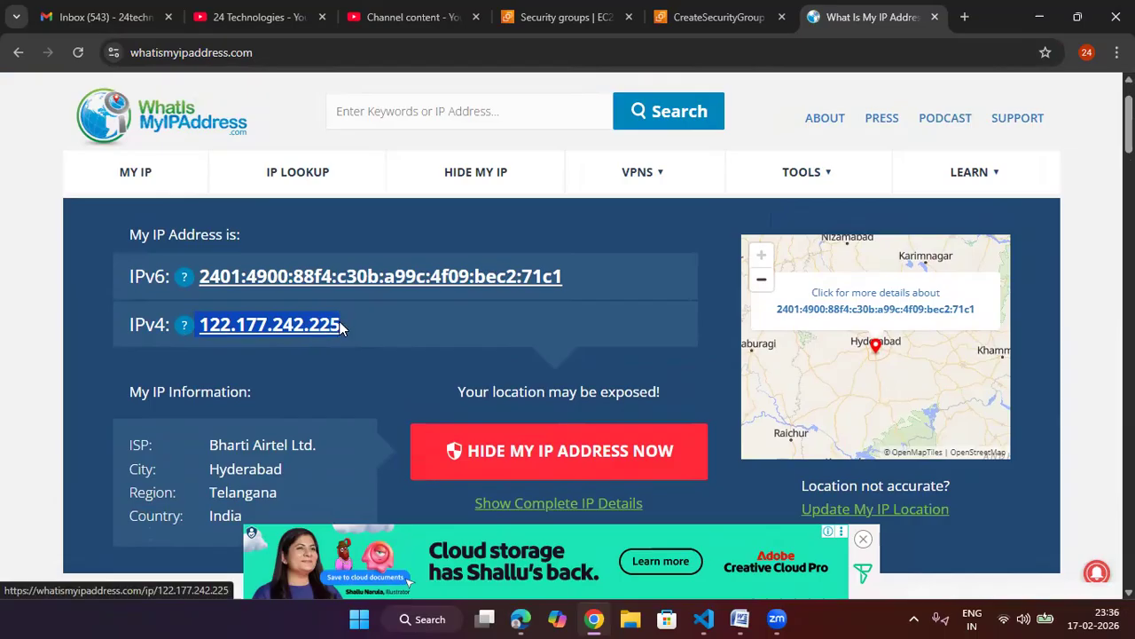
# Step: Back in the security group form, set the SSH rule's source to Anywhere 0.0.0.0/0 and create the security group
pyautogui.click(666, 18)
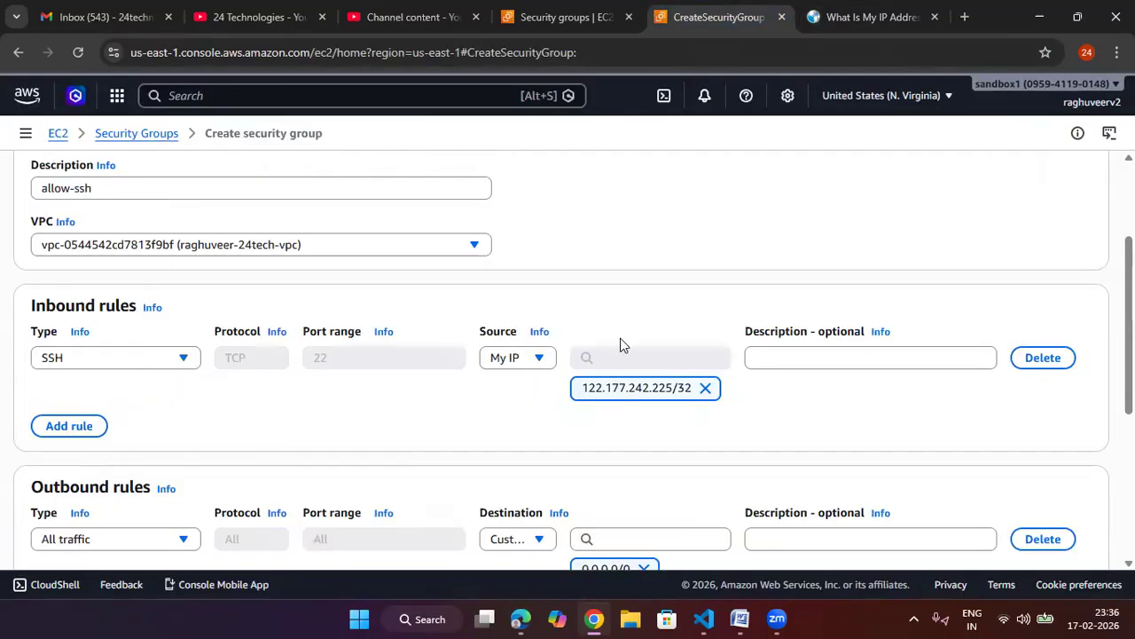
pyautogui.click(705, 387)
pyautogui.click(510, 357)
pyautogui.click(514, 392)
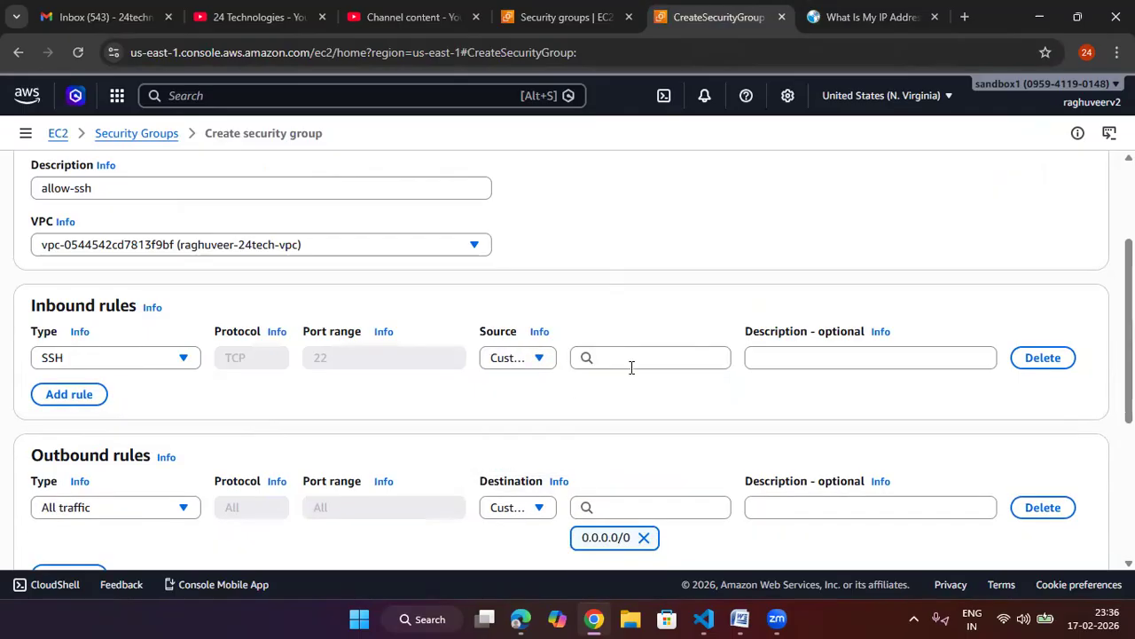
pyautogui.click(632, 367)
pyautogui.click(641, 415)
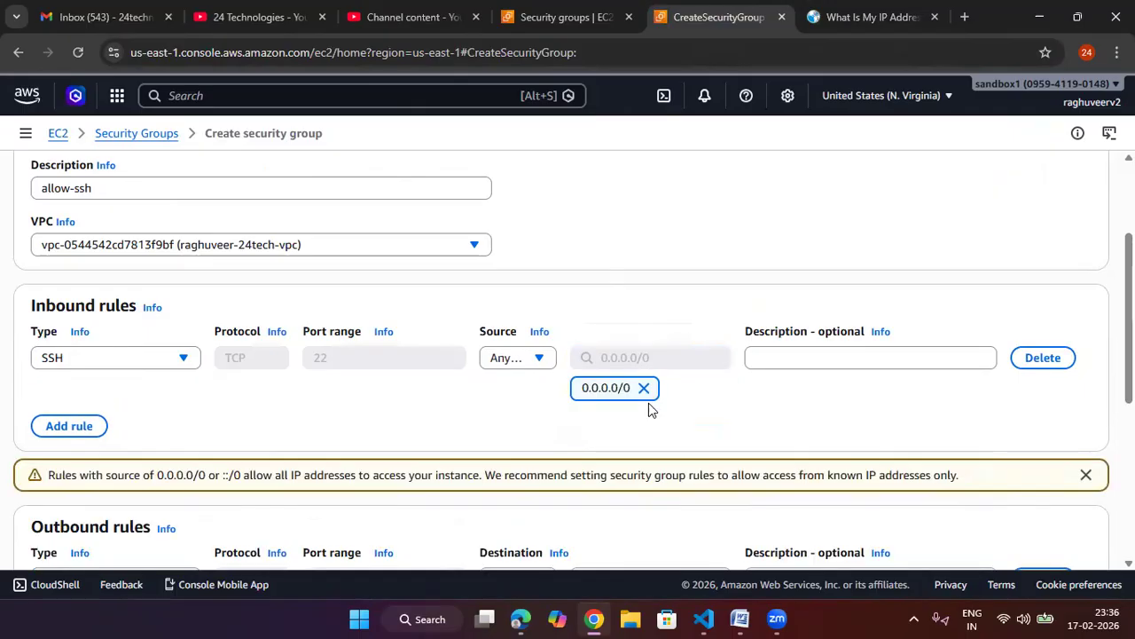
pyautogui.scroll(-5, 649, 409)
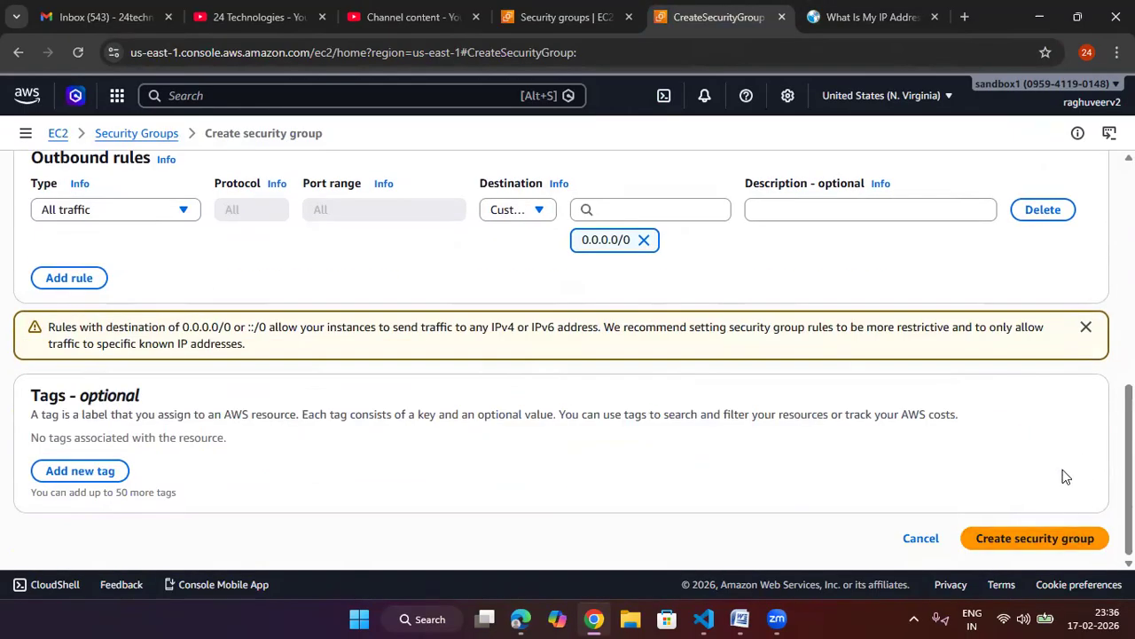
pyautogui.click(1035, 538)
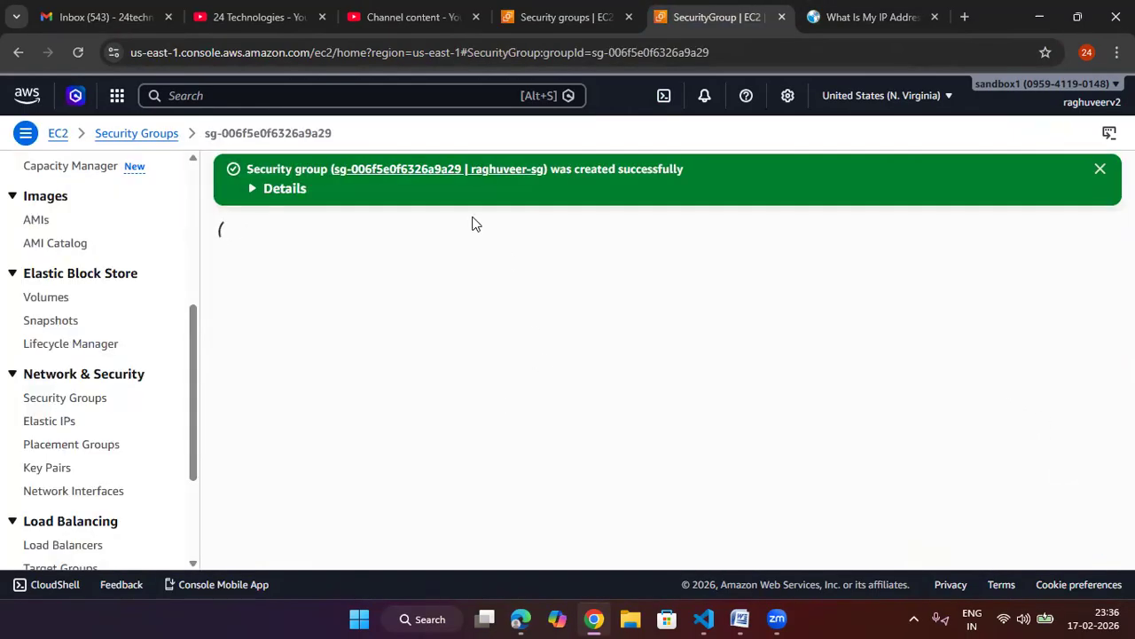
# Step: Create an RSA key pair in .pem format named raghuveer-new-key
pyautogui.scroll(-2, 80, 296)
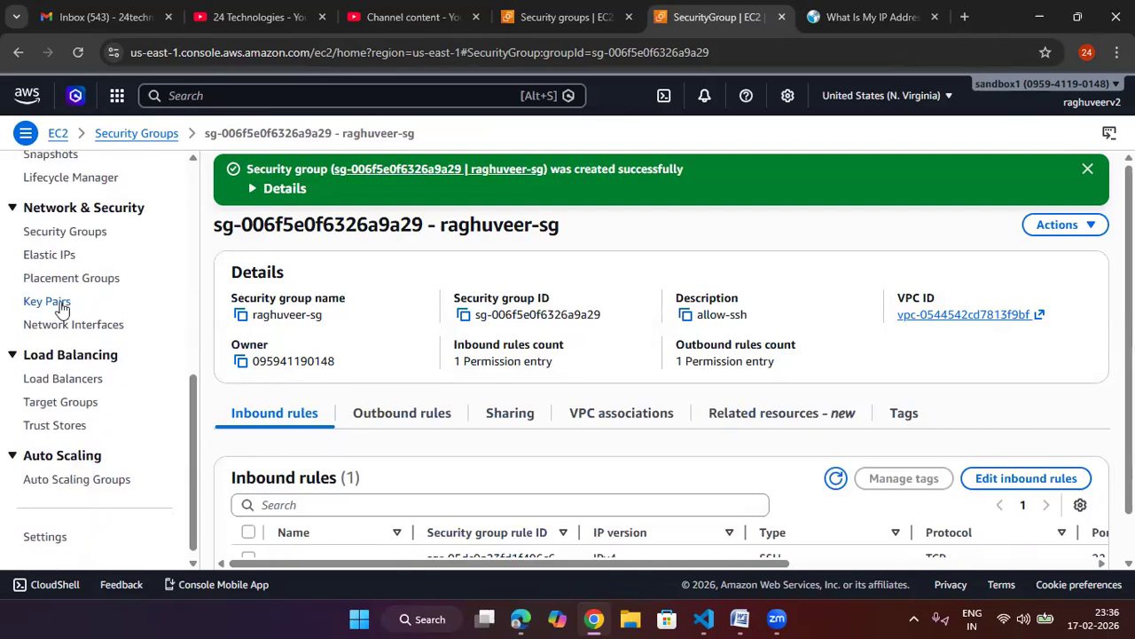
pyautogui.click(46, 301)
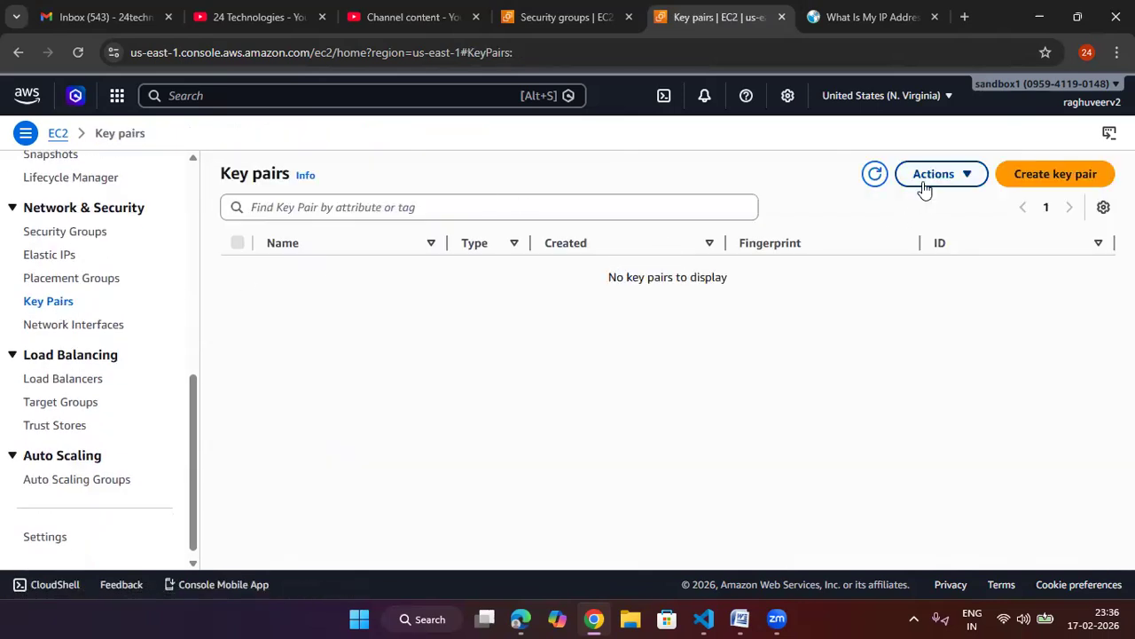
pyautogui.click(1090, 174)
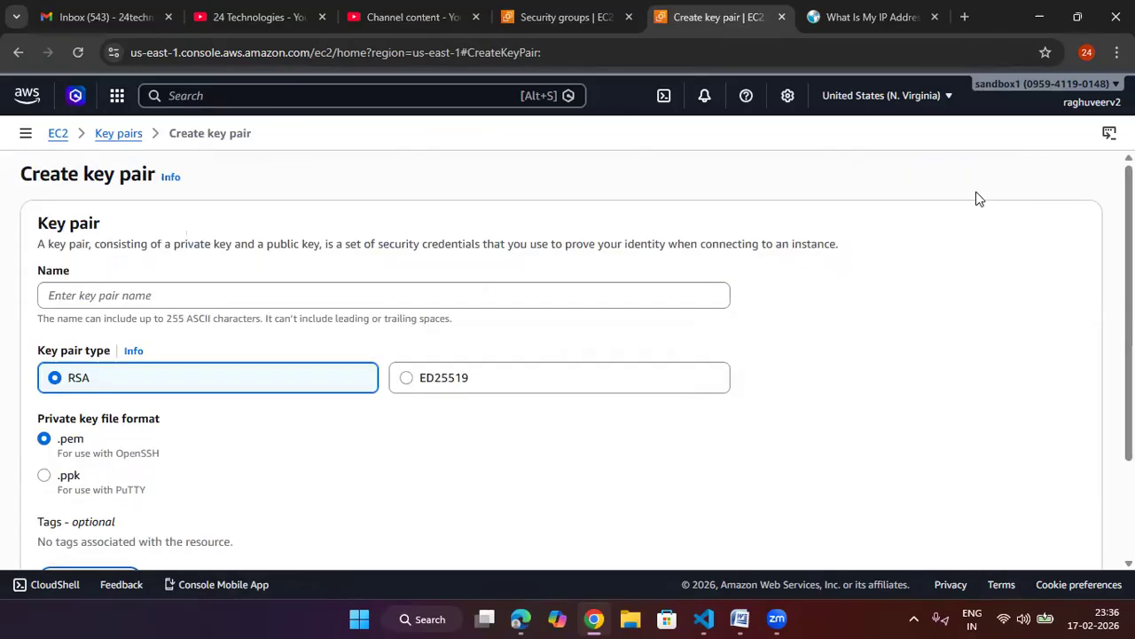
pyautogui.click(299, 288)
pyautogui.write('raghuv')
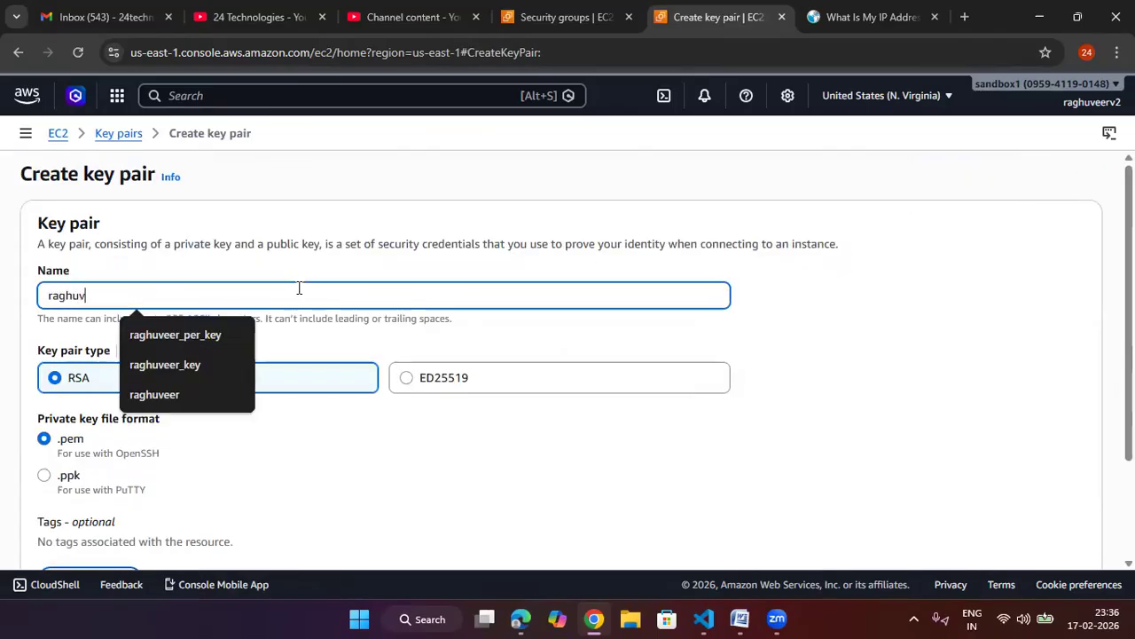
pyautogui.write('eer-new-key')
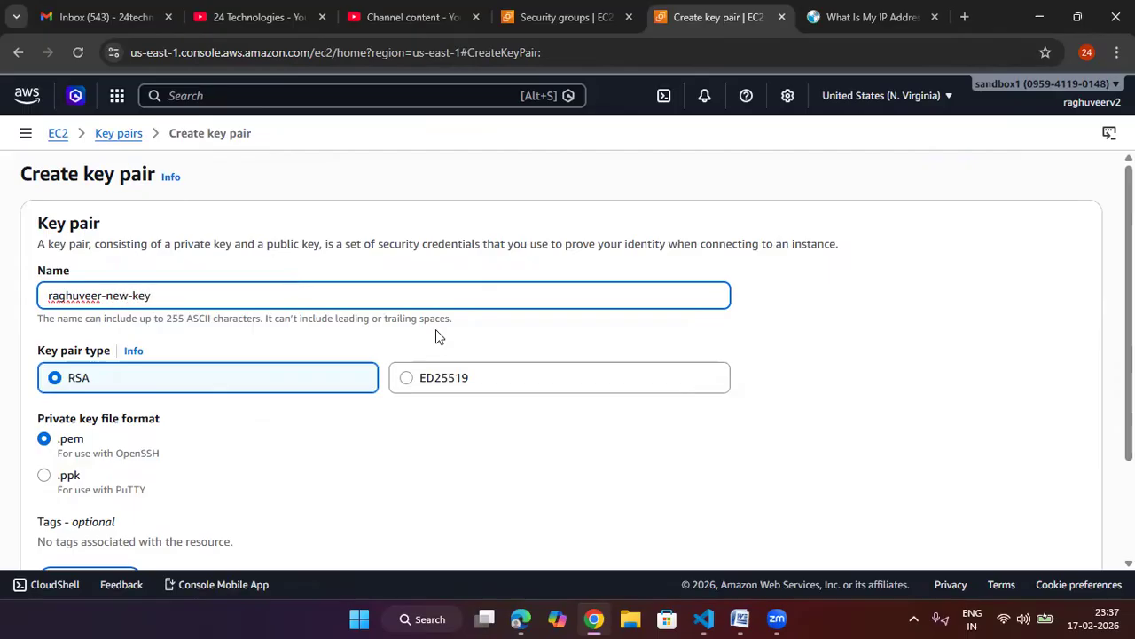
pyautogui.scroll(-2, 436, 331)
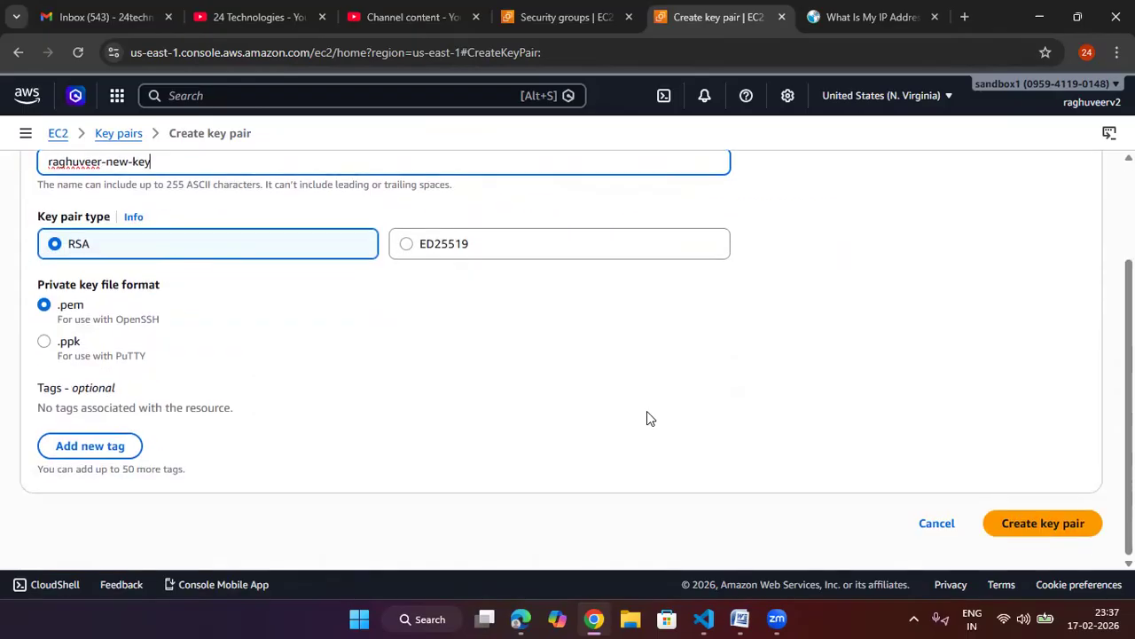
pyautogui.click(1055, 523)
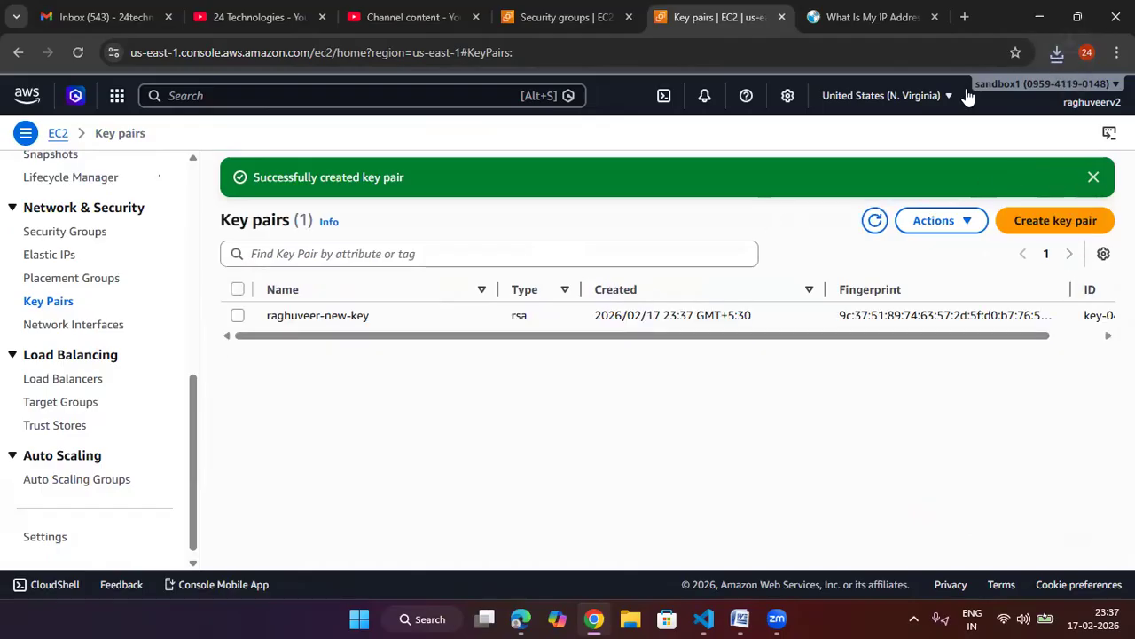
# Step: Start launching a new EC2 instance and name it BH-vm1
pyautogui.scroll(5, 62, 248)
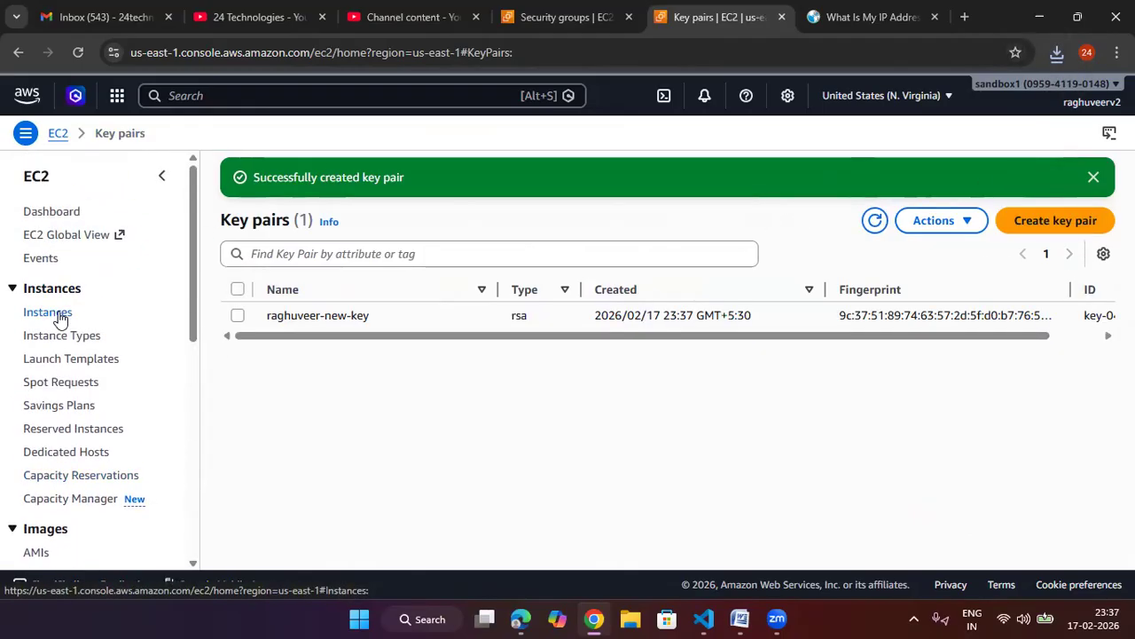
pyautogui.click(49, 311)
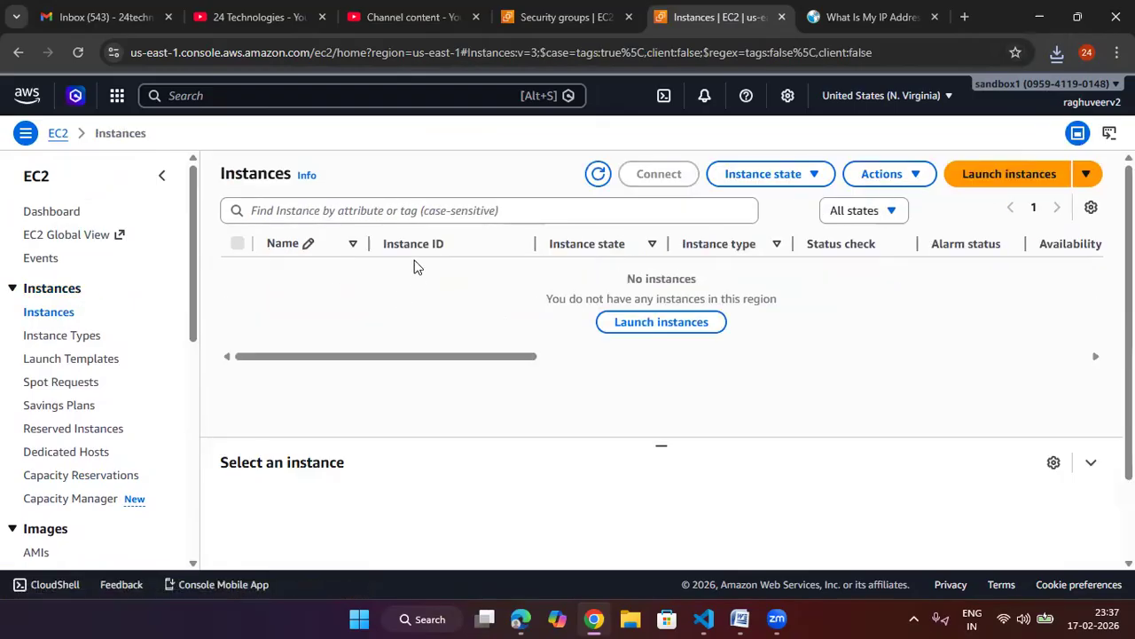
pyautogui.click(984, 175)
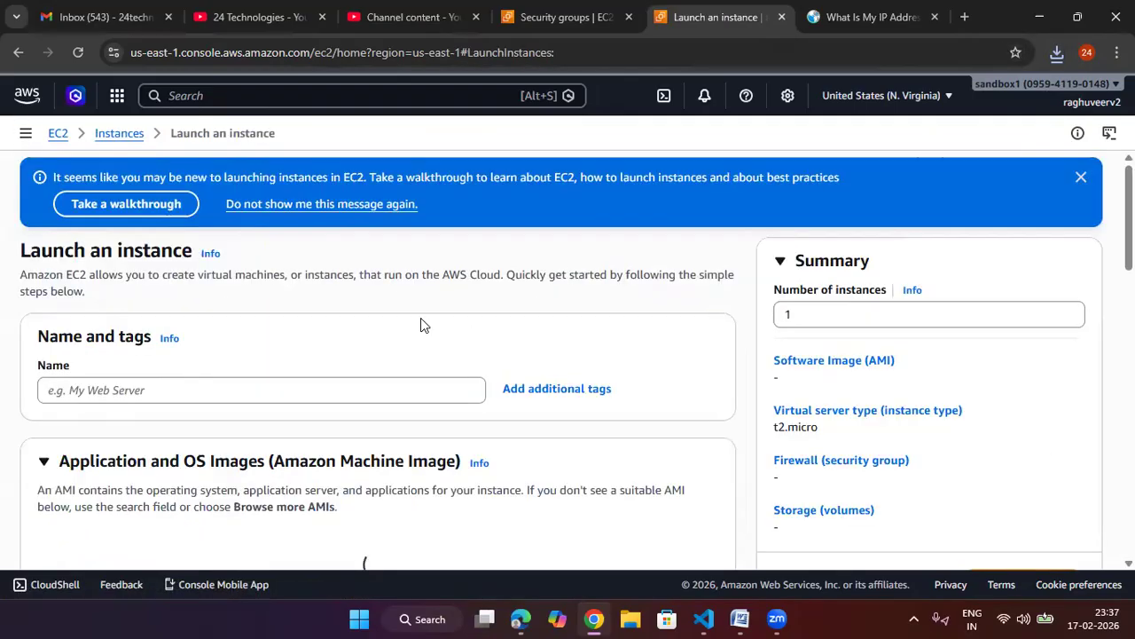
pyautogui.click(320, 307)
pyautogui.write('B')
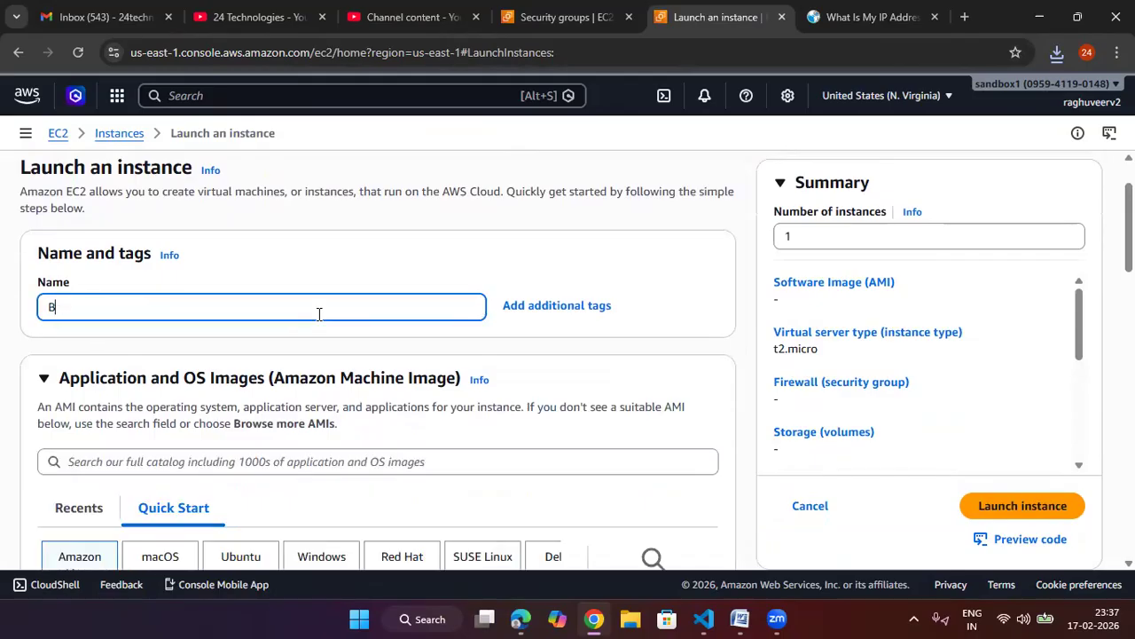
pyautogui.write('H-vm1')
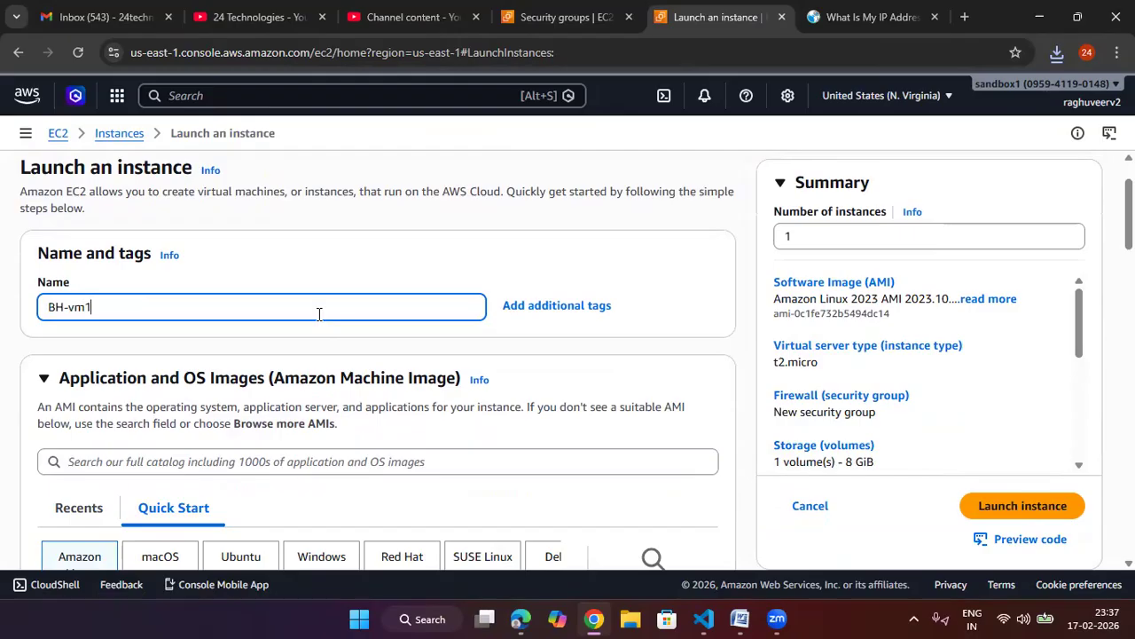
pyautogui.click(446, 280)
# Step: Set the instance's key pair option to proceed without a key pair
pyautogui.scroll(-6, 446, 281)
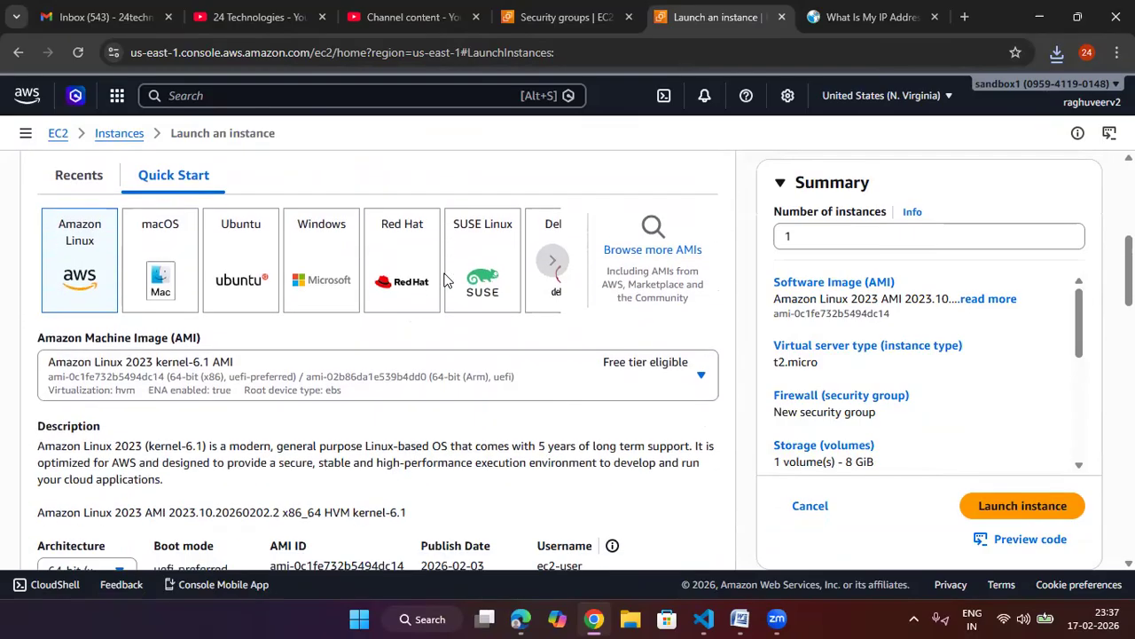
pyautogui.scroll(-6, 446, 281)
pyautogui.click(273, 305)
pyautogui.click(233, 357)
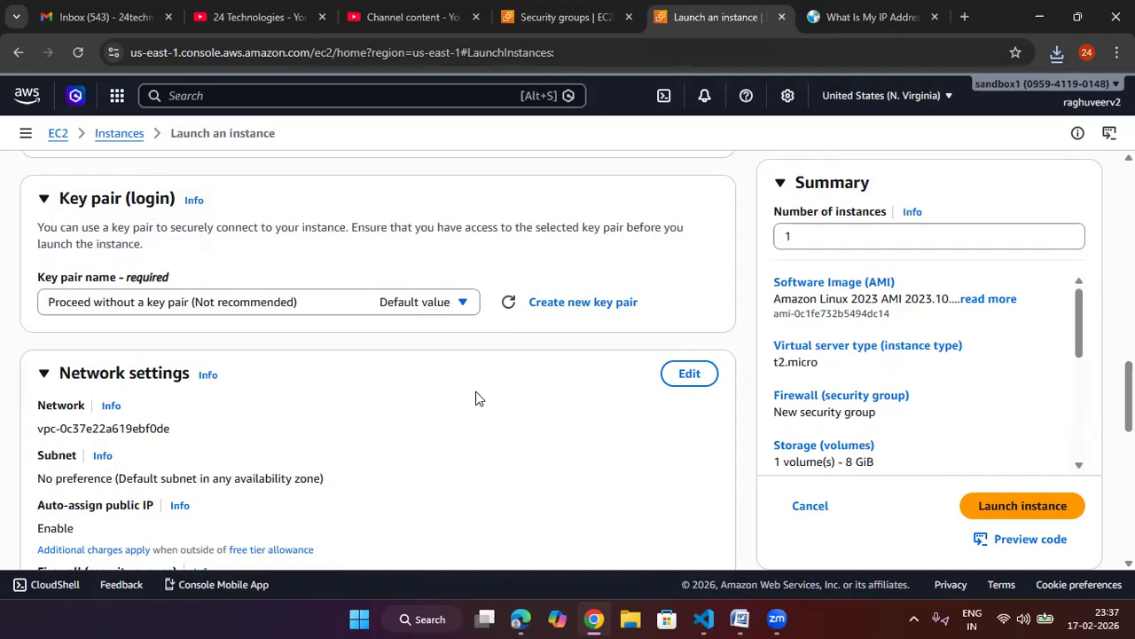
# Step: Edit the instance's network settings and set the VPC to raghuveer-24tech-vpc
pyautogui.scroll(-1, 476, 398)
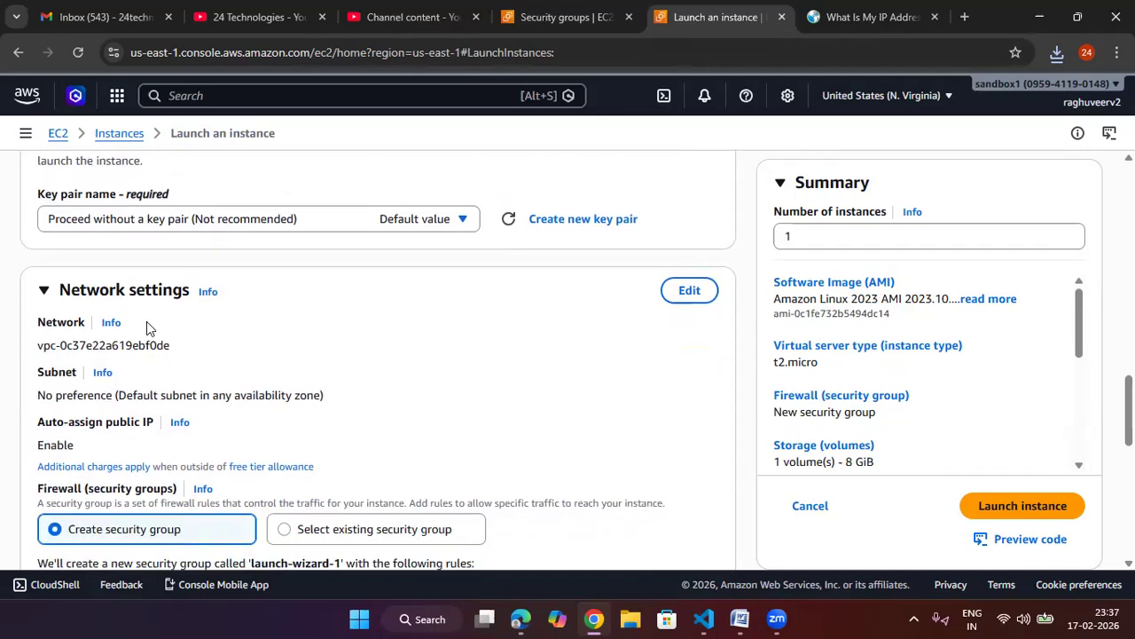
pyautogui.moveTo(226, 291); pyautogui.dragTo(64, 289)
pyautogui.click(688, 290)
pyautogui.scroll(-1, 435, 360)
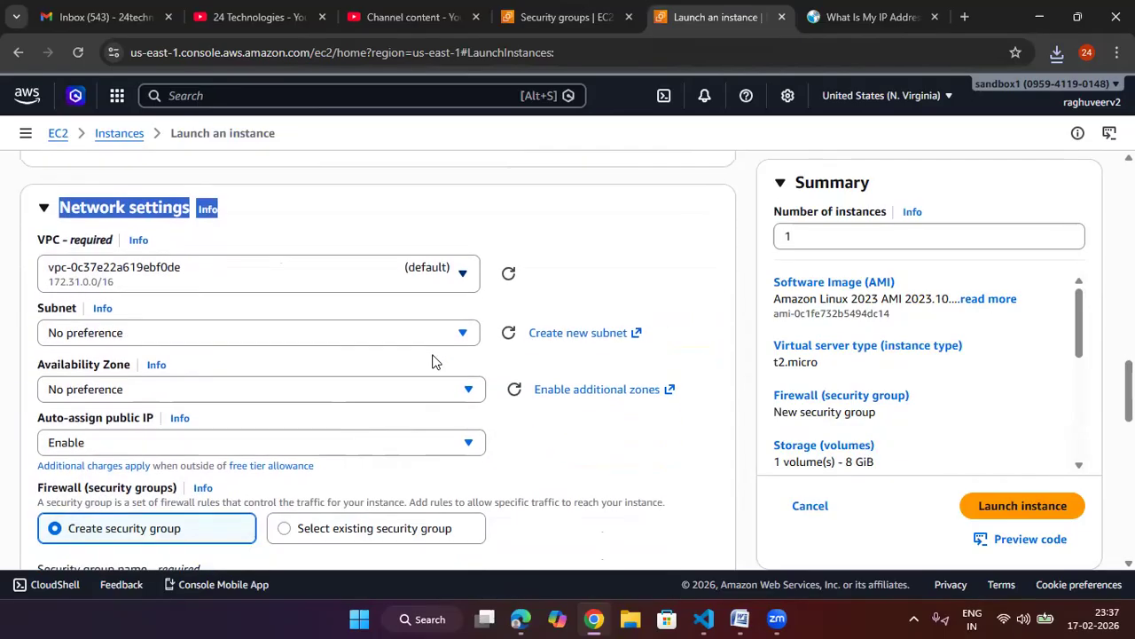
pyautogui.click(388, 279)
pyautogui.click(268, 335)
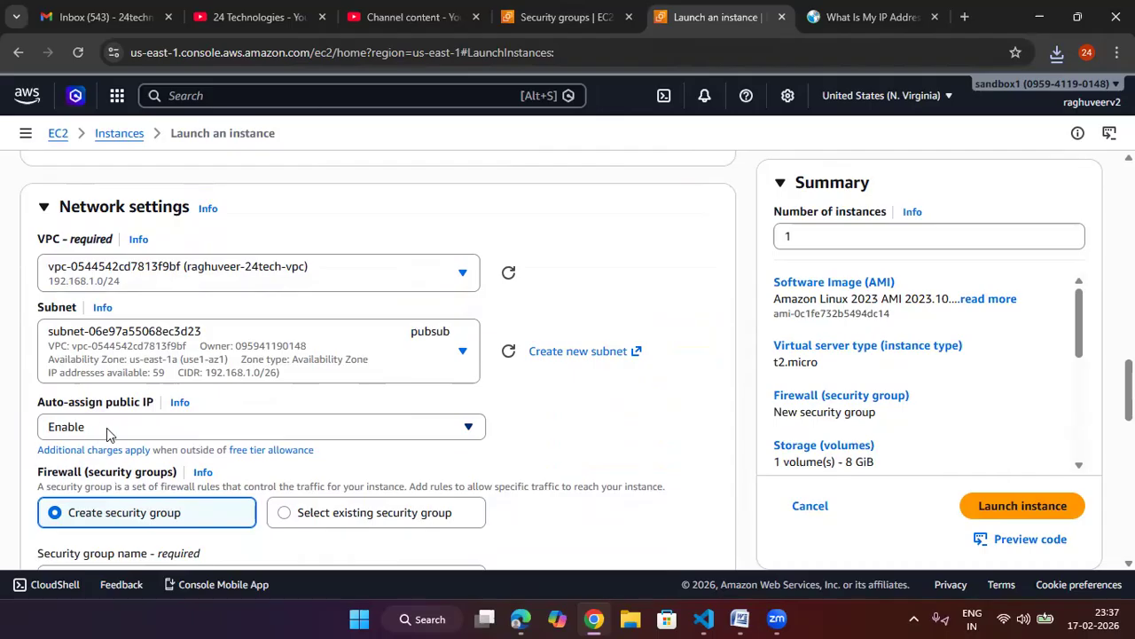
# Step: Select the existing security group raghuveer-sg for the instance's firewall
pyautogui.scroll(-1, 163, 414)
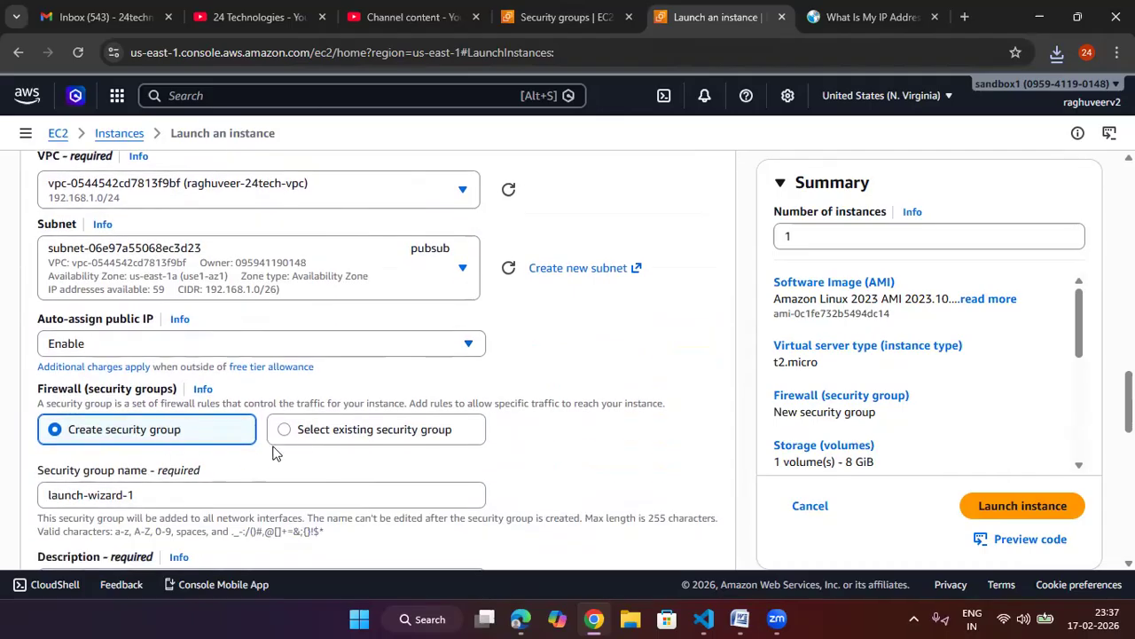
pyautogui.click(315, 429)
pyautogui.scroll(-2, 222, 333)
pyautogui.click(222, 328)
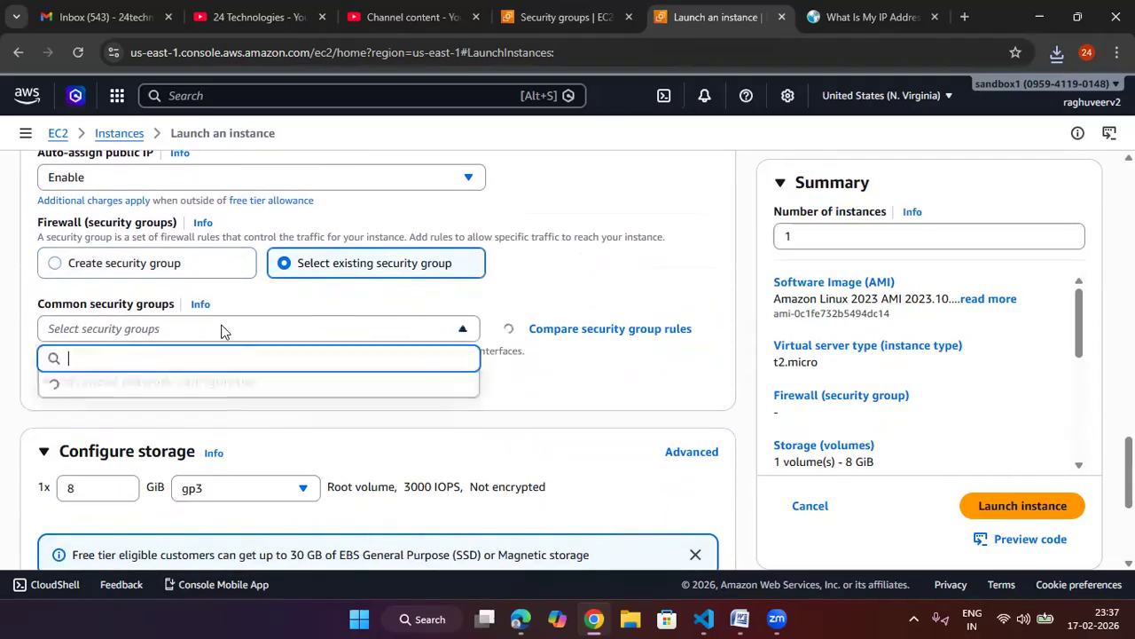
pyautogui.click(188, 390)
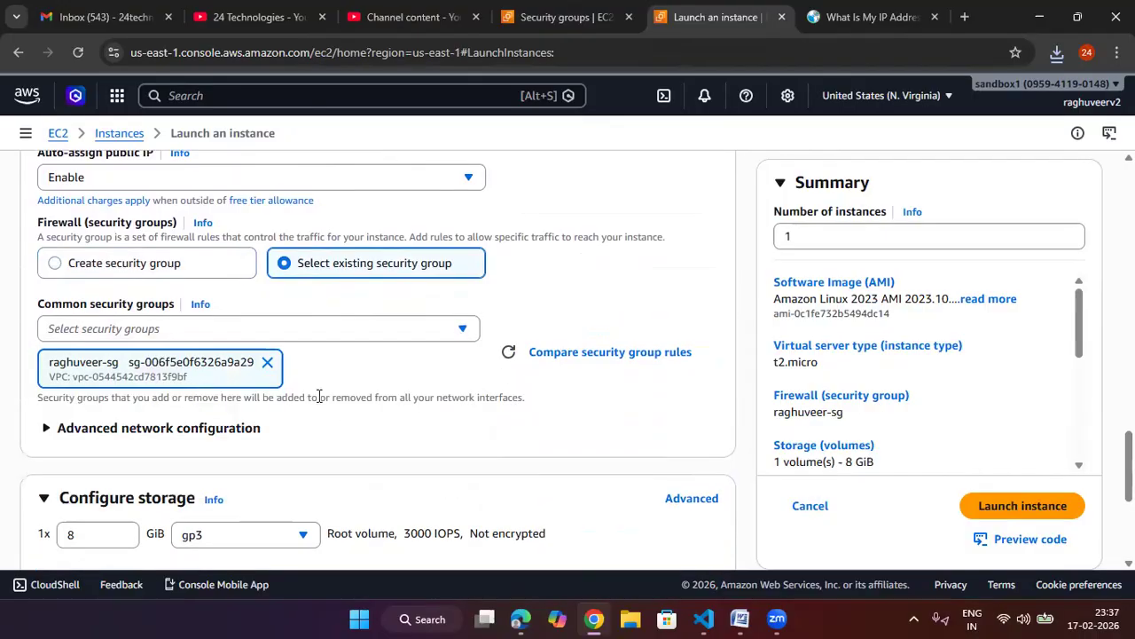
# Step: Launch the instance and return to the instances list
pyautogui.scroll(-4, 490, 414)
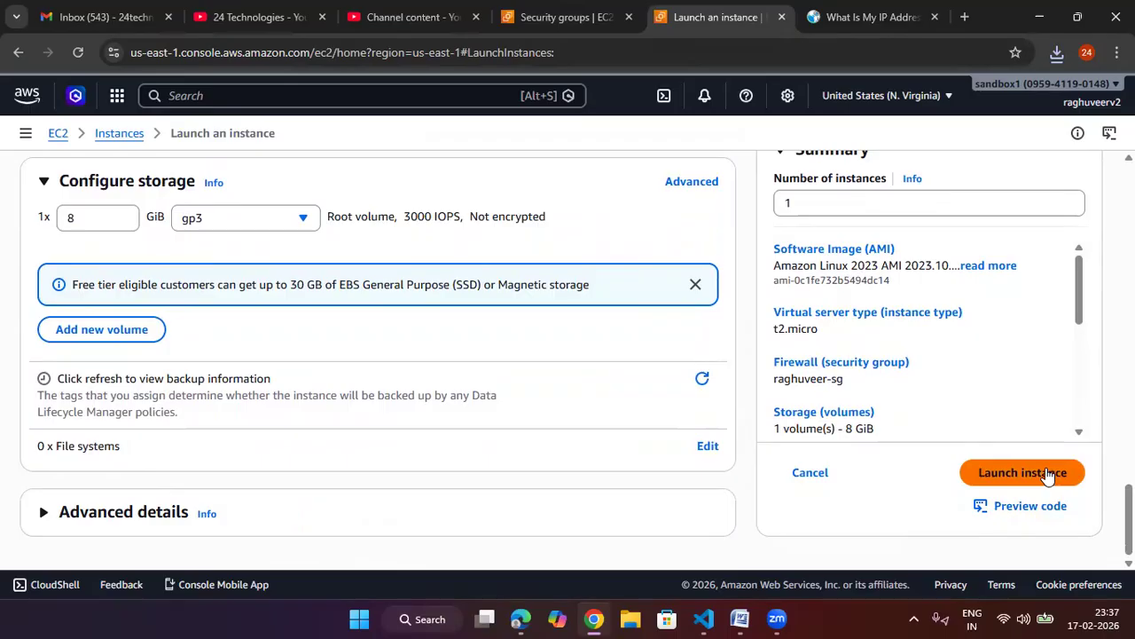
pyautogui.click(1023, 472)
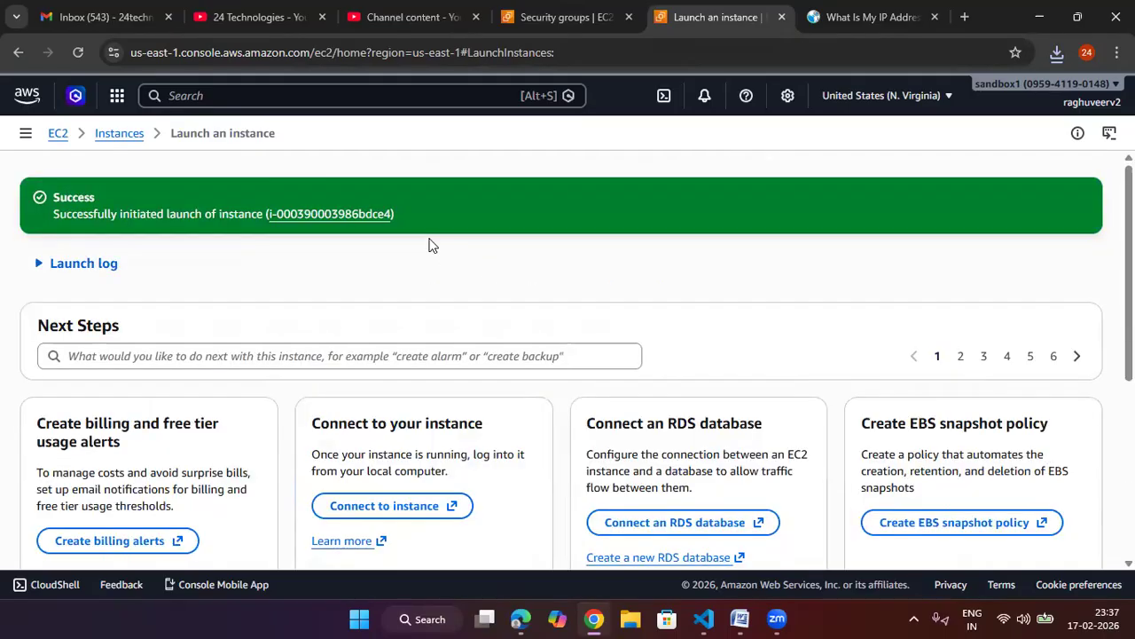
pyautogui.click(127, 142)
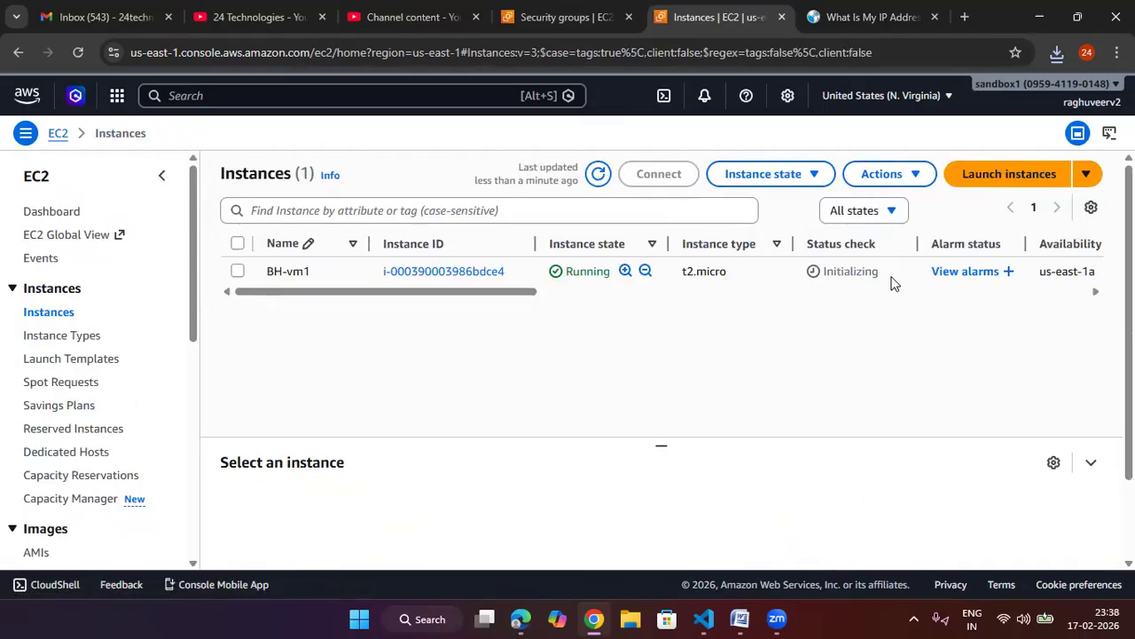
# Step: Check the BH-vm1 instance's state and status in the instances list
pyautogui.moveTo(893, 282); pyautogui.dragTo(821, 277)
pyautogui.click(639, 280)
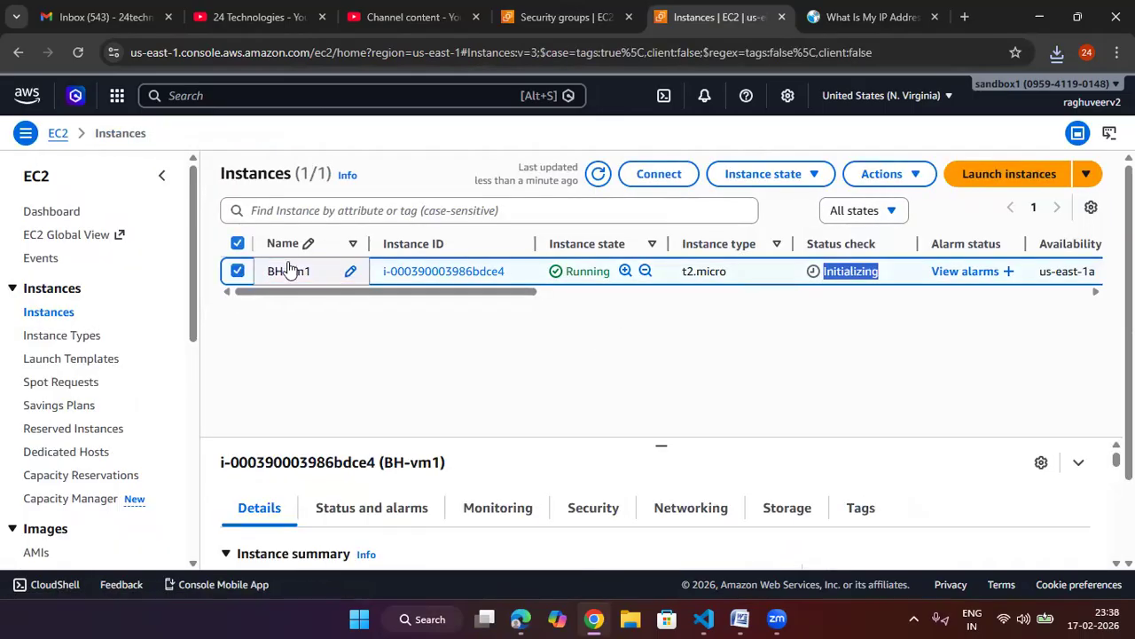
pyautogui.click(238, 271)
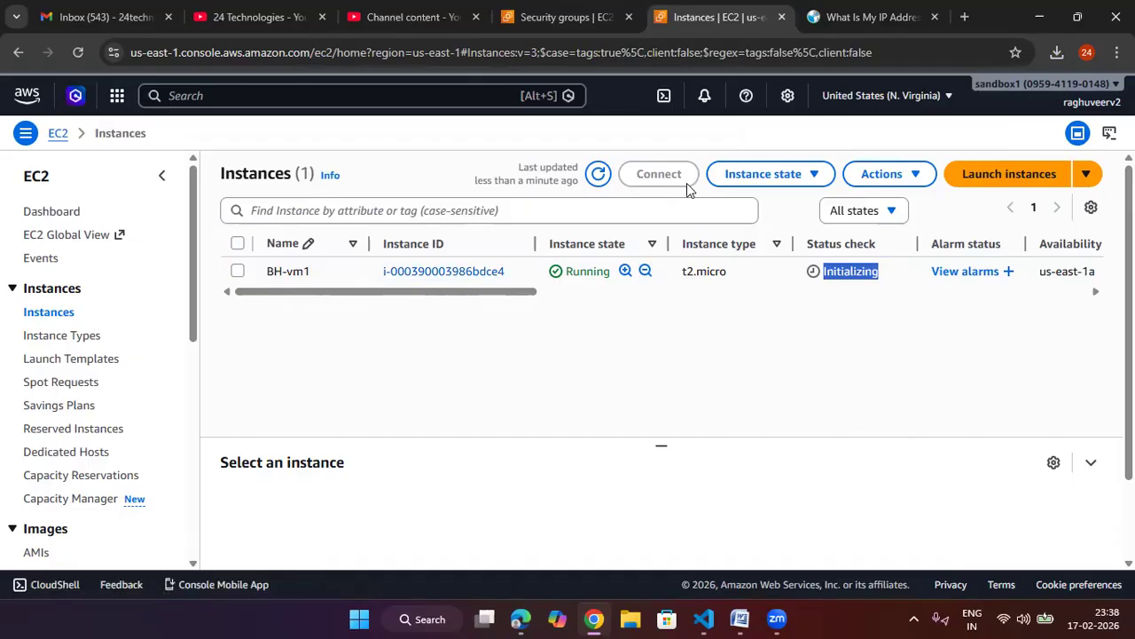
# Step: Start launching another instance and name it myvm
pyautogui.click(1018, 177)
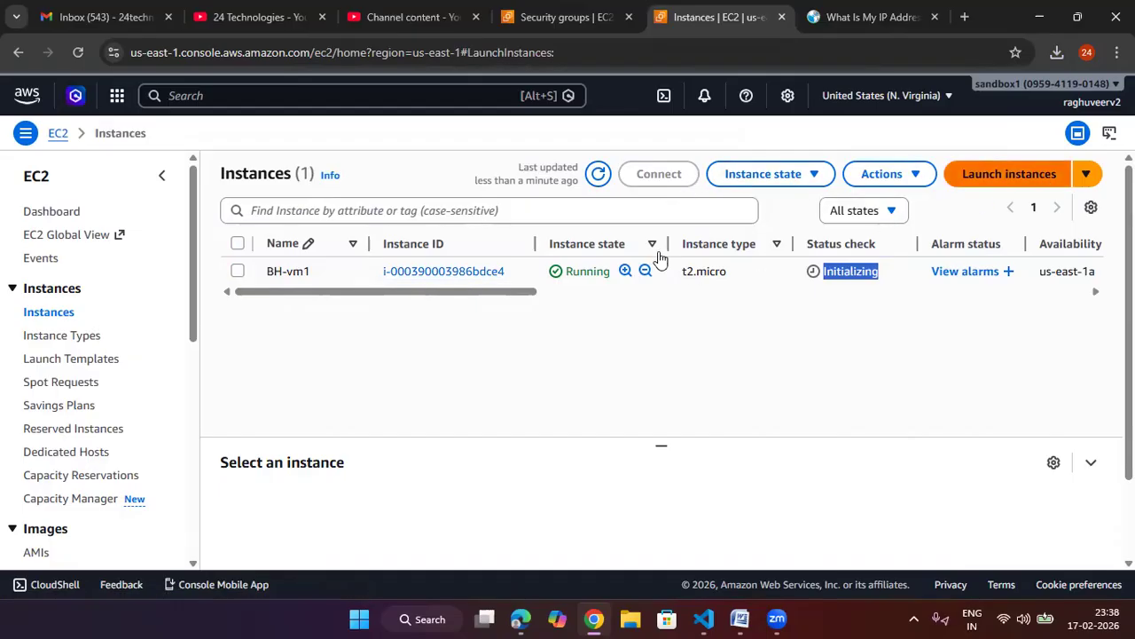
pyautogui.click(238, 397)
pyautogui.write('myvm')
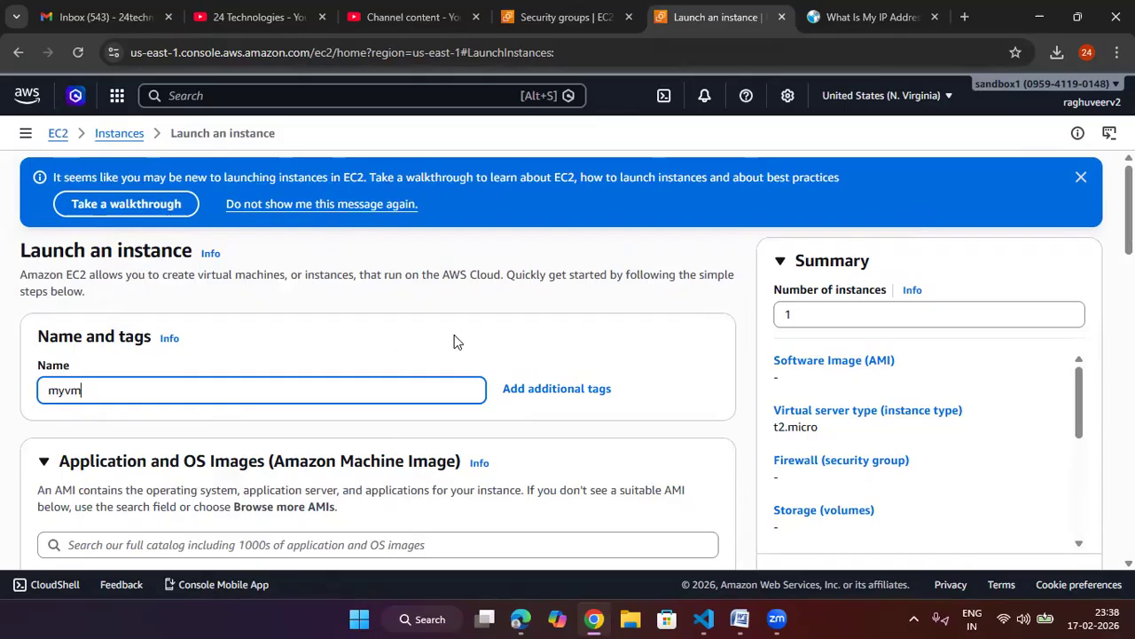
pyautogui.scroll(-5, 455, 336)
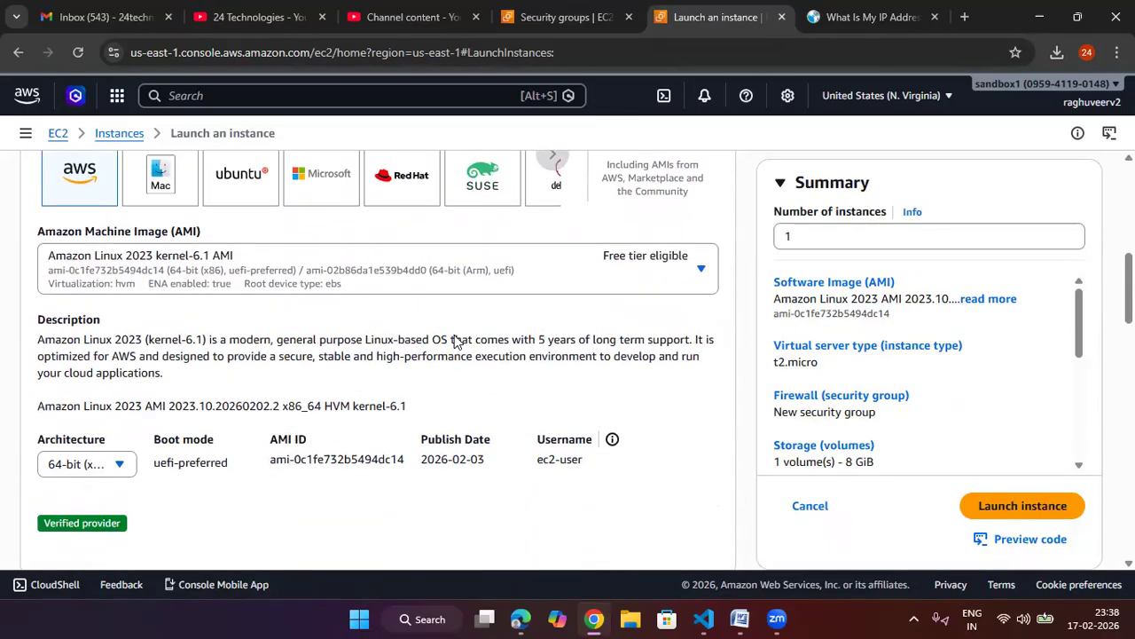
# Step: Edit the new instance's network settings and choose the raghuveer-24tech-vpc VPC
pyautogui.scroll(-8, 454, 339)
pyautogui.click(370, 306)
pyautogui.click(186, 388)
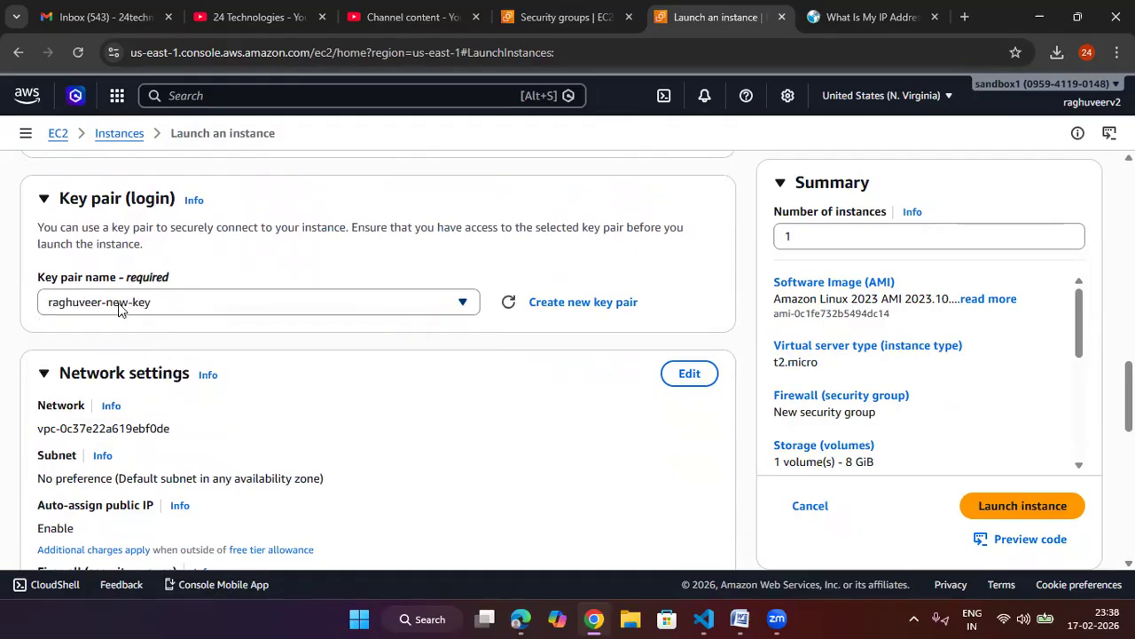
pyautogui.scroll(-1, 470, 375)
pyautogui.click(688, 292)
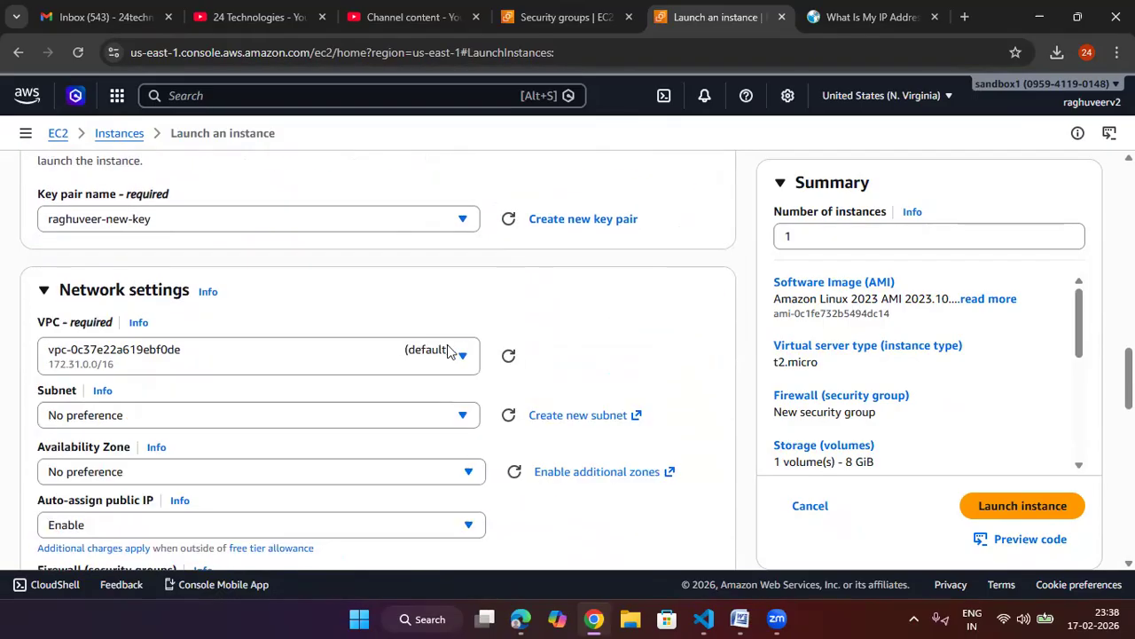
pyautogui.click(289, 353)
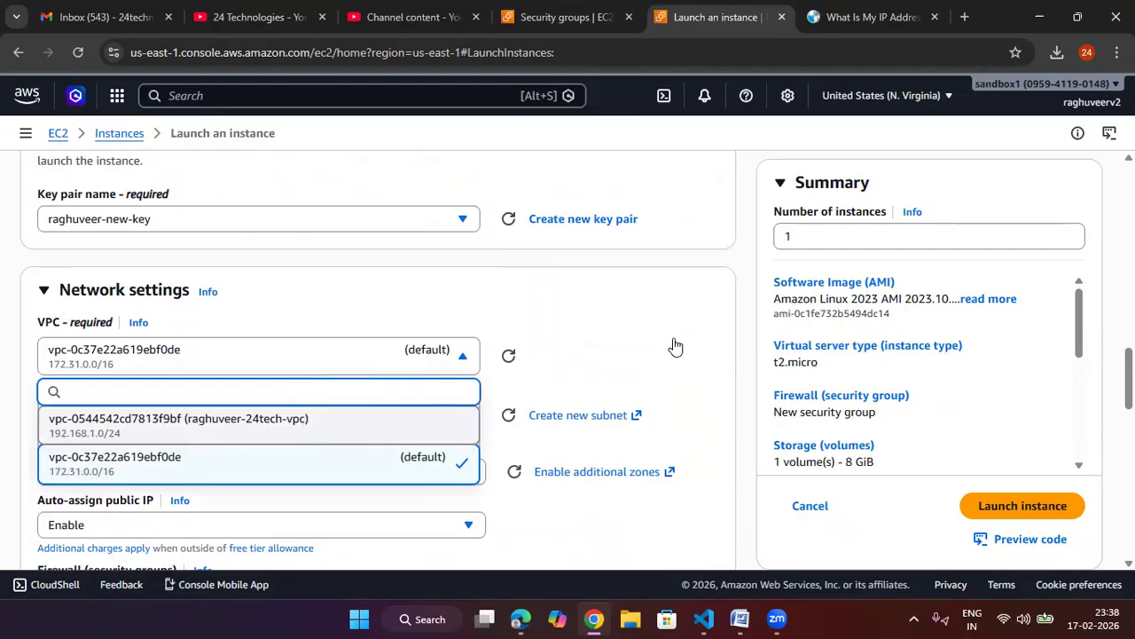
pyautogui.press('Return')
# Step: Pick the privsub subnet and set auto-assign public IP to Disable
pyautogui.scroll(-2, 532, 355)
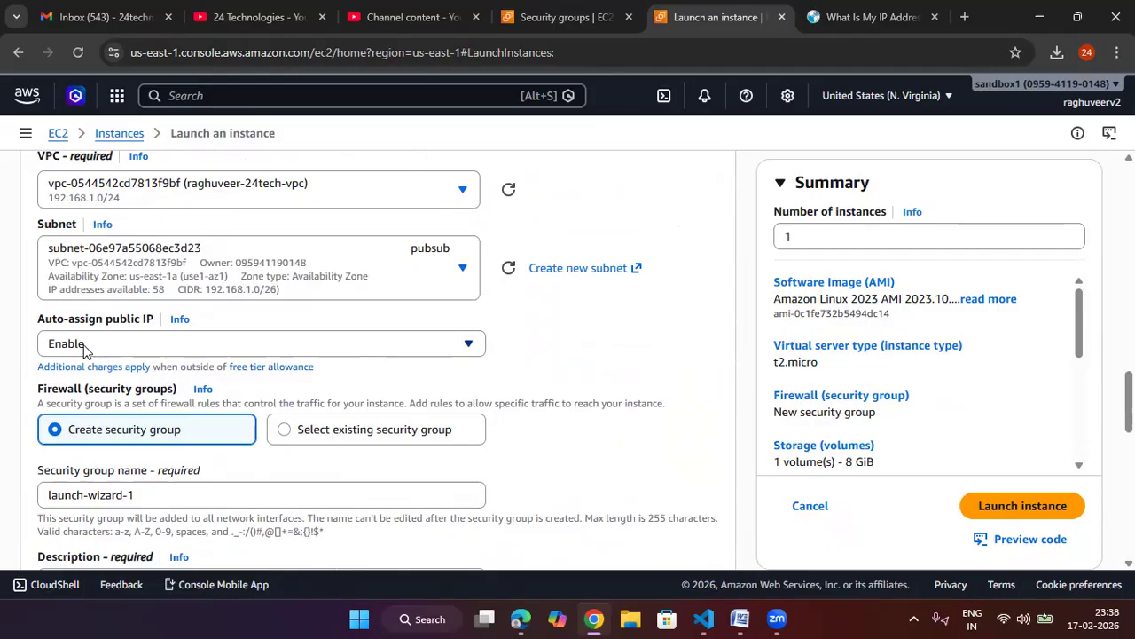
pyautogui.click(386, 284)
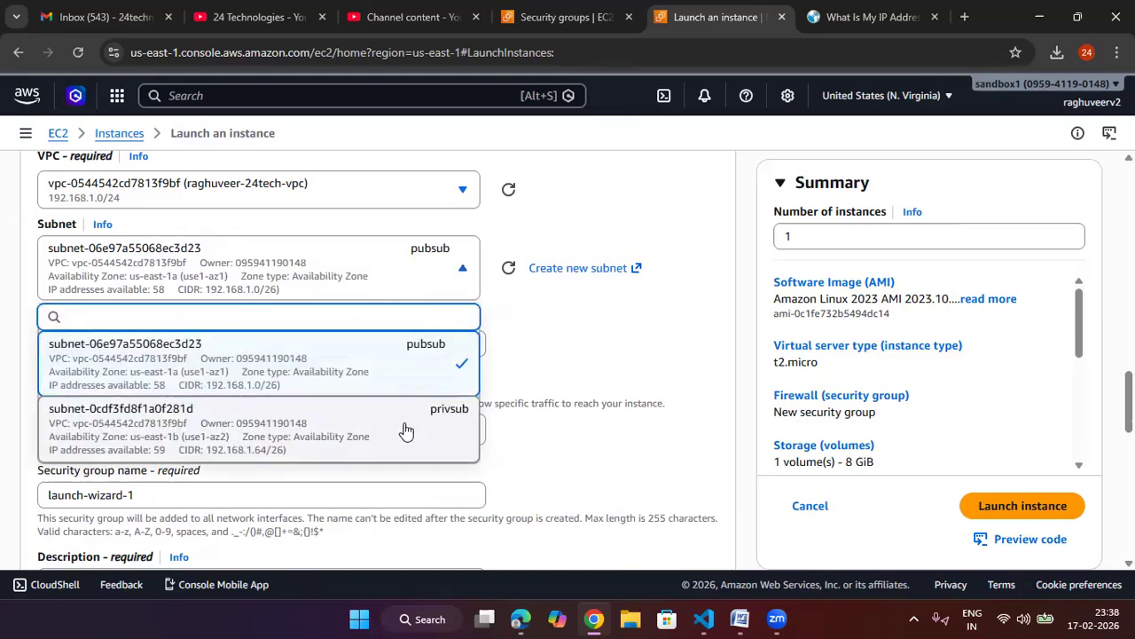
pyautogui.click(405, 429)
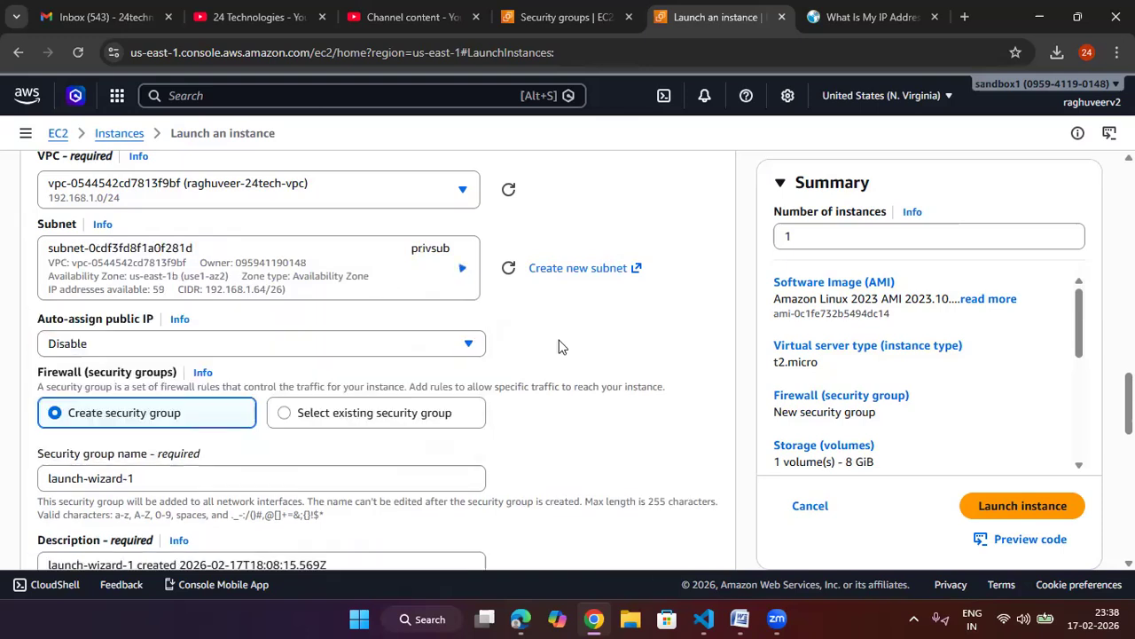
pyautogui.click(113, 350)
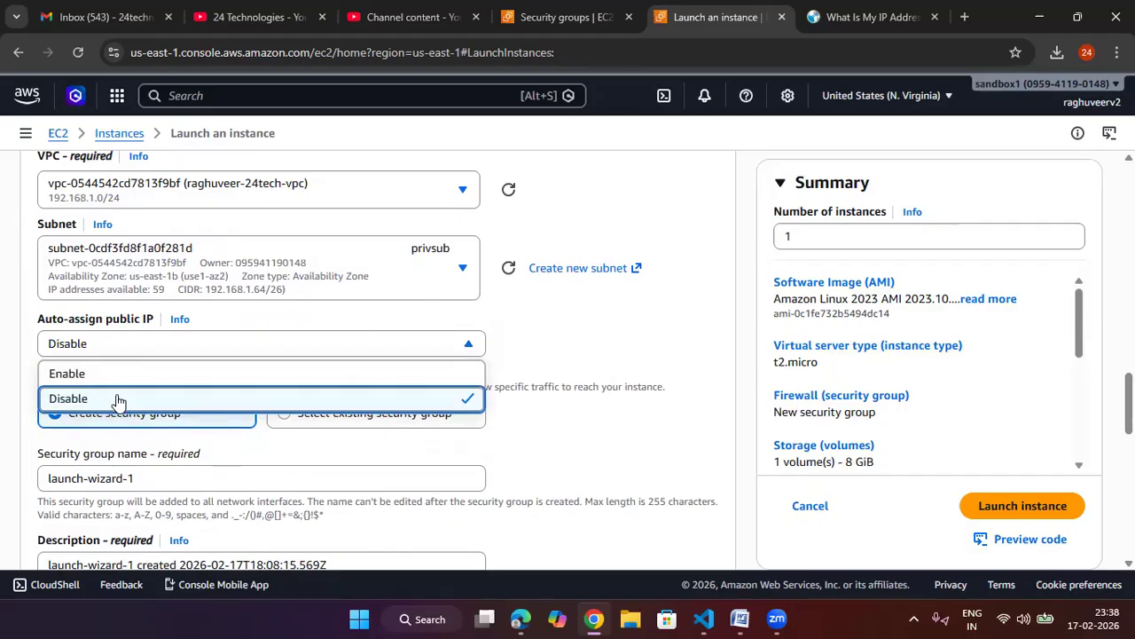
pyautogui.click(118, 400)
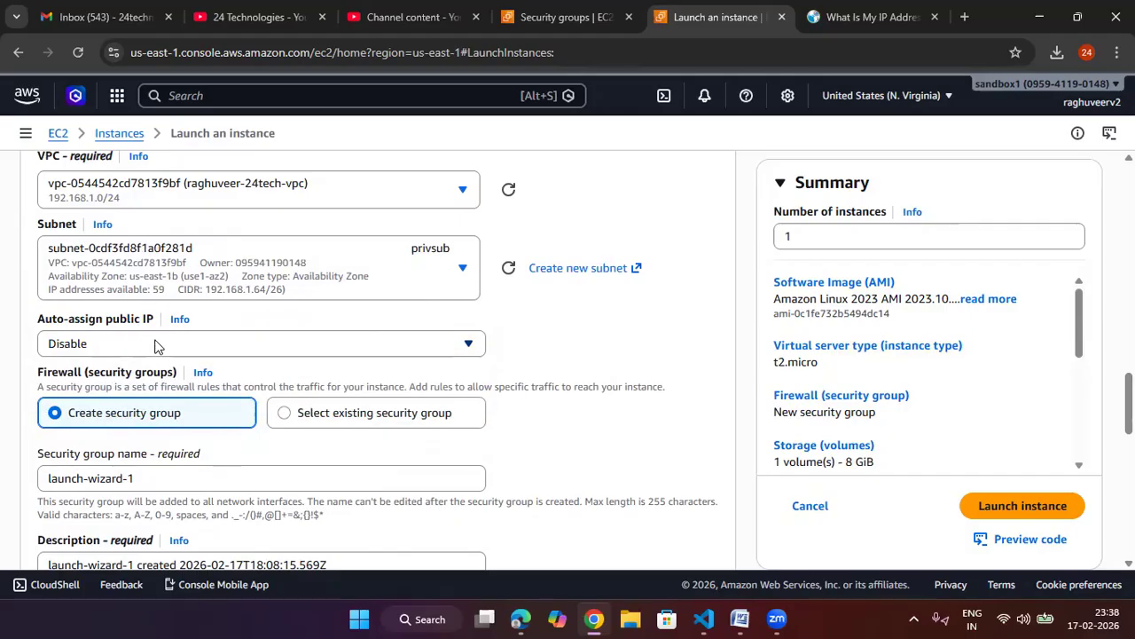
# Step: Select the existing security group raghuveer-sg for the instance's firewall
pyautogui.click(285, 414)
pyautogui.scroll(-1, 231, 408)
pyautogui.click(209, 397)
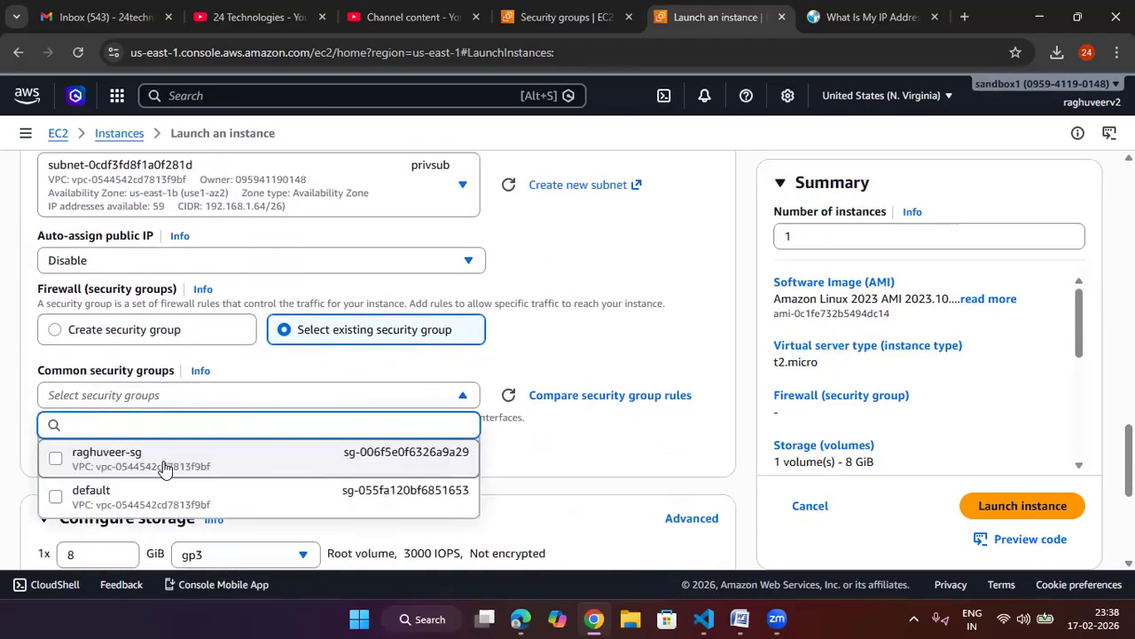
pyautogui.click(62, 461)
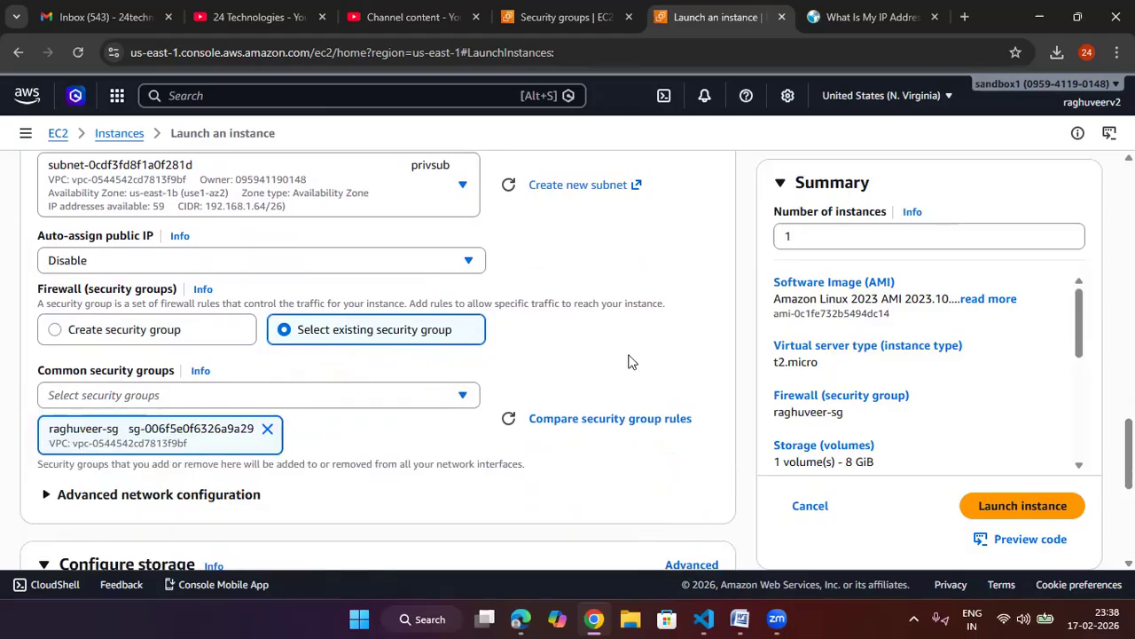
# Step: Launch the instance and return to the instances list
pyautogui.scroll(-5, 629, 362)
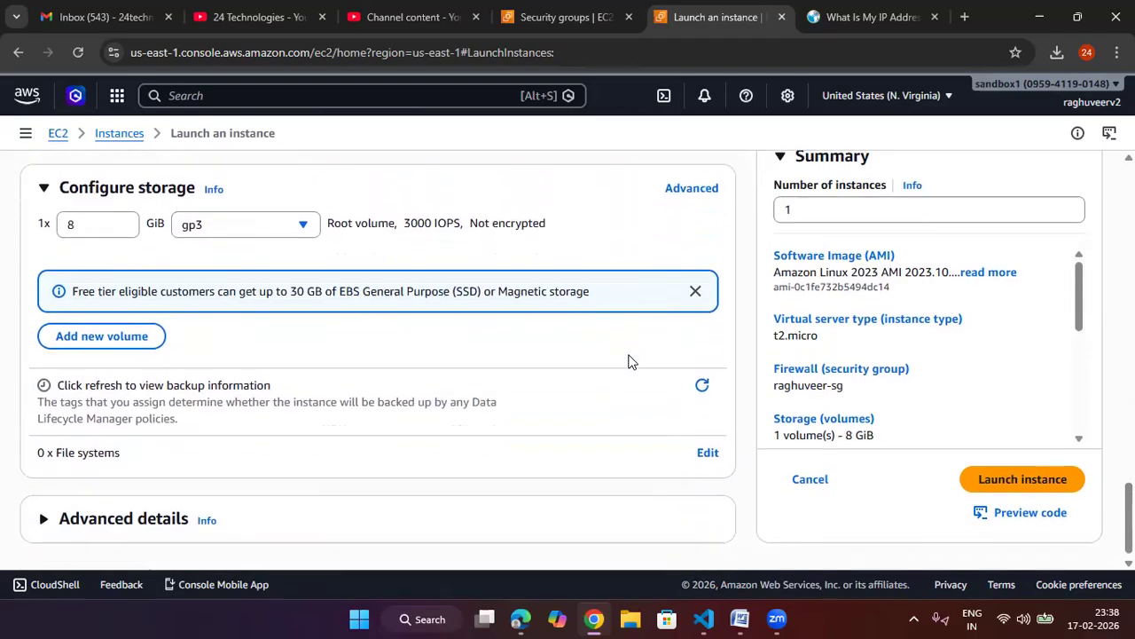
pyautogui.click(1023, 473)
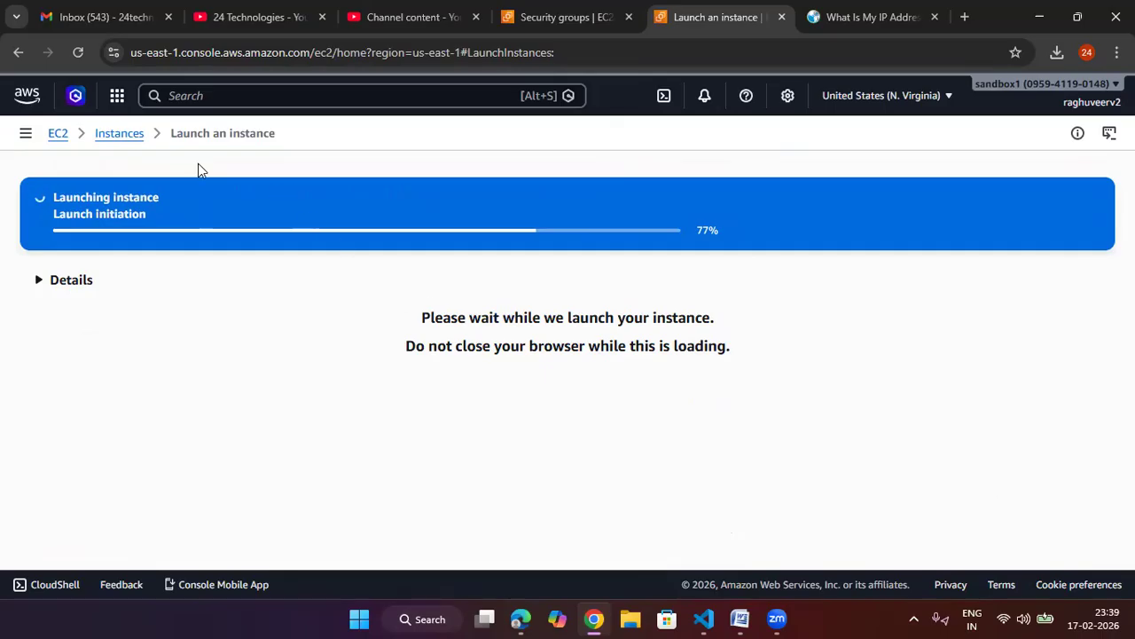
pyautogui.click(107, 135)
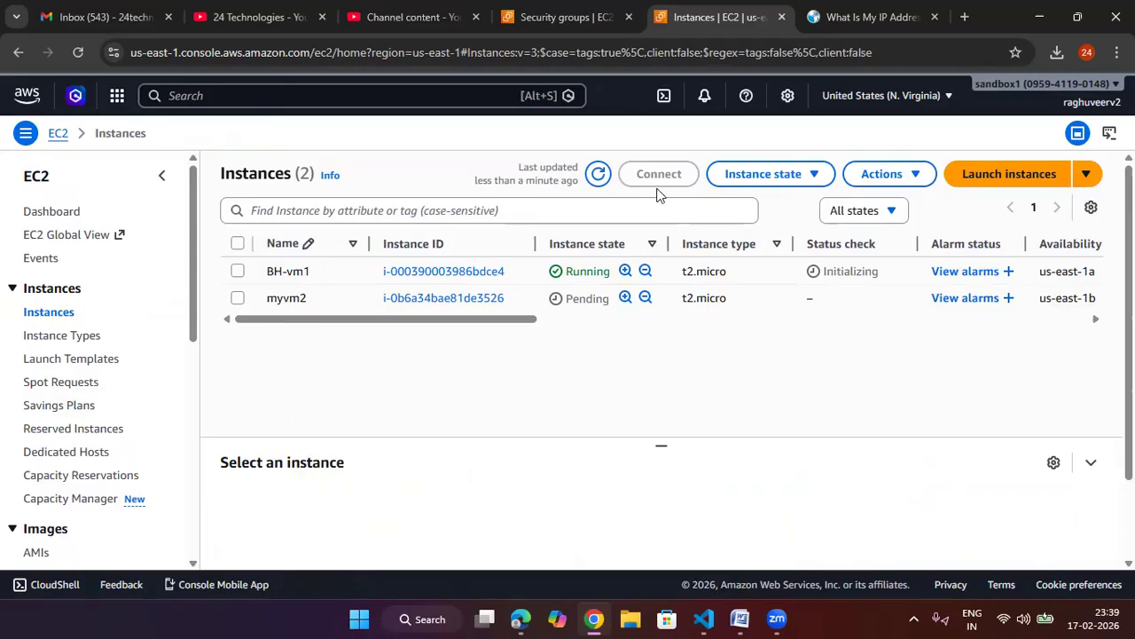
# Step: Refresh the instances list and open BH-vm1's details to check its public IPv4 address
pyautogui.click(598, 174)
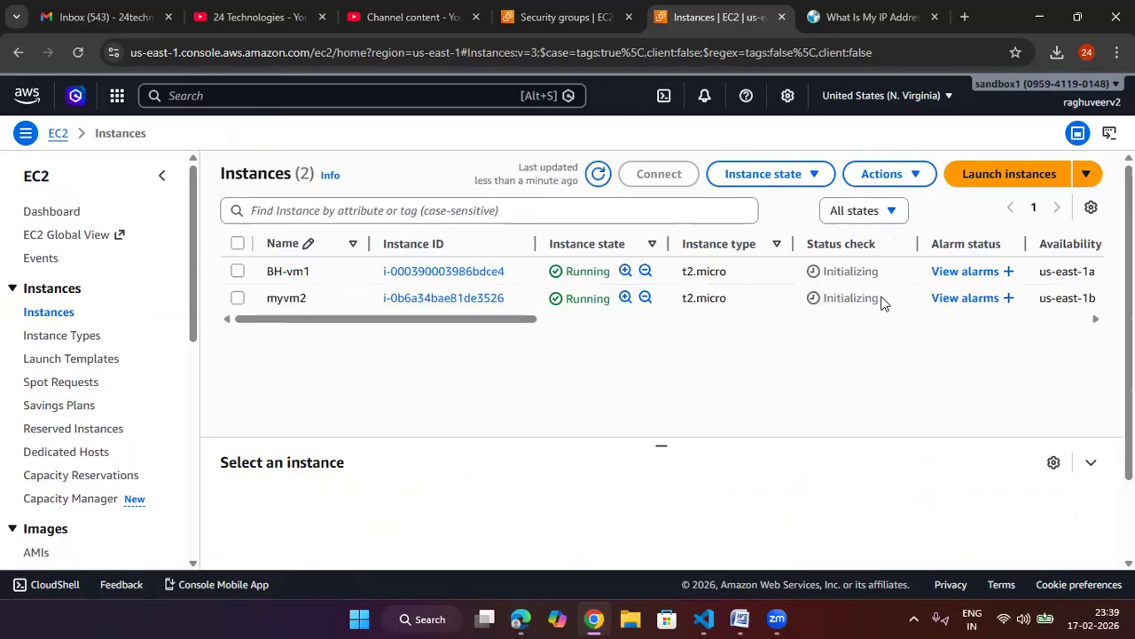
pyautogui.click(444, 271)
pyautogui.scroll(-4, 603, 382)
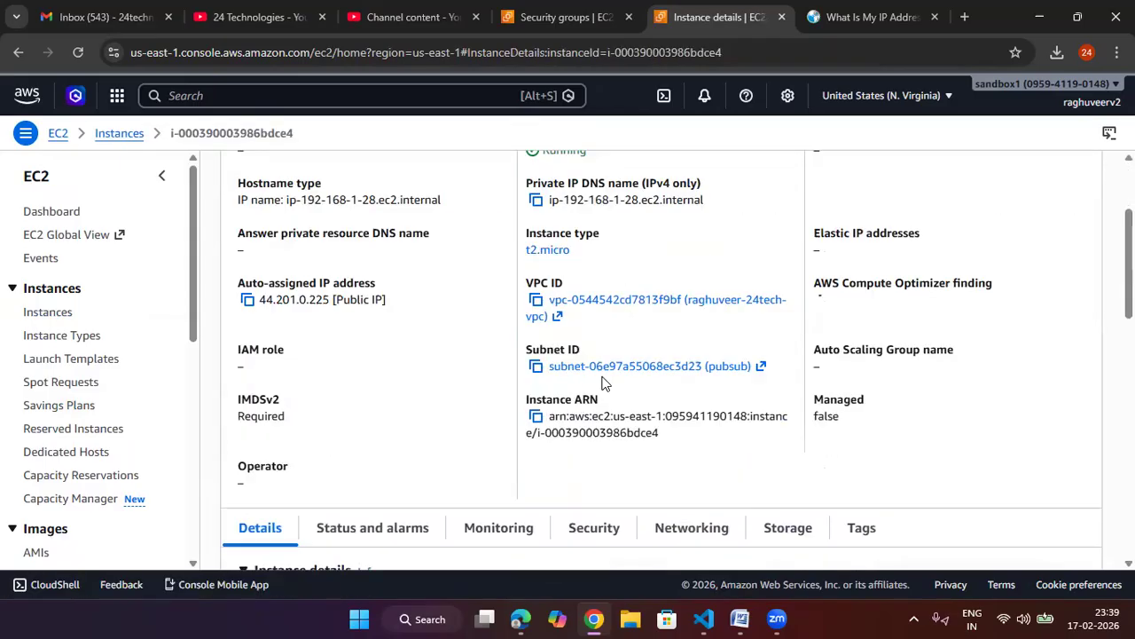
pyautogui.scroll(4, 602, 382)
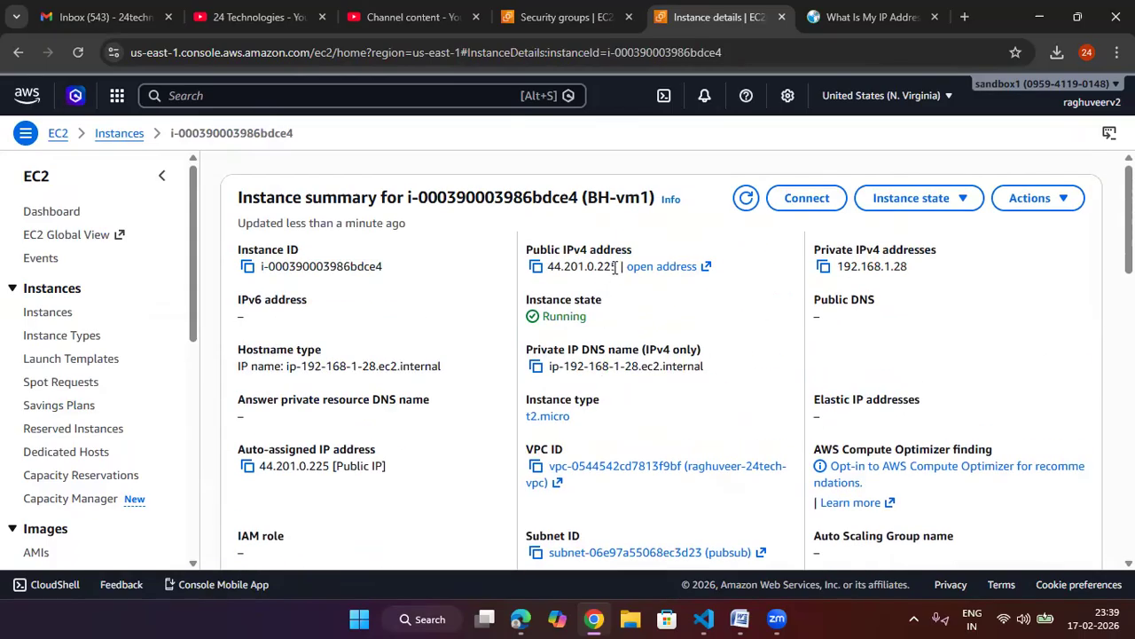
pyautogui.moveTo(618, 268); pyautogui.dragTo(545, 268)
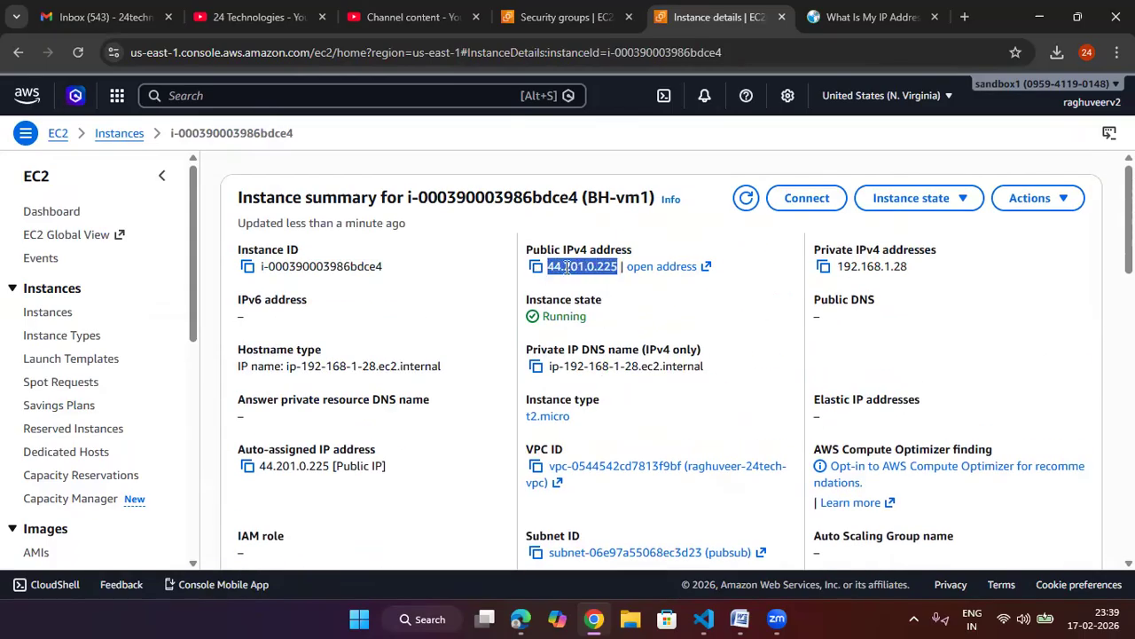
# Step: Open the details of BH-vm1 and myvm2 in two separate browser tabs
pyautogui.click(130, 139)
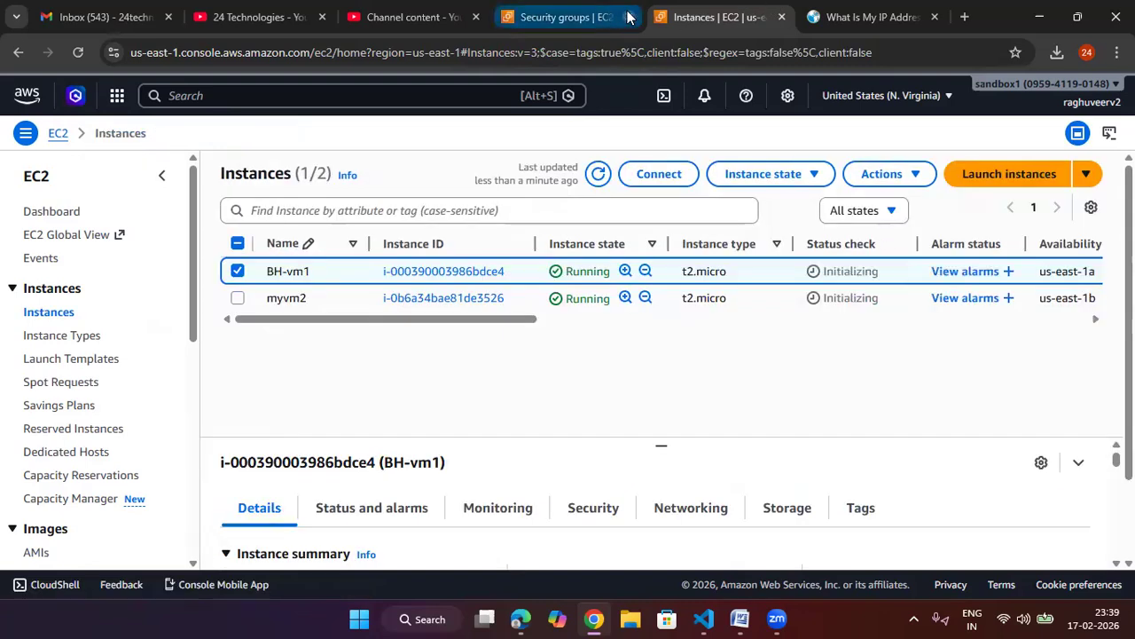
pyautogui.click(629, 17)
pyautogui.rightClick(584, 17)
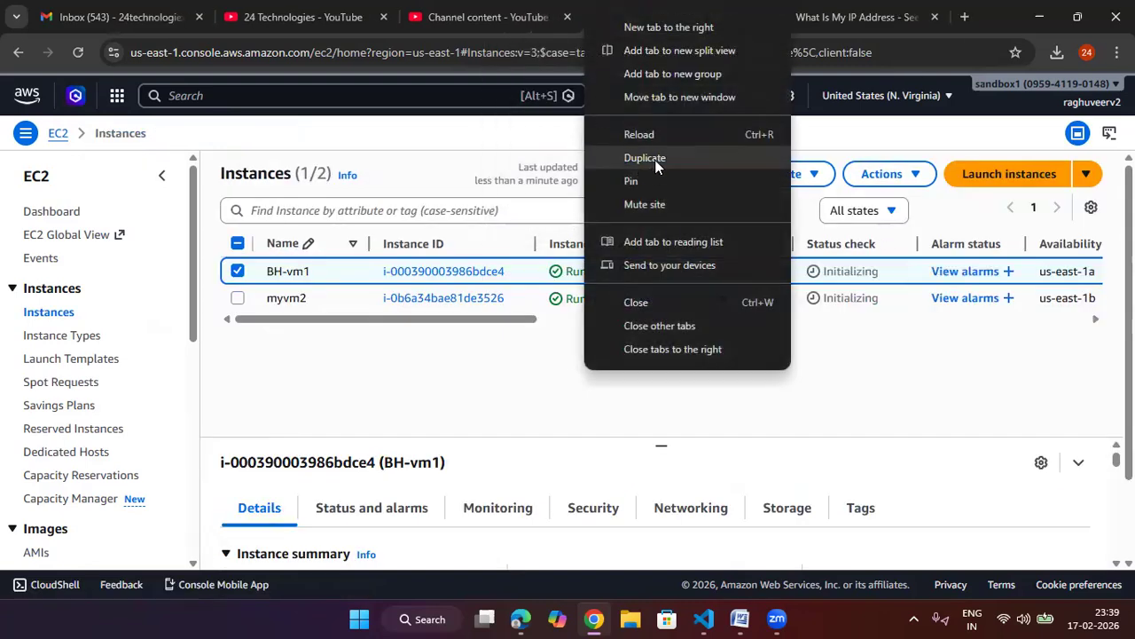
pyautogui.click(634, 158)
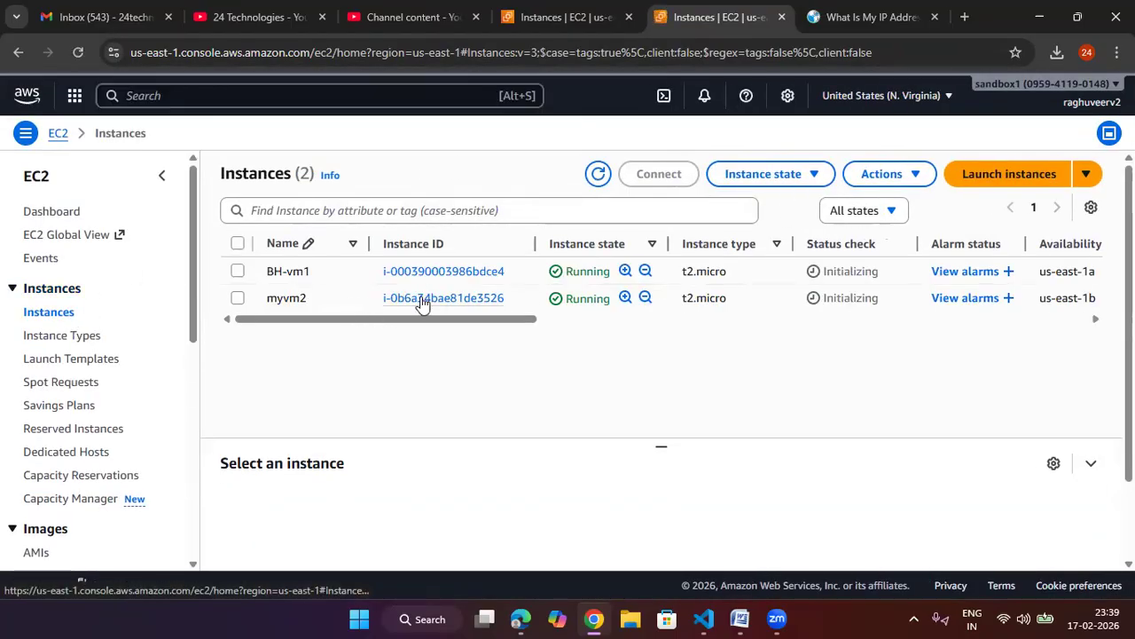
pyautogui.click(421, 299)
pyautogui.click(572, 19)
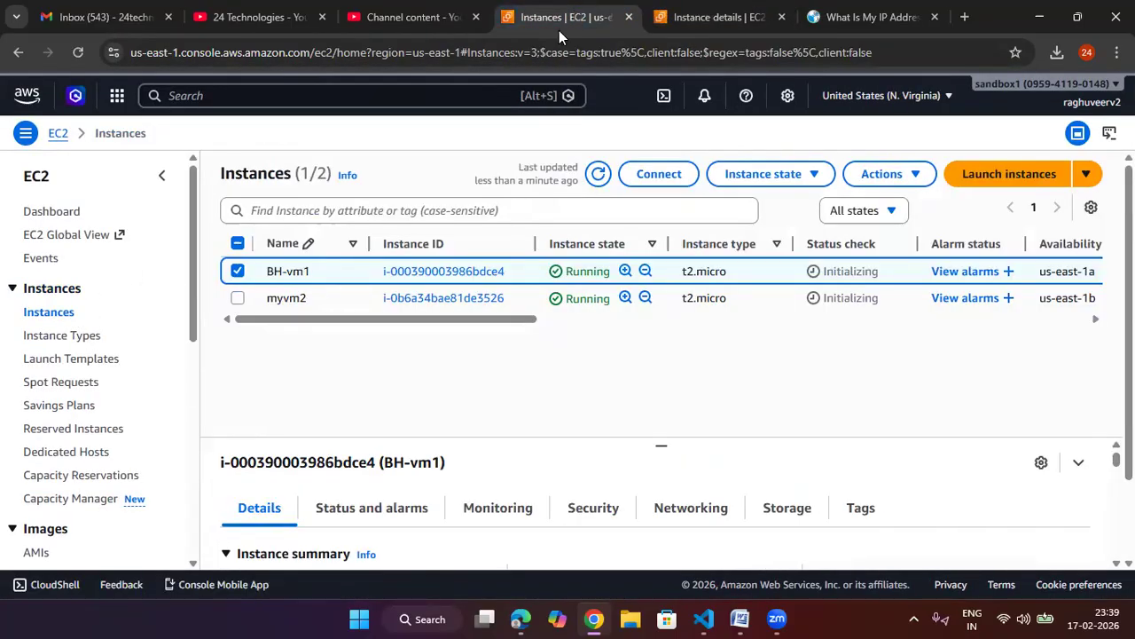
pyautogui.click(443, 271)
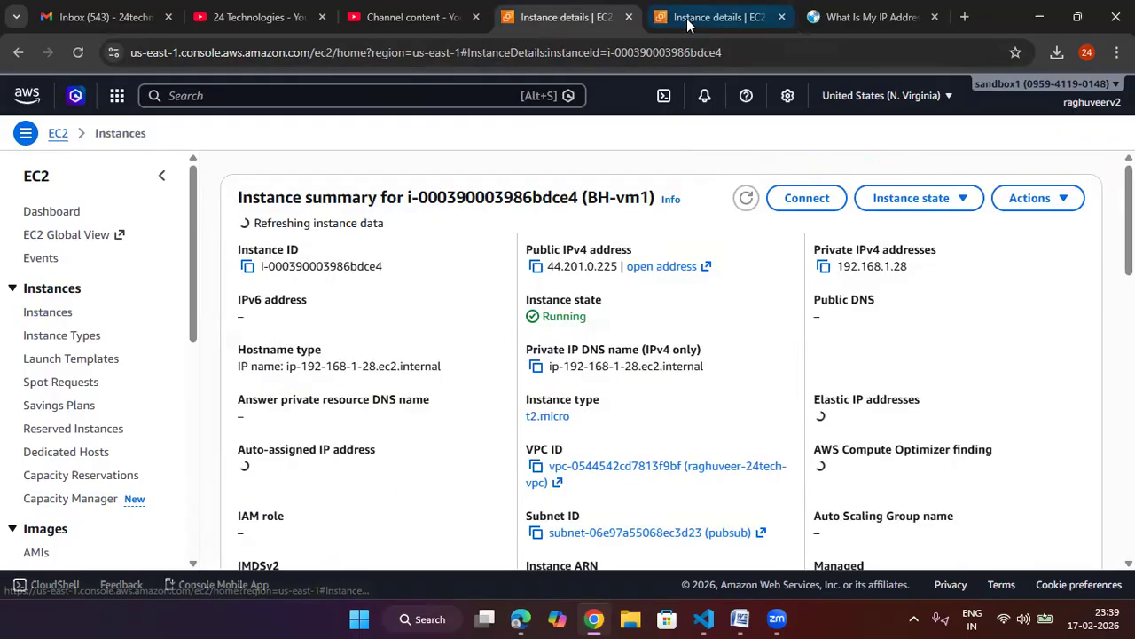
# Step: Examine myvm2's public IPv4 address and its Connect page, then return to its details
pyautogui.click(714, 17)
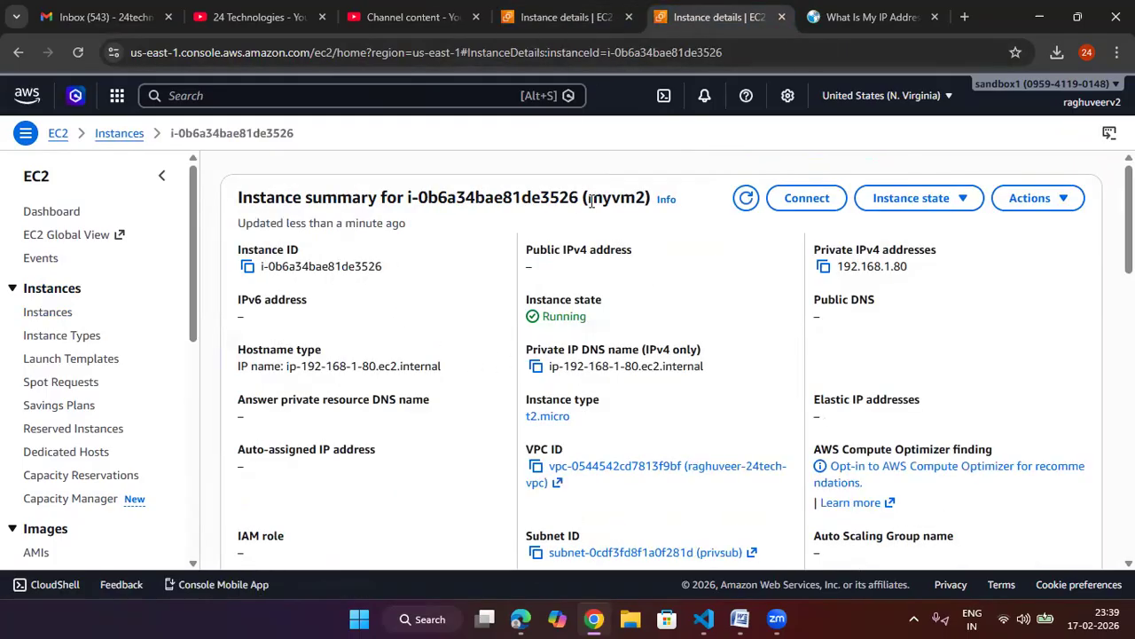
pyautogui.moveTo(634, 197); pyautogui.dragTo(620, 208)
pyautogui.moveTo(621, 249); pyautogui.dragTo(588, 252)
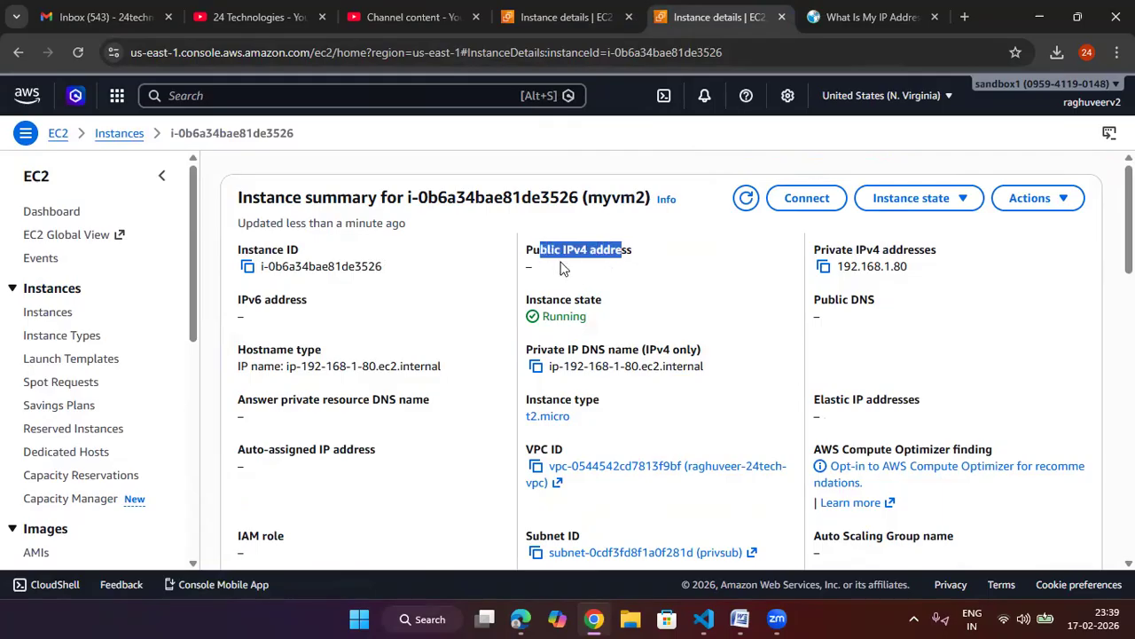
pyautogui.click(670, 276)
pyautogui.click(806, 198)
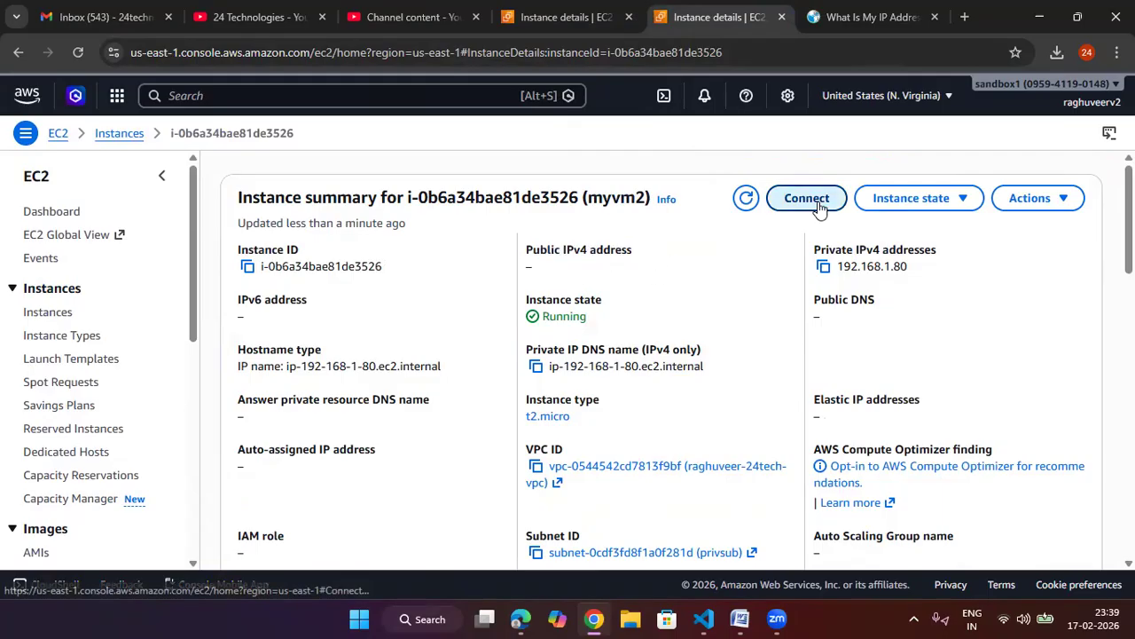
pyautogui.moveTo(308, 383); pyautogui.dragTo(66, 378)
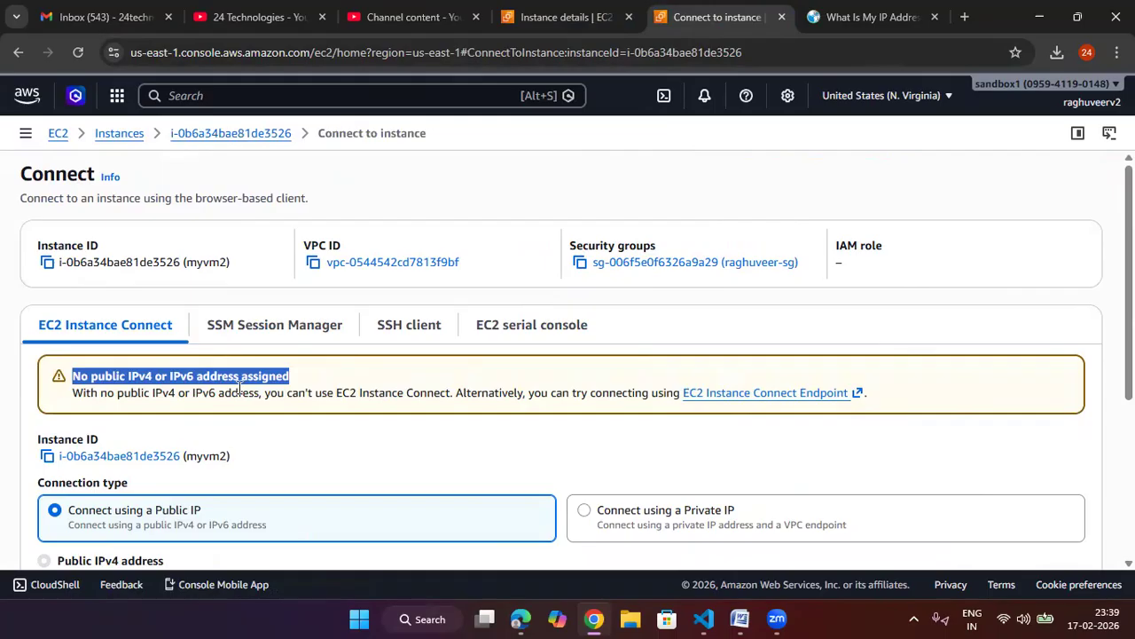
pyautogui.click(18, 52)
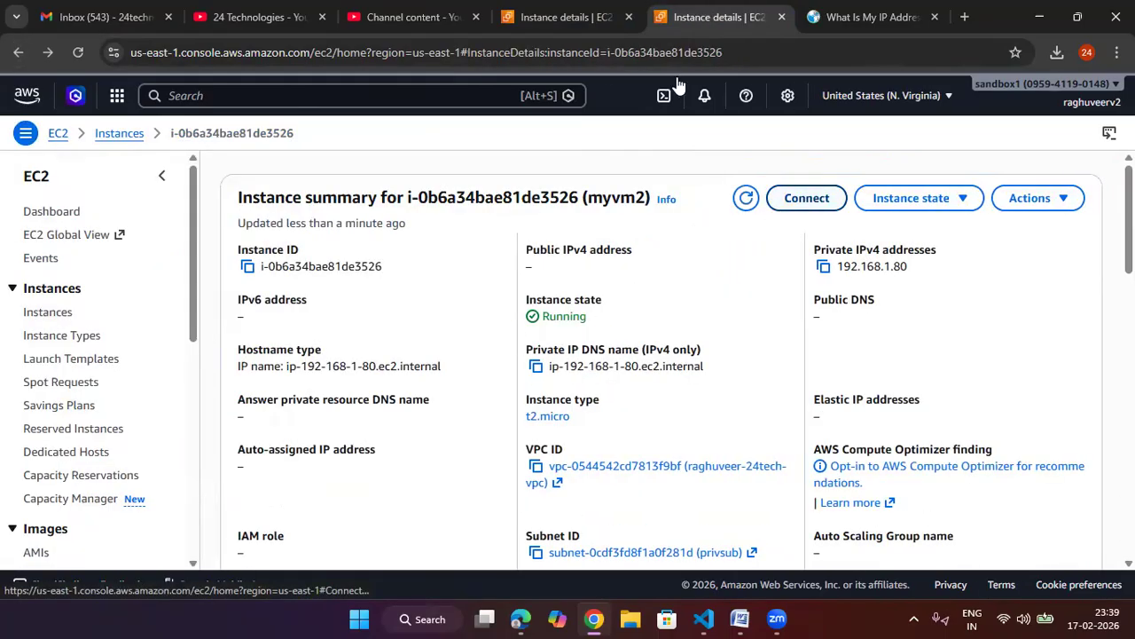
# Step: Connect to BH-vm1 through EC2 Instance Connect with the public IP as ec2-user
pyautogui.click(568, 17)
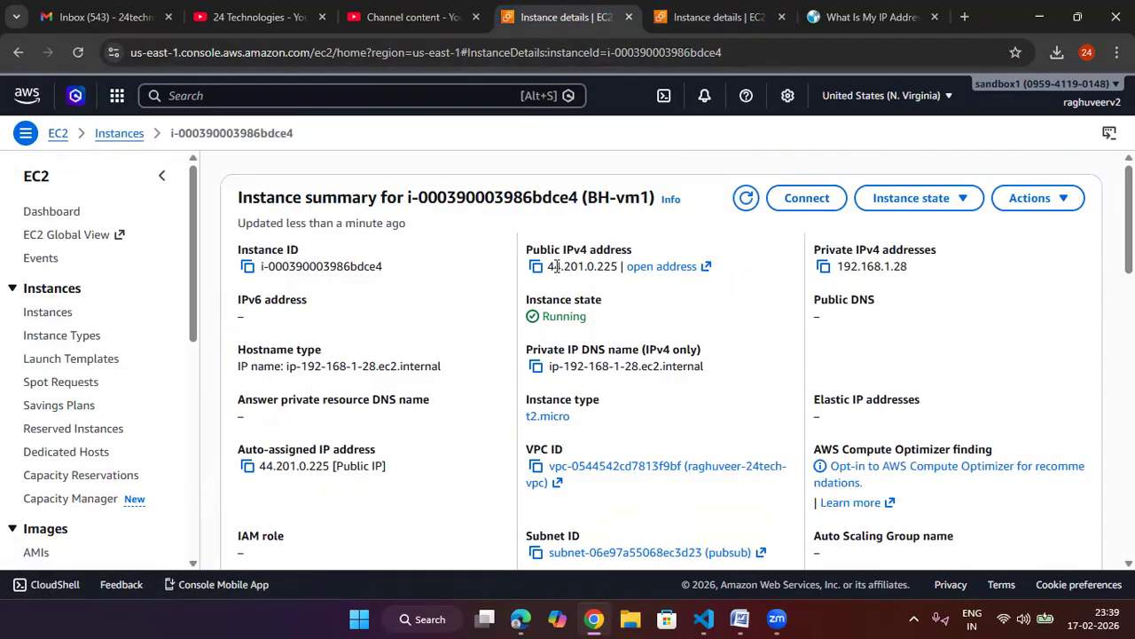
pyautogui.moveTo(616, 267); pyautogui.dragTo(547, 267)
pyautogui.click(802, 204)
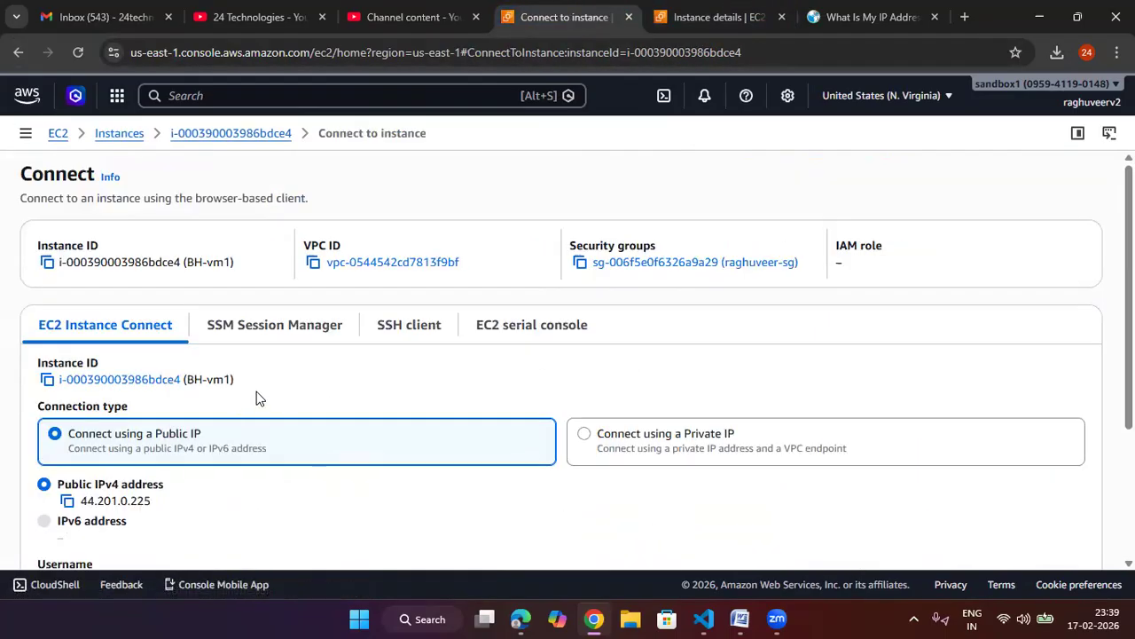
pyautogui.scroll(-1, 344, 371)
pyautogui.scroll(-2, 344, 371)
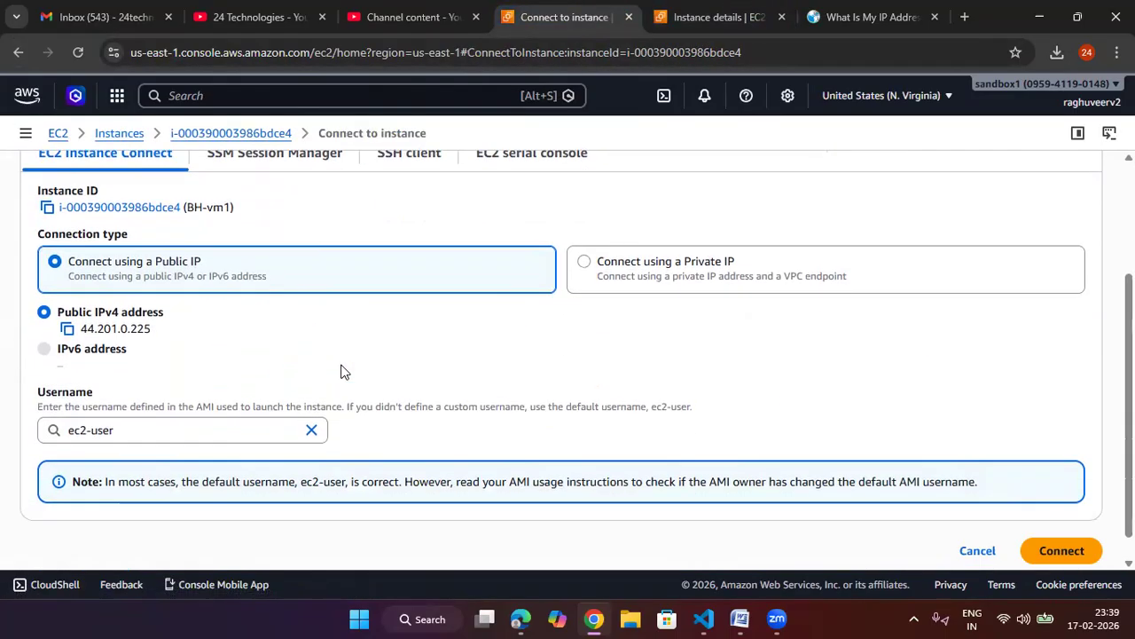
pyautogui.click(1052, 524)
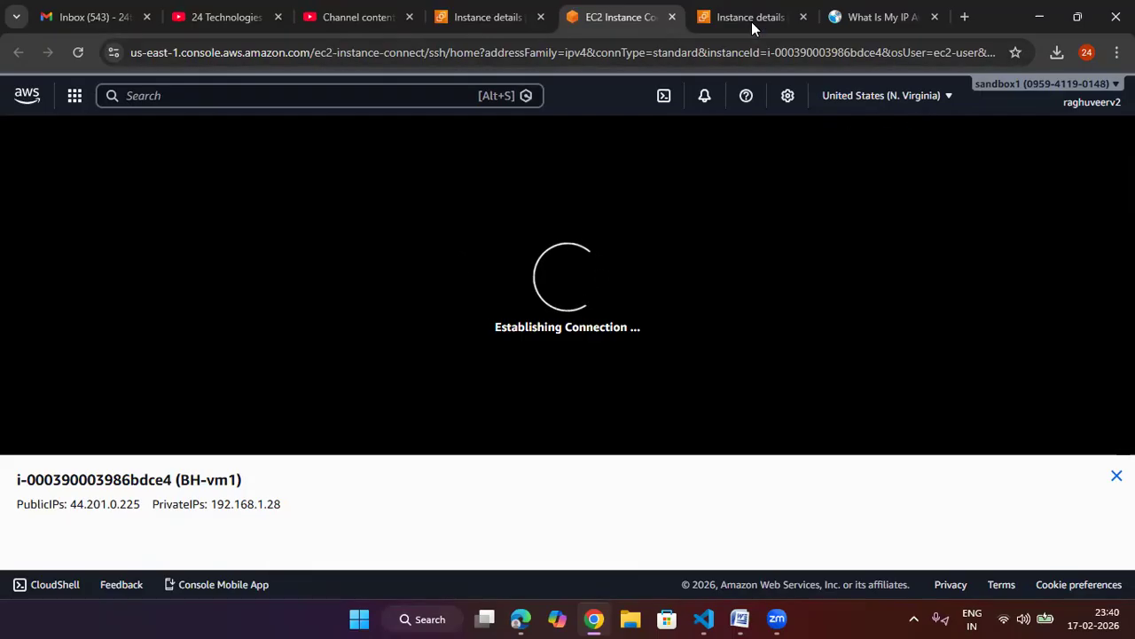
pyautogui.click(251, 256)
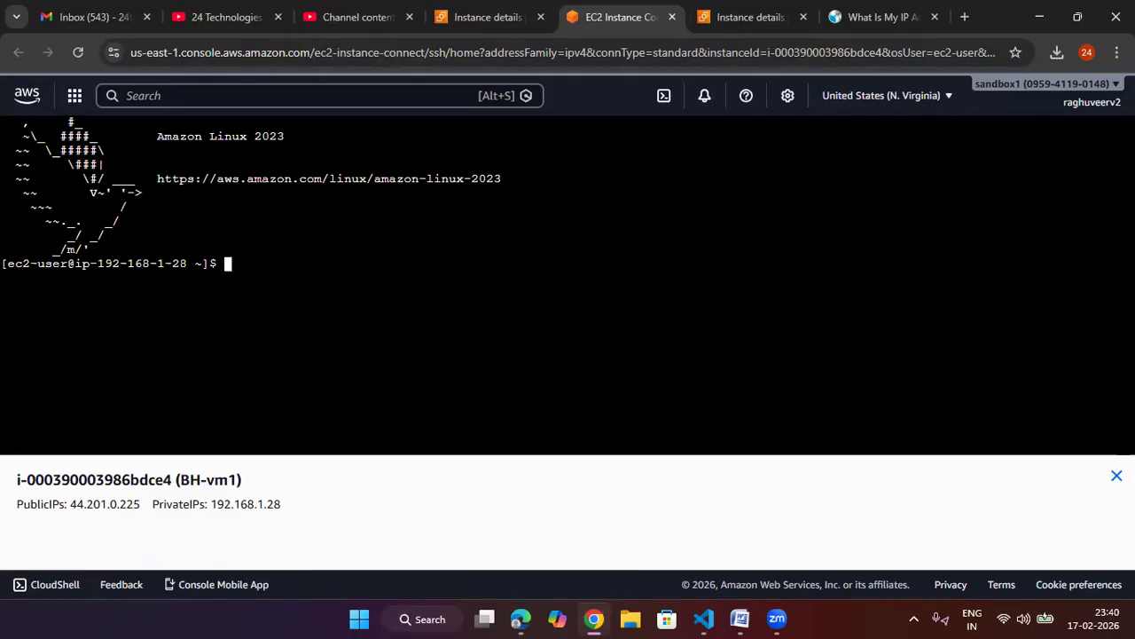
pyautogui.write('ping www.google.c')
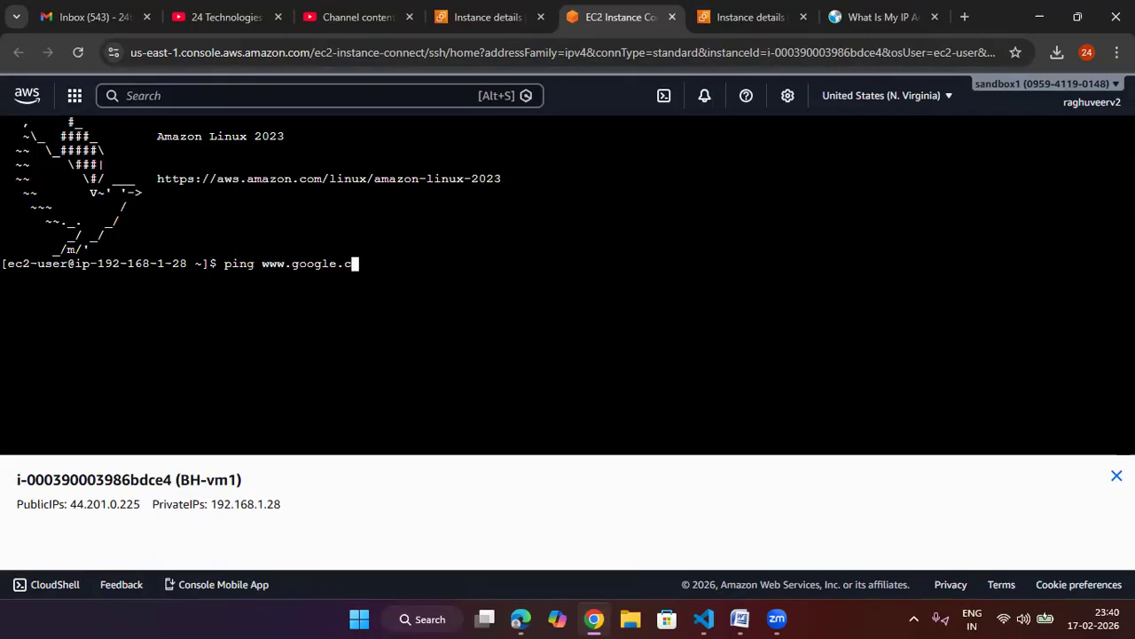
pyautogui.write('om')
pyautogui.press('Return')
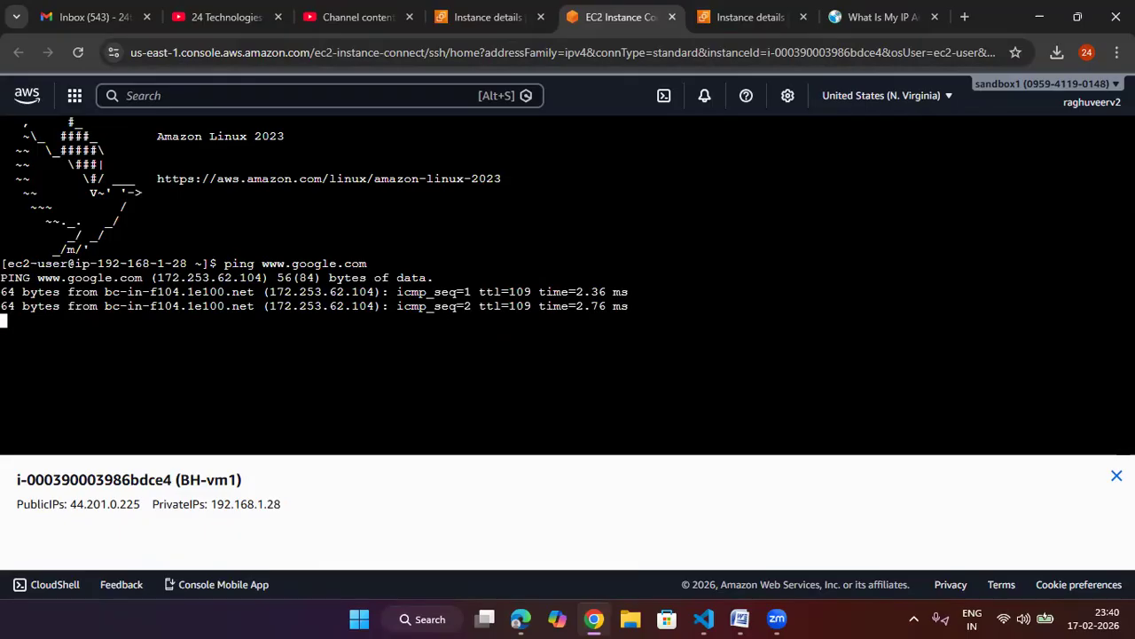
pyautogui.hotkey('ctrl', 'z')
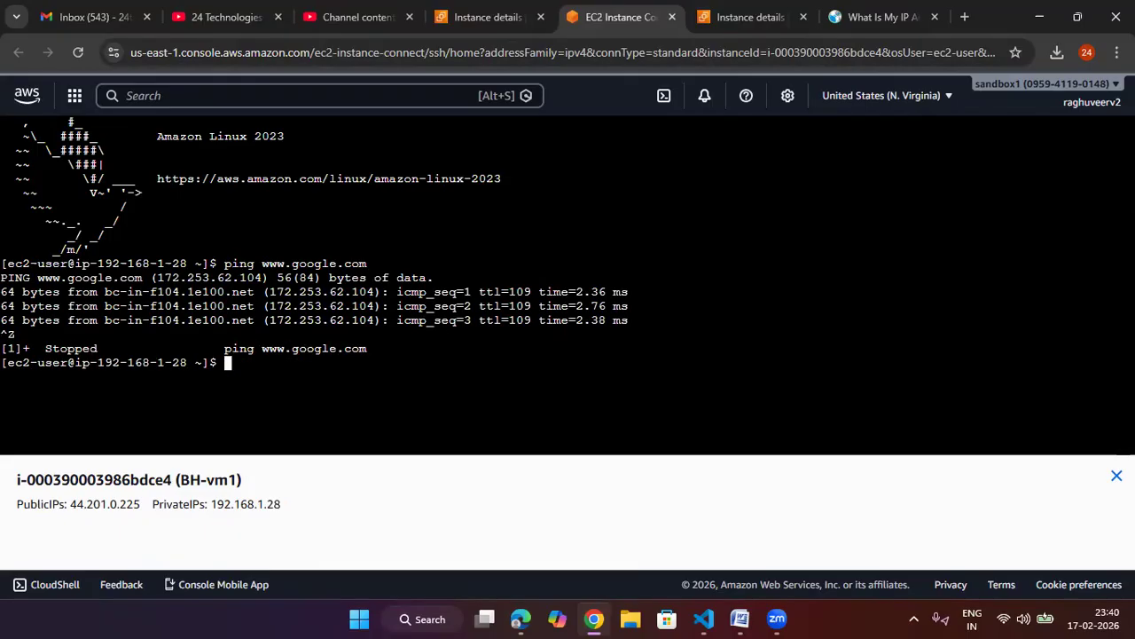
pyautogui.write('ping www.ins')
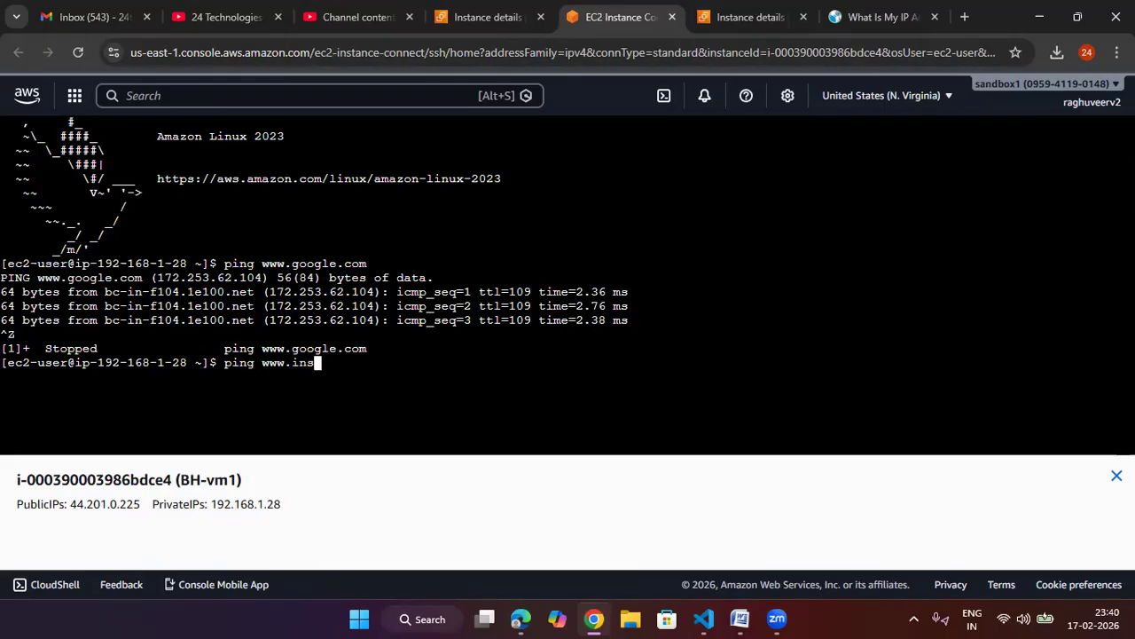
pyautogui.write('tagram')
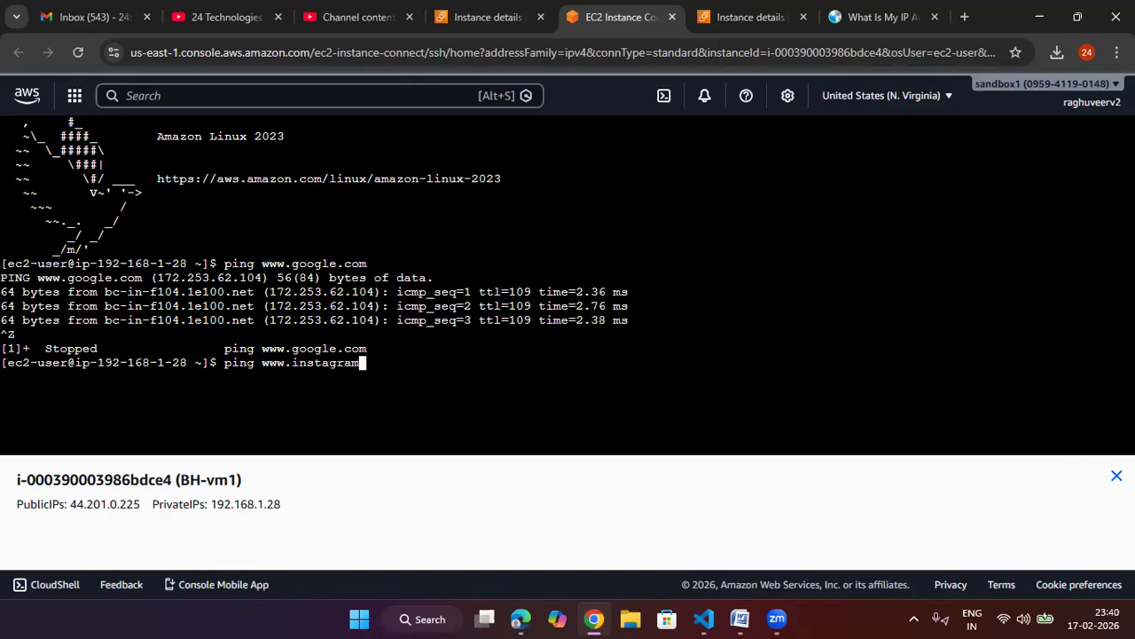
pyautogui.write('.com')
pyautogui.press('Return')
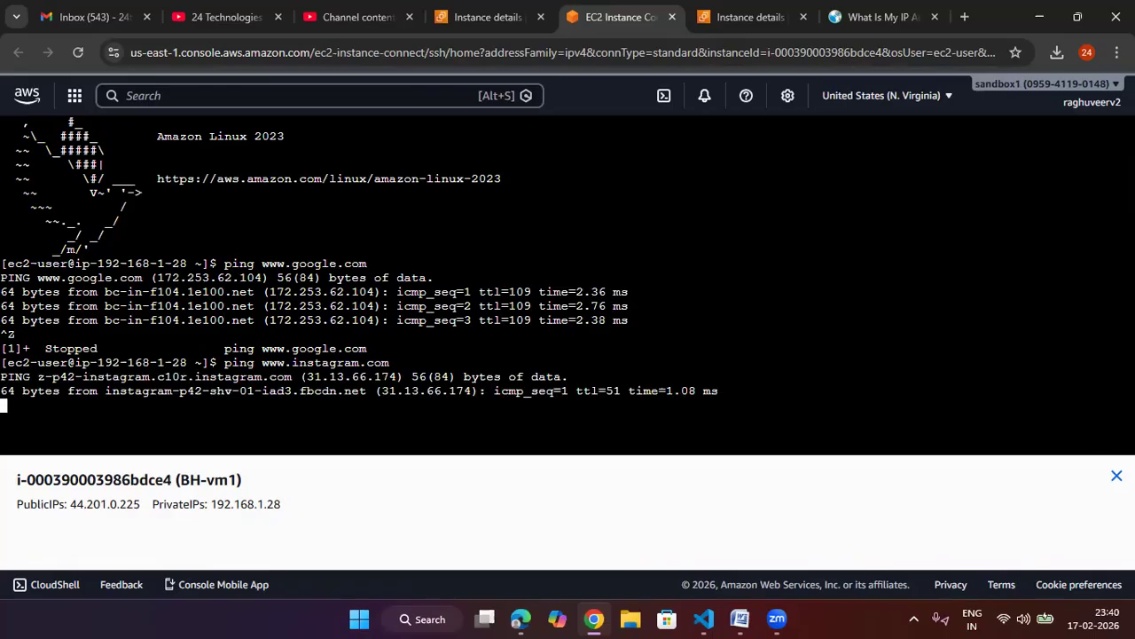
pyautogui.hotkey('ctrl', 'z')
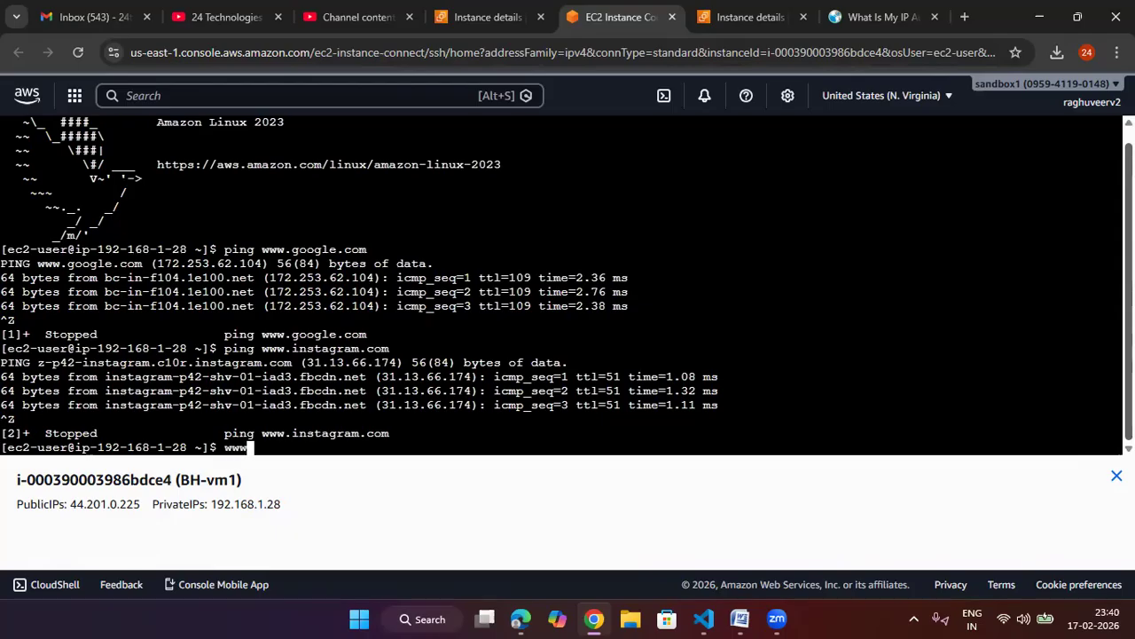
pyautogui.write('ping www.raghuveer.com')
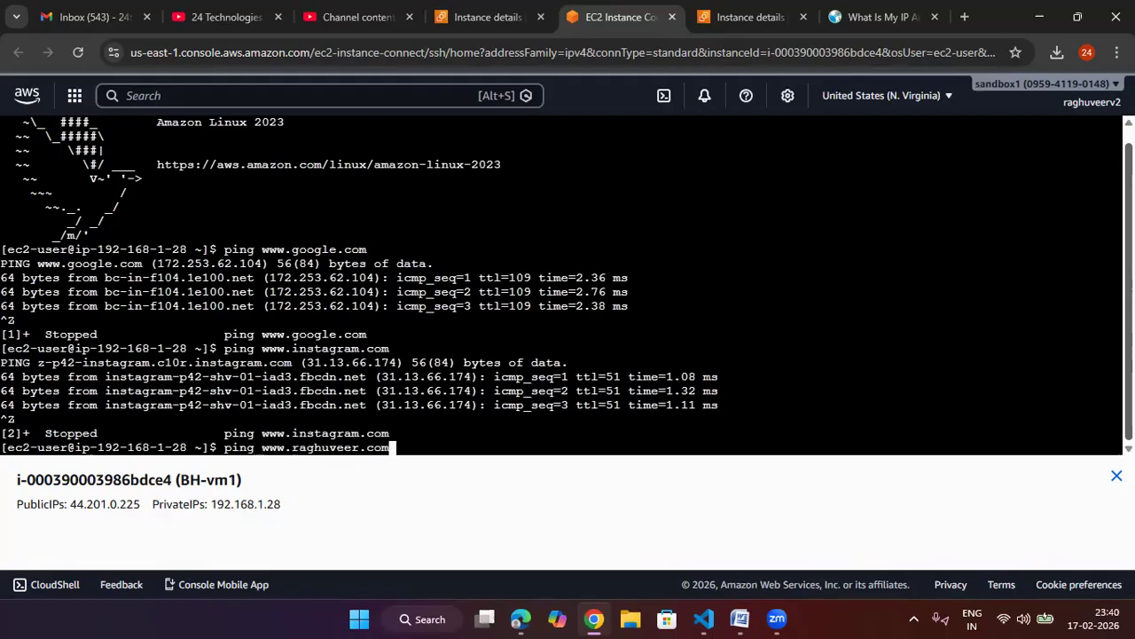
pyautogui.press('Return')
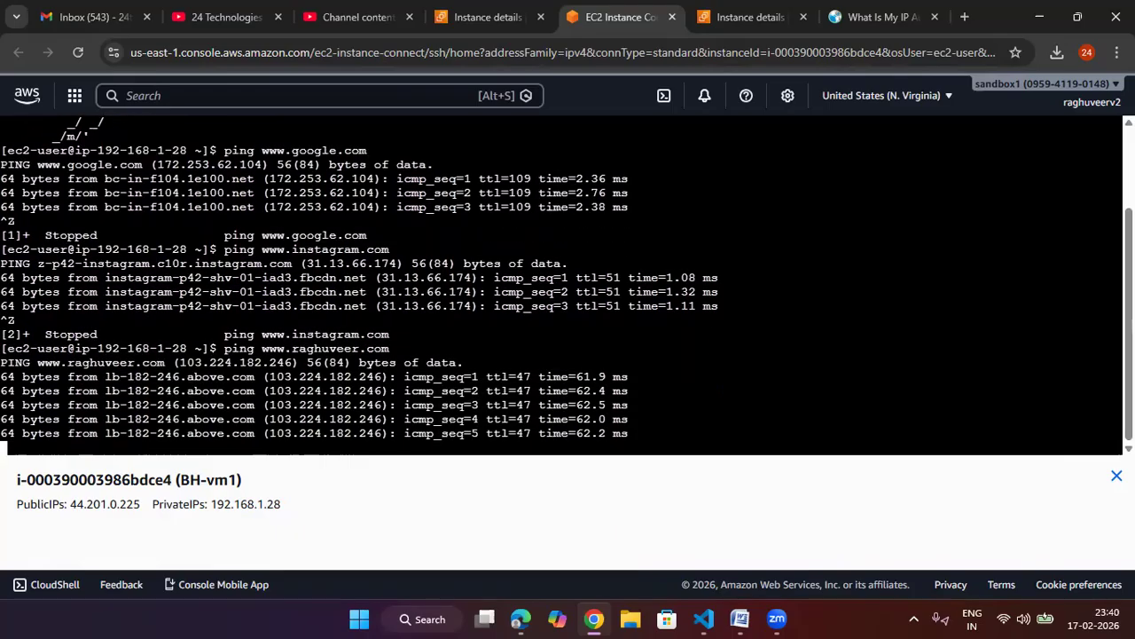
pyautogui.hotkey('ctrl', 'z')
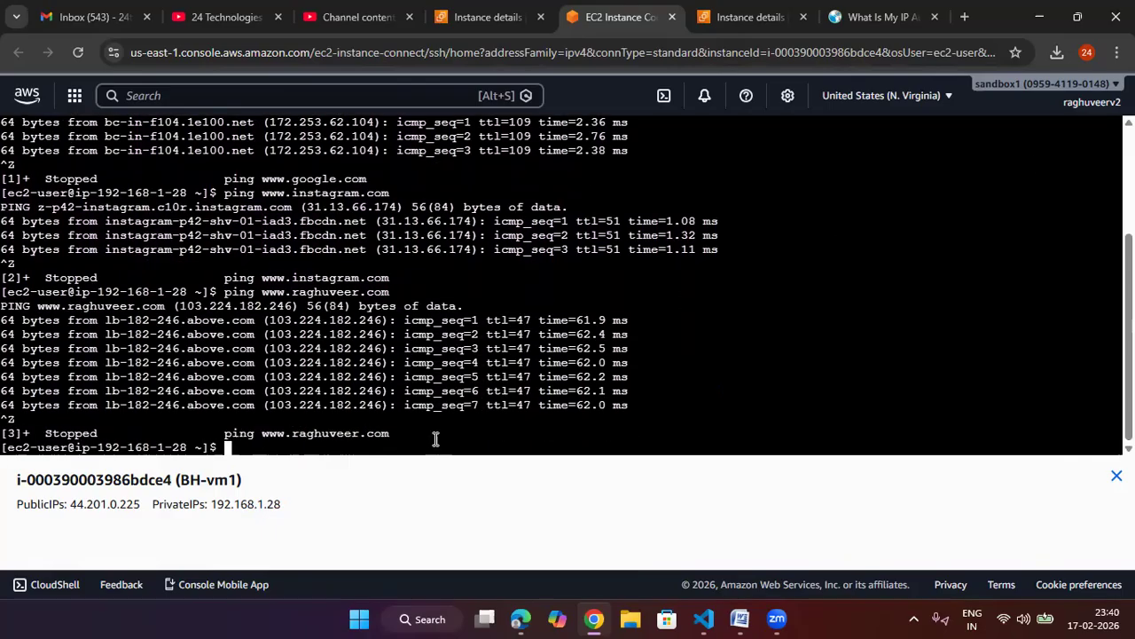
pyautogui.write('clear')
pyautogui.press('Return')
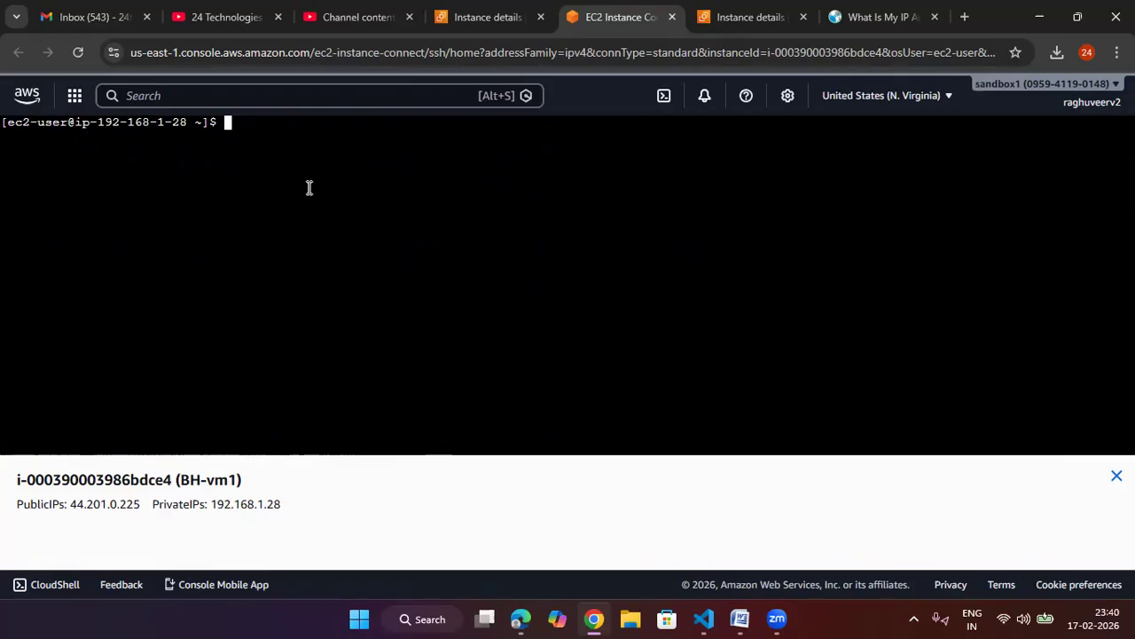
# Step: Open the SSH client connection instructions for myvm2
pyautogui.click(745, 16)
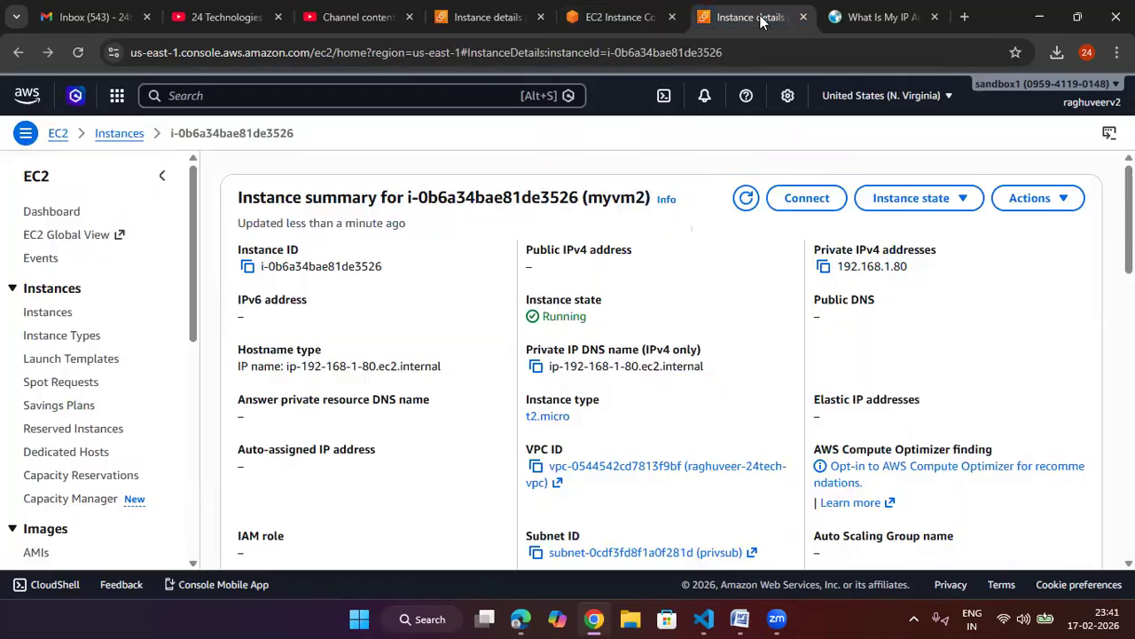
pyautogui.click(799, 206)
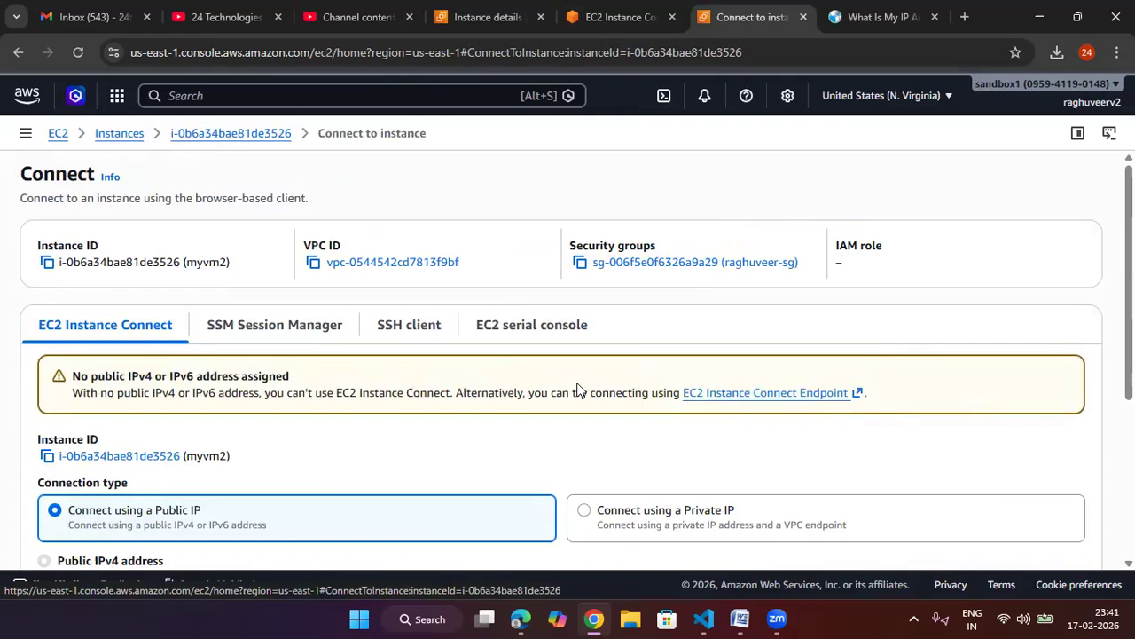
pyautogui.click(409, 325)
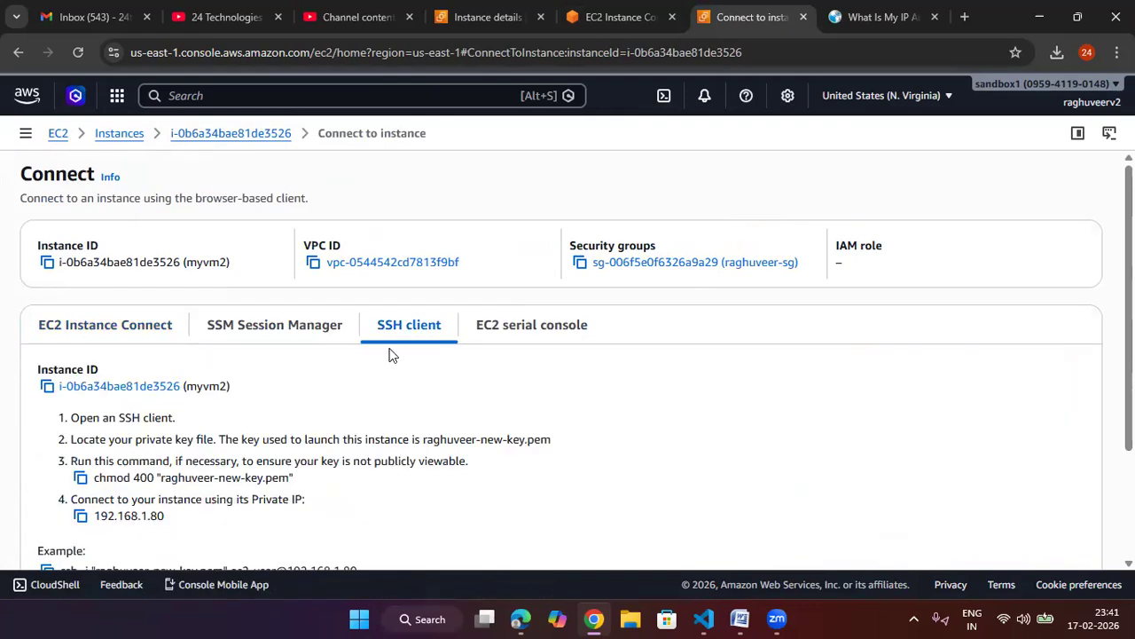
pyautogui.scroll(-1, 281, 416)
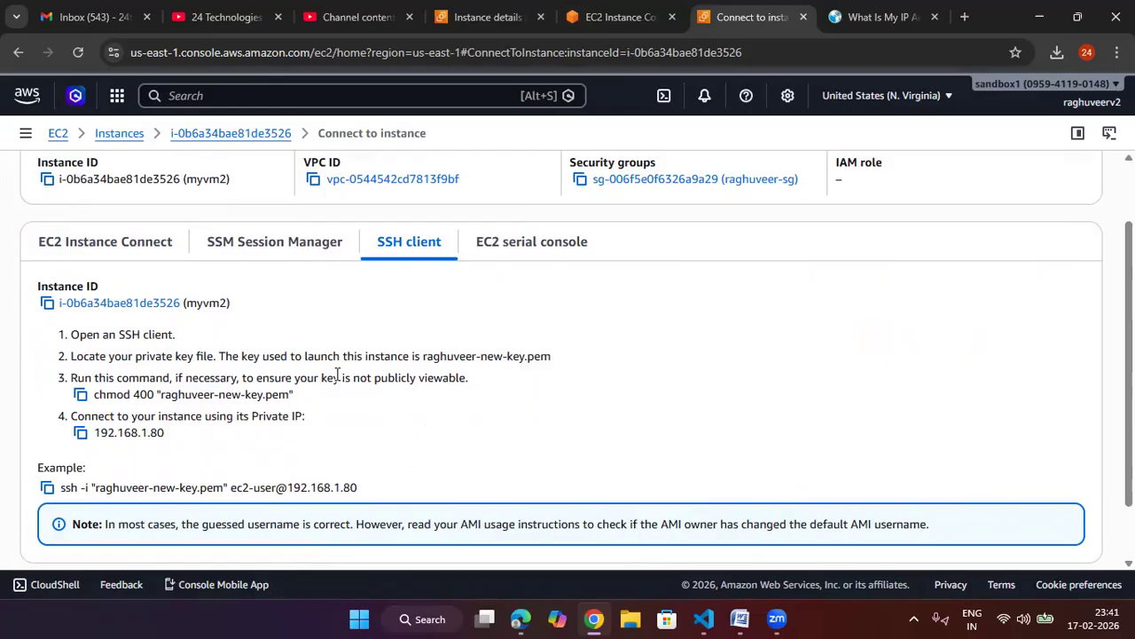
# Step: Search Google for putty download in another browser tab
pyautogui.click(878, 17)
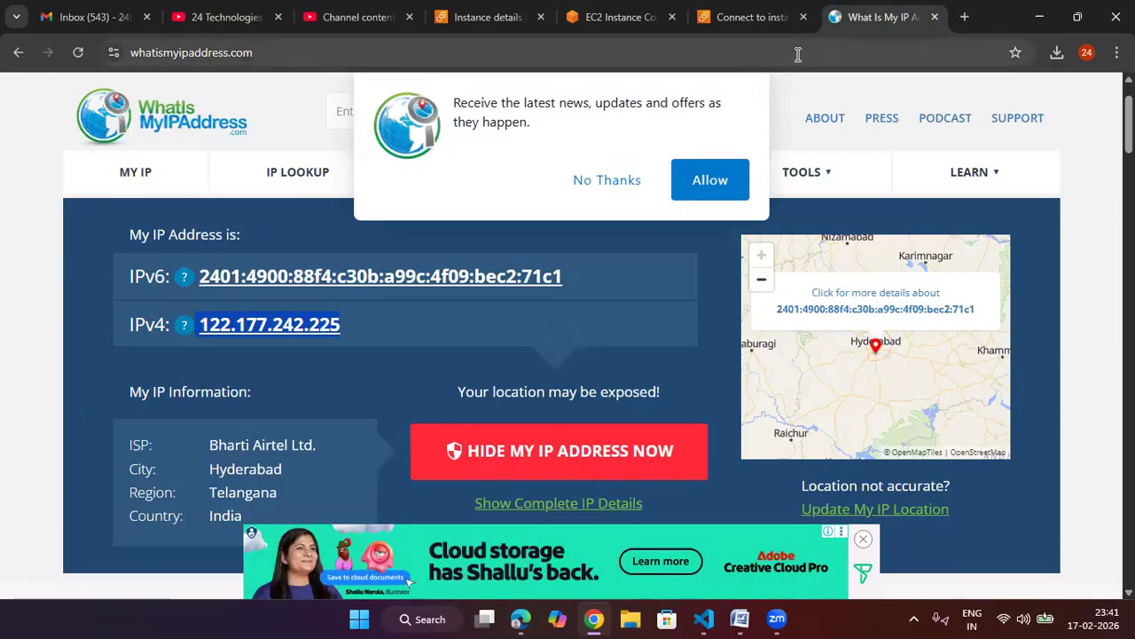
pyautogui.click(799, 54)
pyautogui.write('g')
pyautogui.press('Return')
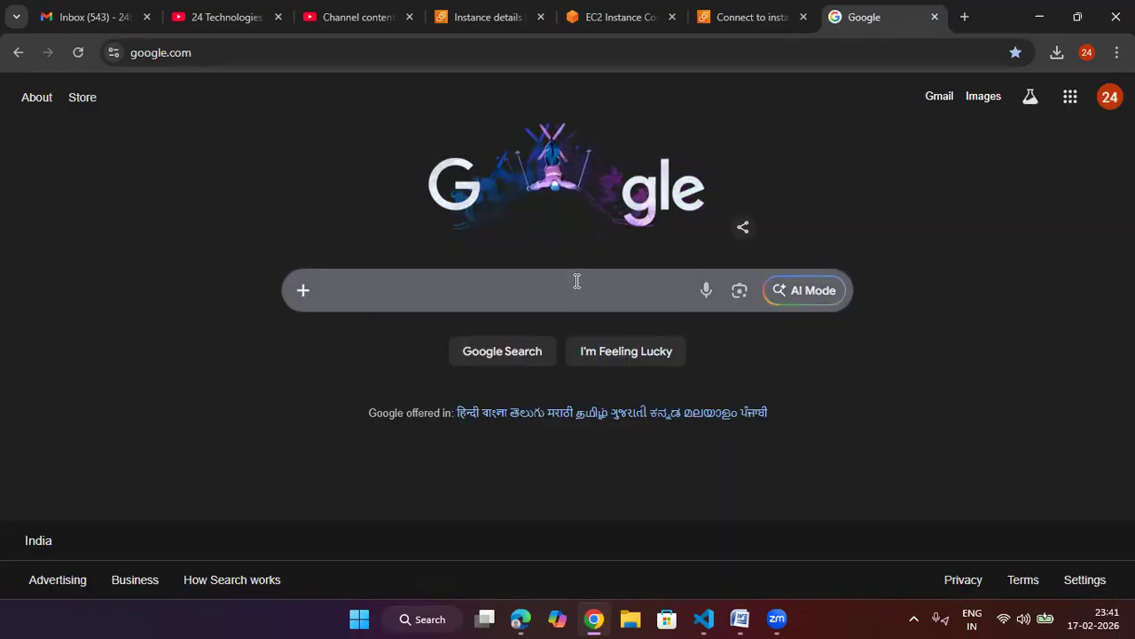
pyautogui.click(576, 281)
pyautogui.write('putt')
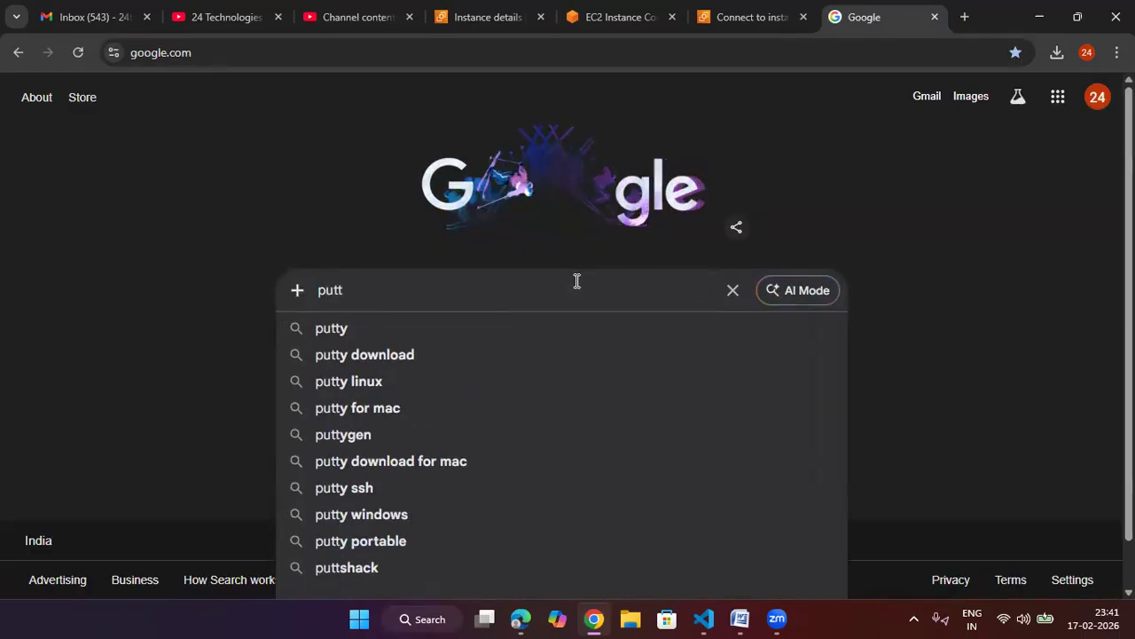
pyautogui.press('Down')
pyautogui.press('Down')
pyautogui.press('Return')
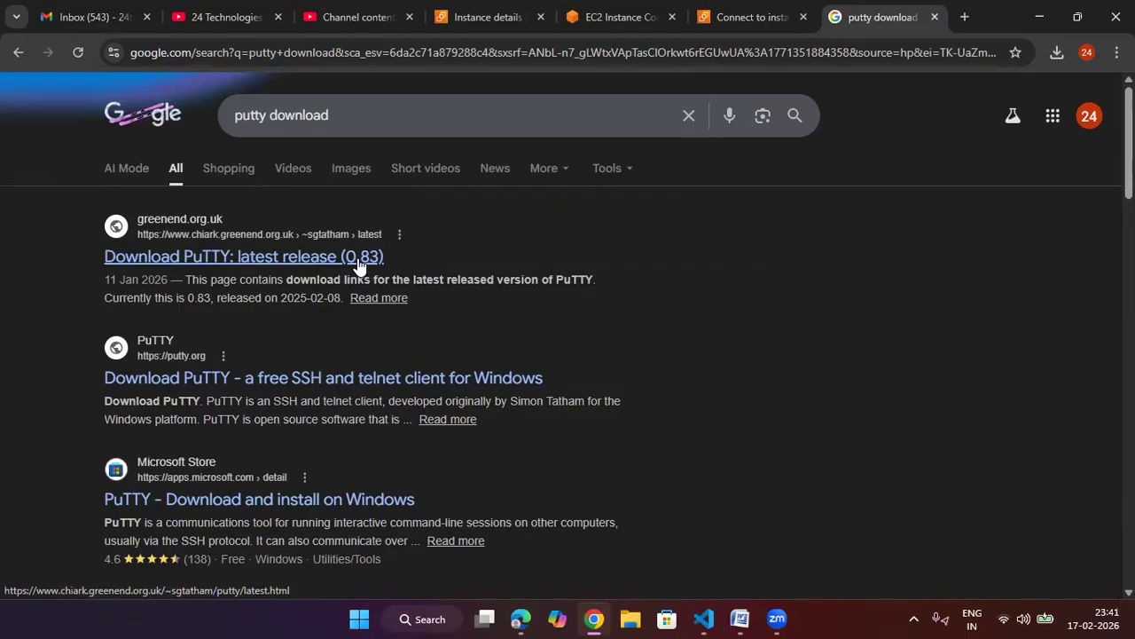
# Step: Copy the key file name raghuveer-new-key.pem from myvm2's SSH client instructions
pyautogui.click(730, 20)
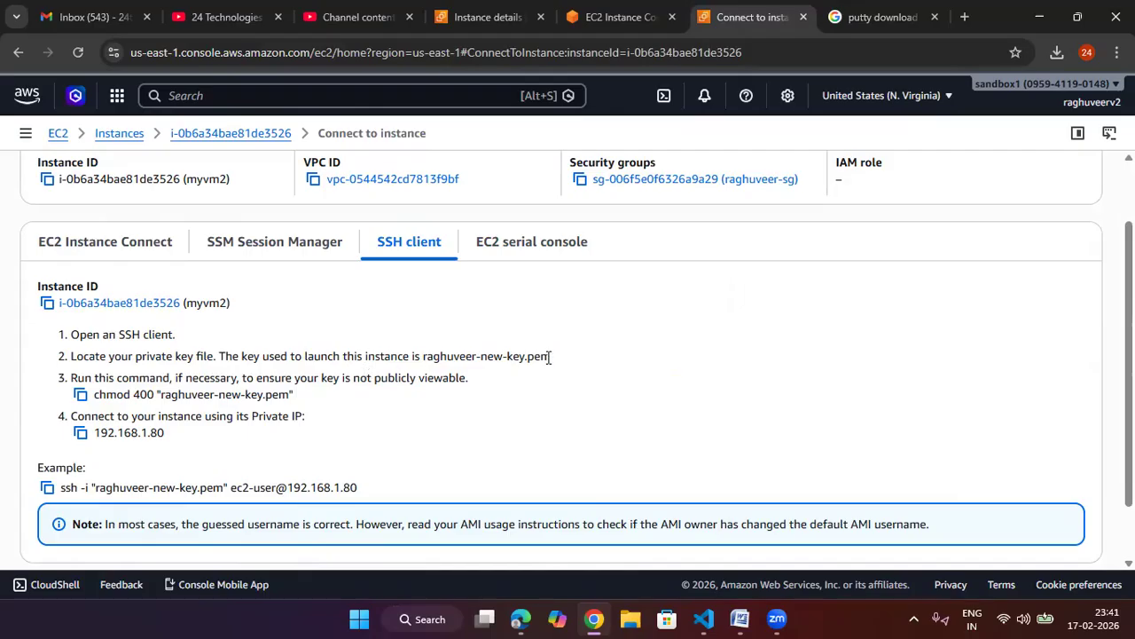
pyautogui.moveTo(552, 356); pyautogui.dragTo(427, 357)
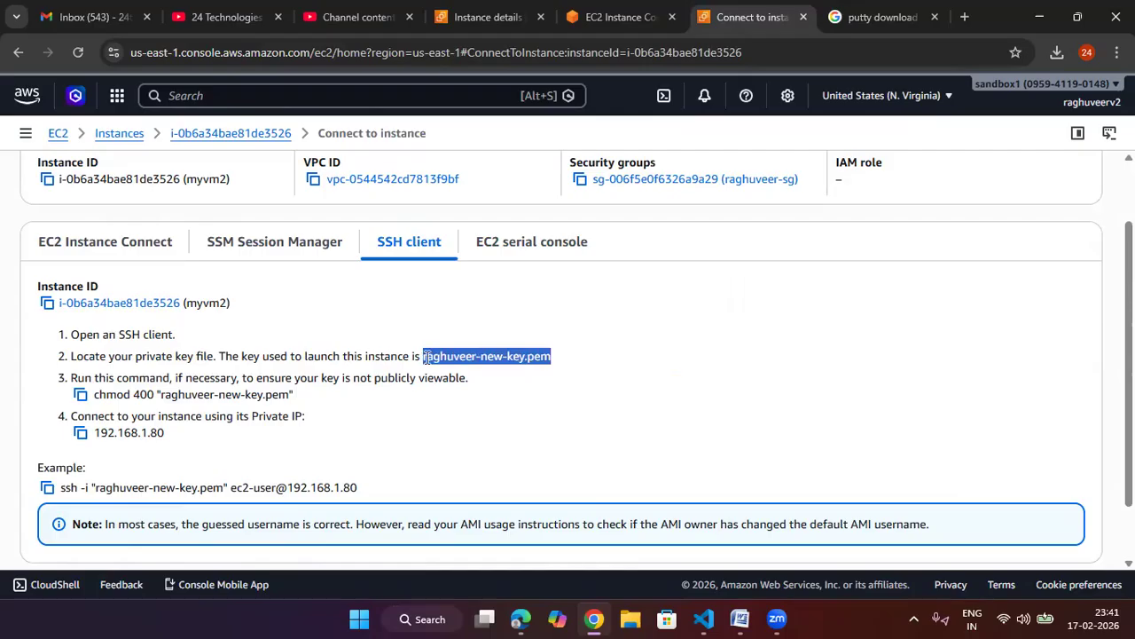
pyautogui.rightClick(427, 356)
pyautogui.click(467, 369)
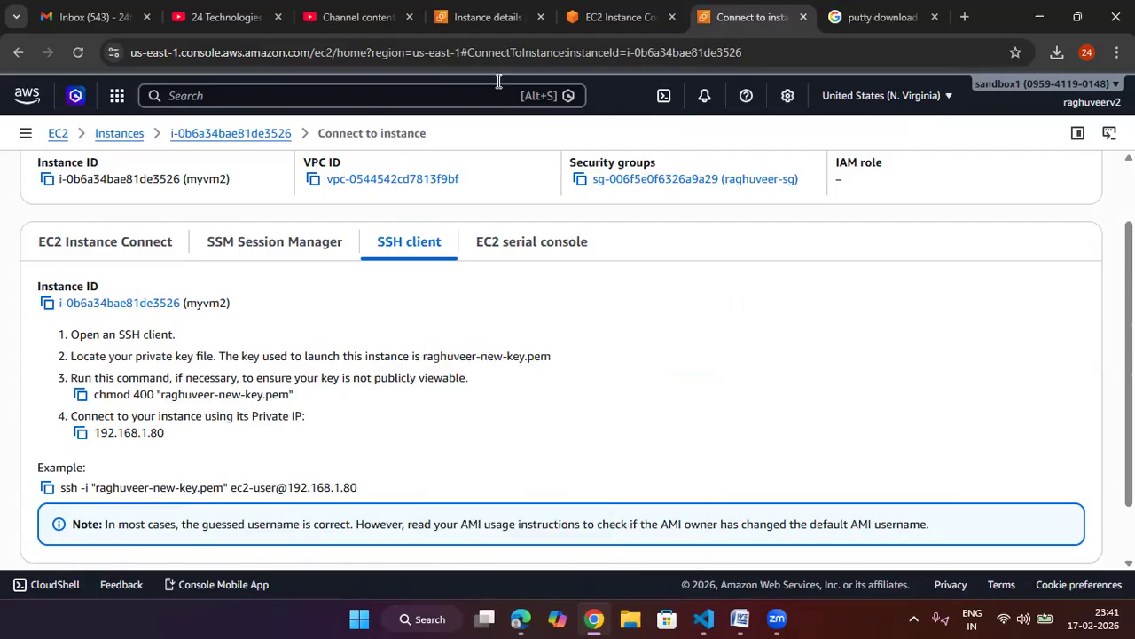
# Step: Open a new file raghuveer-new-key.pem in vi on BH-vm1
pyautogui.click(597, 23)
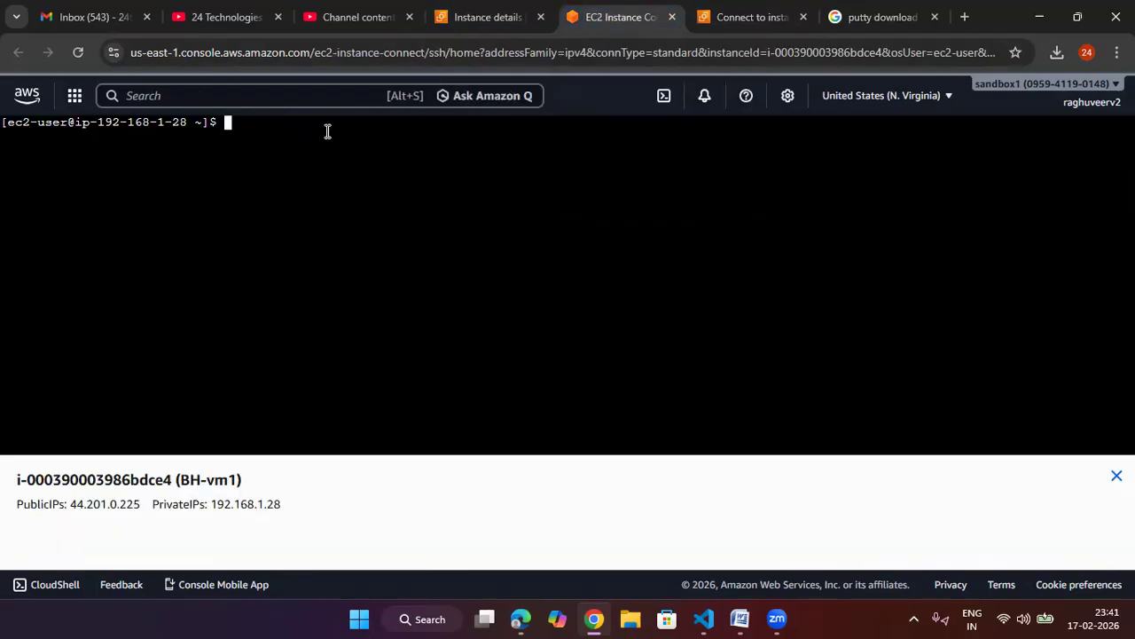
pyautogui.write('vi')
pyautogui.rightClick(328, 131)
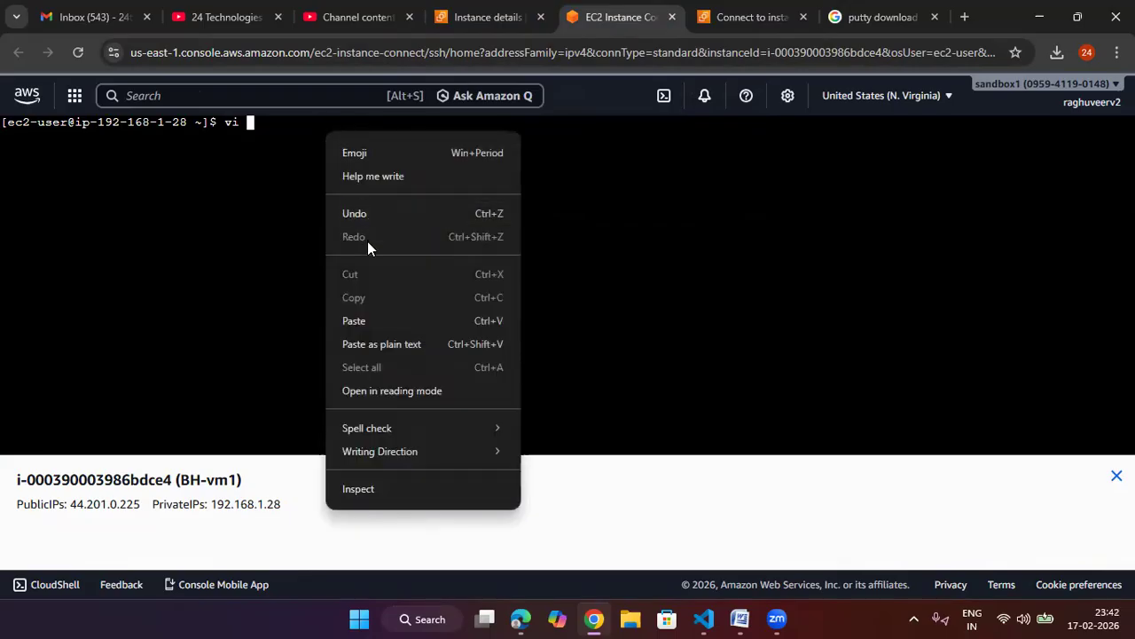
pyautogui.click(364, 321)
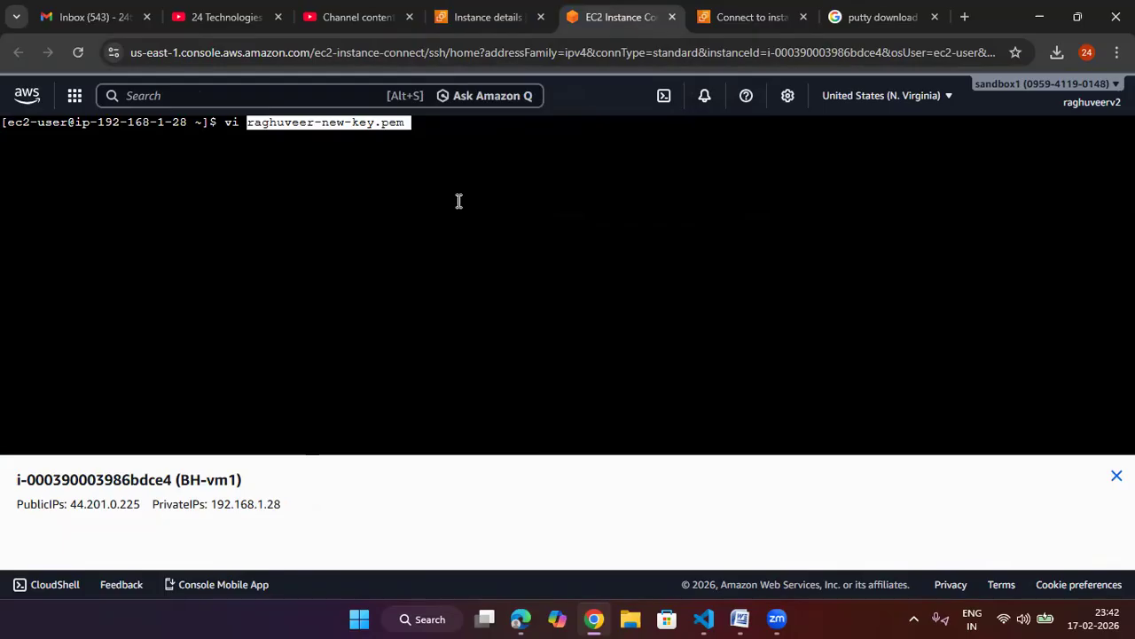
pyautogui.press('BackSpace')
pyautogui.press('BackSpace')
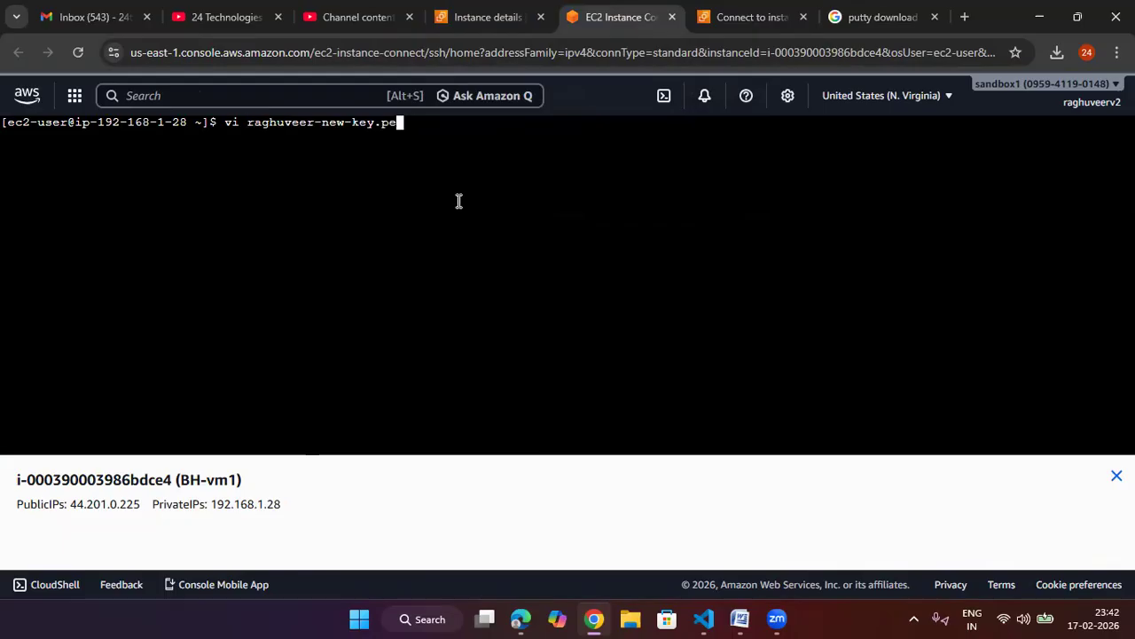
pyautogui.write('m')
pyautogui.press('Return')
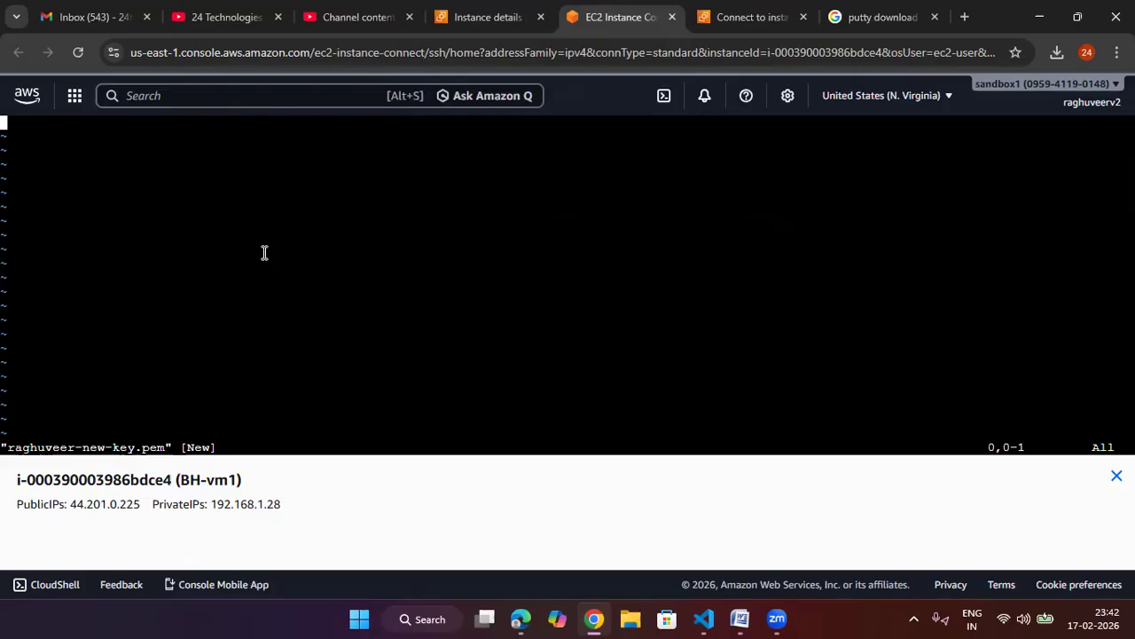
# Step: Paste the private key contents copied from the local key file into vi and force-save the file
pyautogui.press('i')
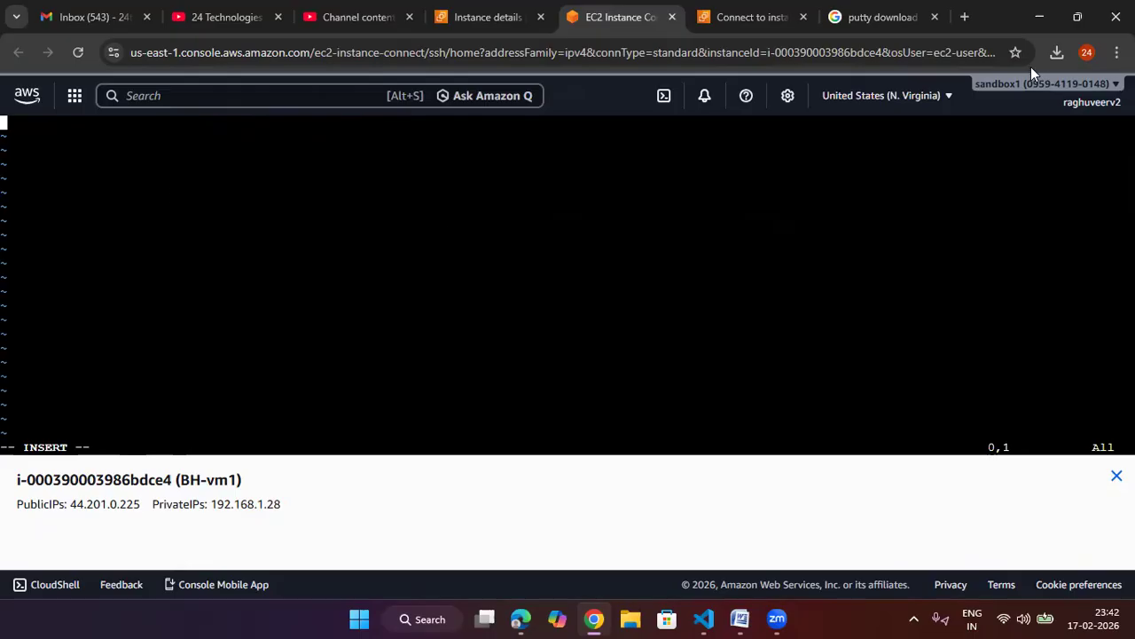
pyautogui.click(1056, 52)
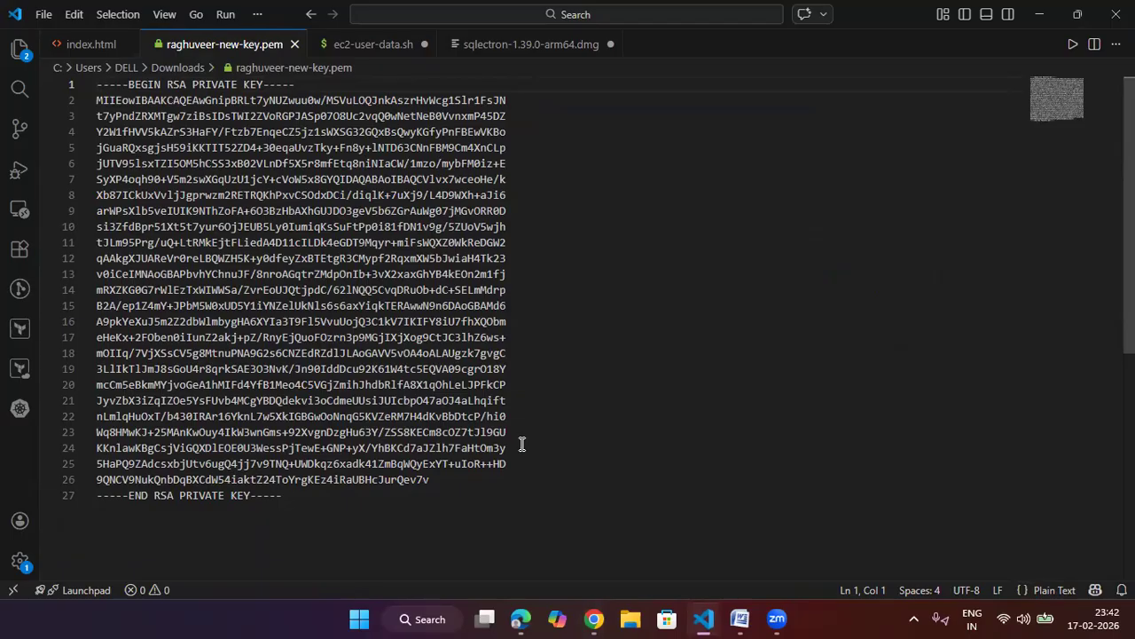
pyautogui.hotkey('ctrl', 'a')
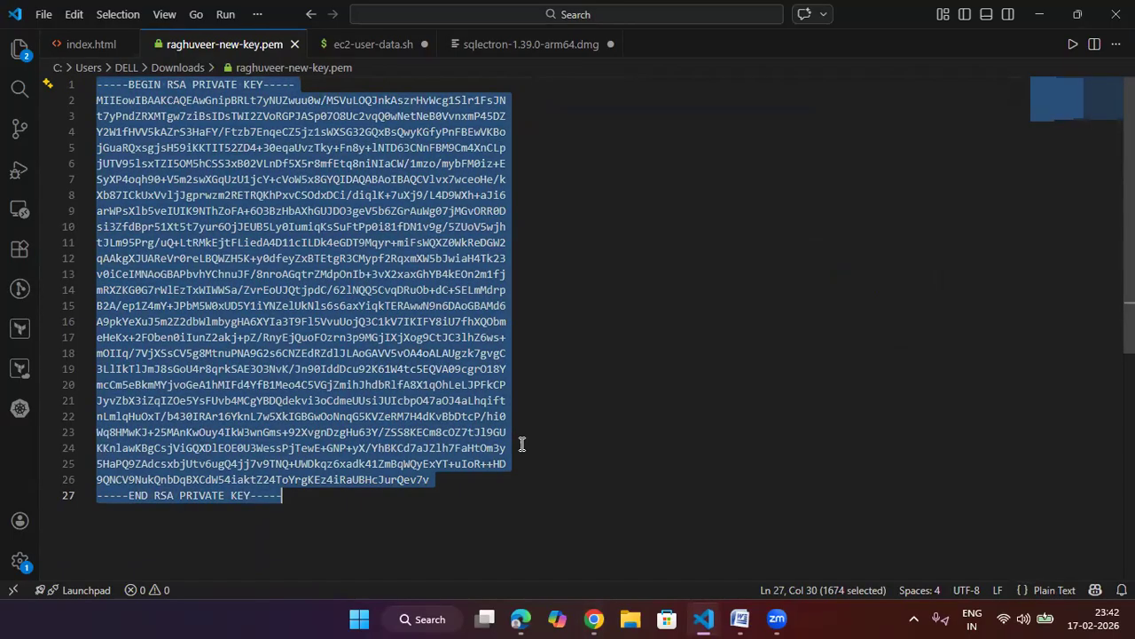
pyautogui.click(1032, 24)
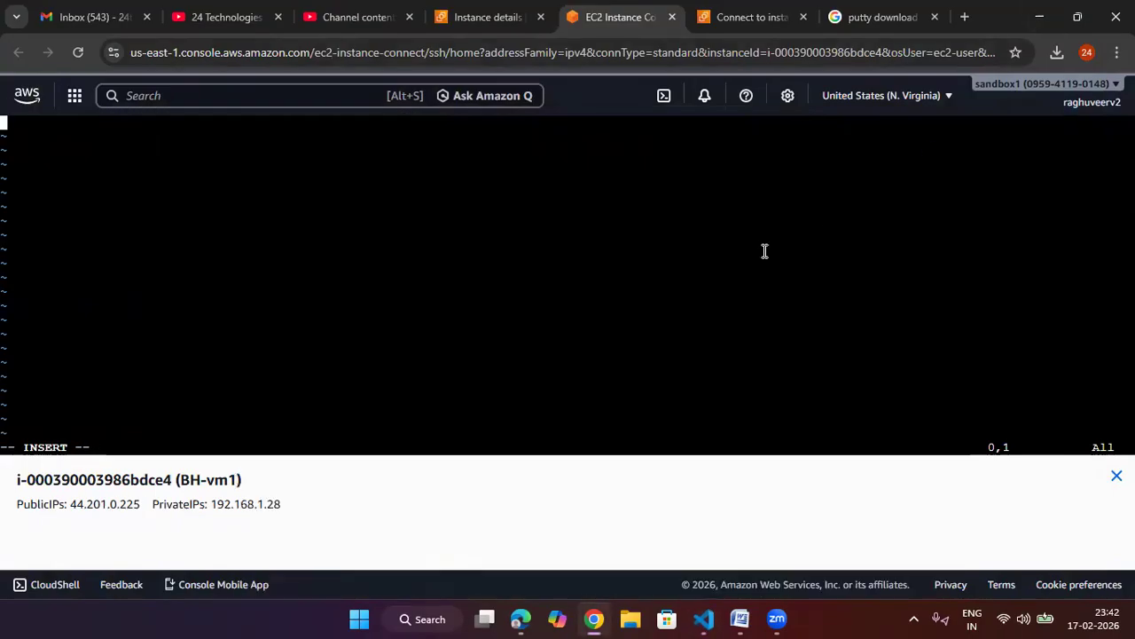
pyautogui.rightClick(497, 196)
pyautogui.click(561, 384)
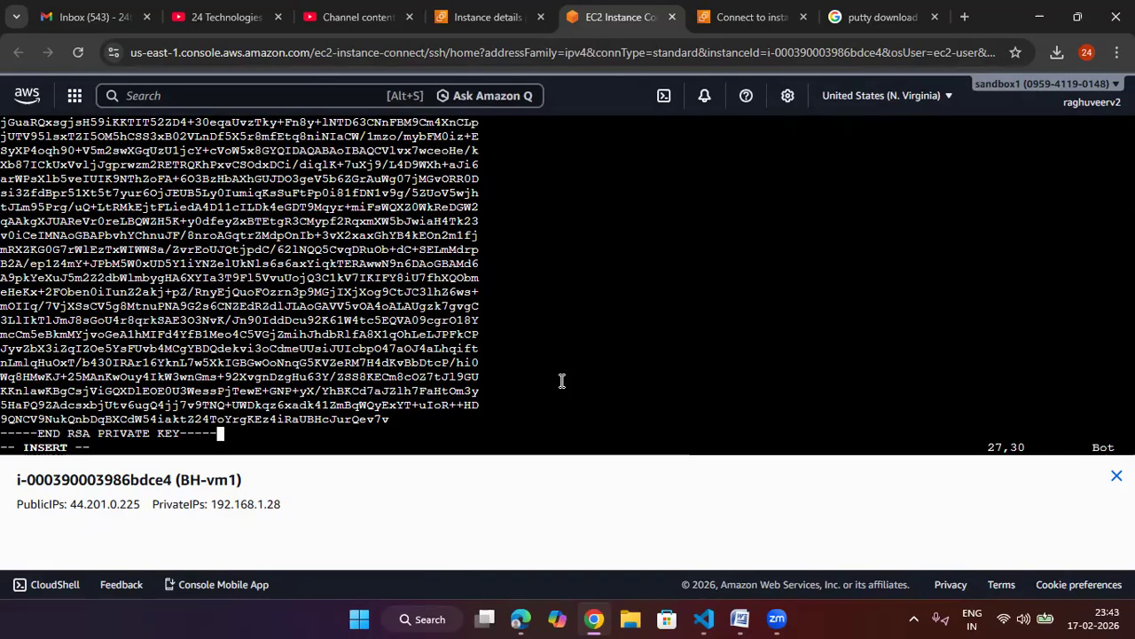
pyautogui.press('Escape')
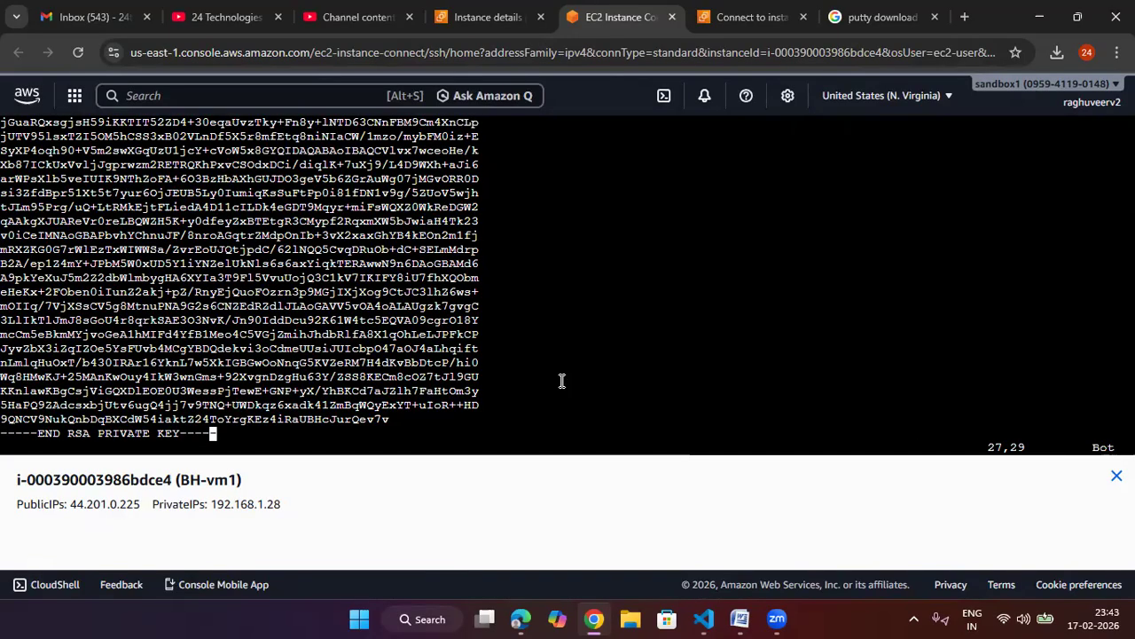
pyautogui.write(':w')
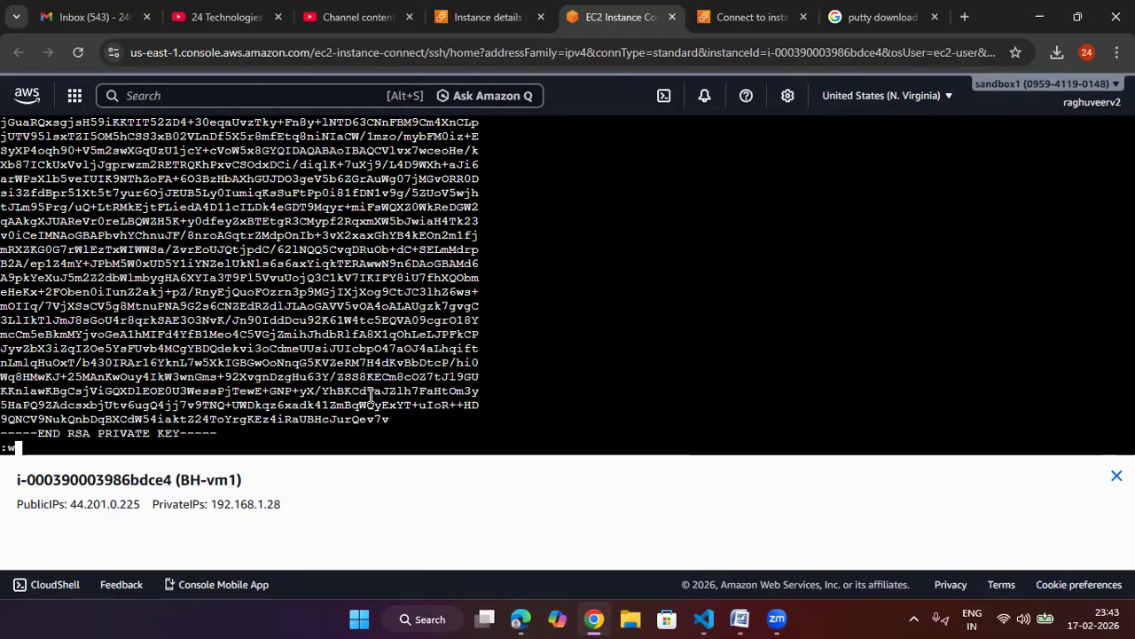
pyautogui.write('q!')
pyautogui.press('Return')
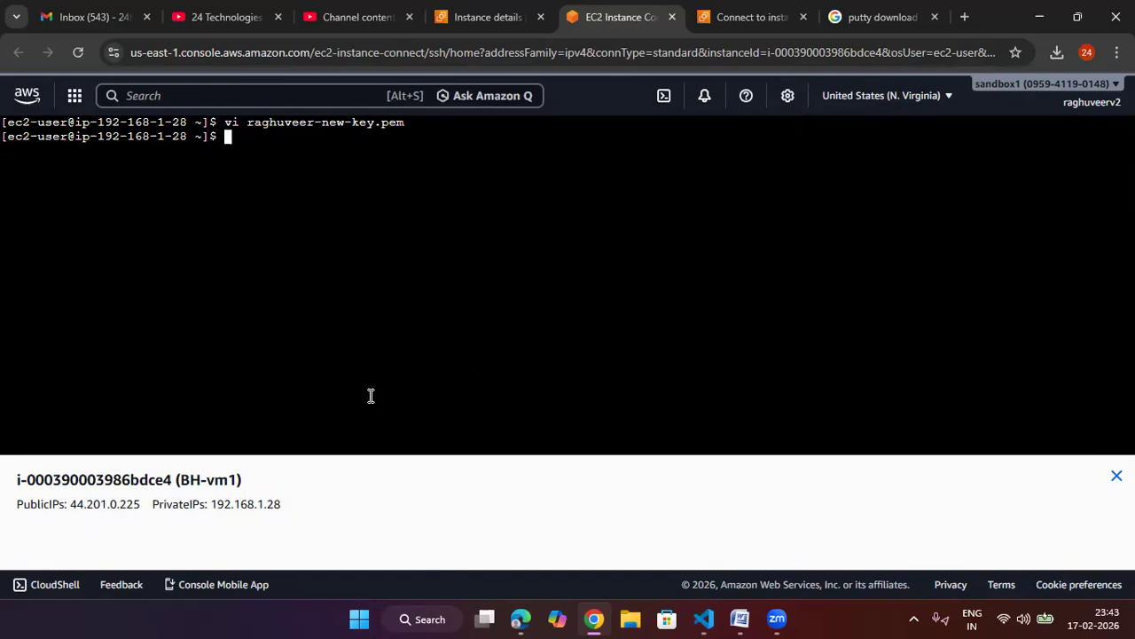
# Step: Display the contents of raghuveer-new-key.pem with cat
pyautogui.write('cat r')
pyautogui.press('Tab')
pyautogui.press('Return')
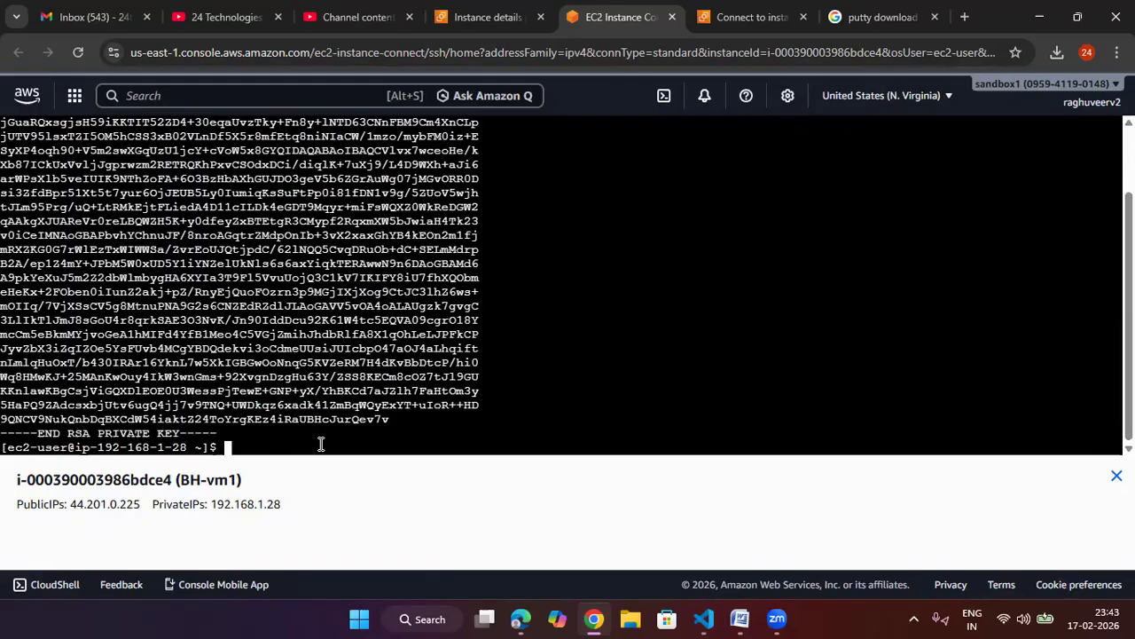
# Step: Copy myvm2's example ssh command, paste it into BH-vm1's terminal, run it and accept the host fingerprint with yes
pyautogui.click(749, 19)
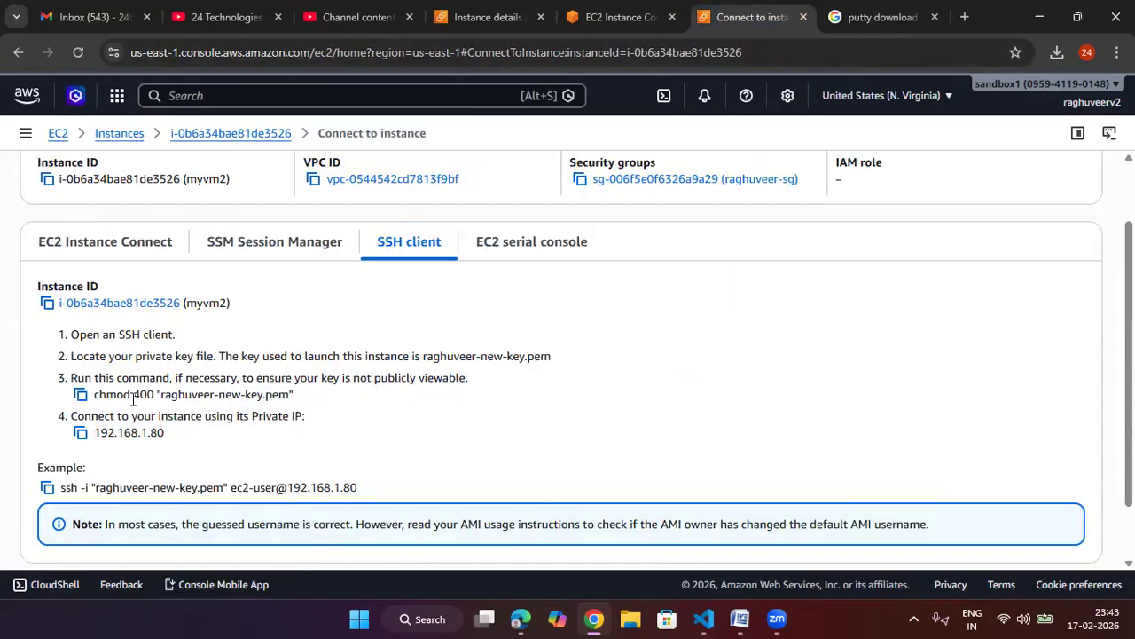
pyautogui.click(47, 488)
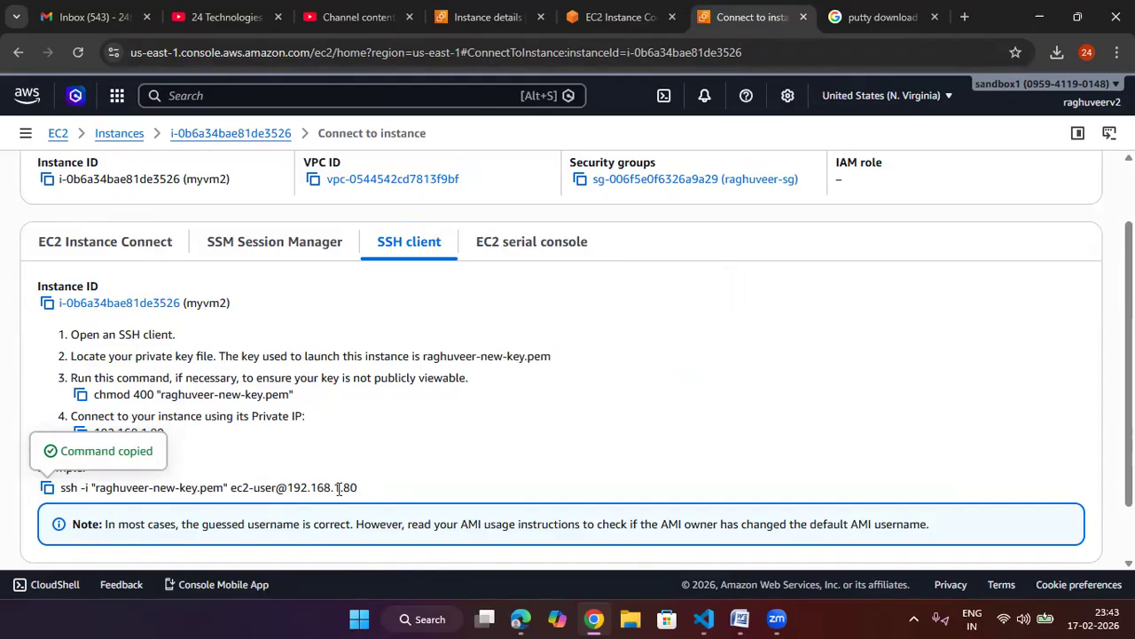
pyautogui.click(626, 17)
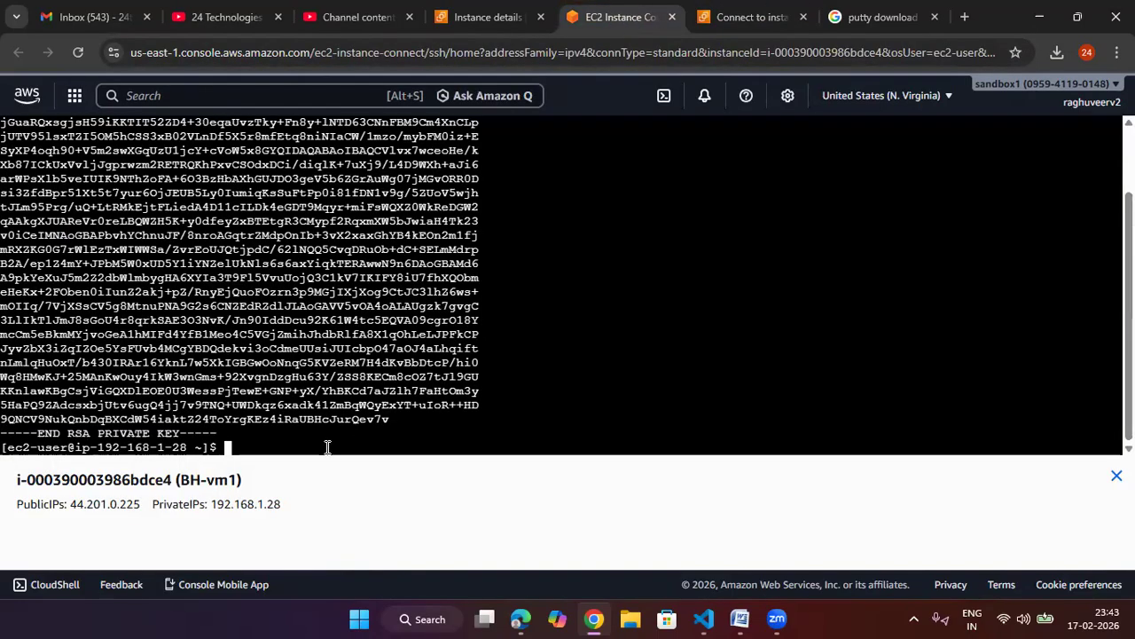
pyautogui.rightClick(328, 447)
pyautogui.click(419, 259)
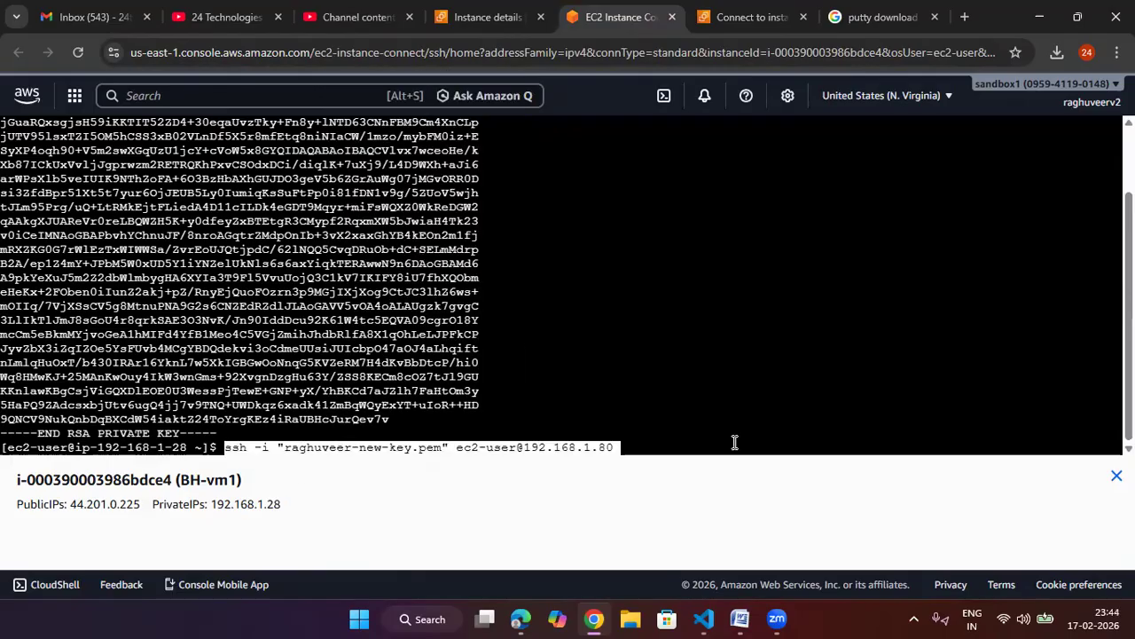
pyautogui.press('Return')
pyautogui.write('yes')
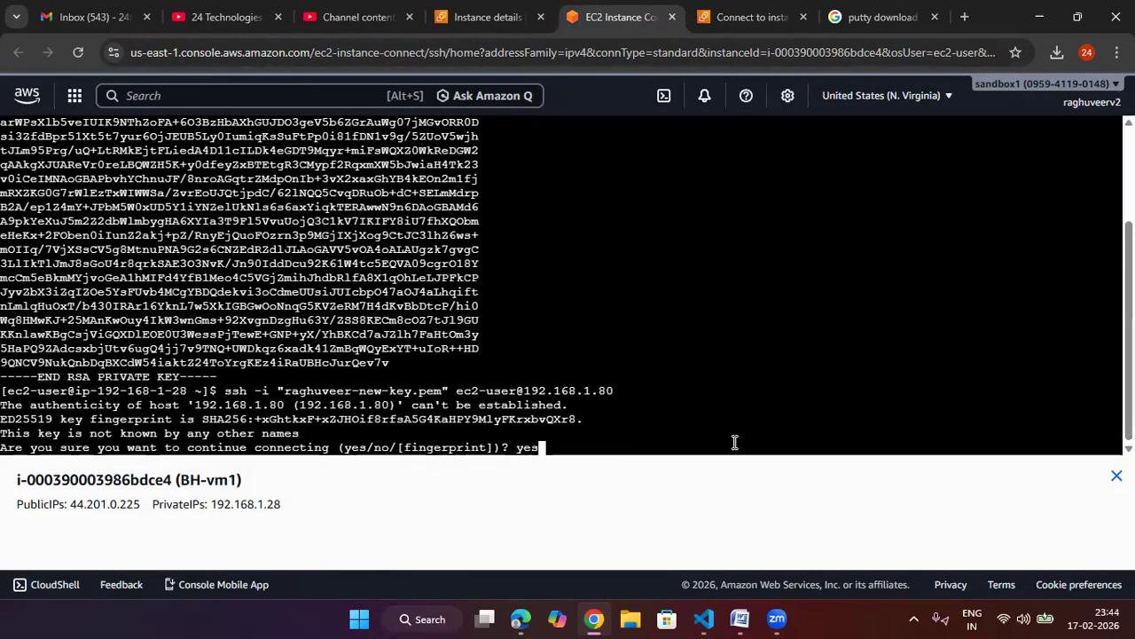
pyautogui.press('Return')
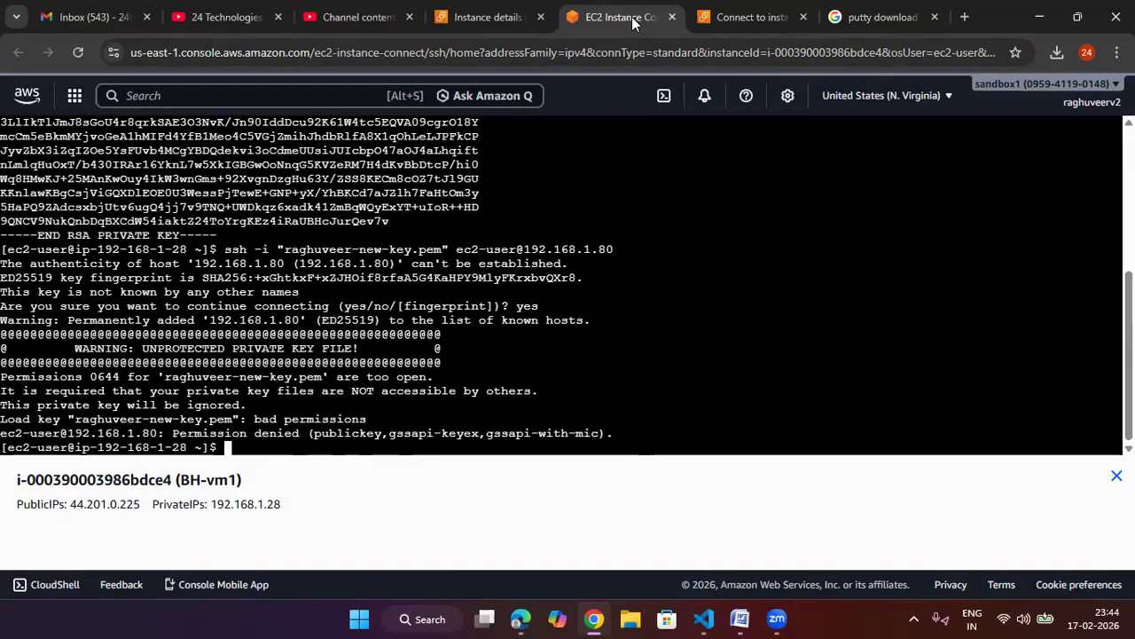
# Step: Copy the chmod 400 "raghuveer-new-key.pem" command from myvm2's SSH client instructions and run it on BH-vm1
pyautogui.click(710, 10)
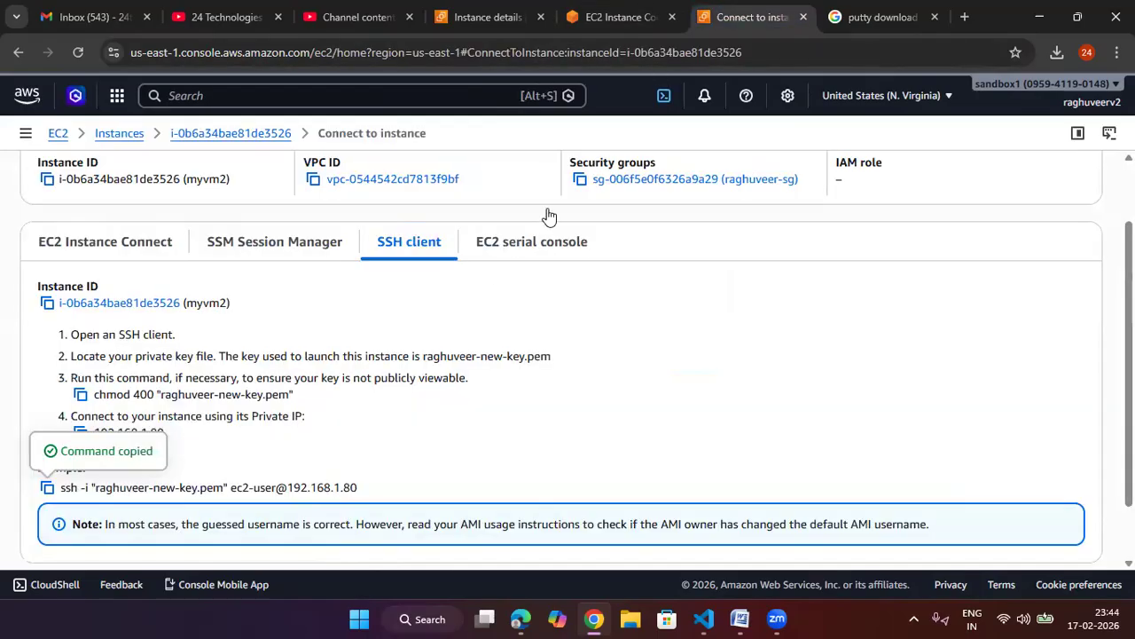
pyautogui.click(80, 396)
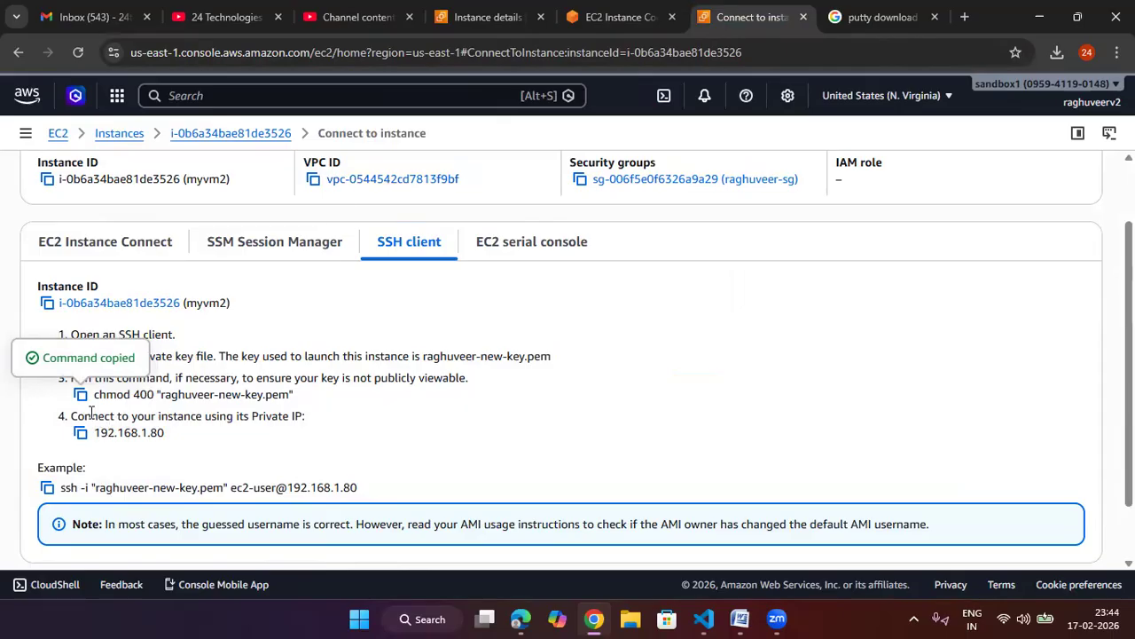
pyautogui.click(571, 27)
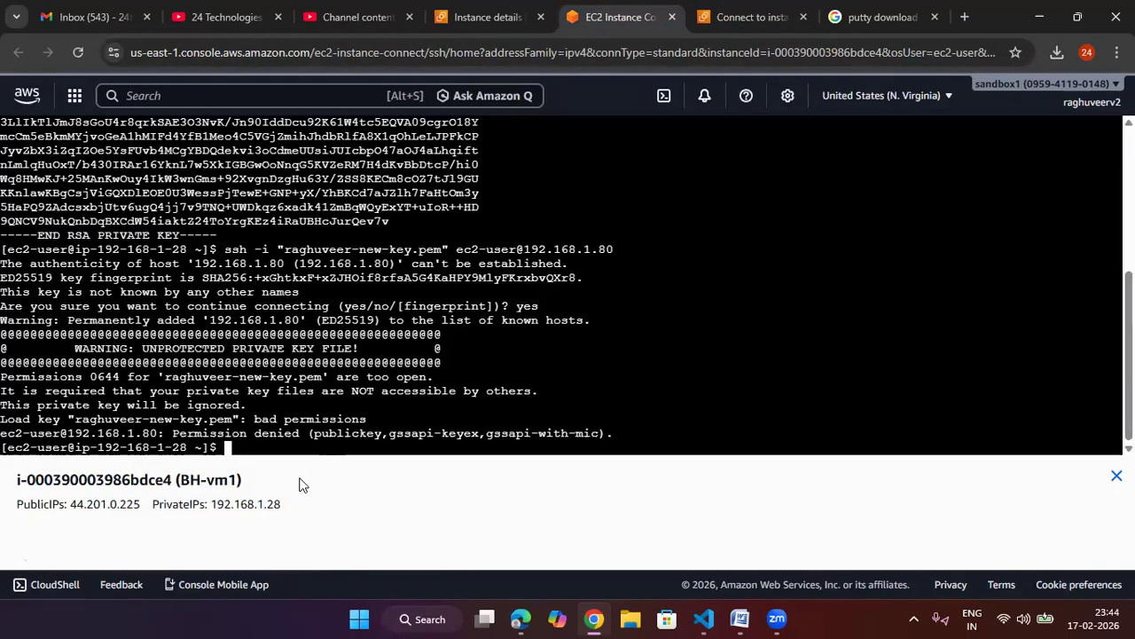
pyautogui.rightClick(308, 453)
pyautogui.click(367, 277)
pyautogui.press('Return')
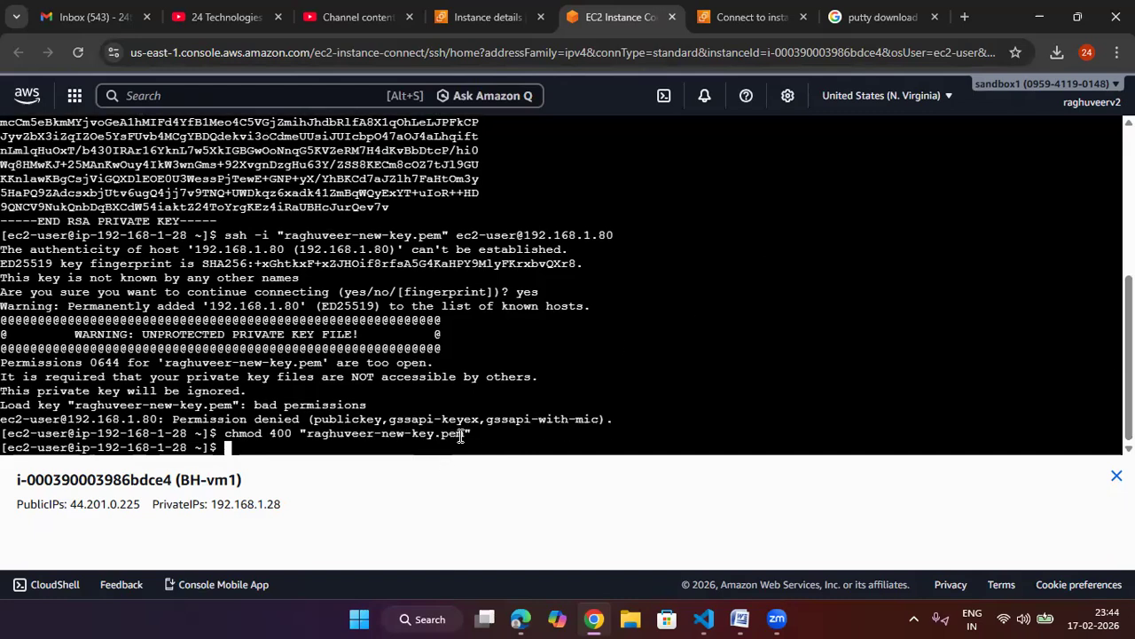
# Step: Rerun the ssh command to connect from BH-vm1 to myvm2 at 192.168.1.80
pyautogui.press('Up')
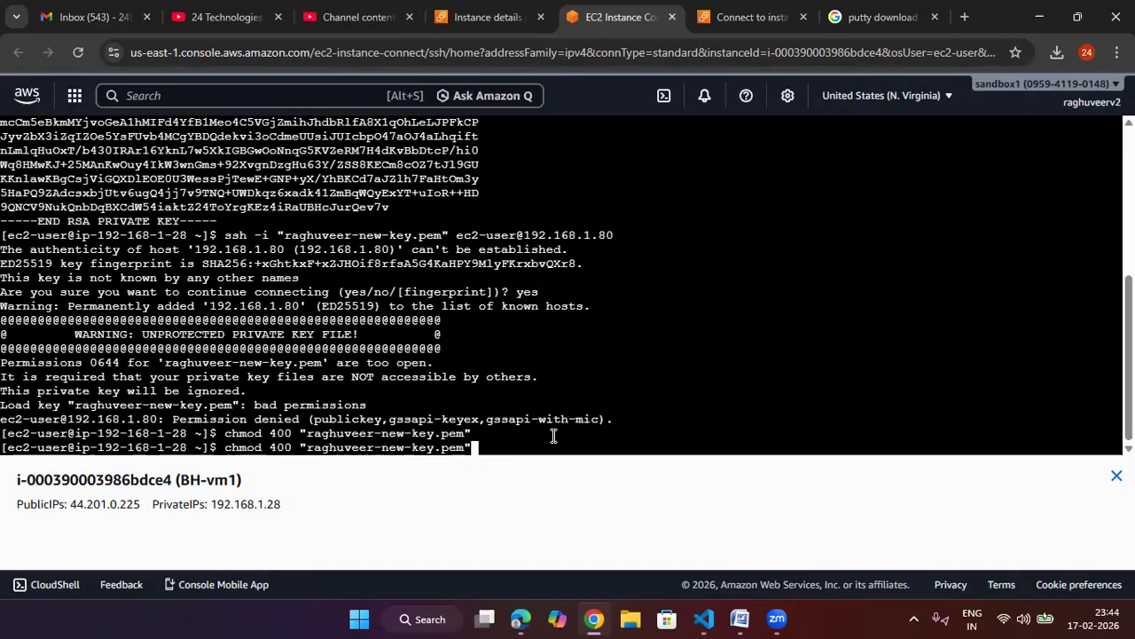
pyautogui.press('Up')
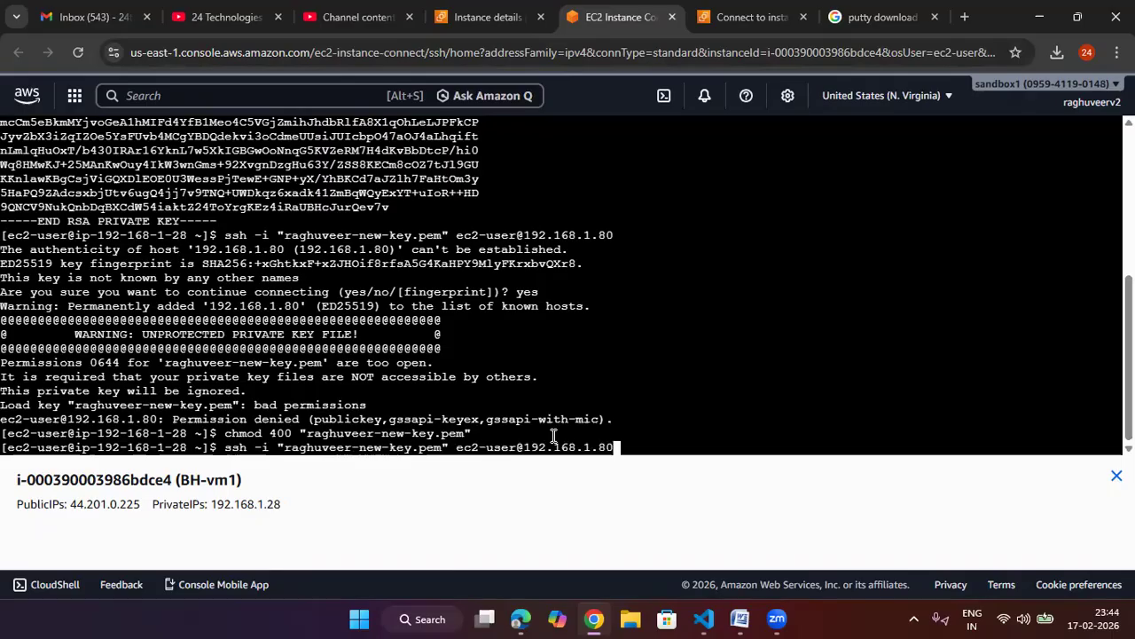
pyautogui.press('Return')
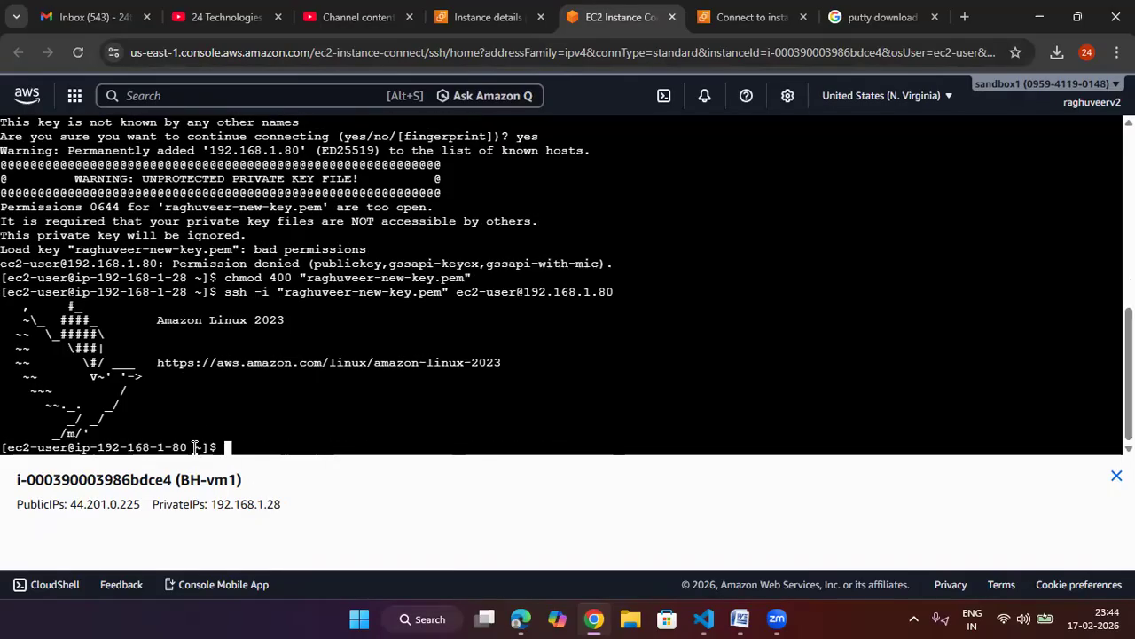
# Step: Compare BH-vm1's public IP in the terminal footer with its instance details page
pyautogui.moveTo(148, 504); pyautogui.dragTo(88, 506)
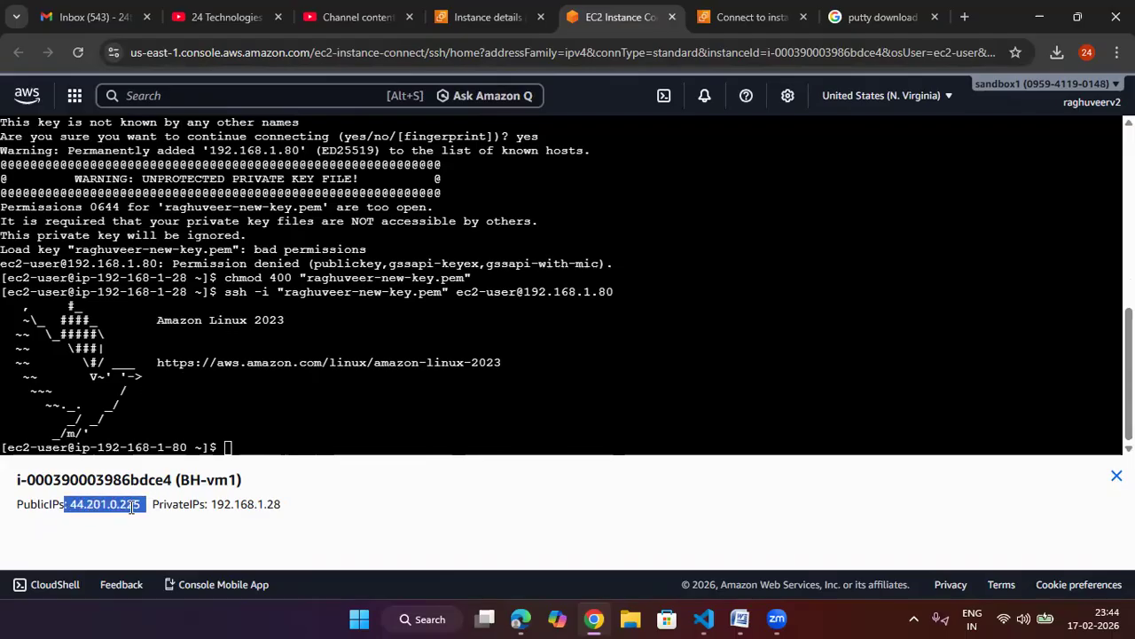
pyautogui.moveTo(189, 447); pyautogui.dragTo(149, 447)
pyautogui.moveTo(147, 504); pyautogui.dragTo(100, 504)
pyautogui.click(488, 17)
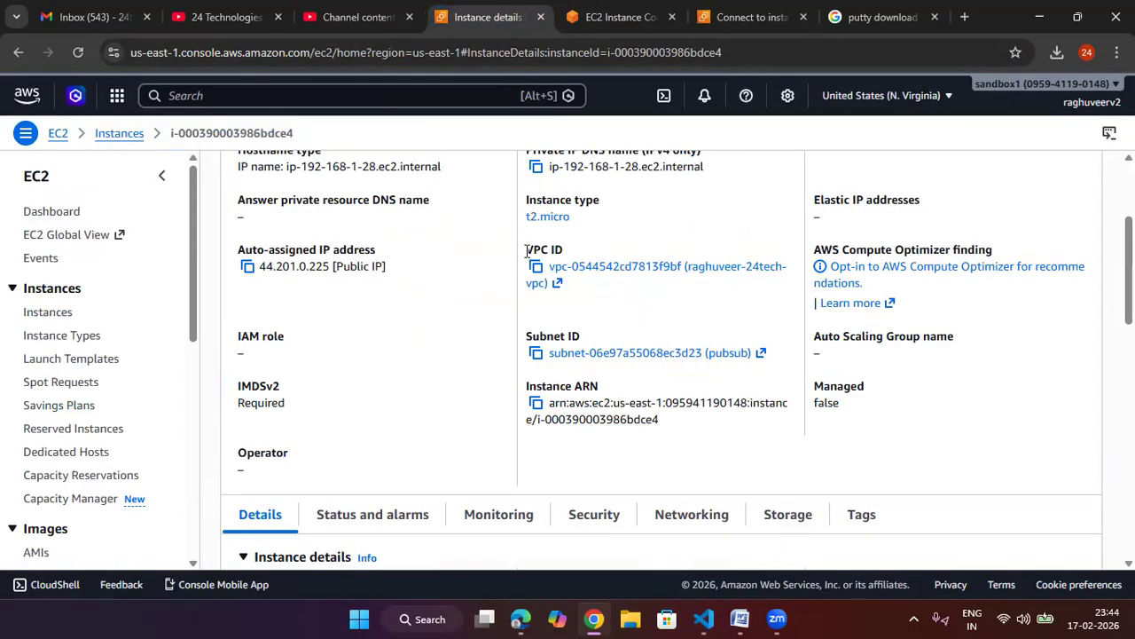
pyautogui.scroll(3, 471, 332)
pyautogui.moveTo(623, 265); pyautogui.dragTo(619, 266)
pyautogui.moveTo(620, 266); pyautogui.dragTo(545, 266)
pyautogui.click(621, 17)
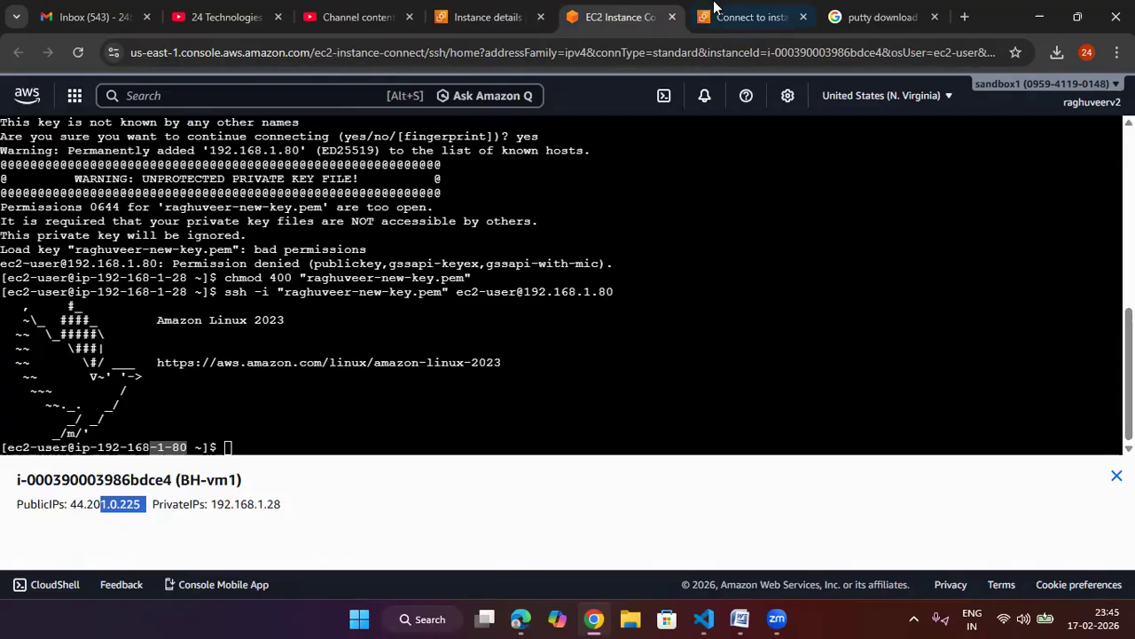
# Step: Open myvm2's instance details from the Instances list and examine its private IPv4 address
pyautogui.click(754, 16)
pyautogui.scroll(1, 355, 337)
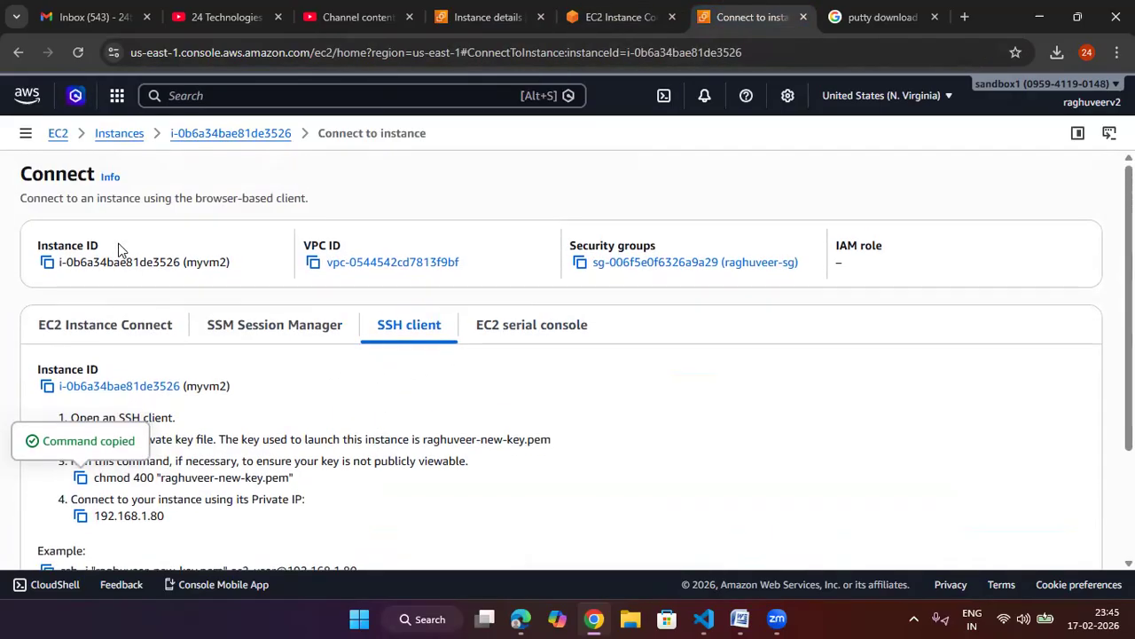
pyautogui.click(129, 138)
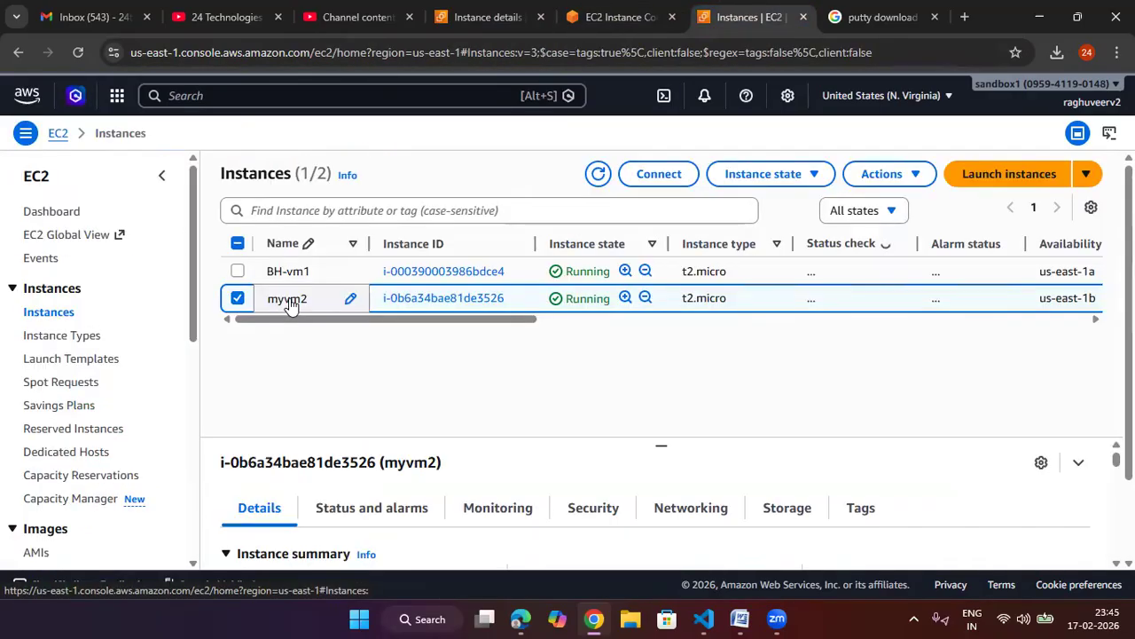
pyautogui.click(290, 302)
pyautogui.click(397, 302)
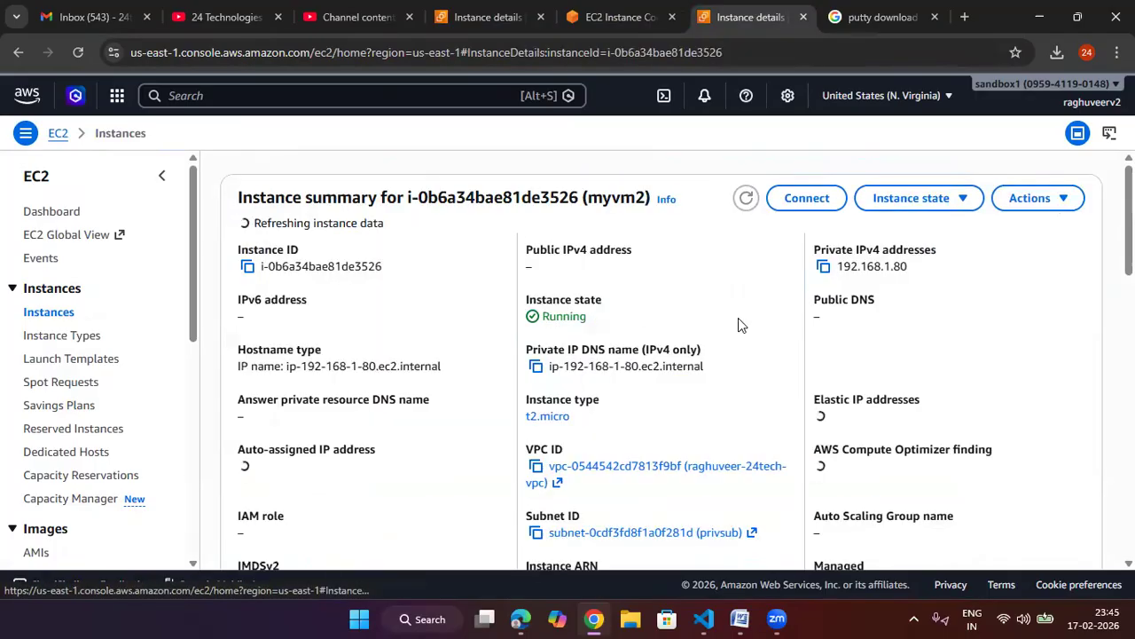
pyautogui.moveTo(921, 266); pyautogui.dragTo(838, 266)
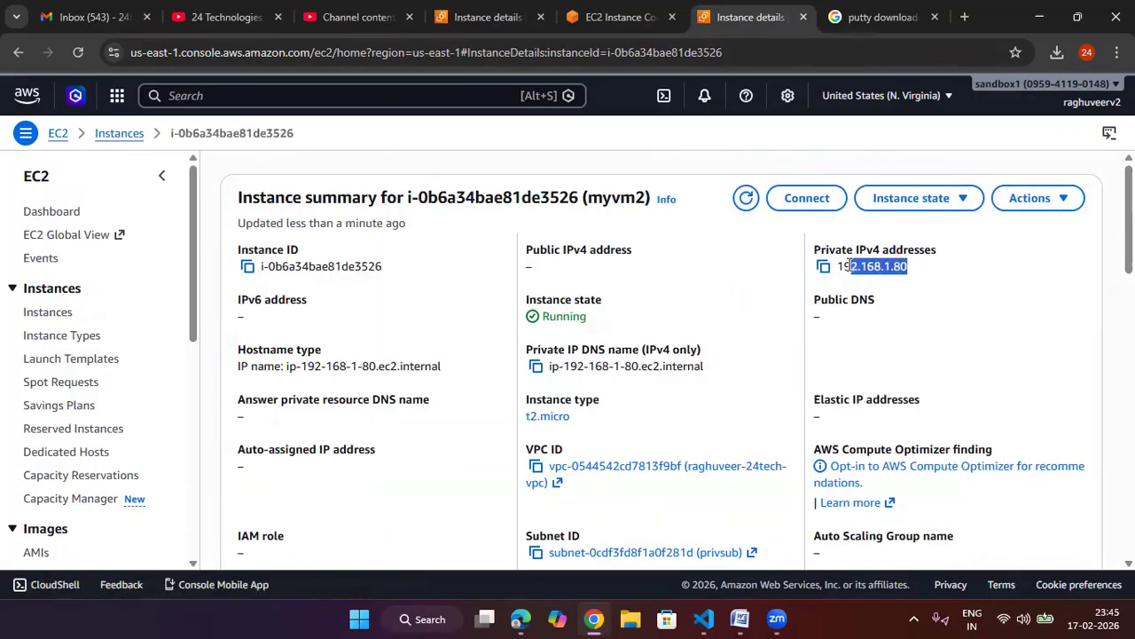
pyautogui.click(631, 25)
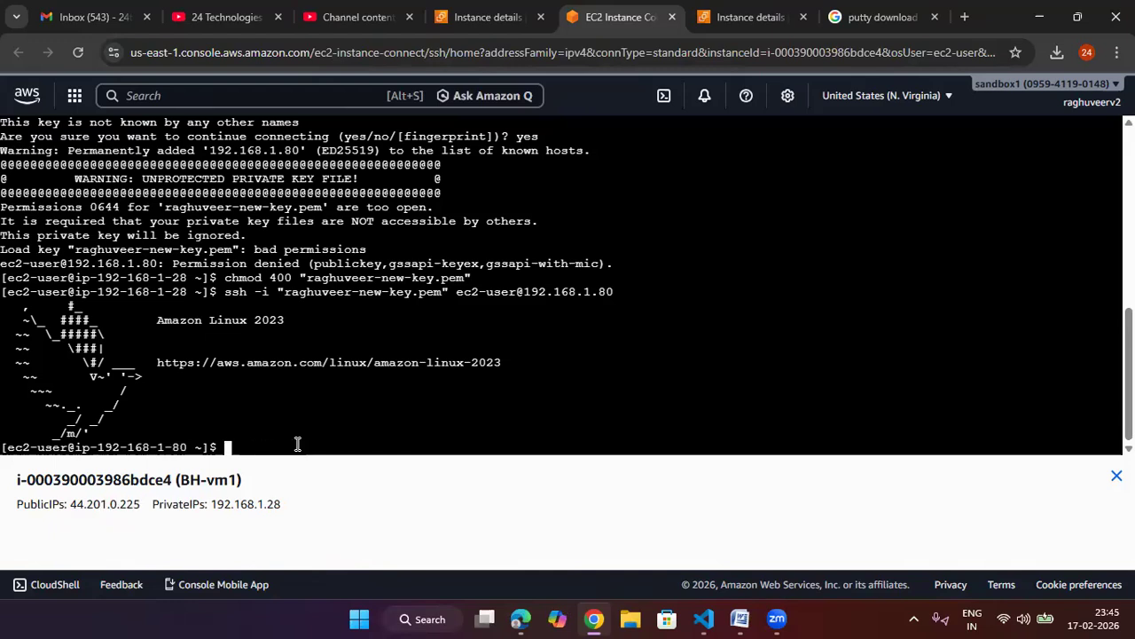
pyautogui.write('www')
pyautogui.press('BackSpace')
pyautogui.press('BackSpace')
pyautogui.press('BackSpace')
pyautogui.write('ping www.google.com')
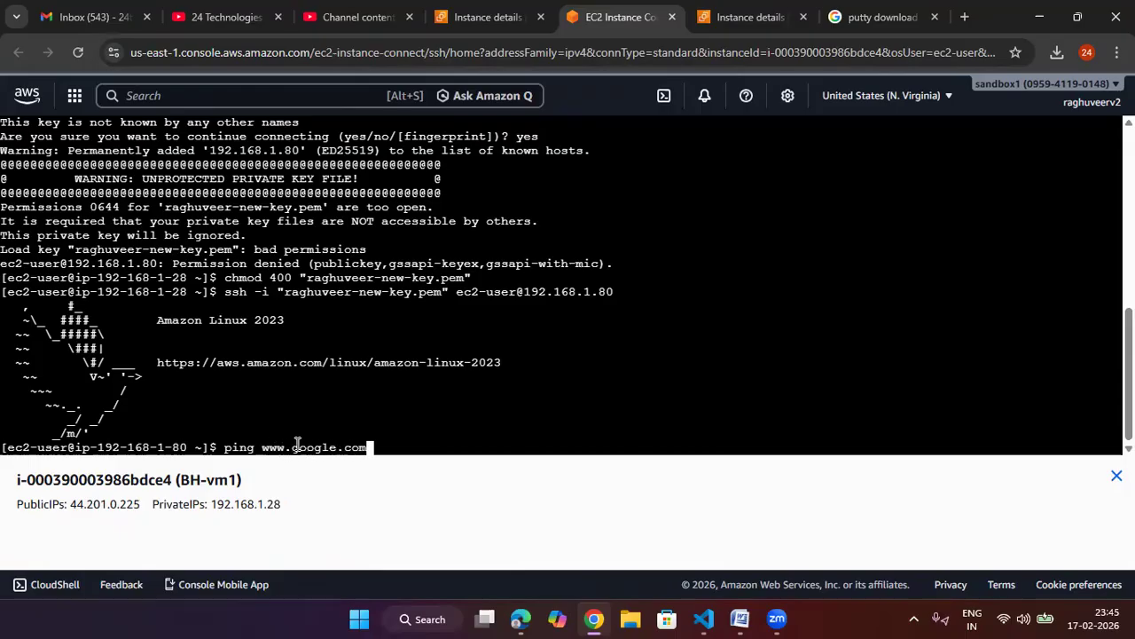
pyautogui.press('Return')
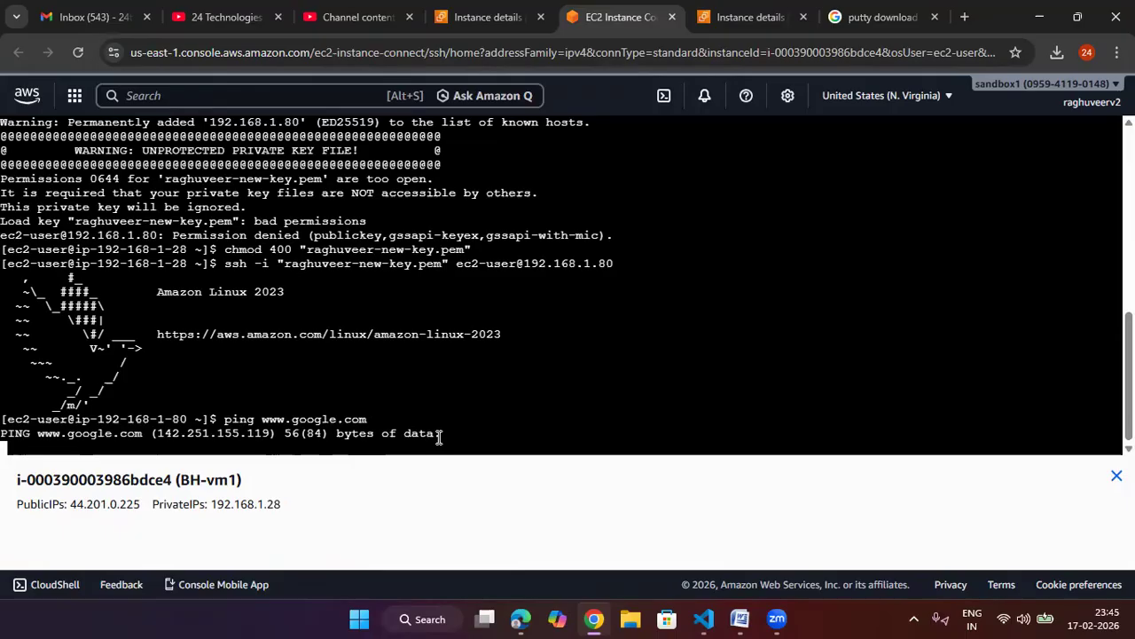
pyautogui.hotkey('ctrl', 'z')
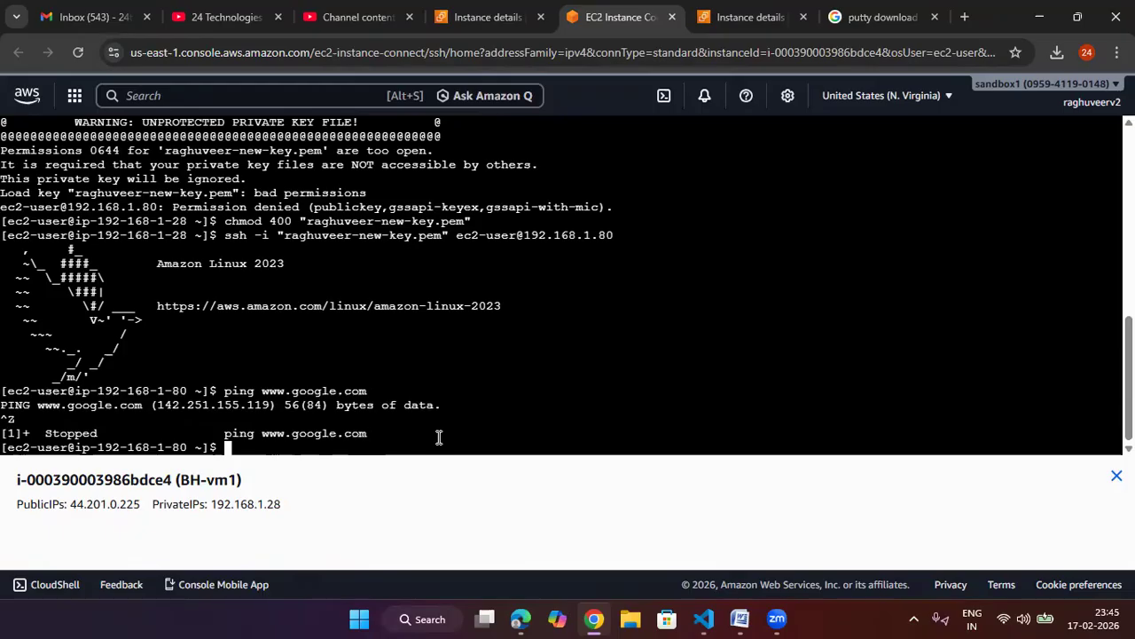
# Step: Log out of the myvm2 SSH session to return to BH-vm1
pyautogui.write('quit')
pyautogui.press('Return')
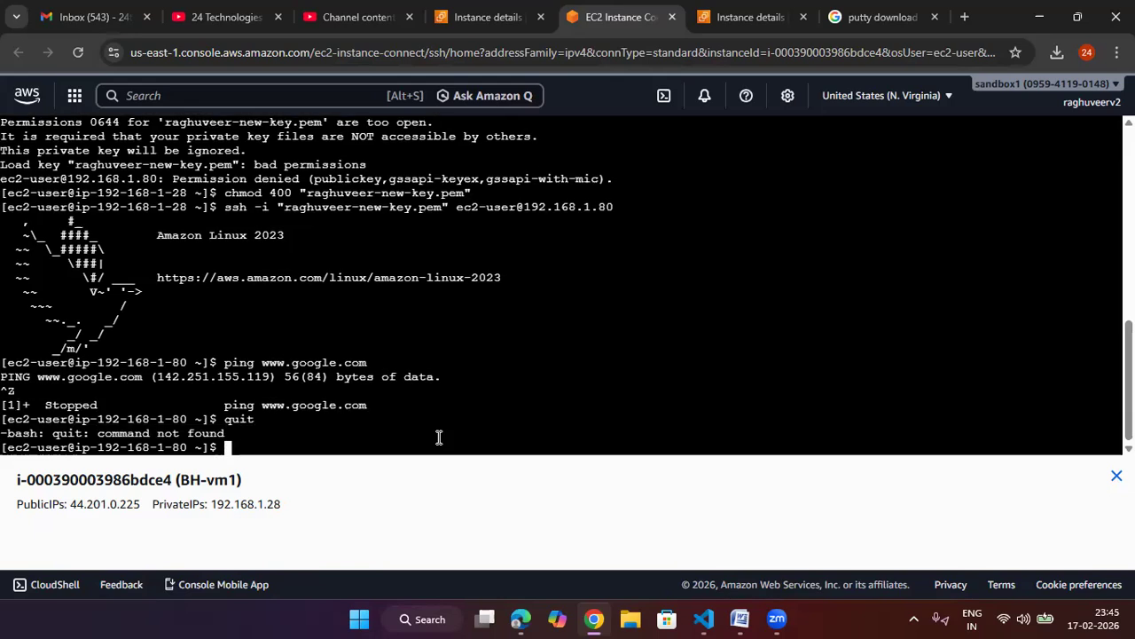
pyautogui.write('logout')
pyautogui.press('Return')
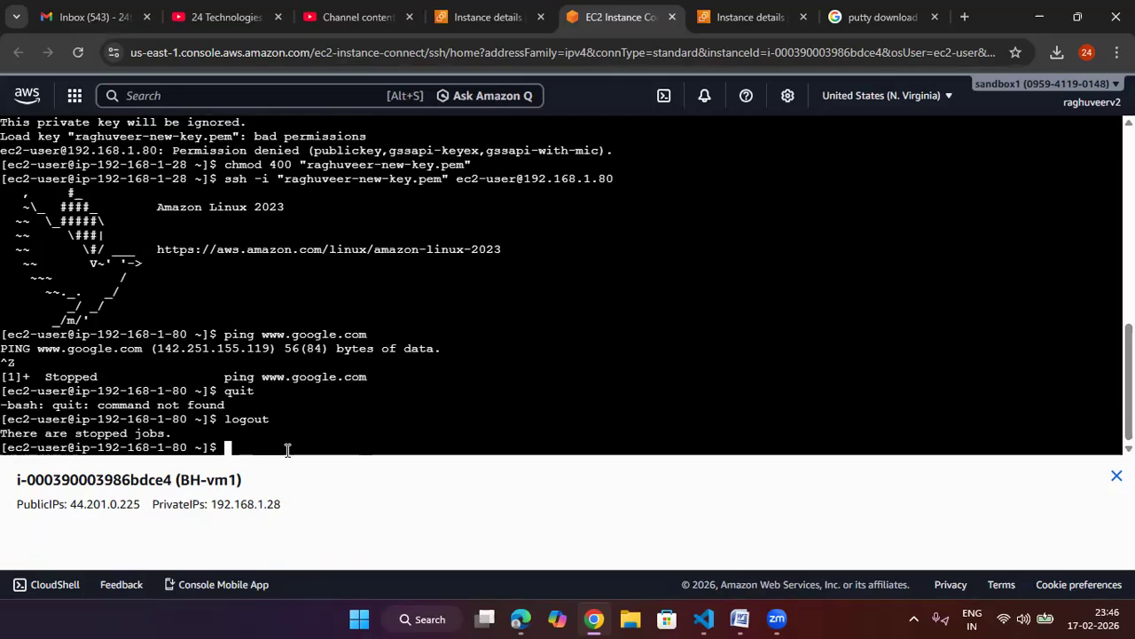
pyautogui.write('exit')
pyautogui.press('Return')
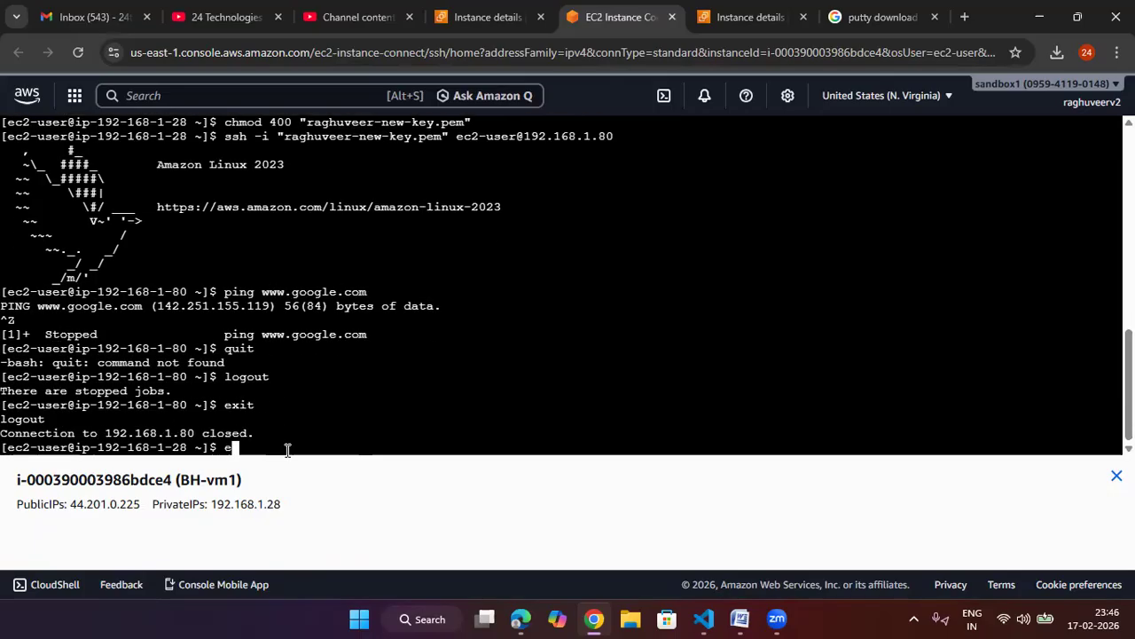
# Step: Exit the BH-vm1 session and close its EC2 Instance Connect tab
pyautogui.write('exit')
pyautogui.press('Return')
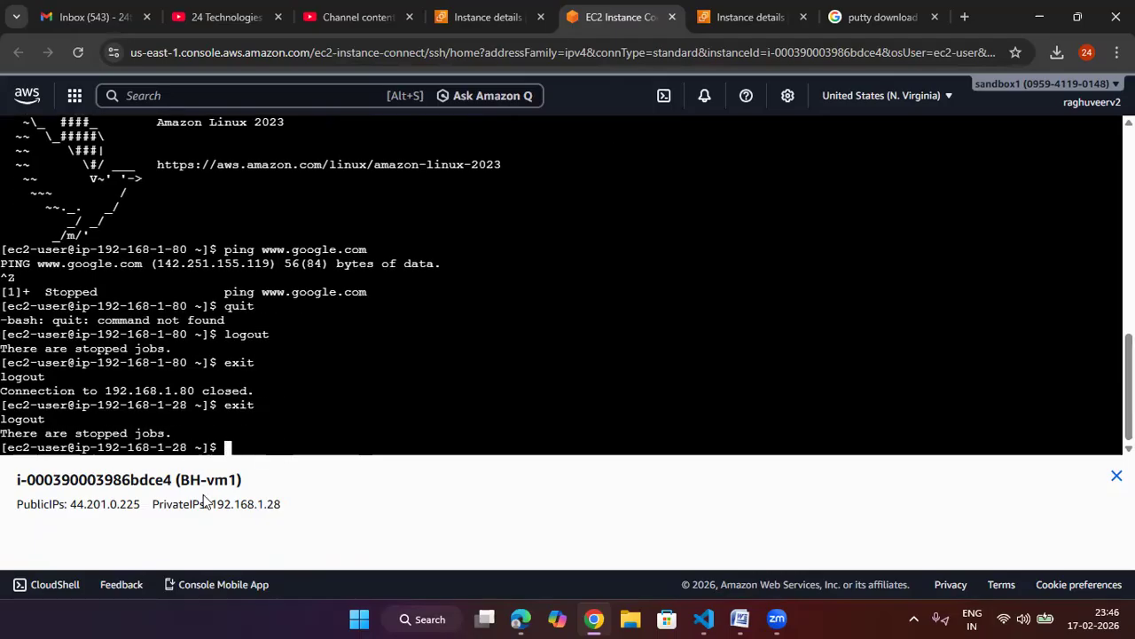
pyautogui.write('exit')
pyautogui.press('Return')
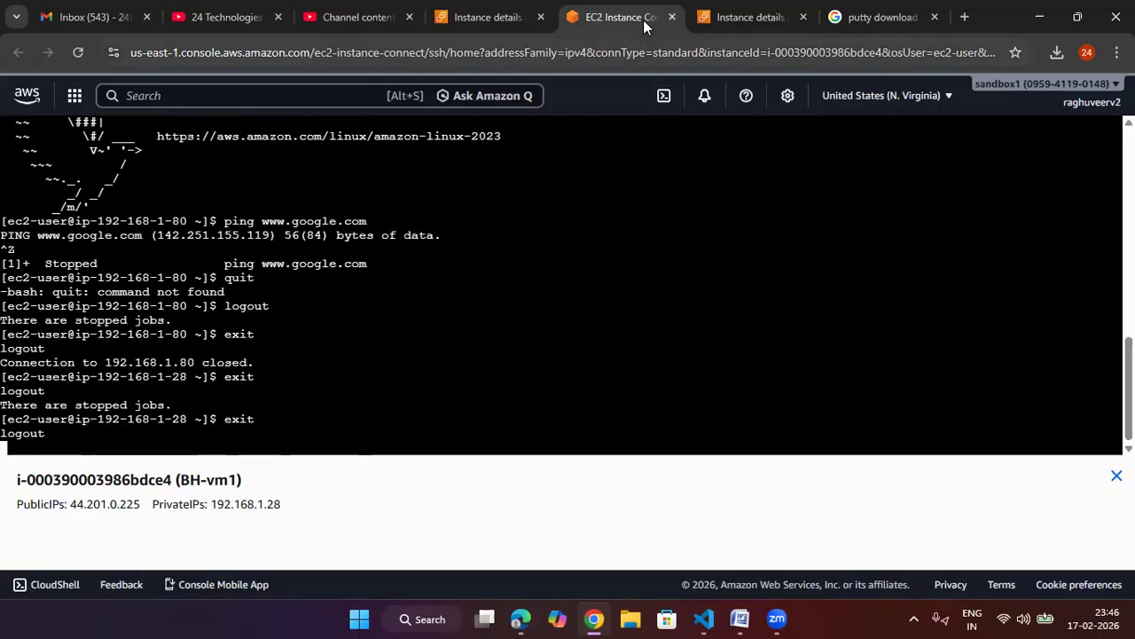
pyautogui.click(671, 17)
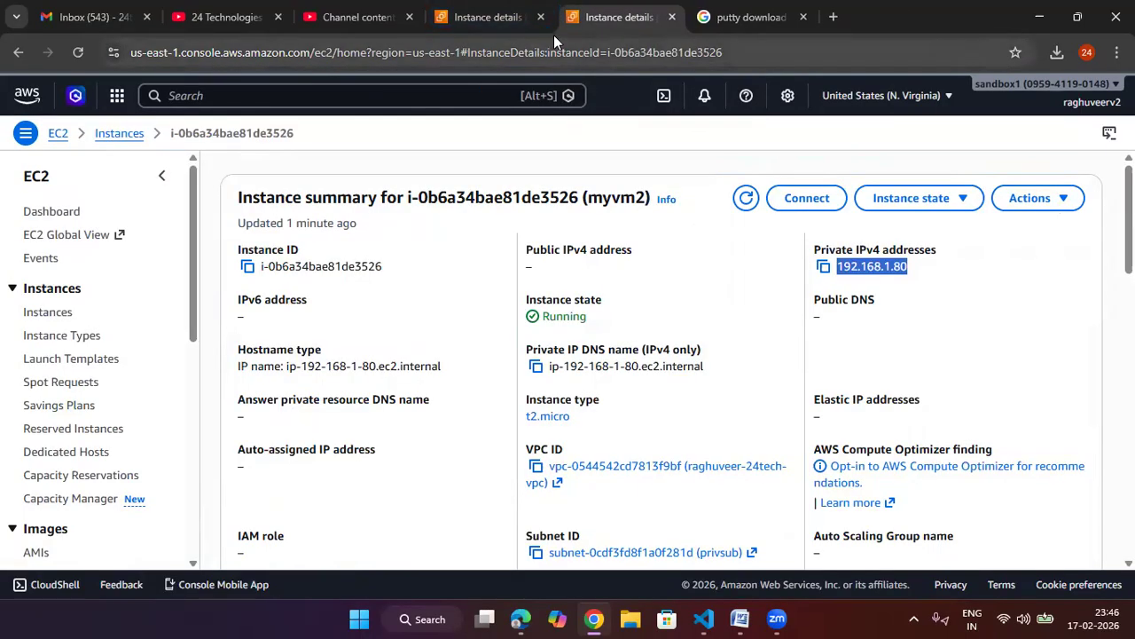
# Step: Open myvm2's SSH client connection page, then connect to BH-vm1 through EC2 Instance Connect with its public IP as ec2-user
pyautogui.click(808, 214)
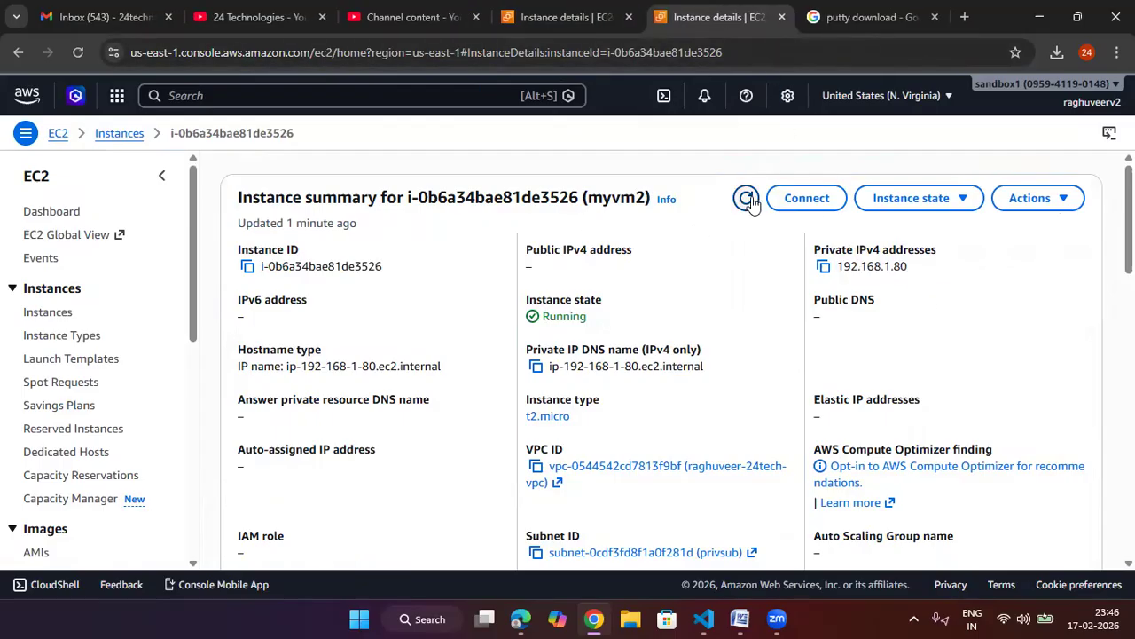
pyautogui.click(821, 203)
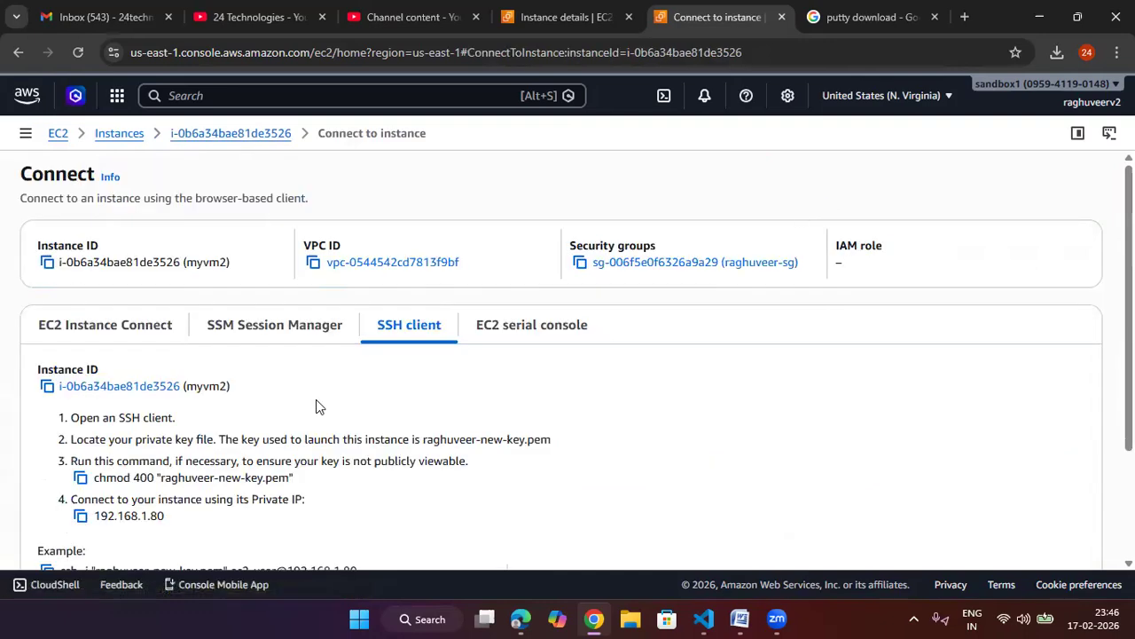
pyautogui.click(523, 16)
pyautogui.click(808, 198)
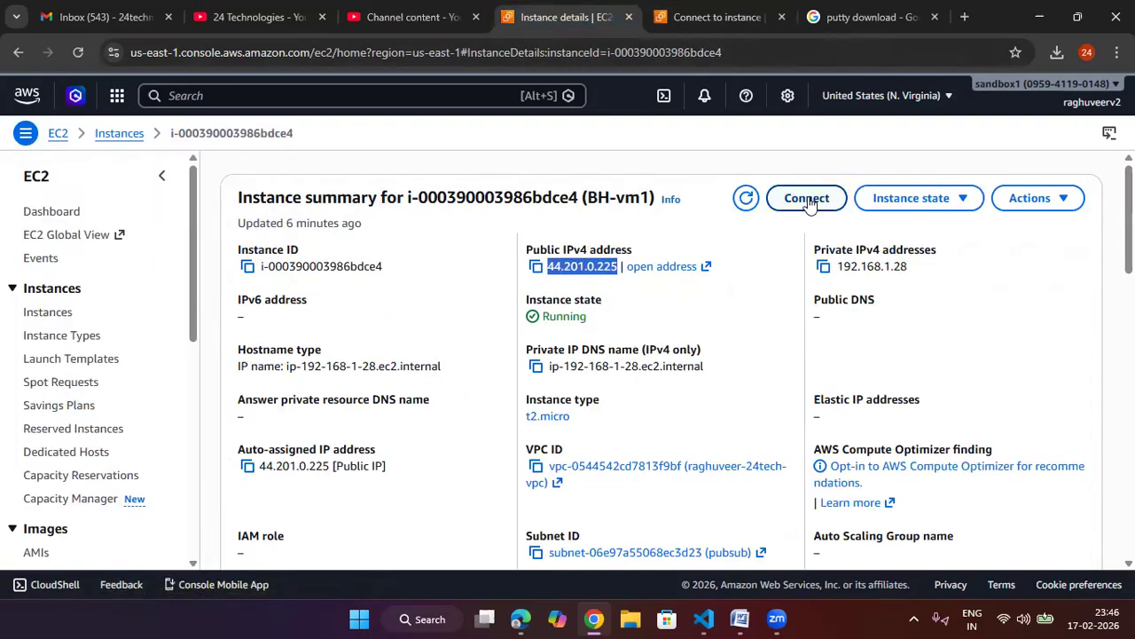
pyautogui.scroll(-3, 448, 399)
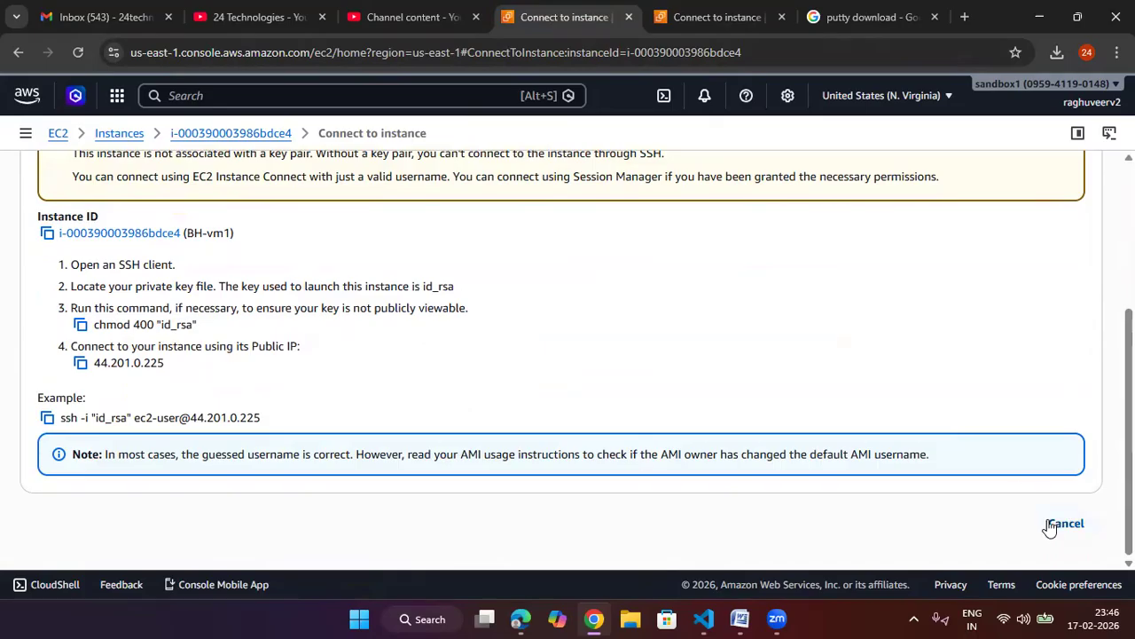
pyautogui.scroll(3, 372, 303)
pyautogui.click(133, 325)
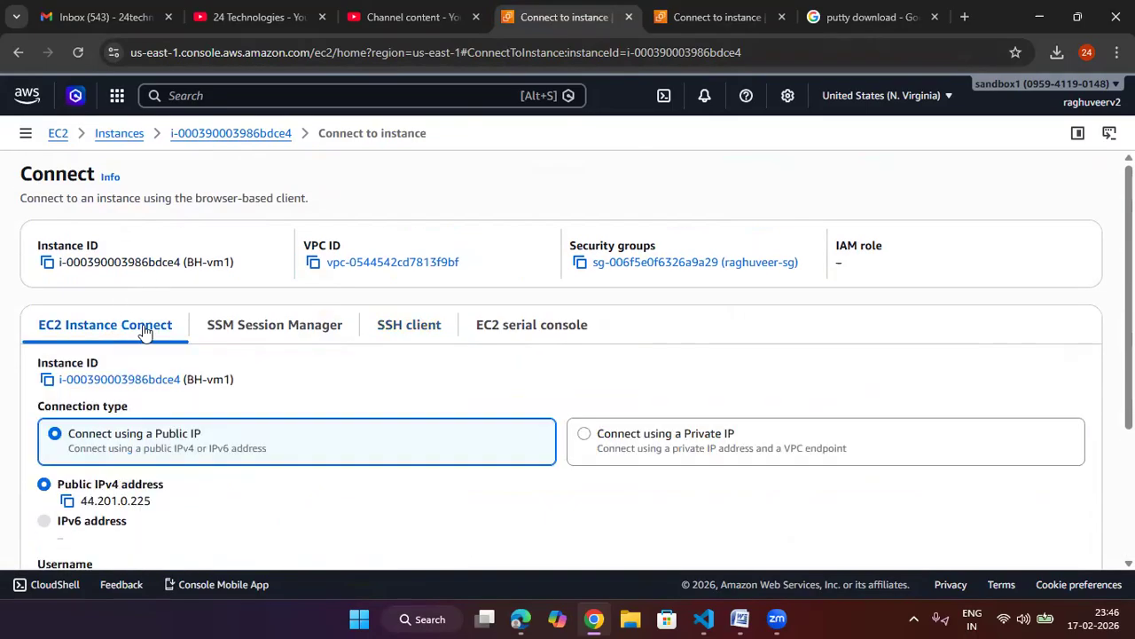
pyautogui.scroll(-3, 322, 347)
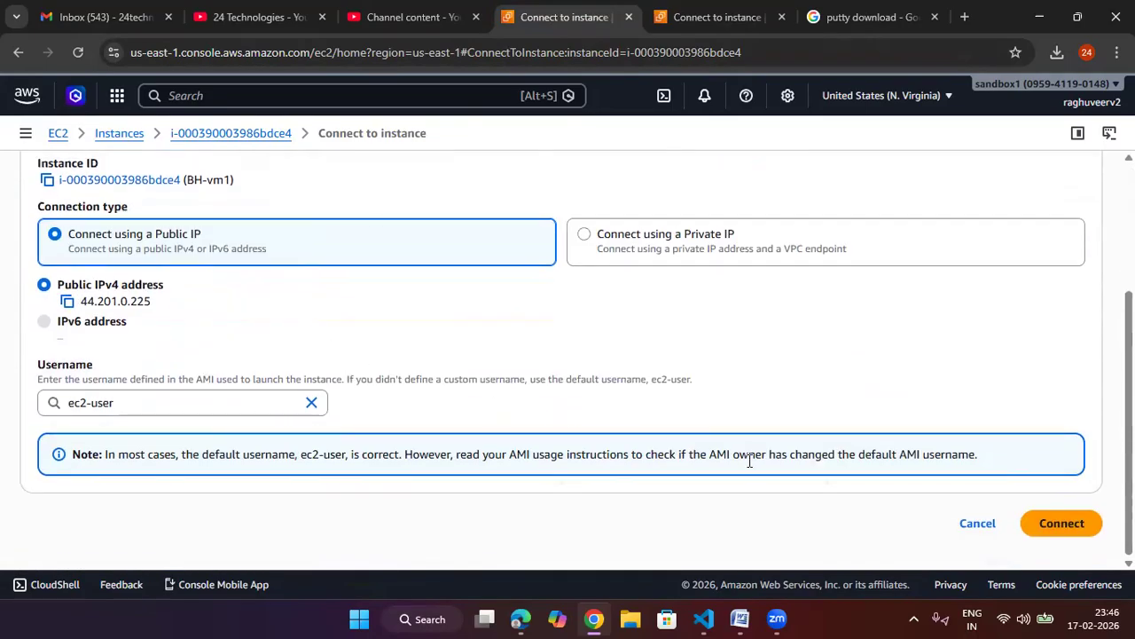
pyautogui.click(1052, 525)
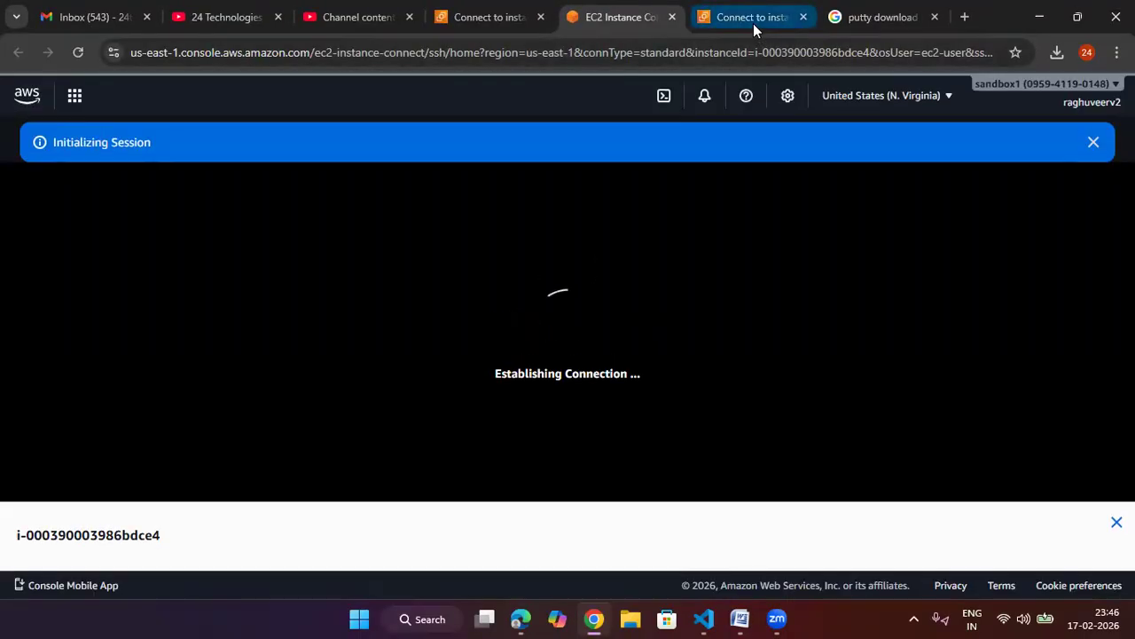
# Step: Copy myvm2's example SSH command using raghuveer-new-key.pem and its private IP 192.168.1.80
pyautogui.click(753, 19)
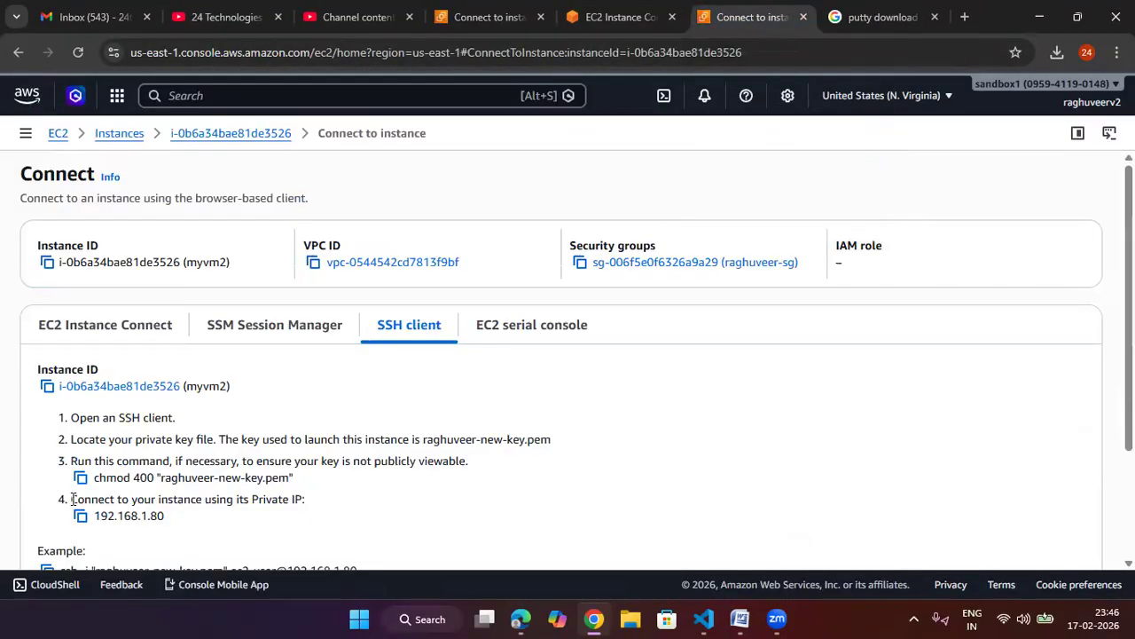
pyautogui.scroll(-2, 140, 500)
pyautogui.click(43, 426)
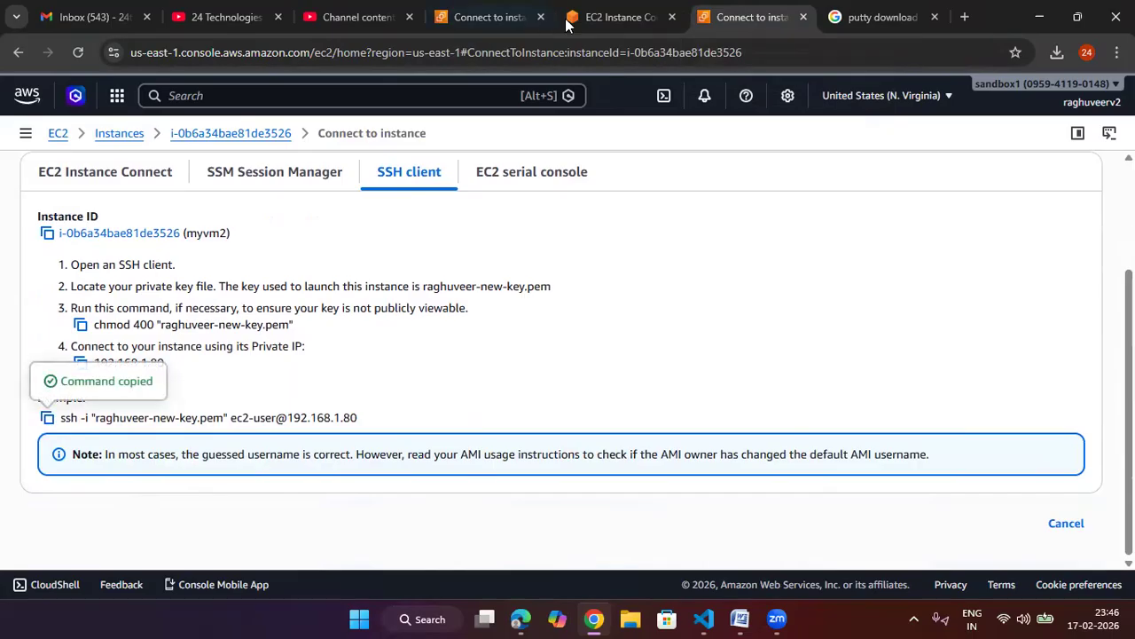
# Step: Paste and run the copied SSH command in the BH-vm1 terminal to log into myvm2
pyautogui.click(621, 16)
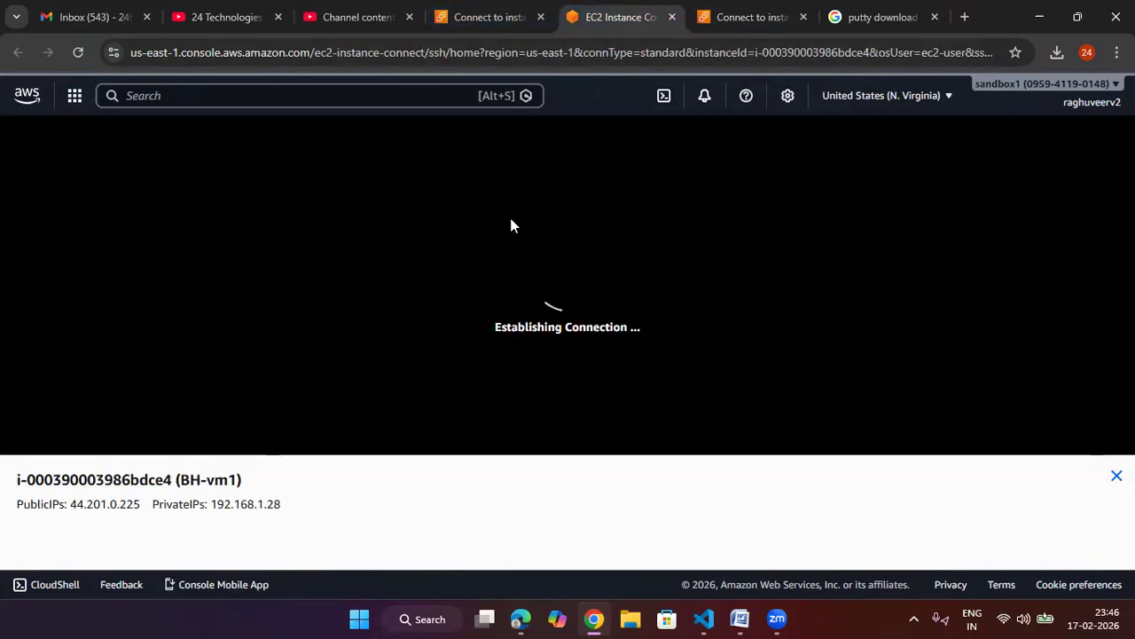
pyautogui.rightClick(372, 277)
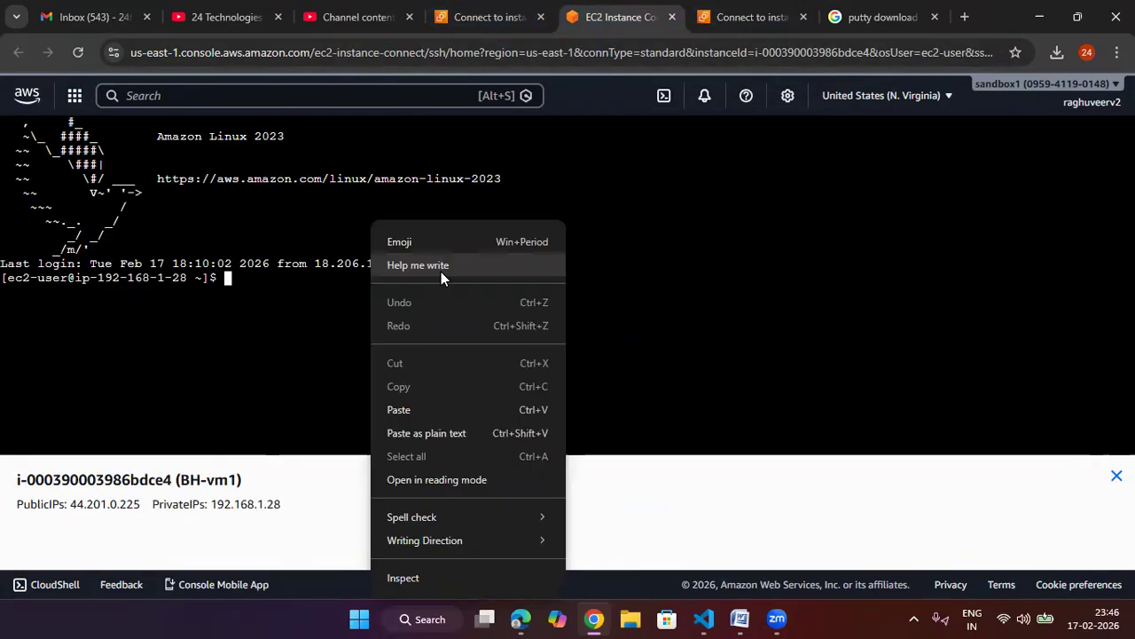
pyautogui.click(436, 409)
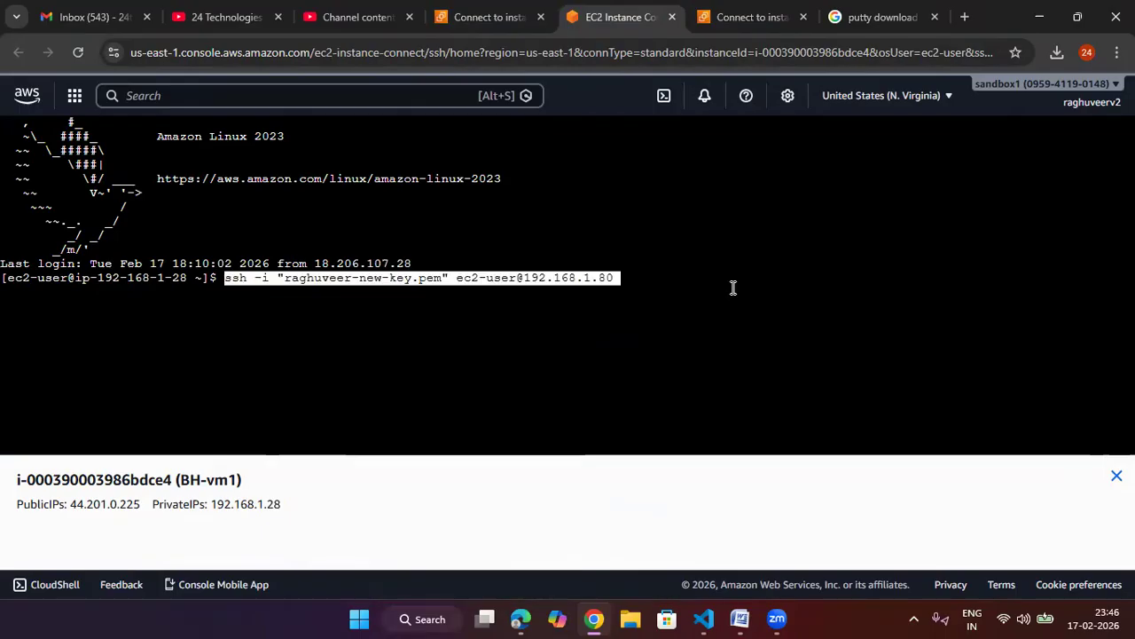
pyautogui.press('Return')
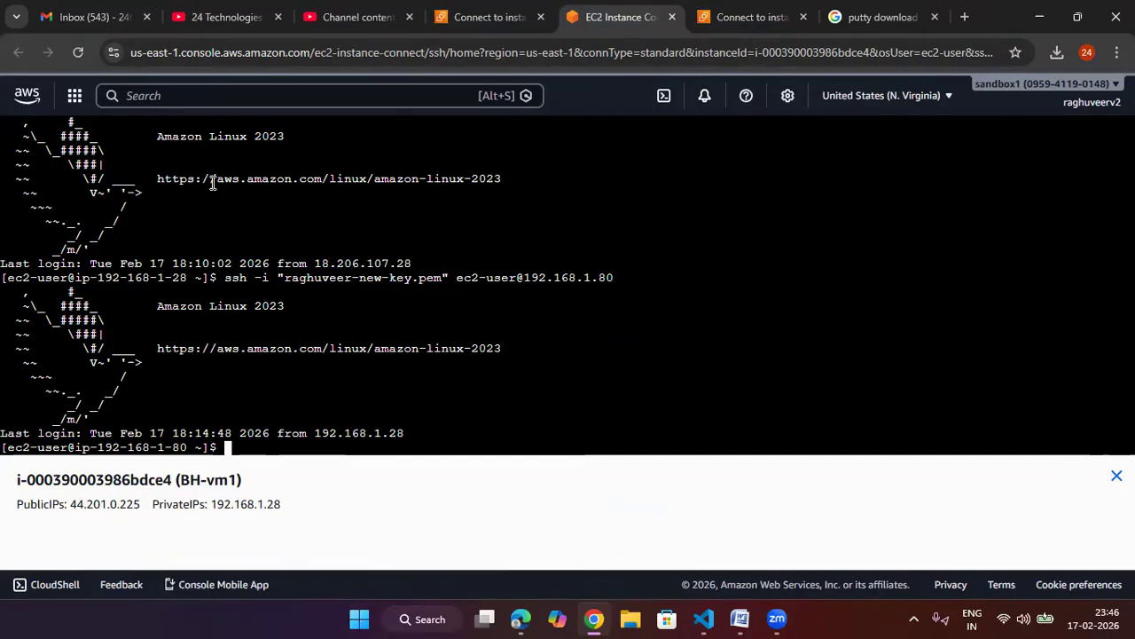
# Step: Examine the shell prompts and last-login lines to compare the BH-vm1 and myvm2 sessions
pyautogui.moveTo(198, 280); pyautogui.dragTo(140, 284)
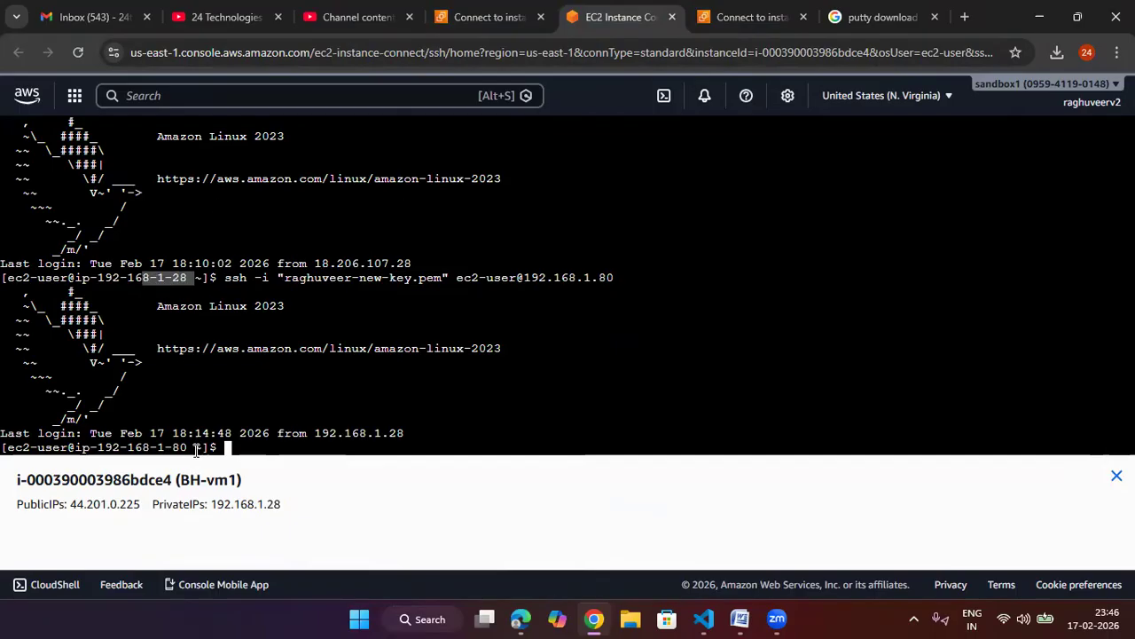
pyautogui.moveTo(192, 448); pyautogui.dragTo(155, 447)
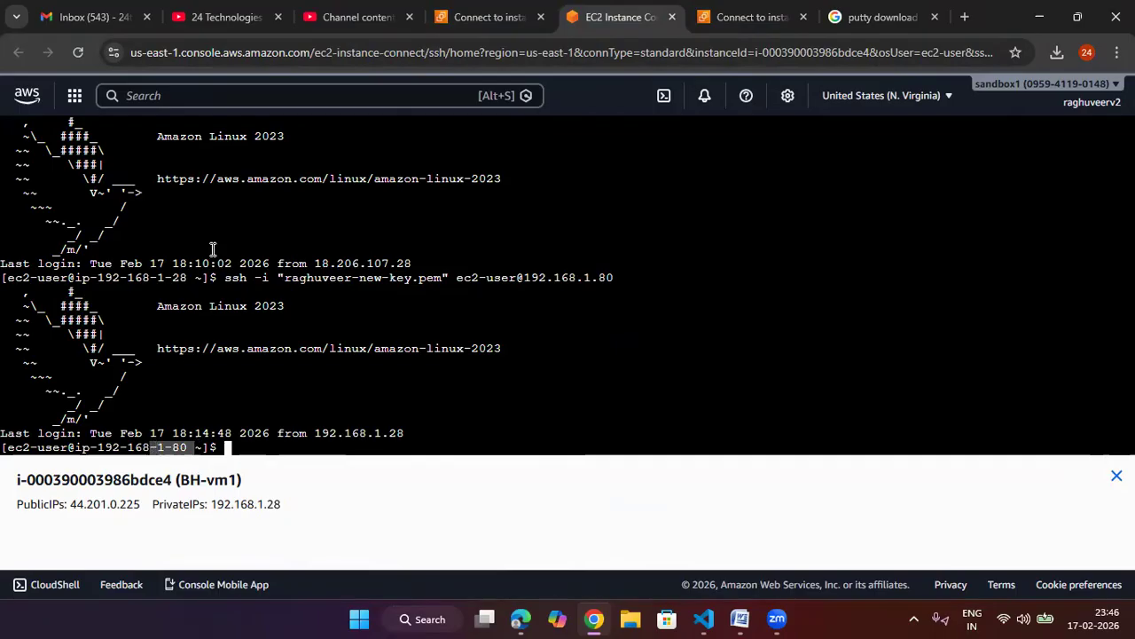
pyautogui.moveTo(495, 190); pyautogui.dragTo(297, 180)
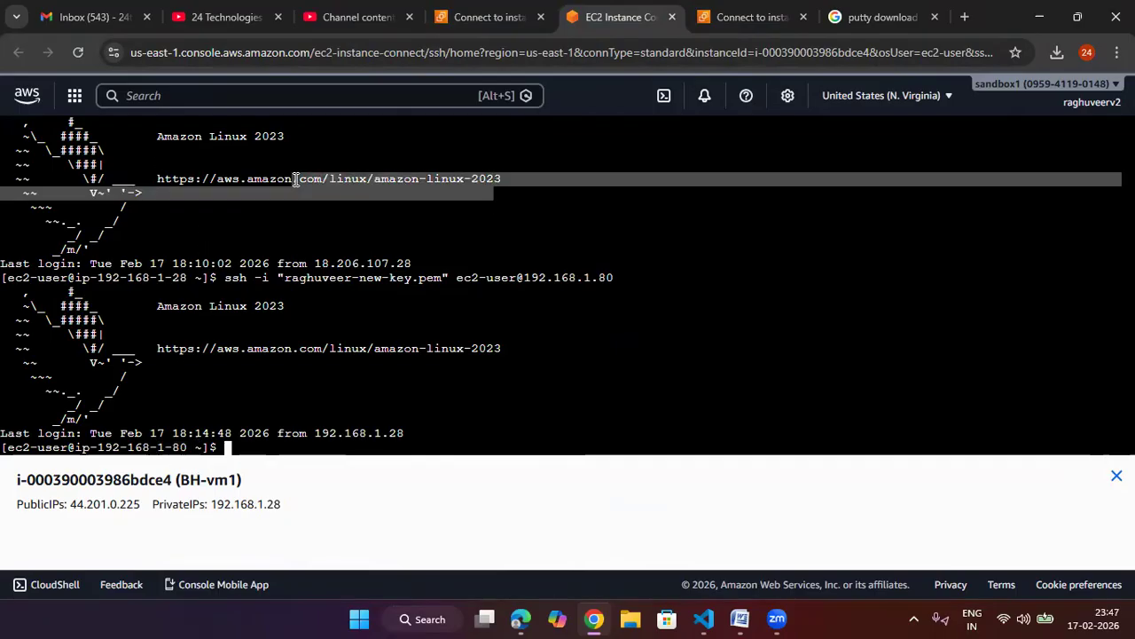
pyautogui.moveTo(500, 346); pyautogui.dragTo(356, 348)
pyautogui.click(293, 196)
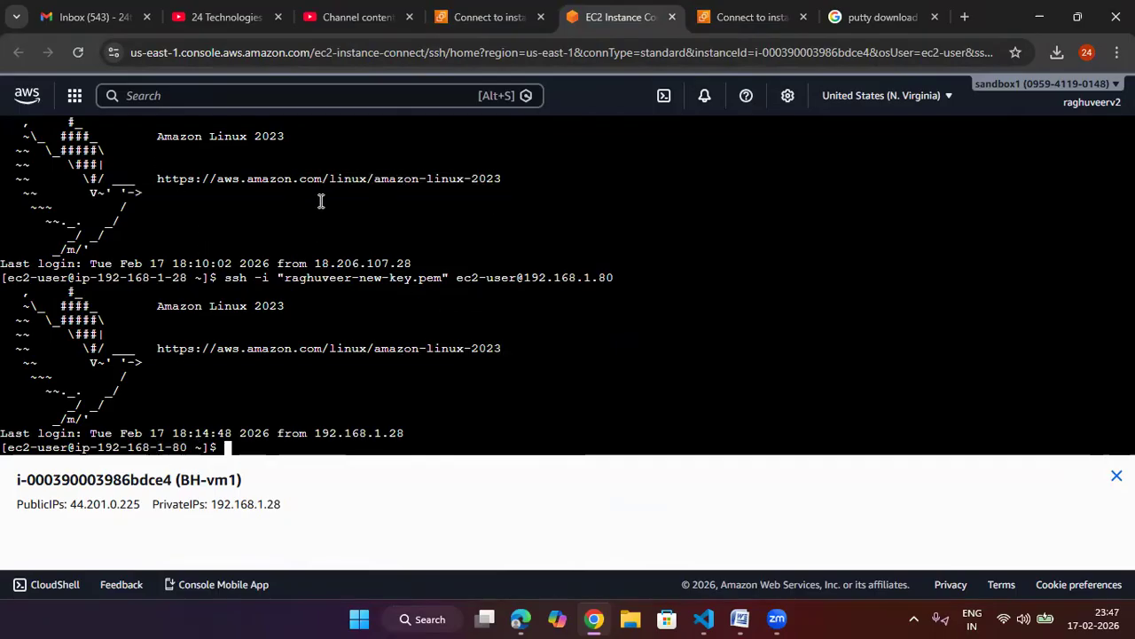
pyautogui.moveTo(496, 182); pyautogui.dragTo(217, 176)
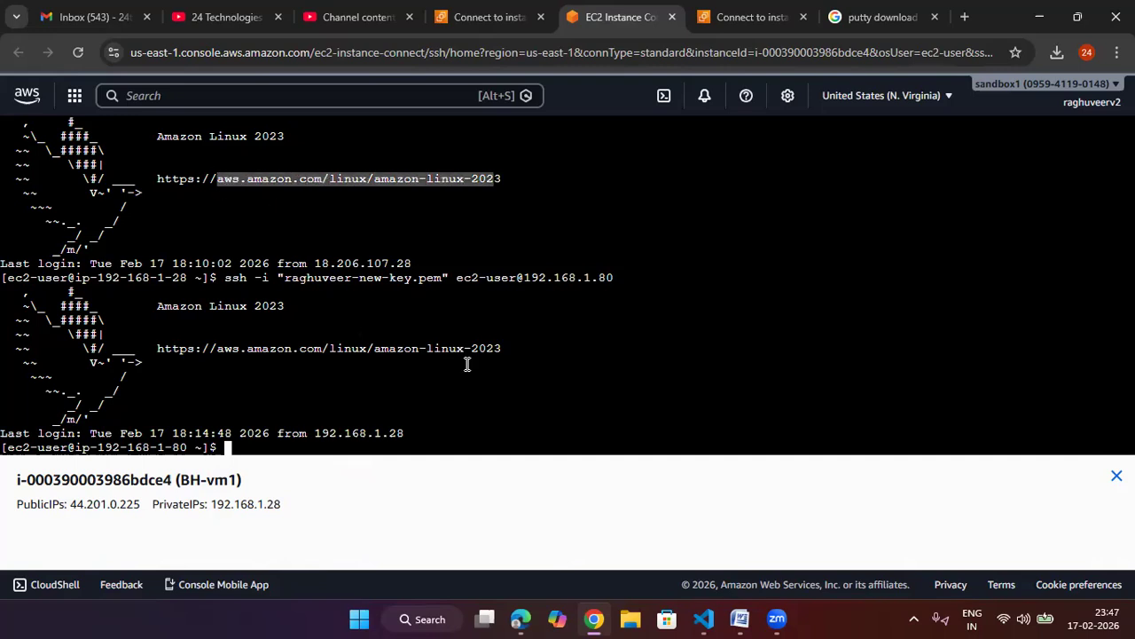
pyautogui.moveTo(417, 433); pyautogui.dragTo(267, 433)
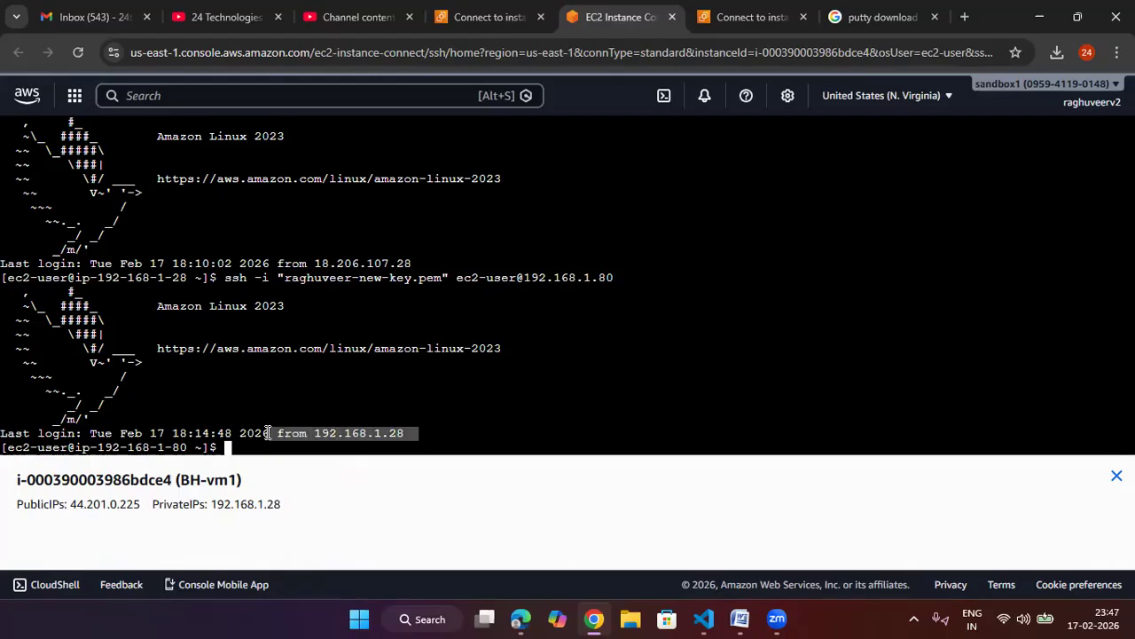
pyautogui.click(249, 446)
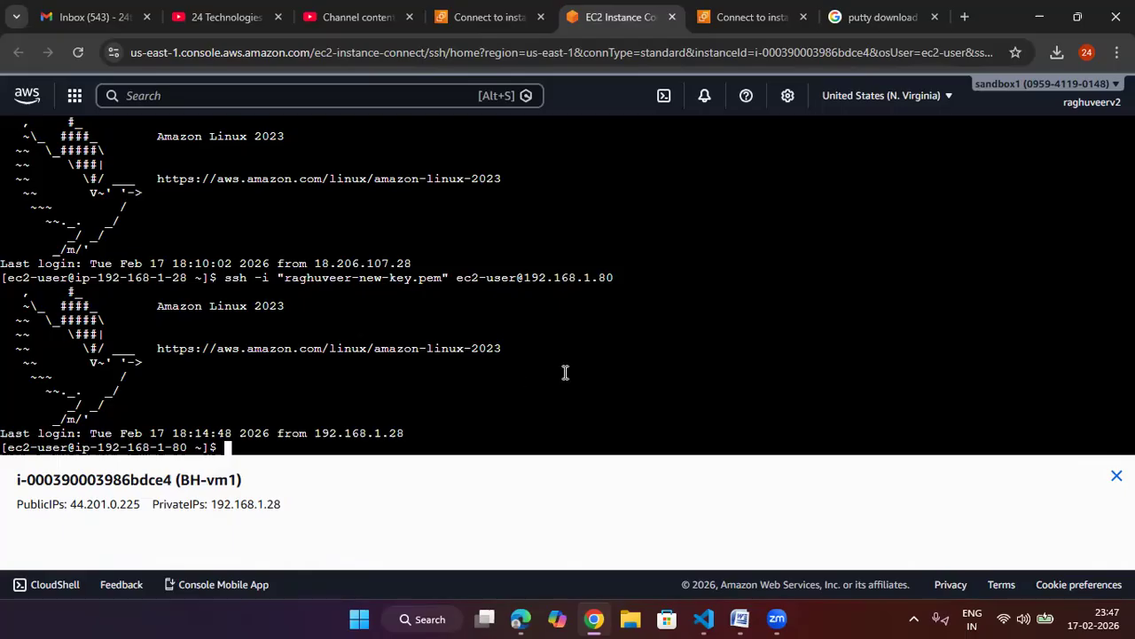
# Step: Terminate both the BH-vm1 and myvm2 instances and refresh the instance list
pyautogui.click(508, 23)
pyautogui.scroll(1, 397, 195)
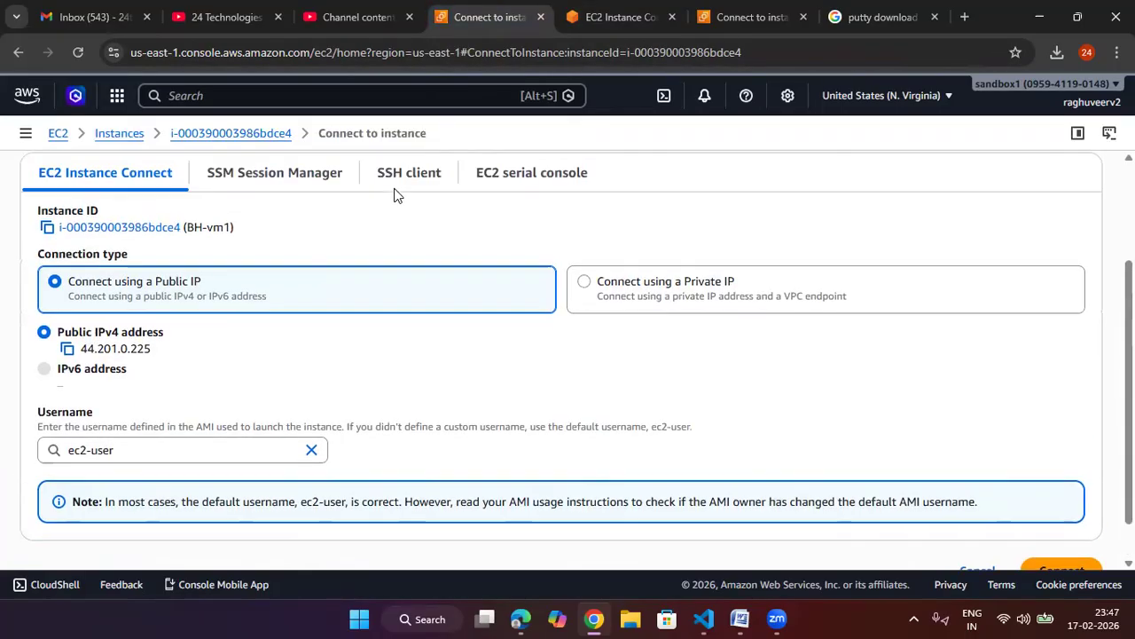
pyautogui.scroll(2, 396, 195)
pyautogui.click(119, 134)
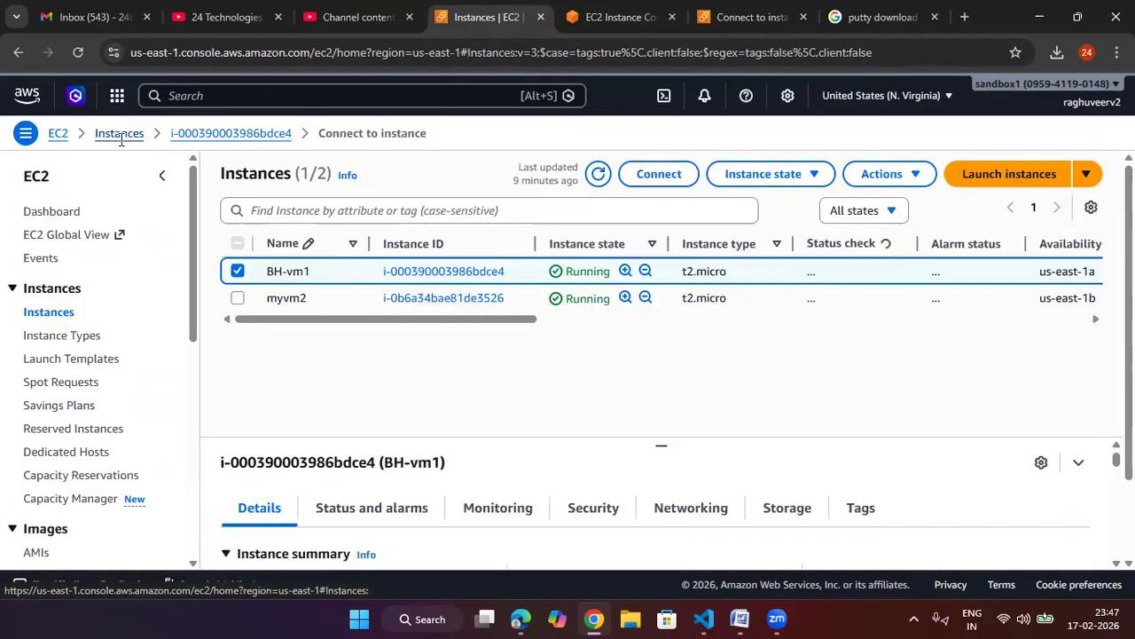
pyautogui.click(239, 244)
pyautogui.click(770, 175)
pyautogui.click(773, 305)
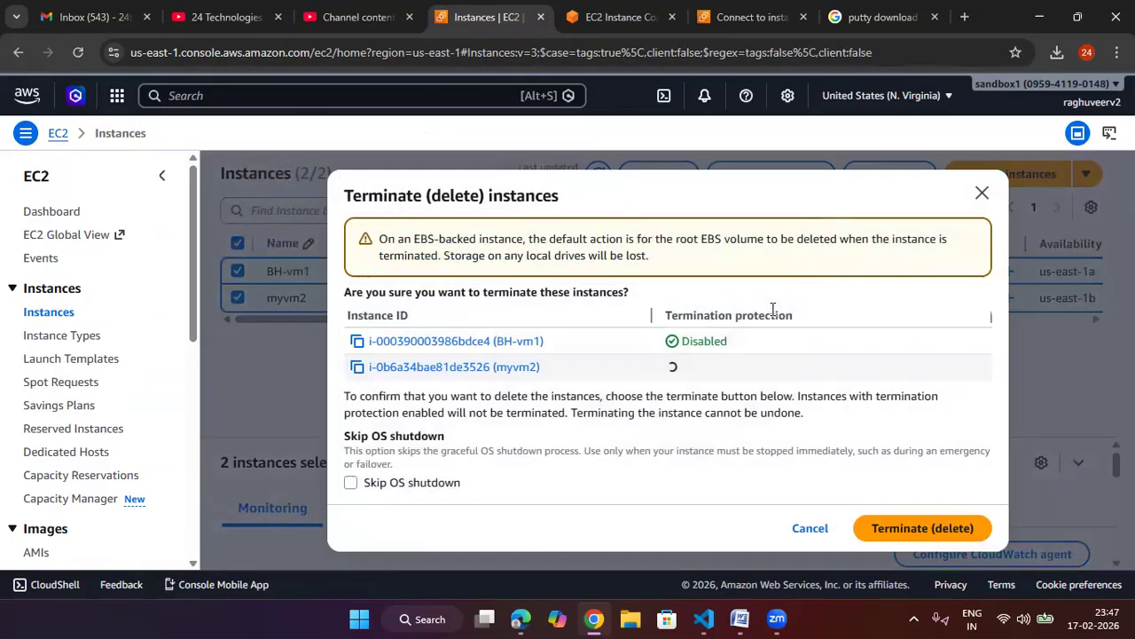
pyautogui.click(891, 524)
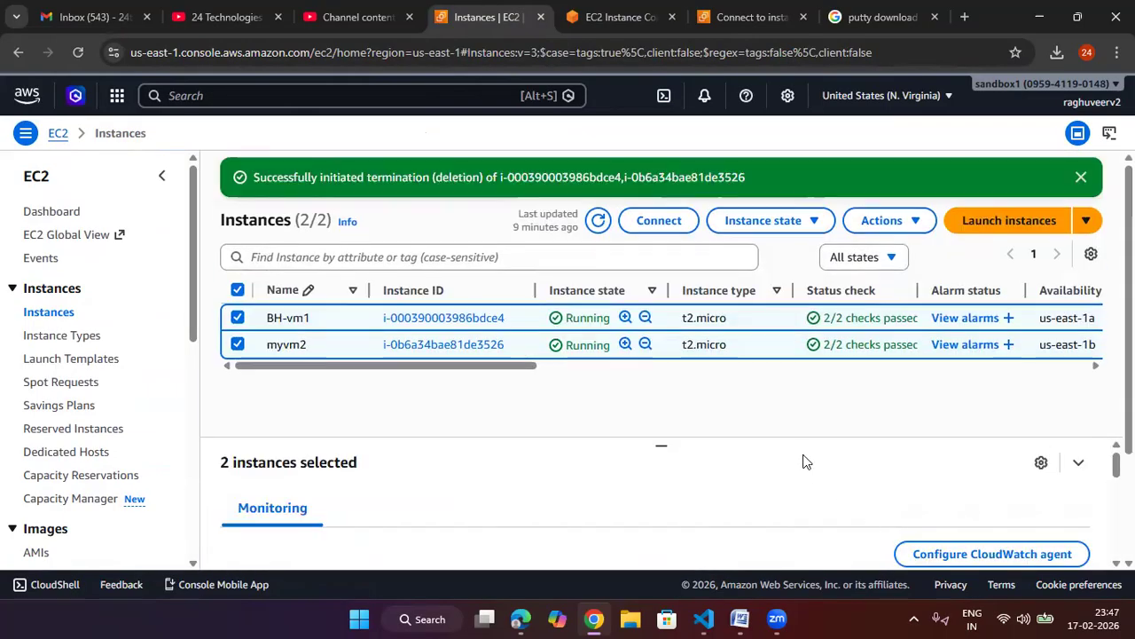
pyautogui.click(598, 220)
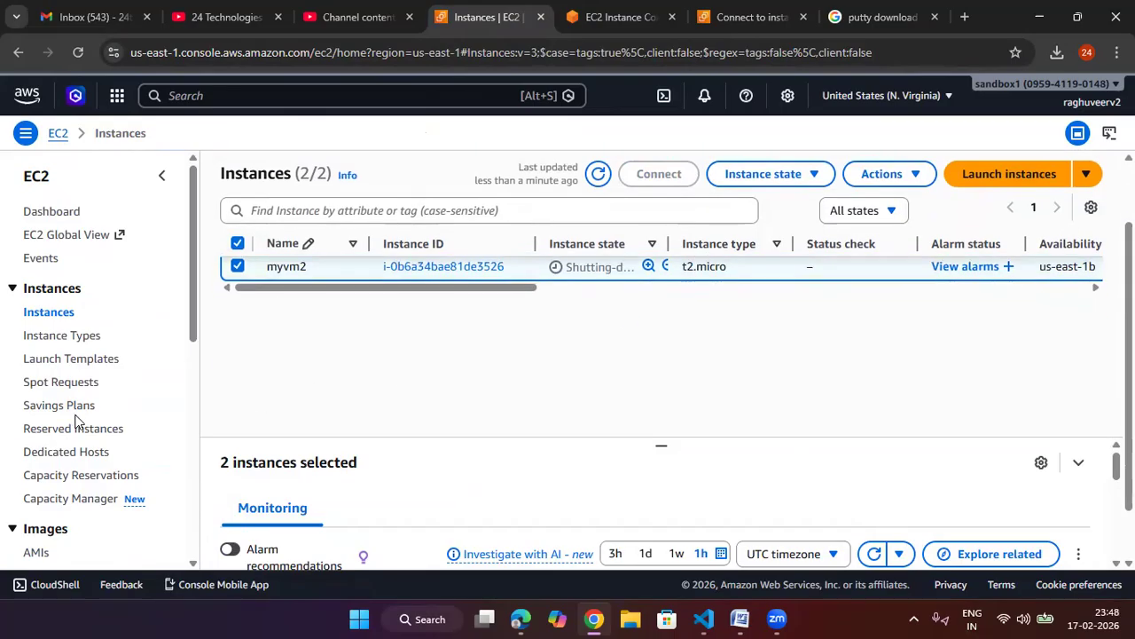
# Step: Try to delete the raghuveer-sg security group
pyautogui.scroll(-3, 75, 419)
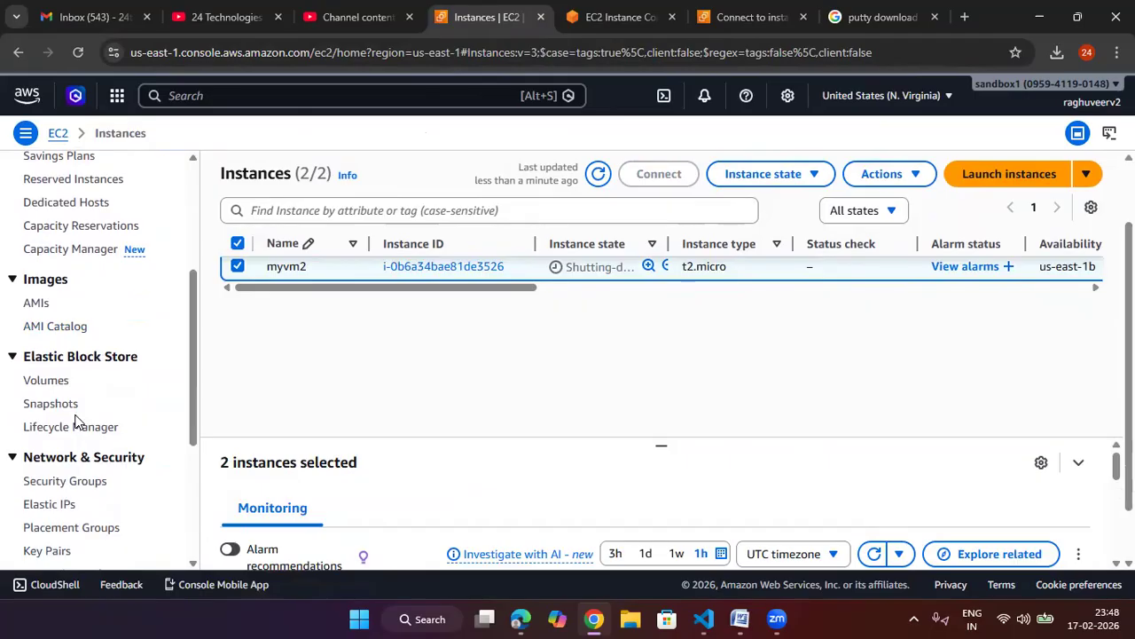
pyautogui.click(81, 482)
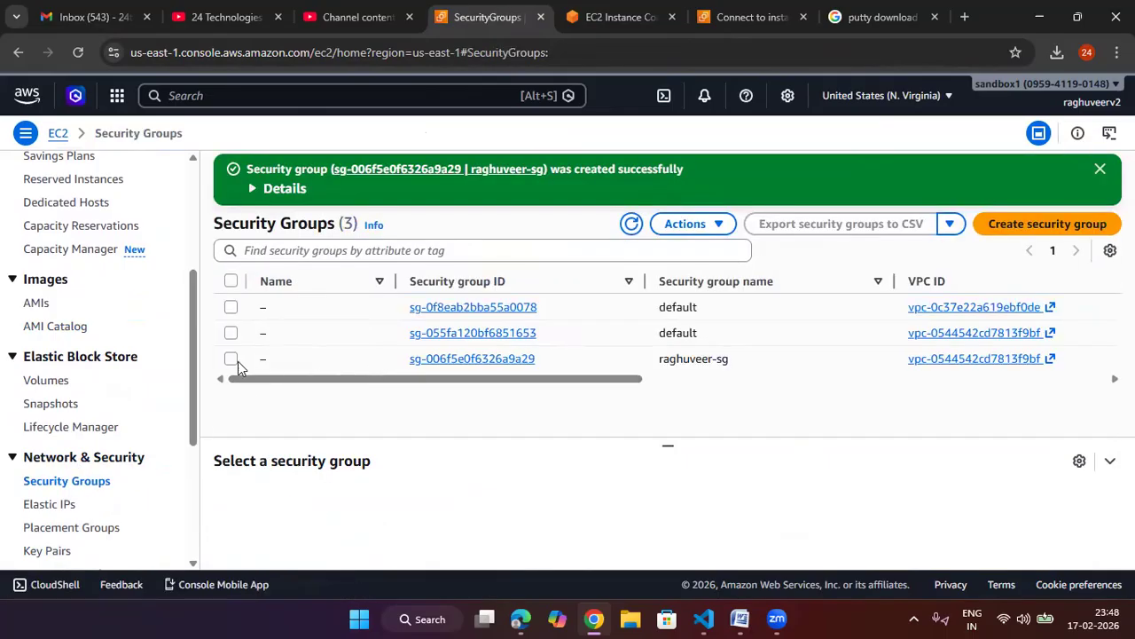
pyautogui.click(231, 359)
pyautogui.click(686, 223)
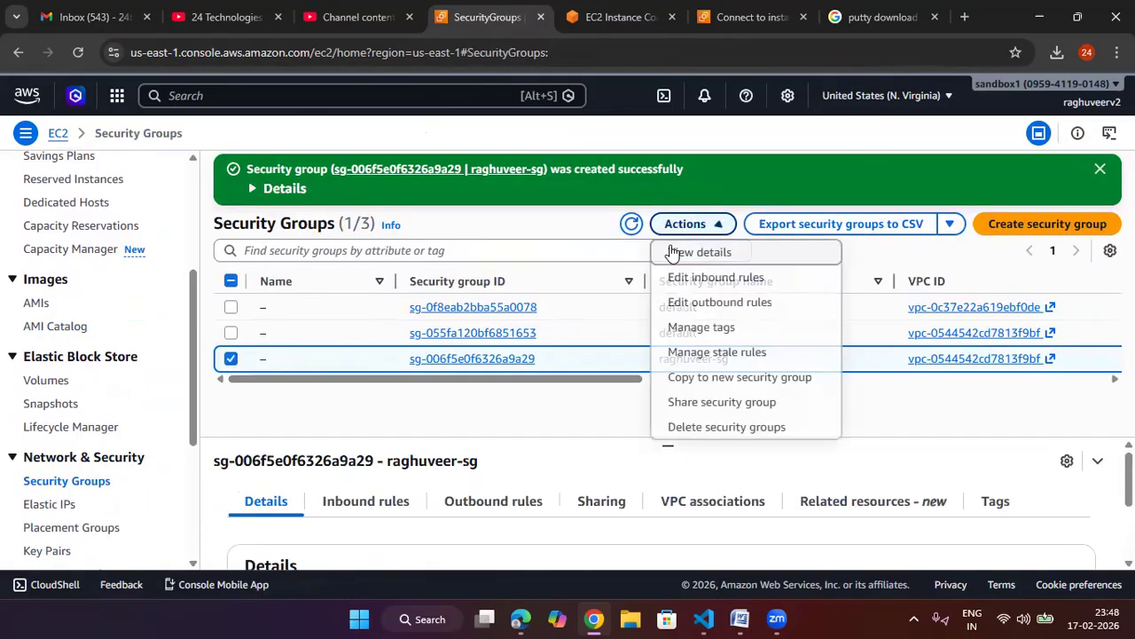
pyautogui.click(714, 427)
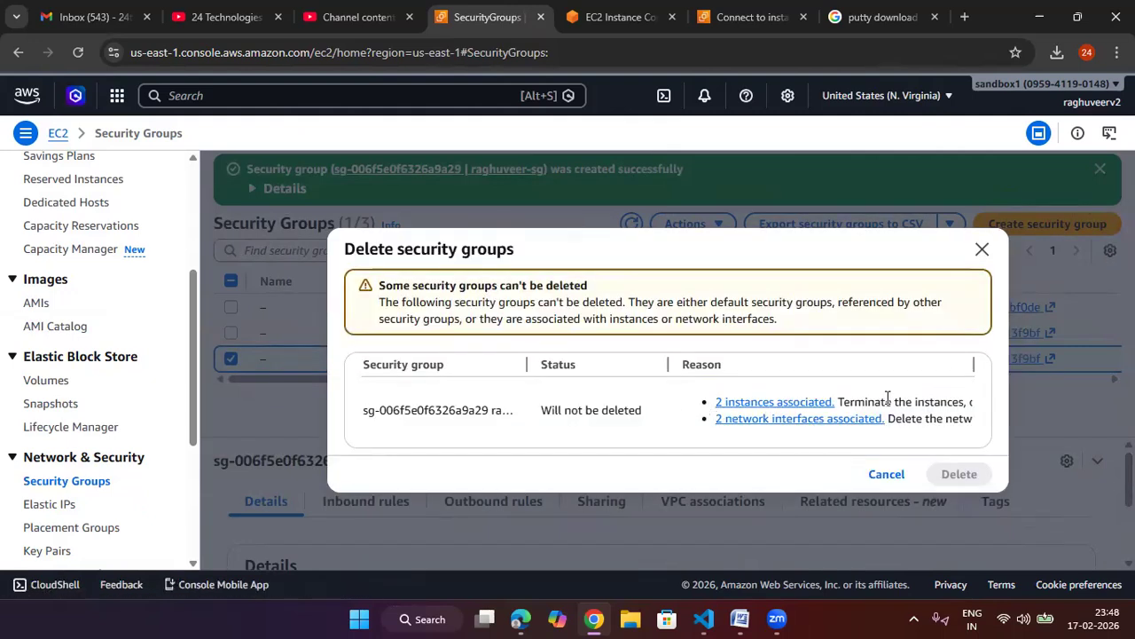
pyautogui.click(982, 250)
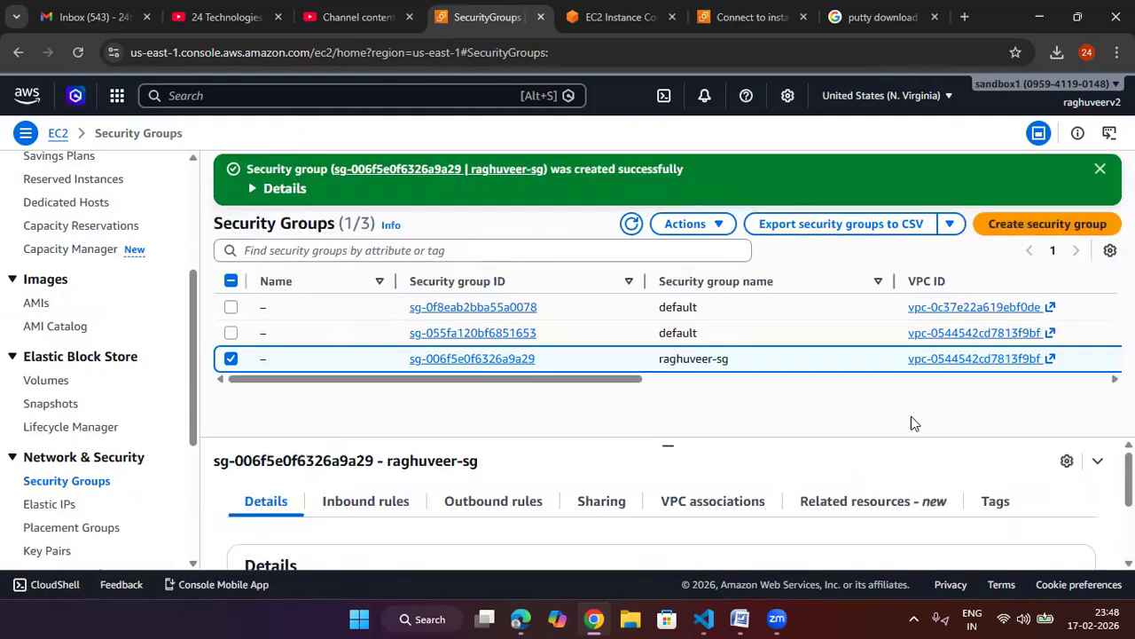
pyautogui.click(633, 225)
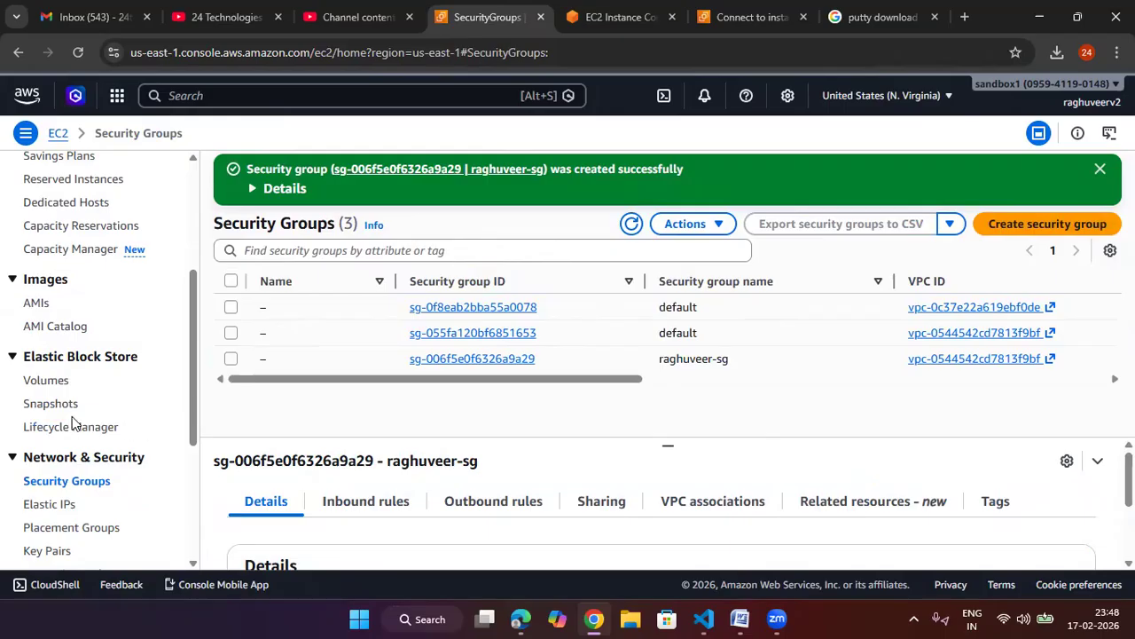
# Step: Delete the raghuveer-new-key key pair, confirming with the word delete
pyautogui.scroll(-1, 51, 397)
pyautogui.scroll(-1, 50, 397)
pyautogui.click(56, 385)
pyautogui.click(238, 269)
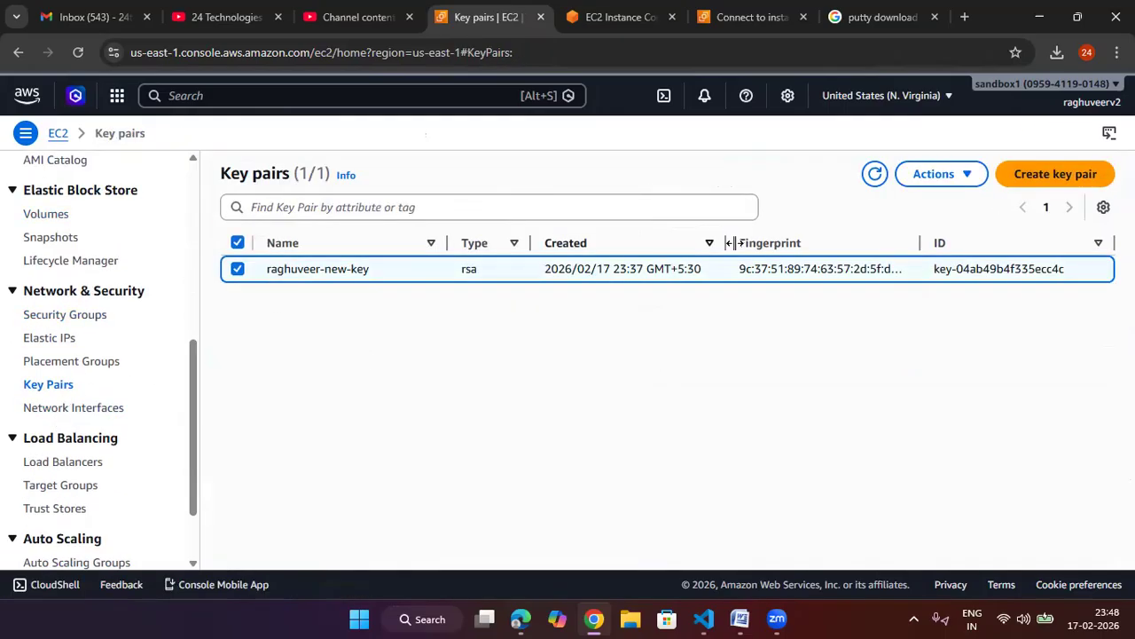
pyautogui.click(938, 176)
pyautogui.click(931, 229)
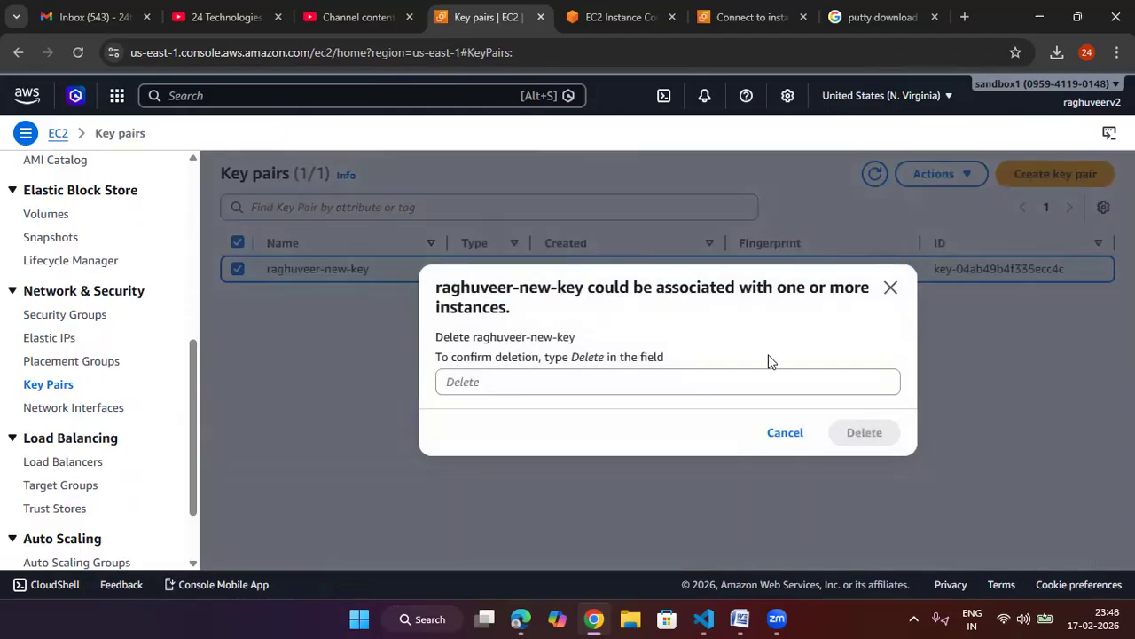
pyautogui.click(742, 393)
pyautogui.write('delte')
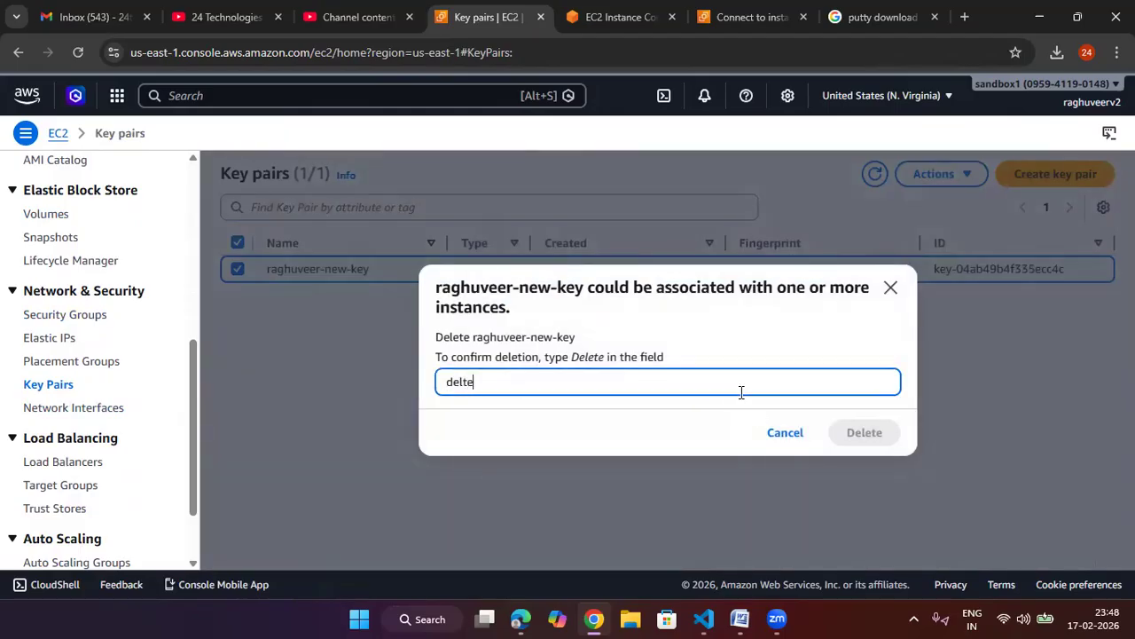
pyautogui.write('te')
pyautogui.press('Return')
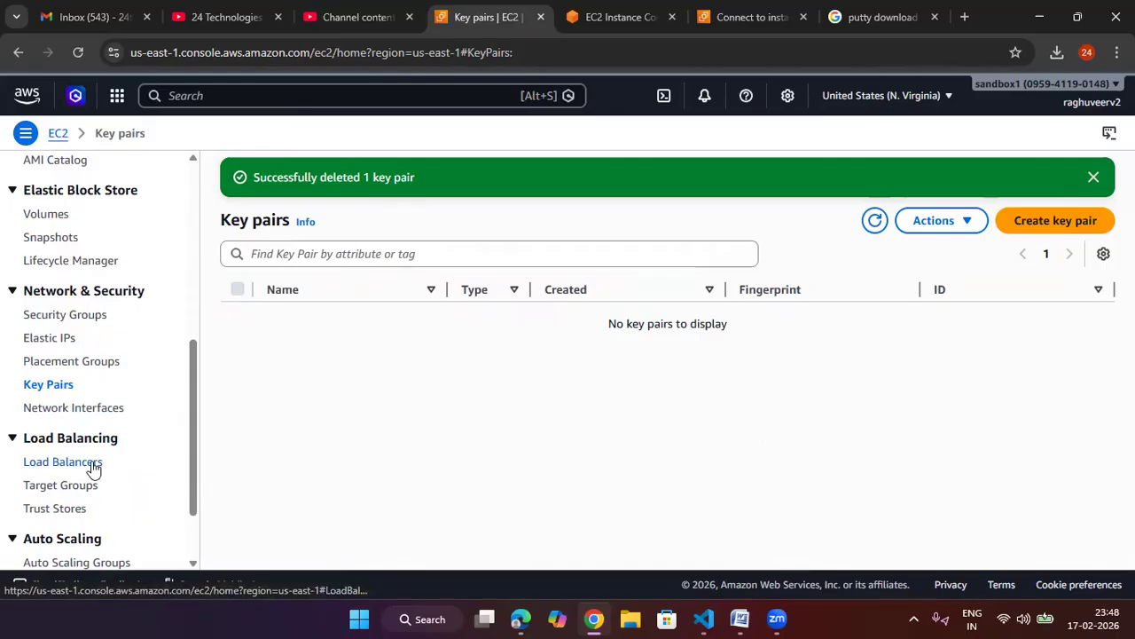
# Step: Close the Instance Connect and key pair tabs and refresh the Instances list to check termination
pyautogui.scroll(-1, 93, 469)
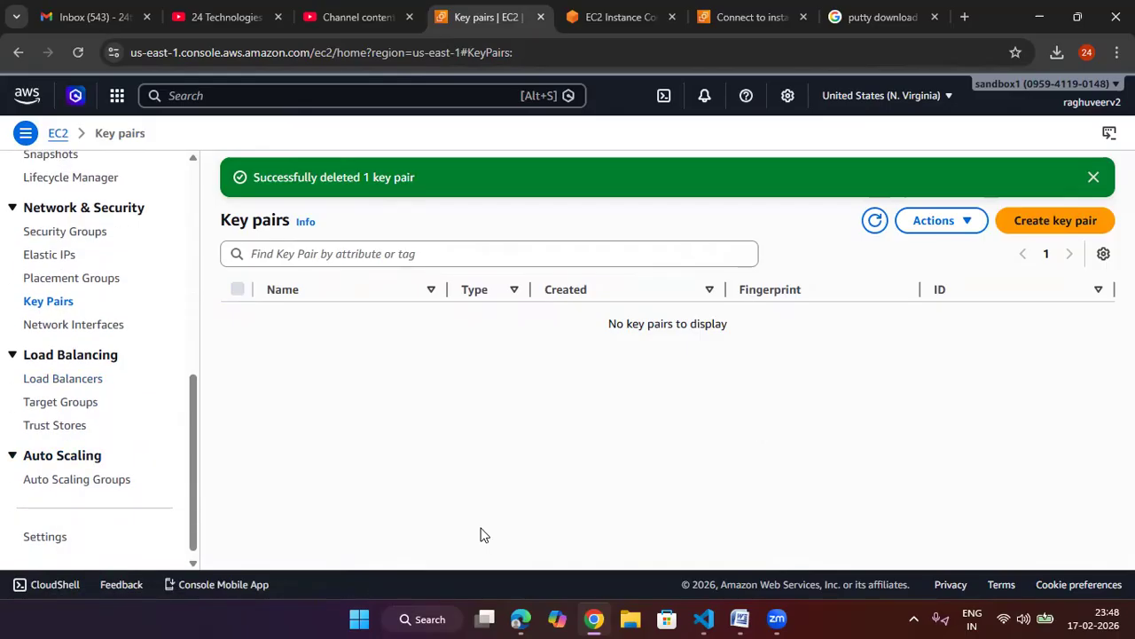
pyautogui.scroll(7, 148, 482)
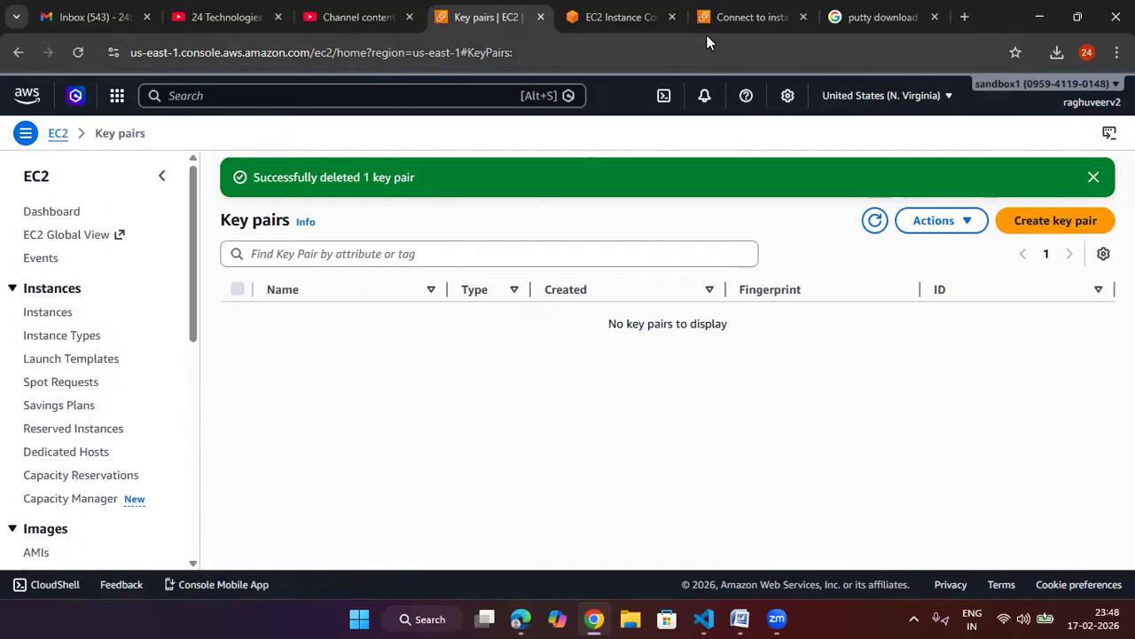
pyautogui.click(610, 19)
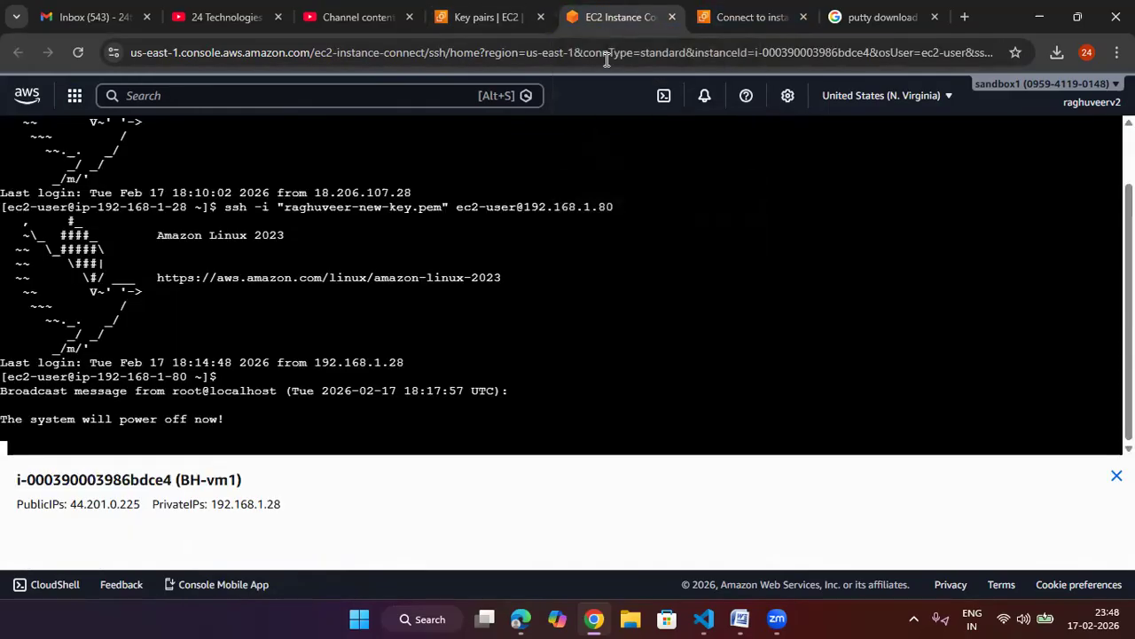
pyautogui.click(671, 16)
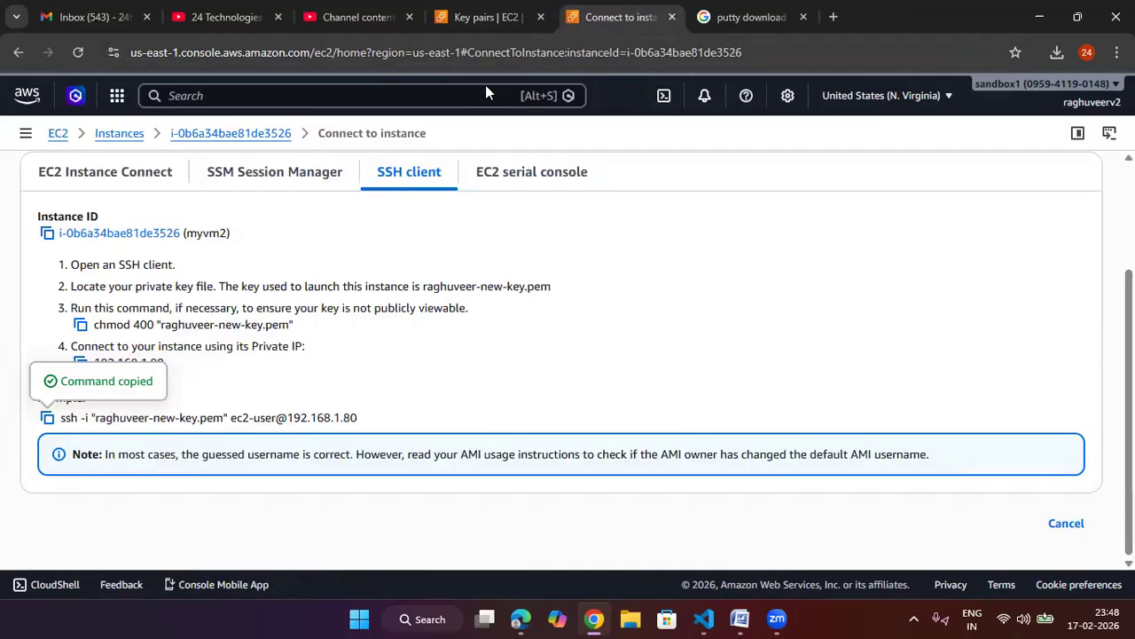
pyautogui.click(148, 139)
pyautogui.click(628, 18)
pyautogui.click(599, 175)
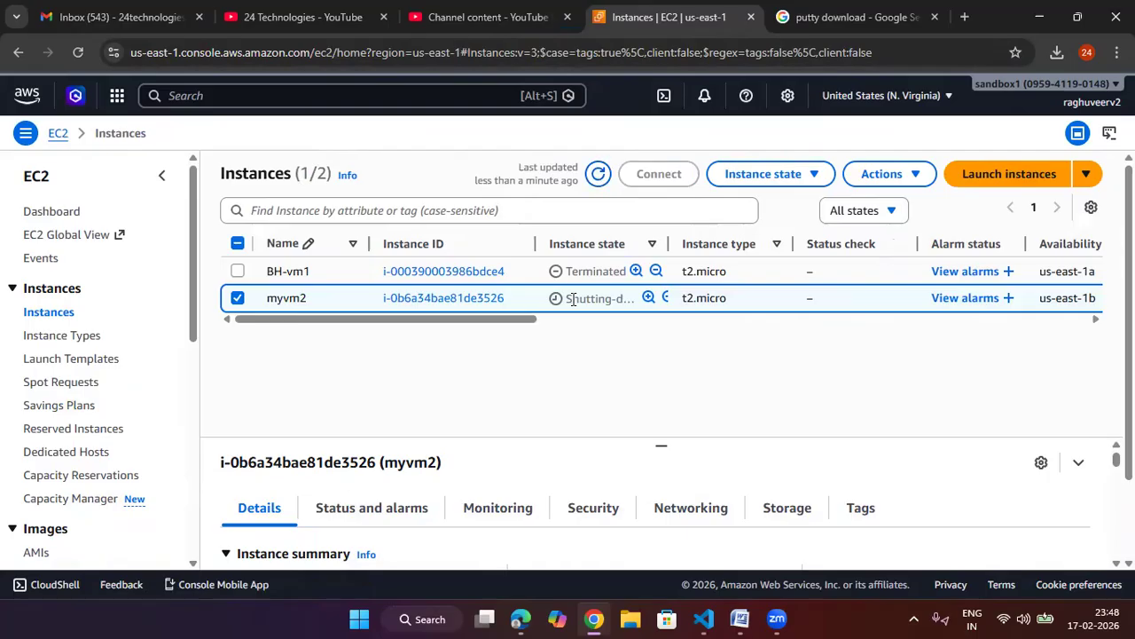
pyautogui.click(599, 176)
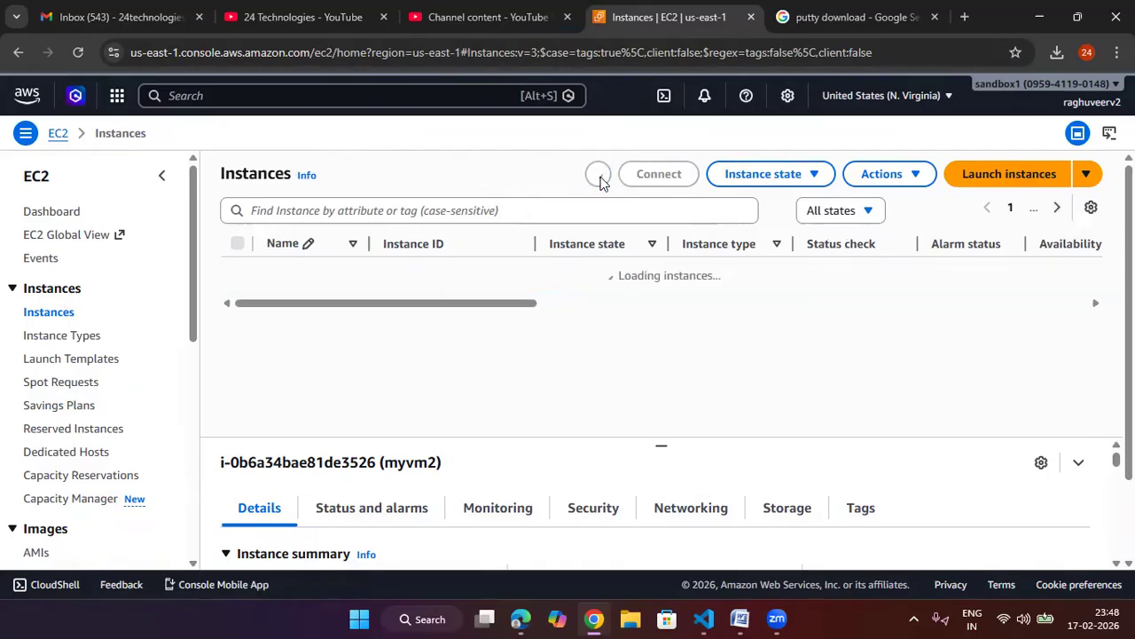
pyautogui.click(599, 175)
pyautogui.click(599, 176)
# Step: Duplicate the console tab and open the VPC service from recently visited
pyautogui.rightClick(698, 22)
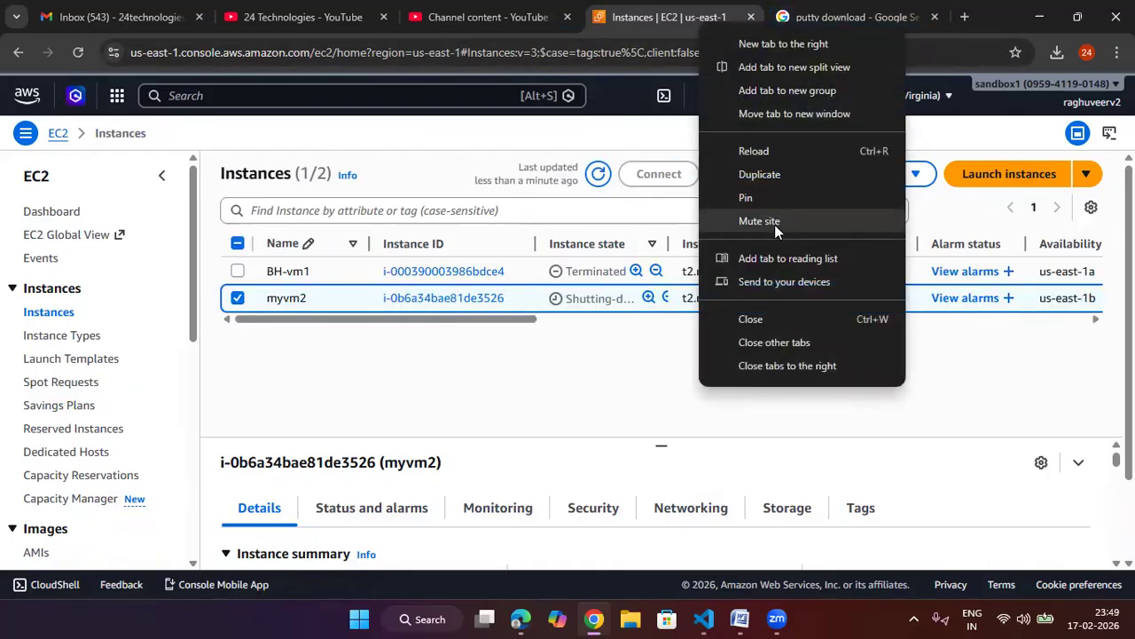
pyautogui.click(770, 169)
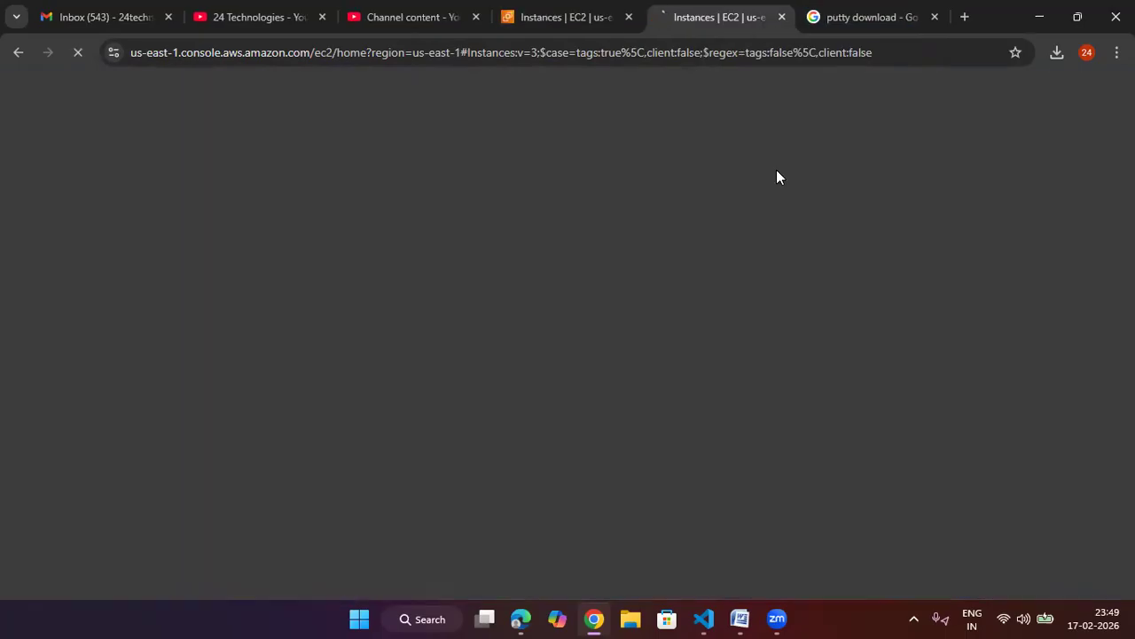
pyautogui.click(75, 97)
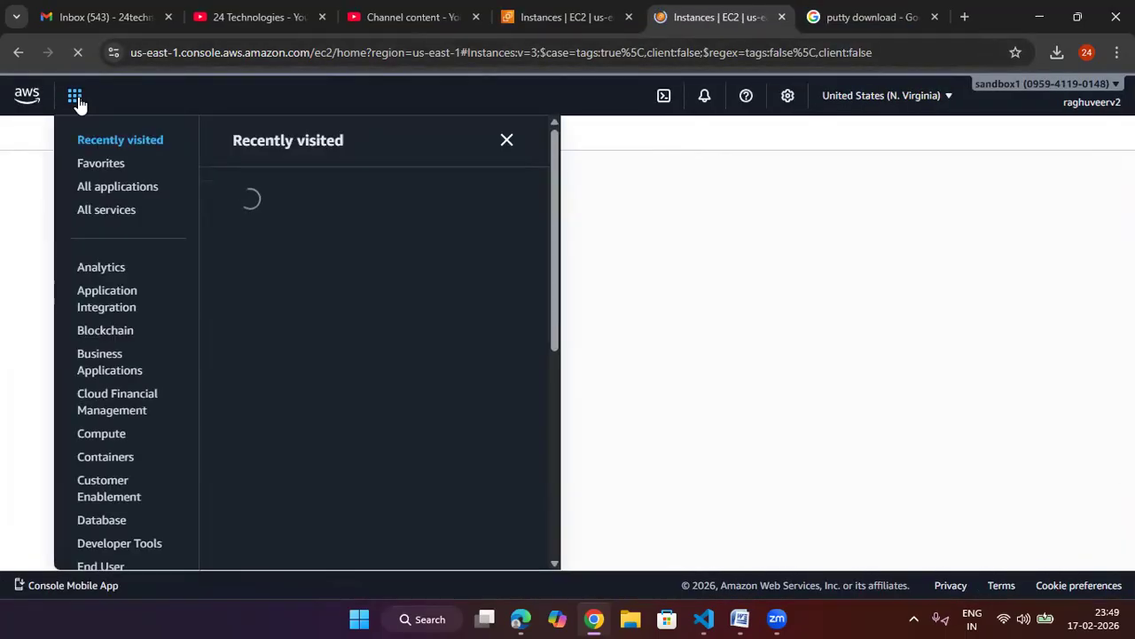
pyautogui.click(76, 102)
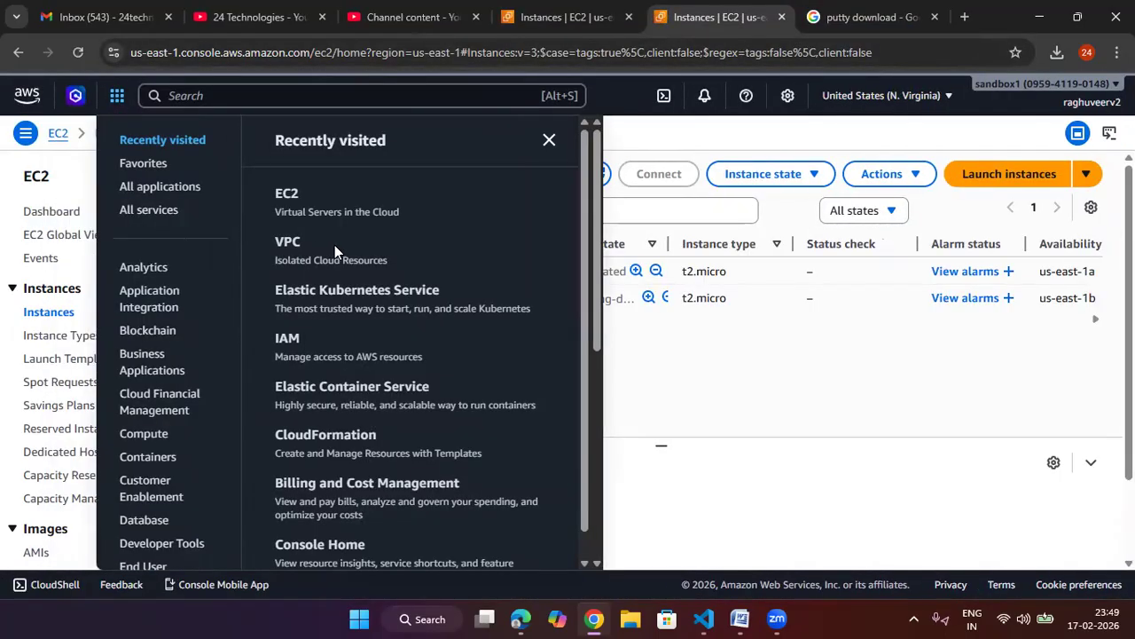
pyautogui.click(293, 245)
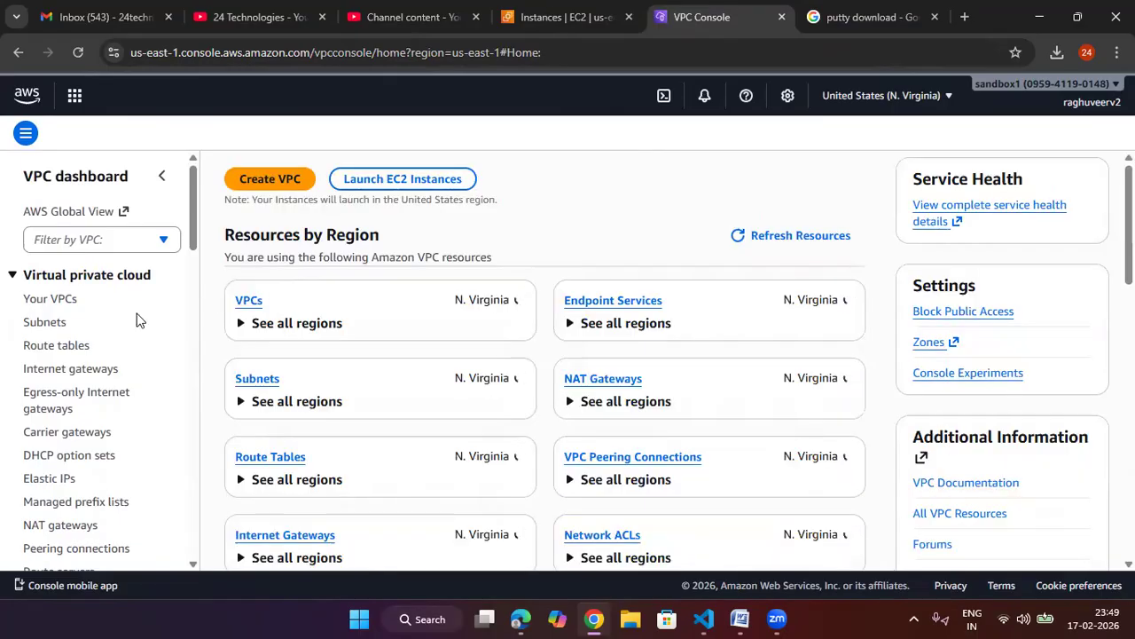
# Step: Delete raghuveer-24tech-vpc together with its associated resources, confirming with the word delete
pyautogui.click(251, 302)
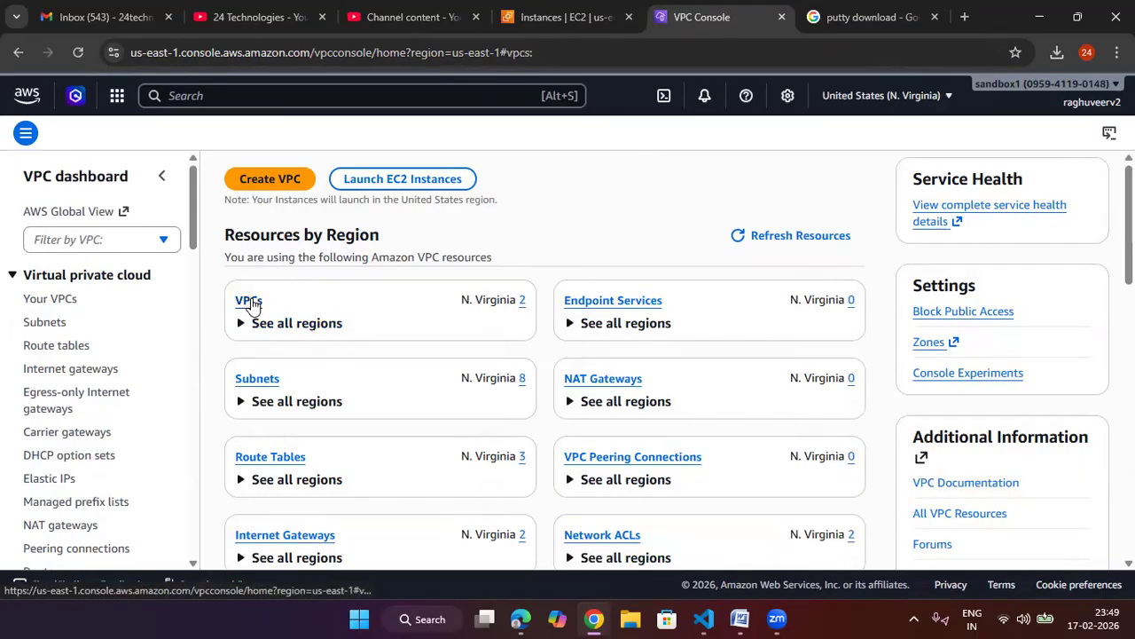
pyautogui.click(231, 327)
pyautogui.click(230, 326)
pyautogui.click(972, 242)
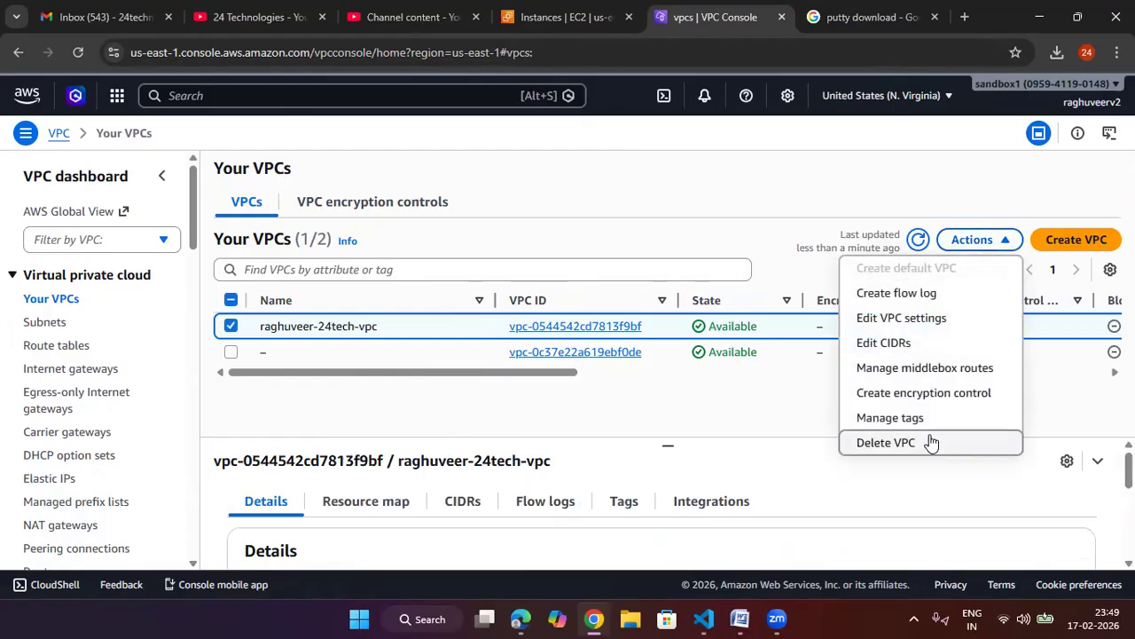
pyautogui.click(887, 442)
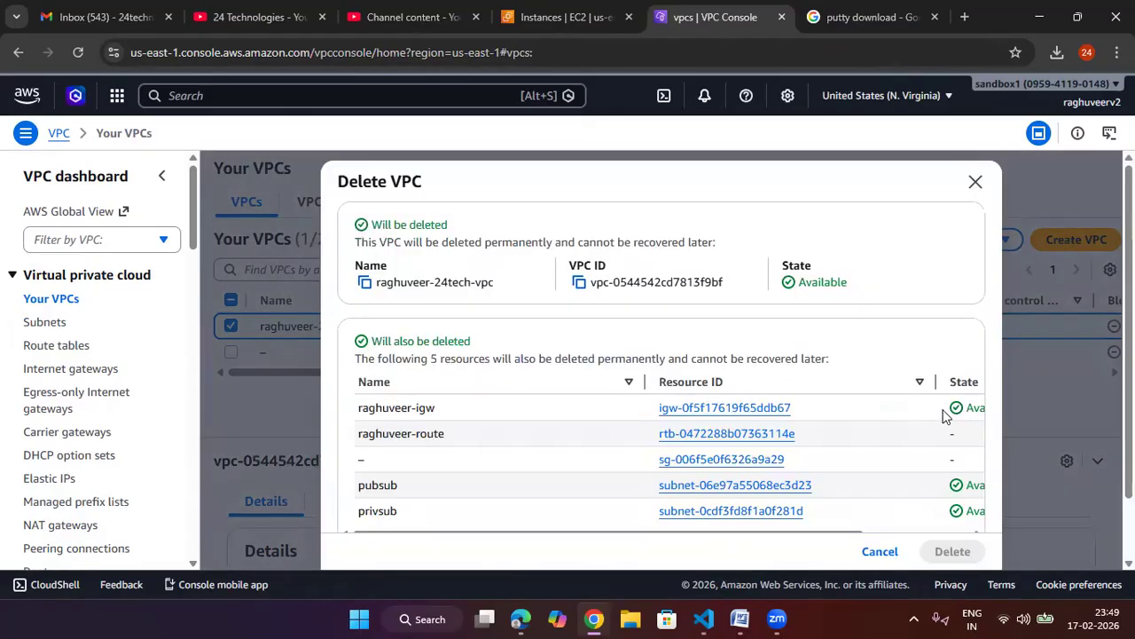
pyautogui.scroll(-1, 795, 430)
pyautogui.click(683, 507)
pyautogui.write('delete')
pyautogui.press('Return')
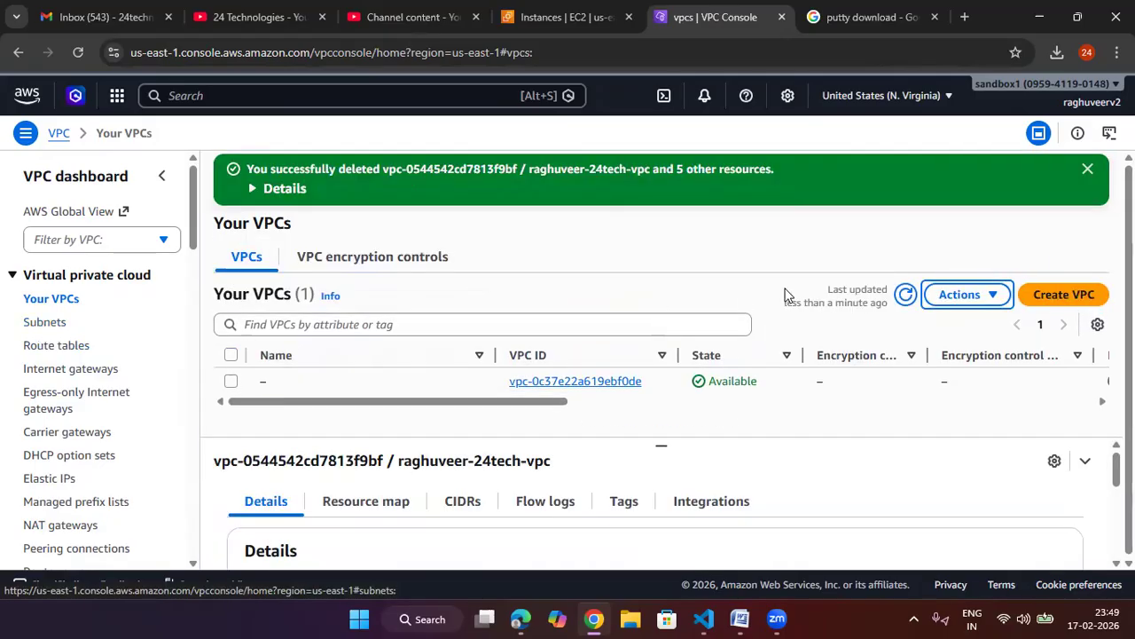
# Step: Refresh the VPC, subnet and route table lists to check the removed resources
pyautogui.click(905, 300)
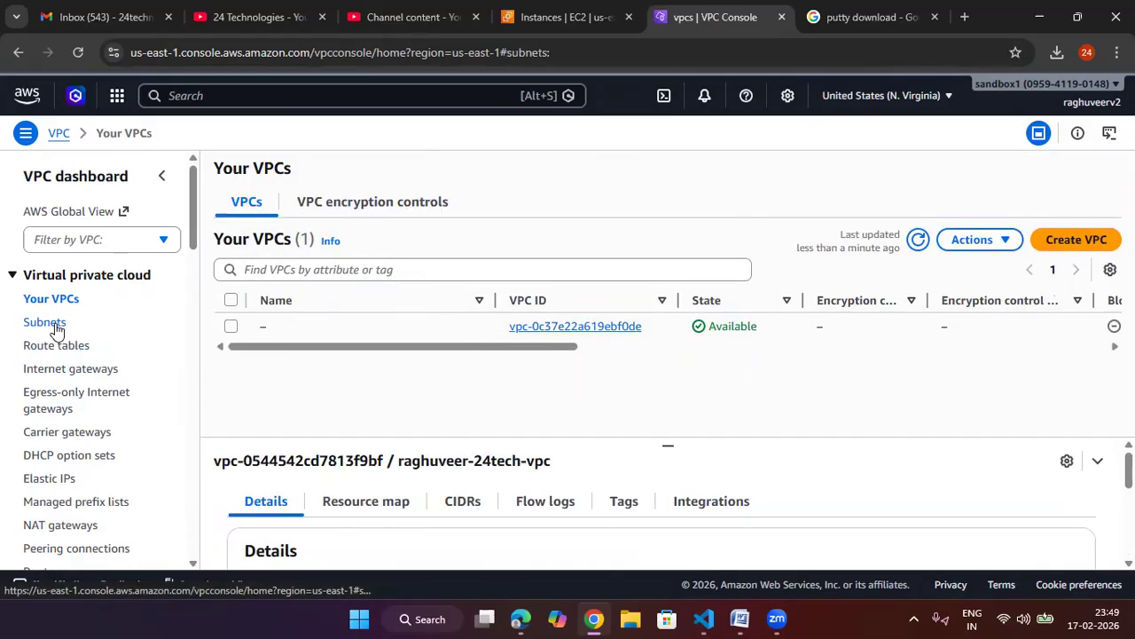
pyautogui.click(53, 323)
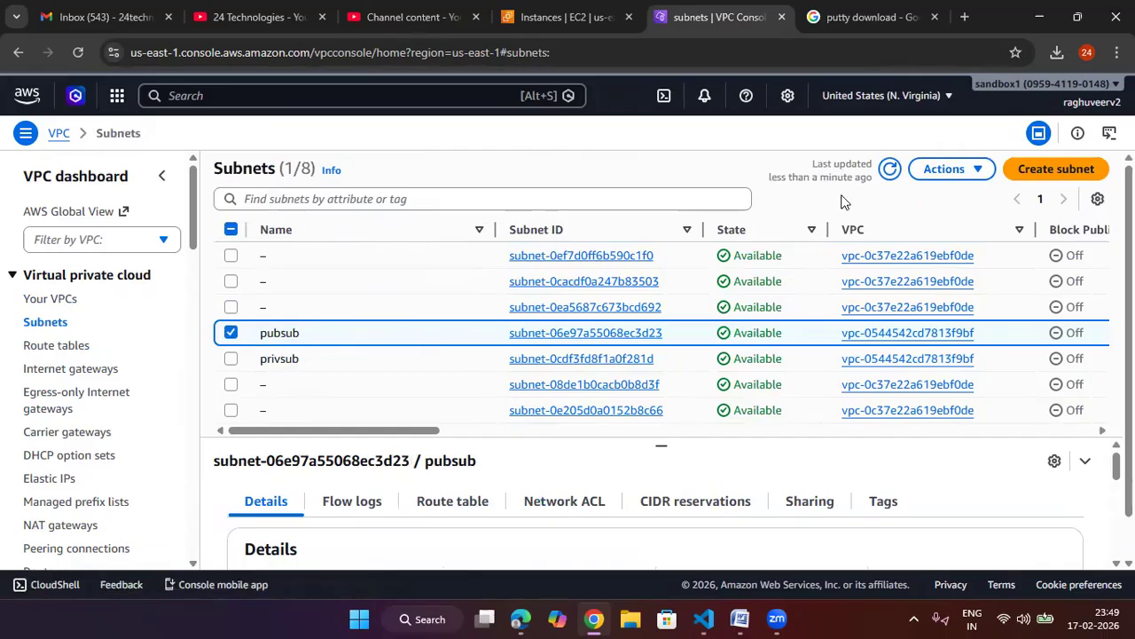
pyautogui.click(888, 170)
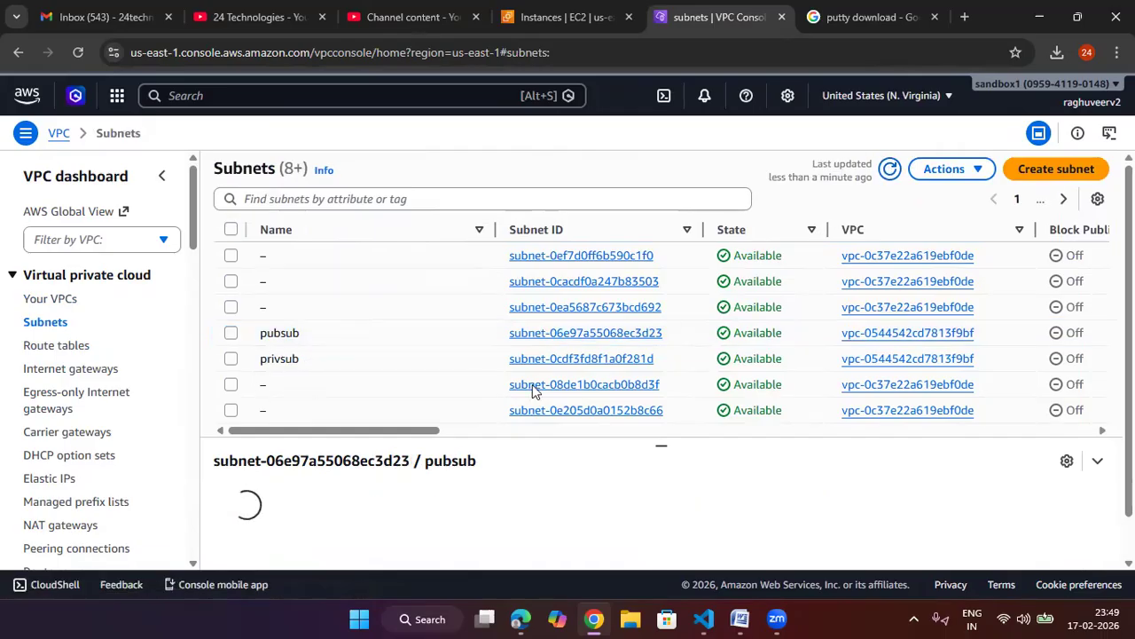
pyautogui.click(56, 345)
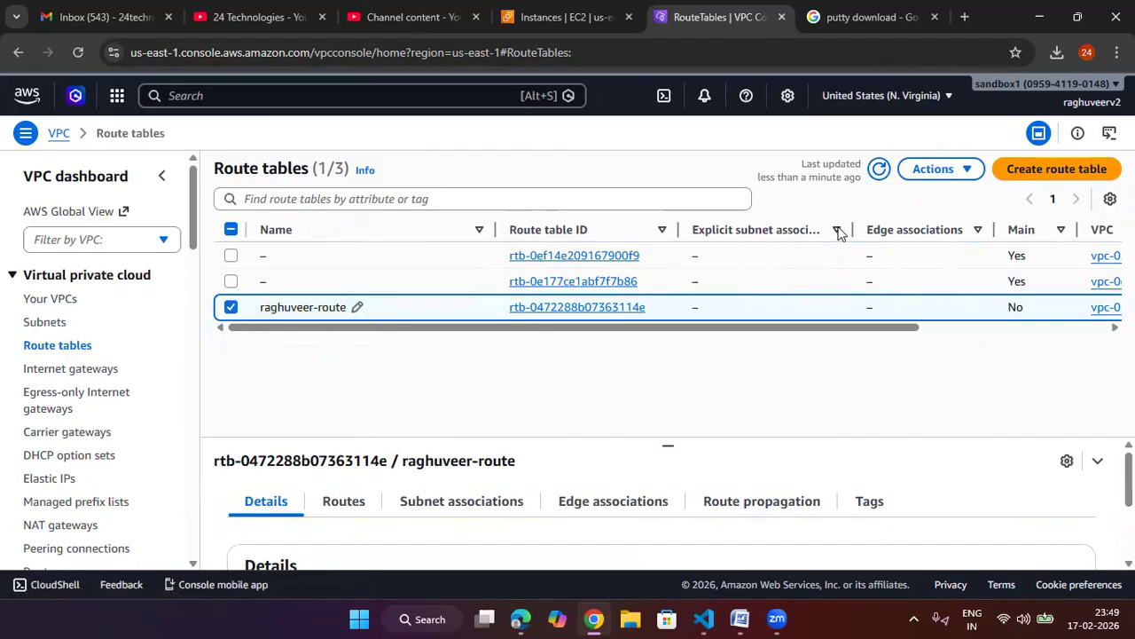
pyautogui.click(880, 170)
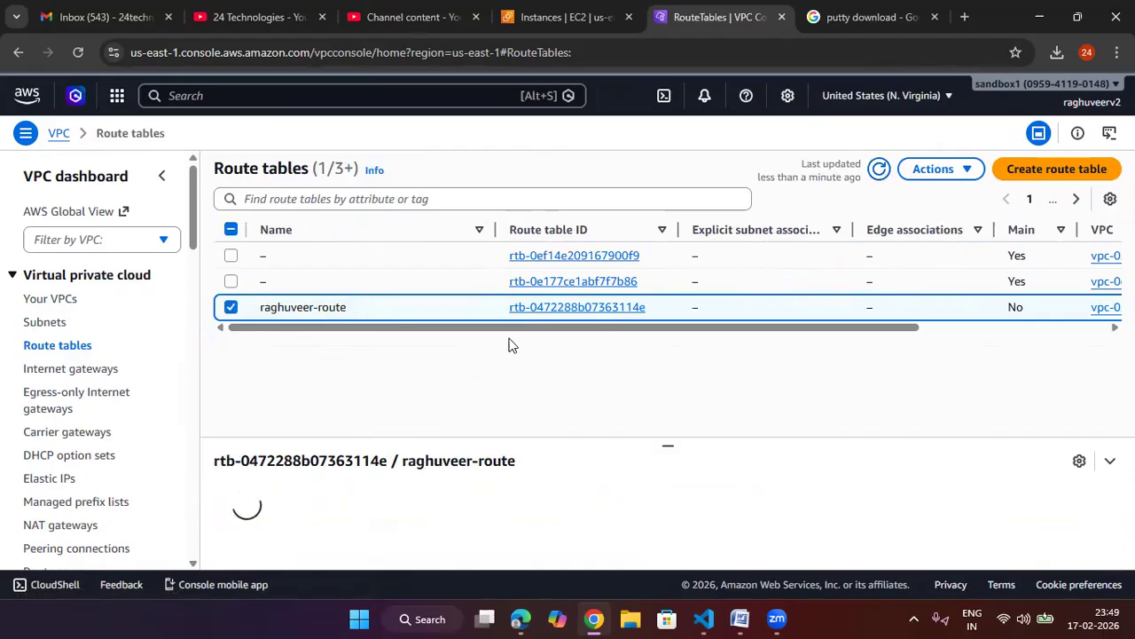
# Step: Open the internet gateways list in the VPC console and refresh it to check the remaining gateway
pyautogui.click(73, 368)
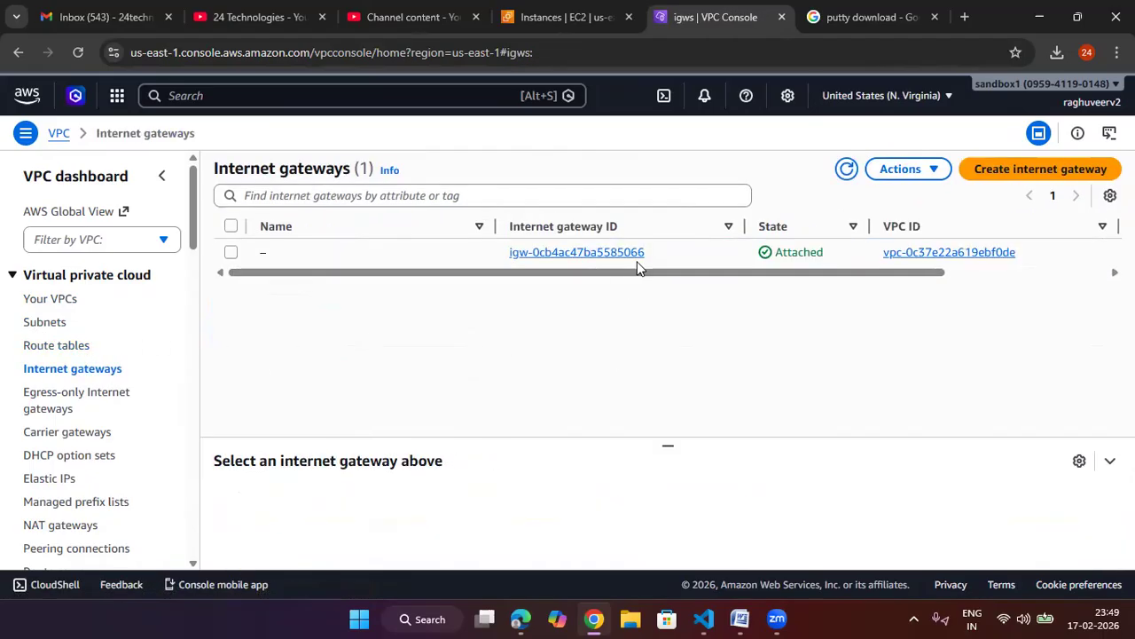
pyautogui.click(847, 170)
pyautogui.click(848, 170)
pyautogui.moveTo(825, 272); pyautogui.dragTo(752, 298)
# Step: Return to the EC2 tab, refresh the Instances list, then open and refresh the Security Groups list
pyautogui.click(600, 18)
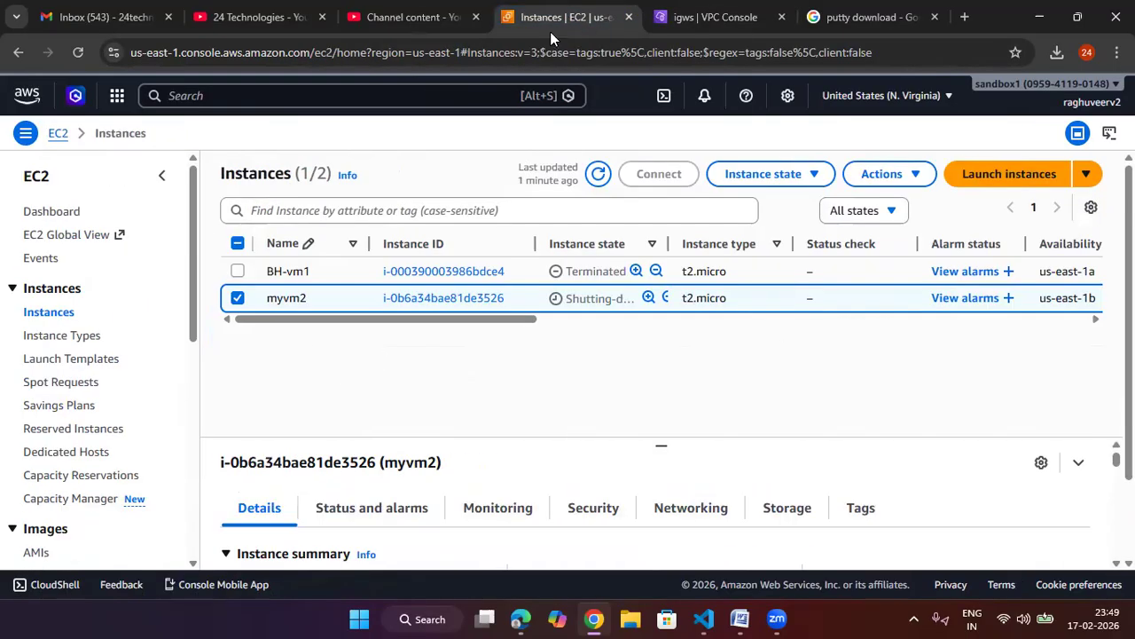
pyautogui.click(599, 175)
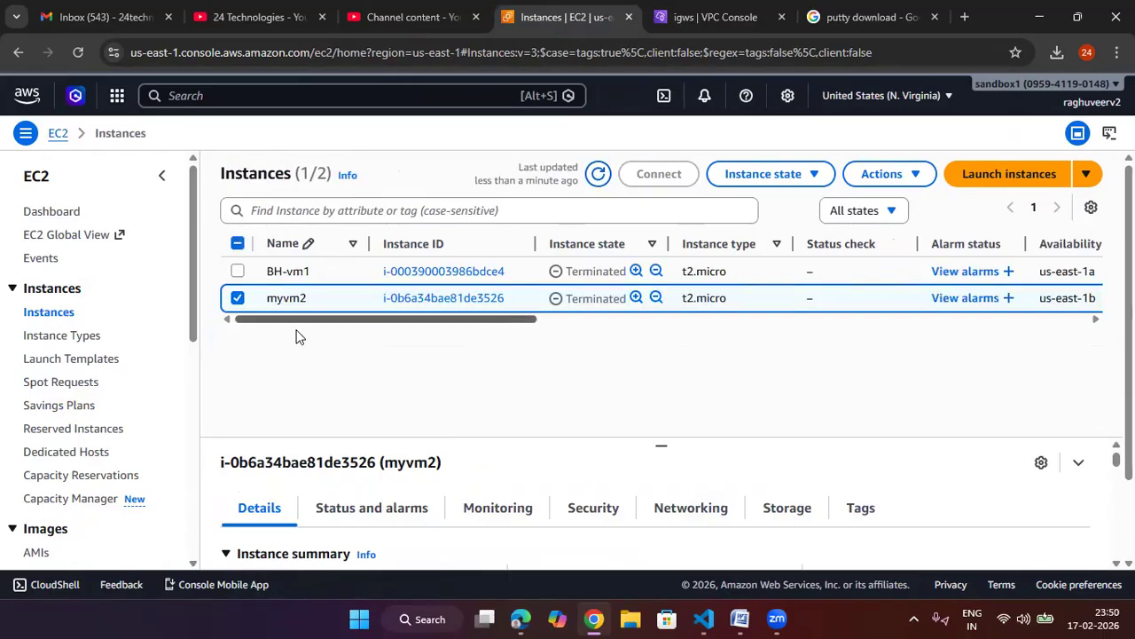
pyautogui.scroll(-1, 79, 407)
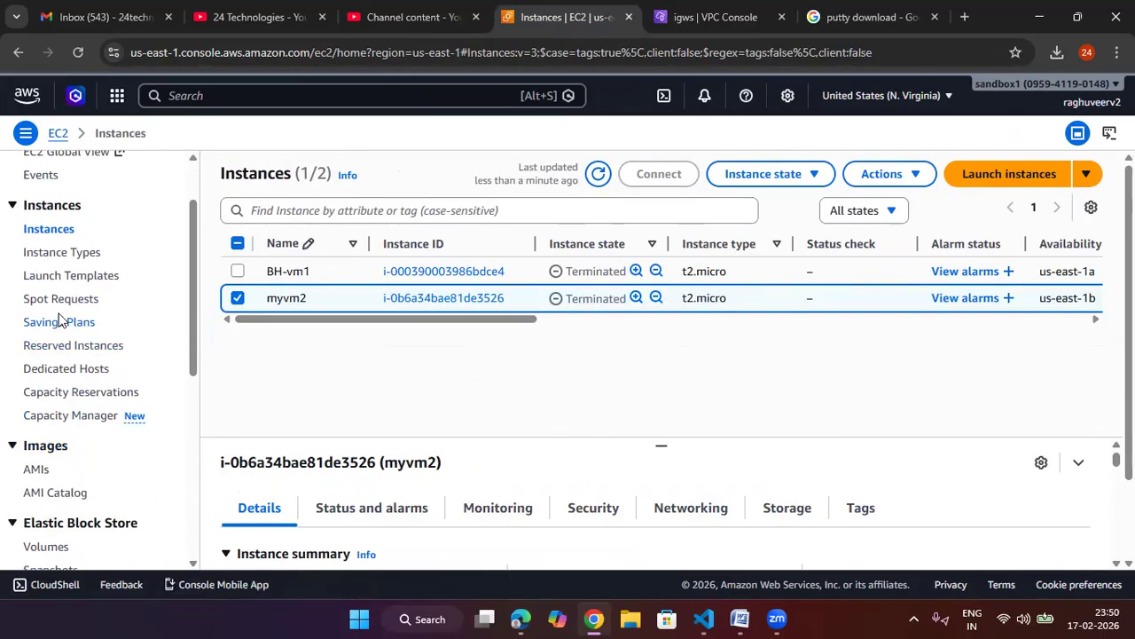
pyautogui.scroll(-2, 75, 401)
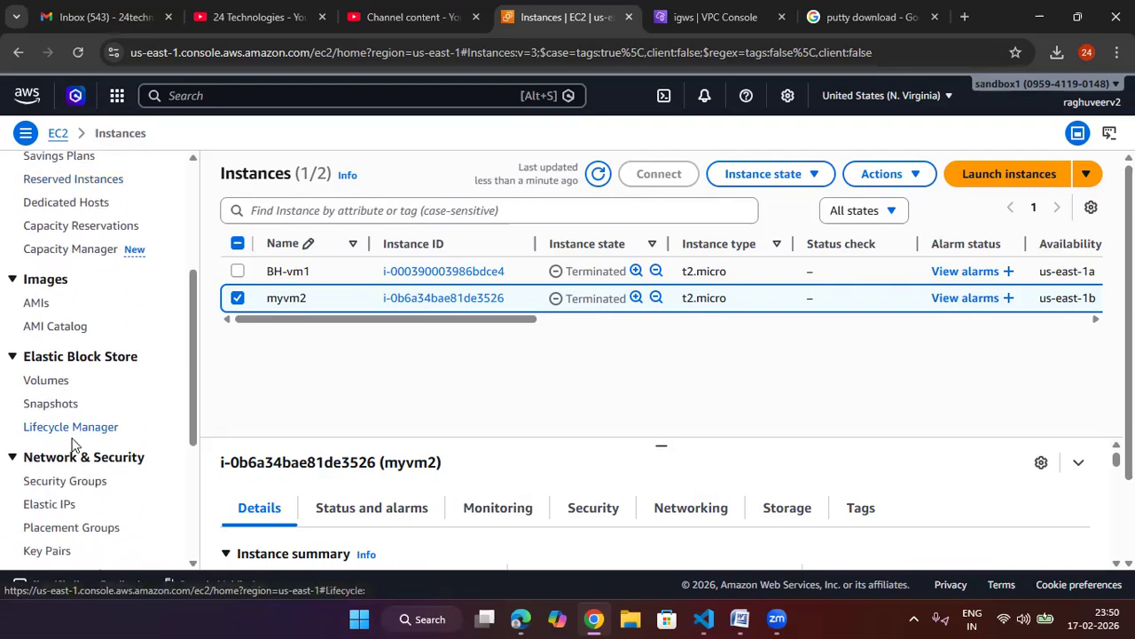
pyautogui.click(80, 484)
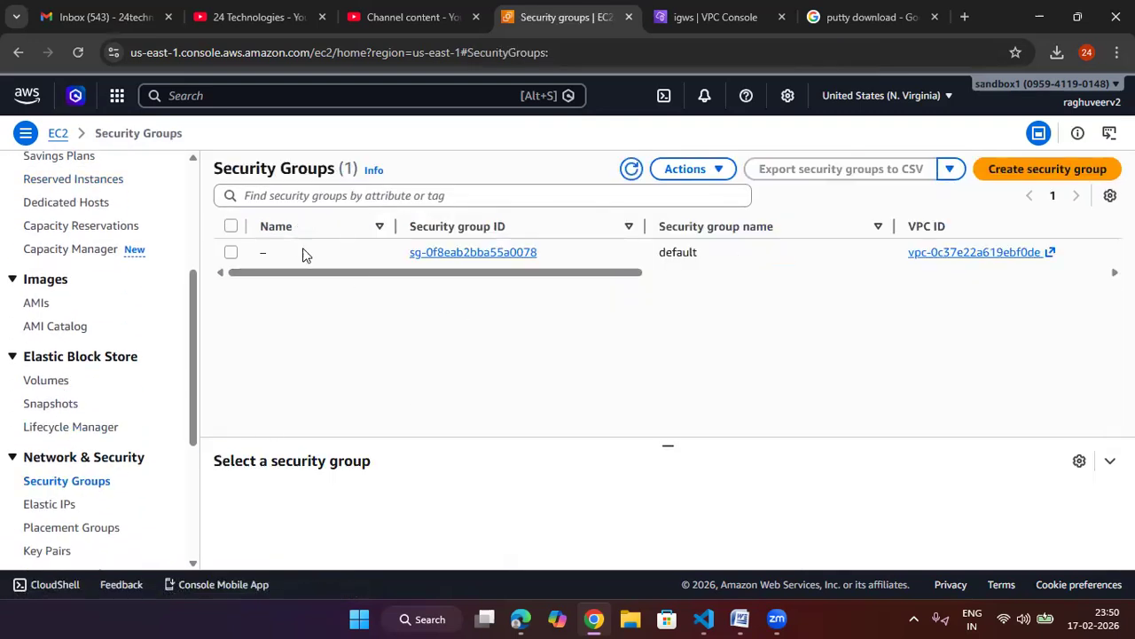
pyautogui.click(631, 170)
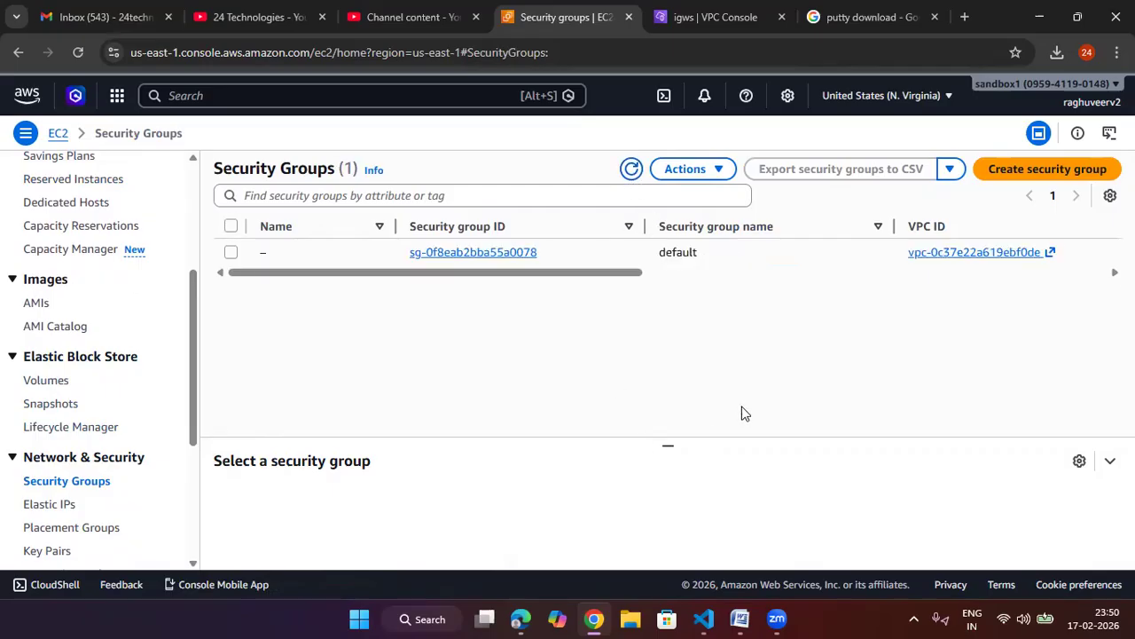